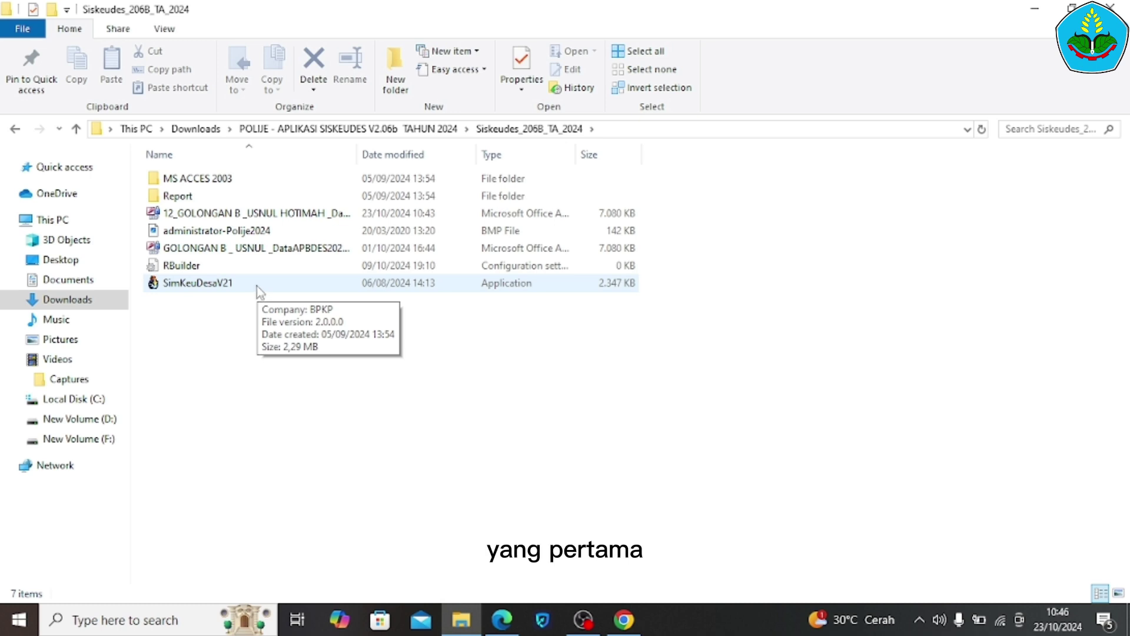
Launch SimKeuDesaV21 and select the 12_GOLONGAN database file as the data source
{"action": "double_click", "coordinate": [257, 285]}
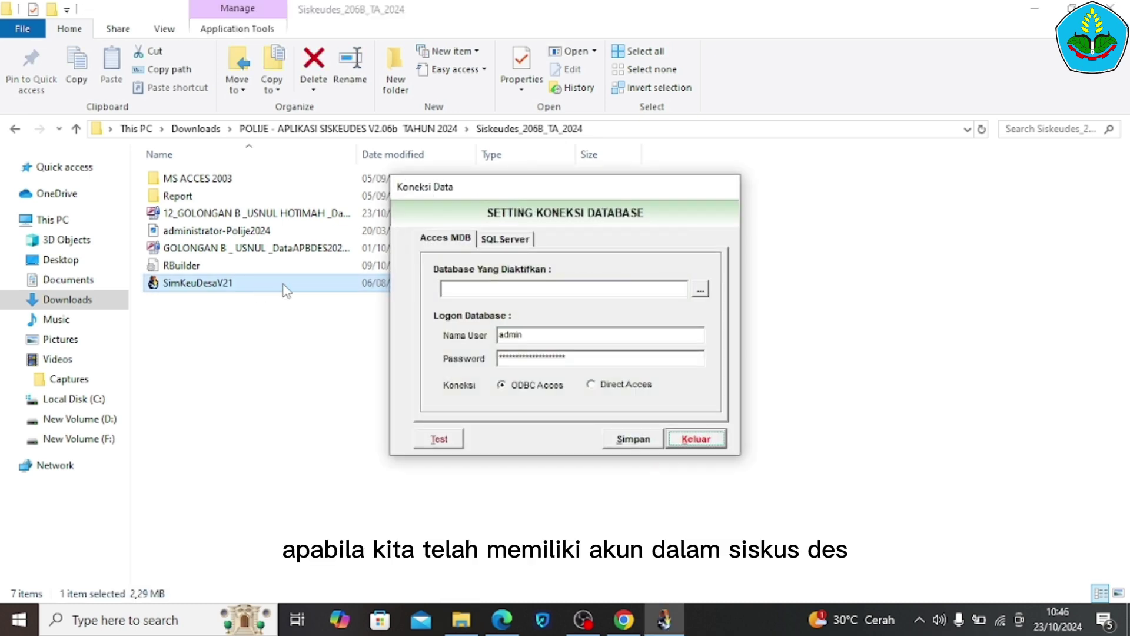
{"action": "left_click", "coordinate": [700, 292]}
{"action": "left_click", "coordinate": [650, 211]}
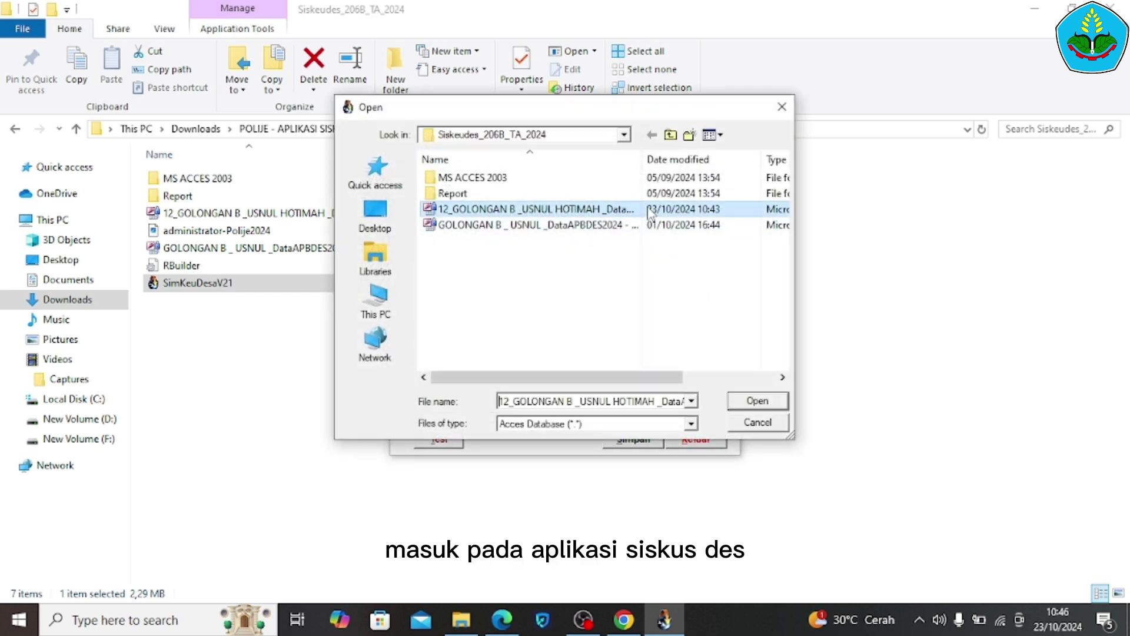
{"action": "left_click", "coordinate": [758, 401]}
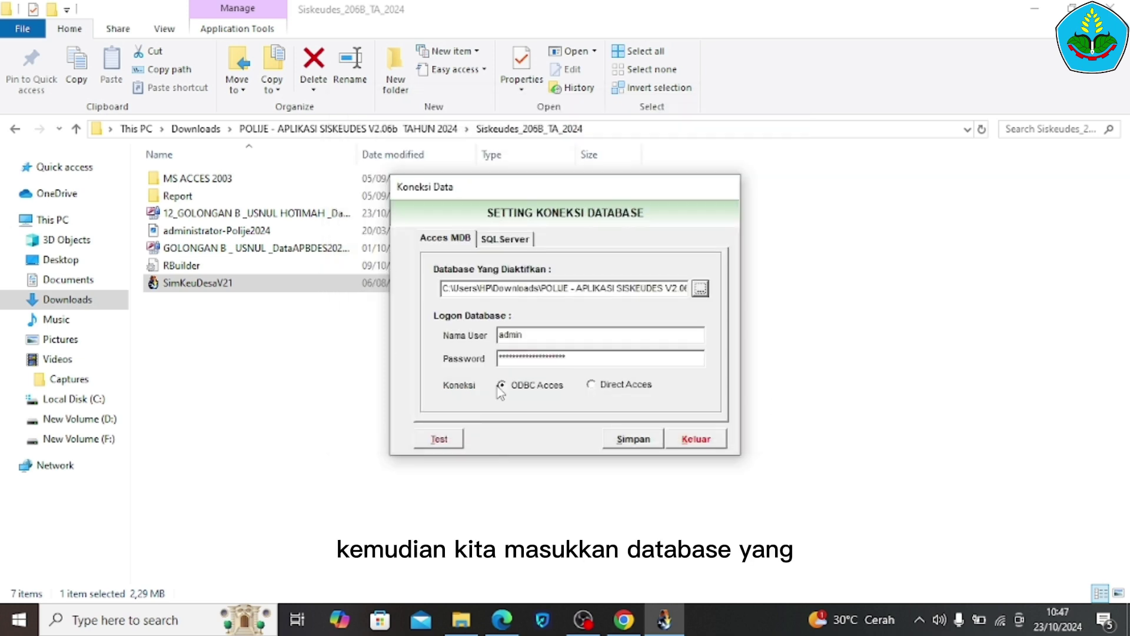
Test the database connection successfully and save the connection configuration
{"action": "left_click", "coordinate": [438, 442]}
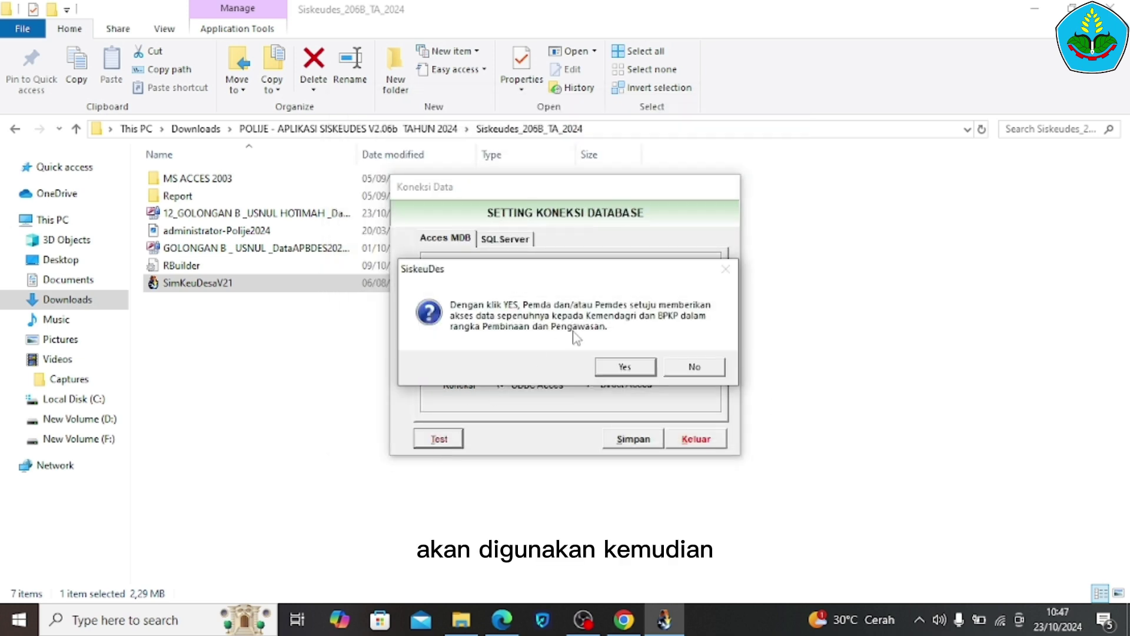
{"action": "left_click", "coordinate": [621, 369]}
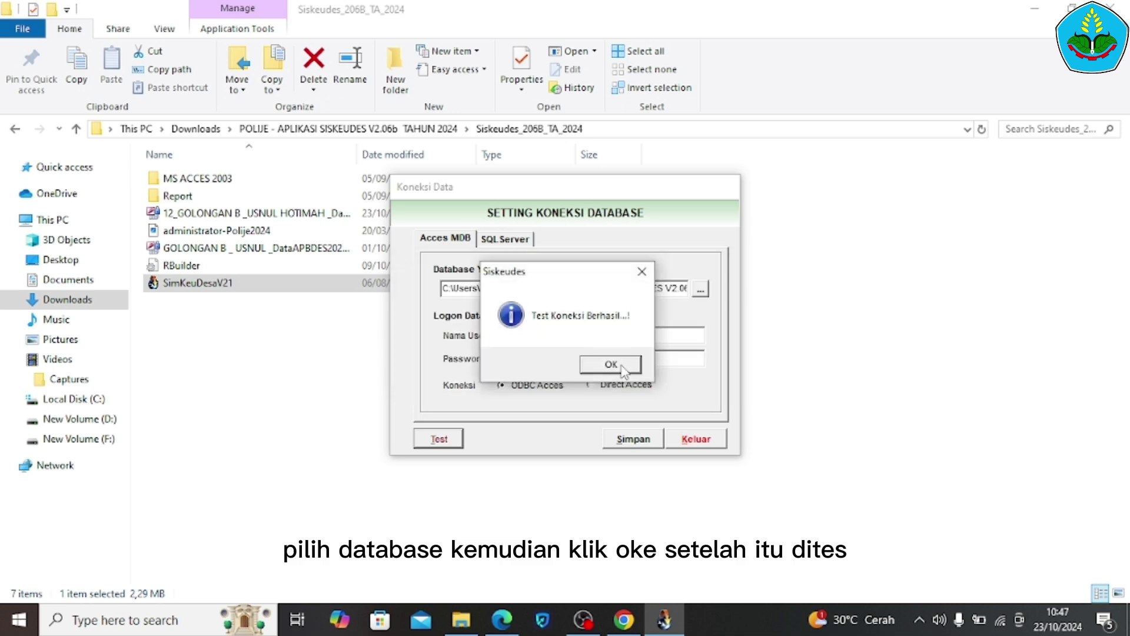
{"action": "left_click", "coordinate": [610, 364]}
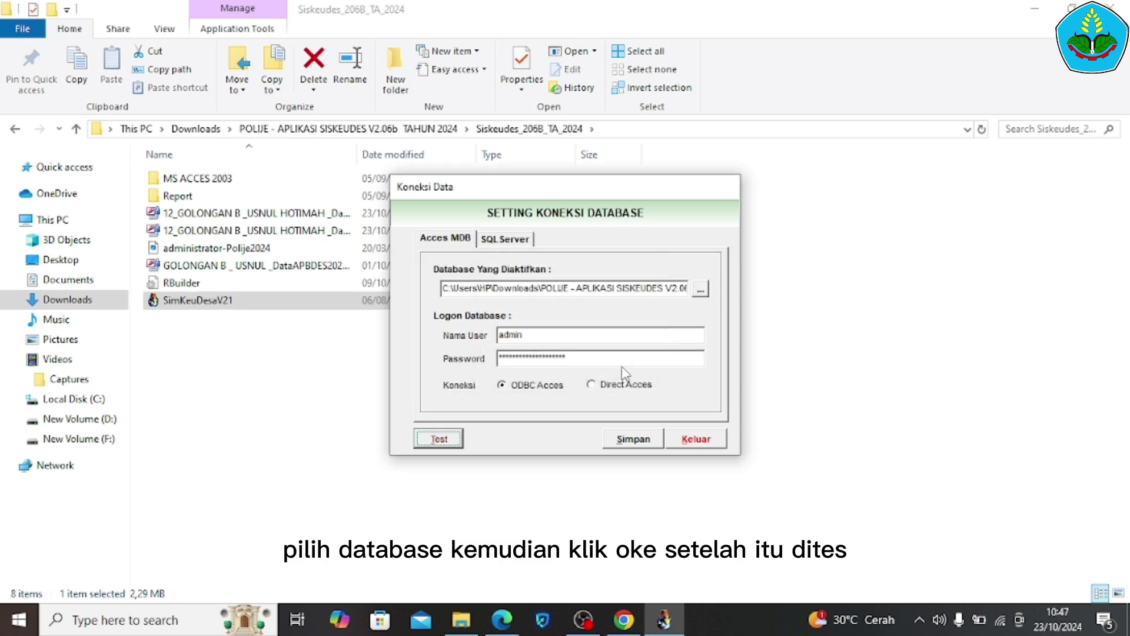
{"action": "left_click", "coordinate": [618, 440]}
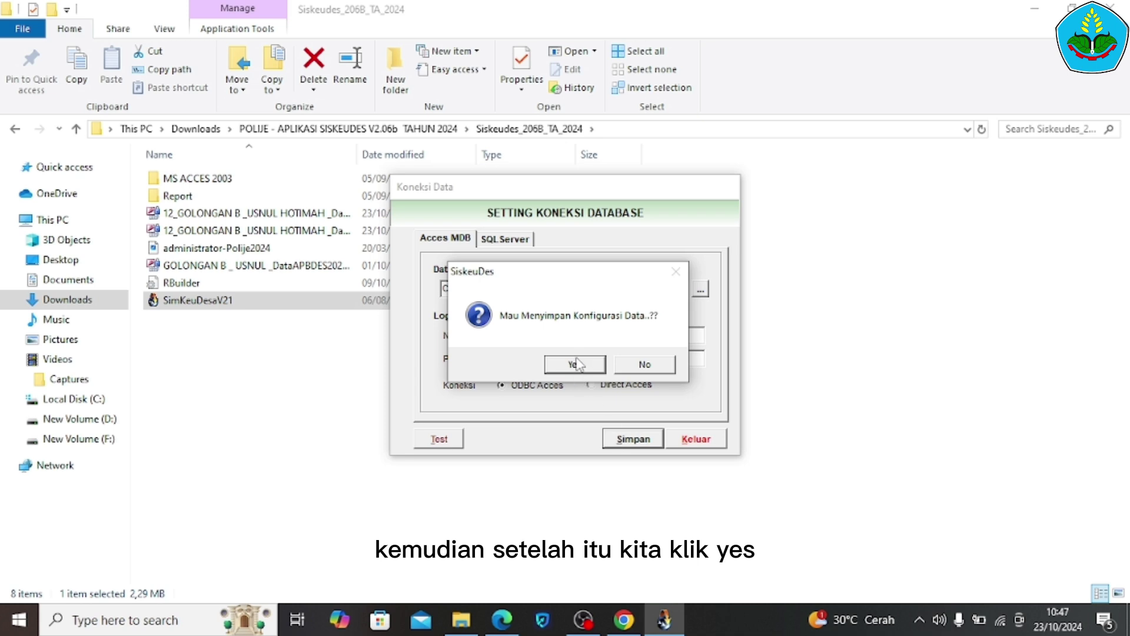
{"action": "left_click", "coordinate": [576, 364]}
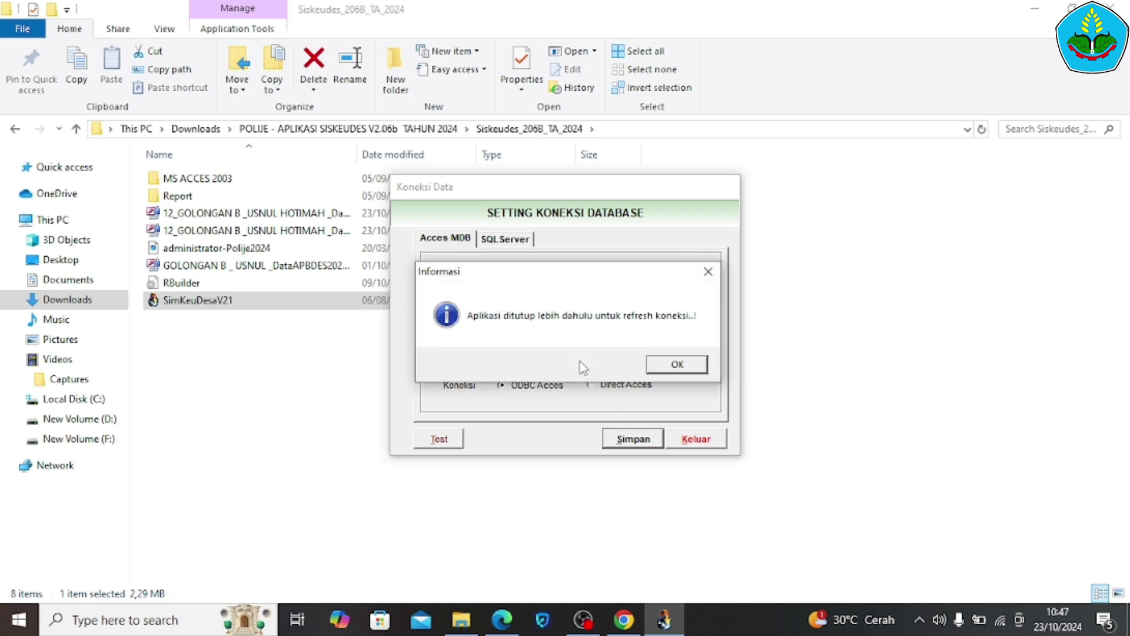
{"action": "left_click", "coordinate": [680, 367]}
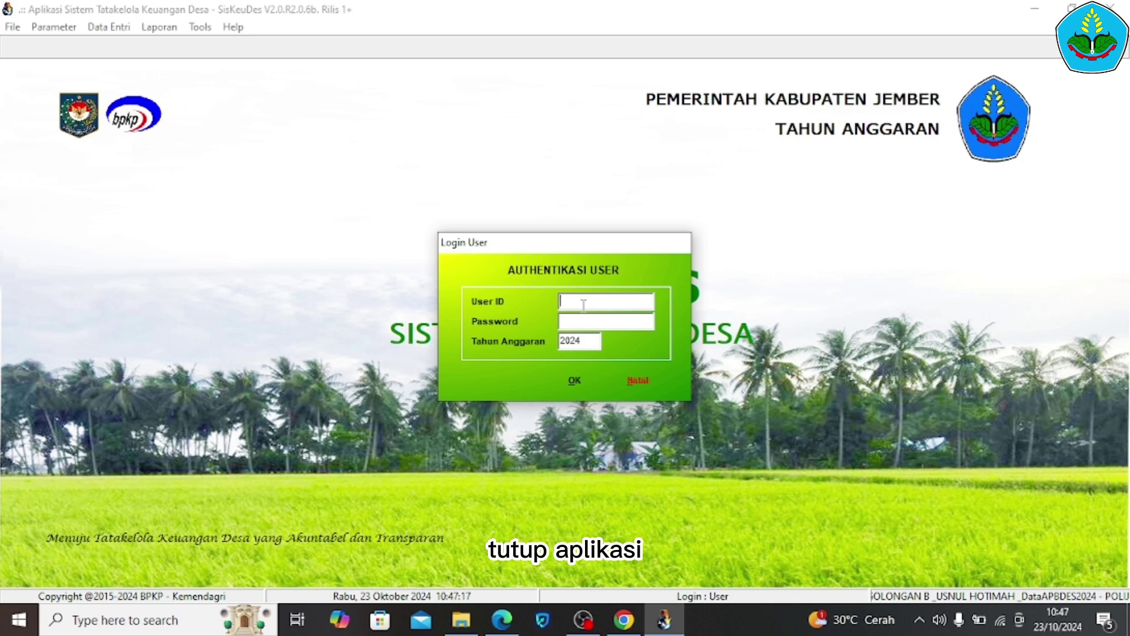
Log in with the village user ID and password for budget year 2024, then minimize the app
{"action": "type", "text": "G"}
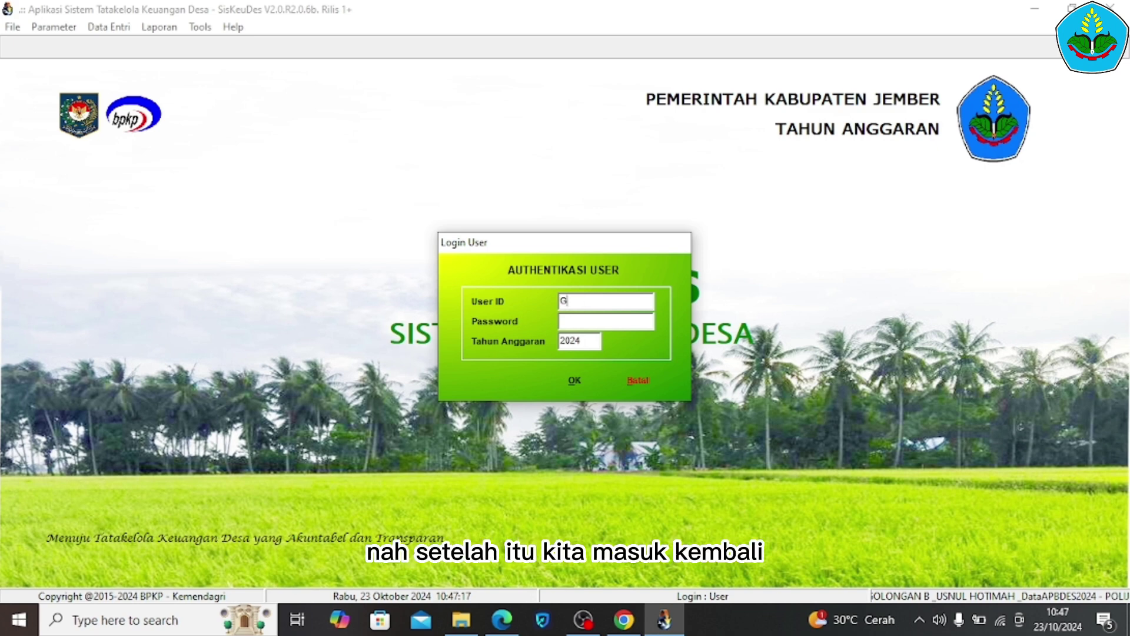
{"action": "type", "text": "OLONGAN B"}
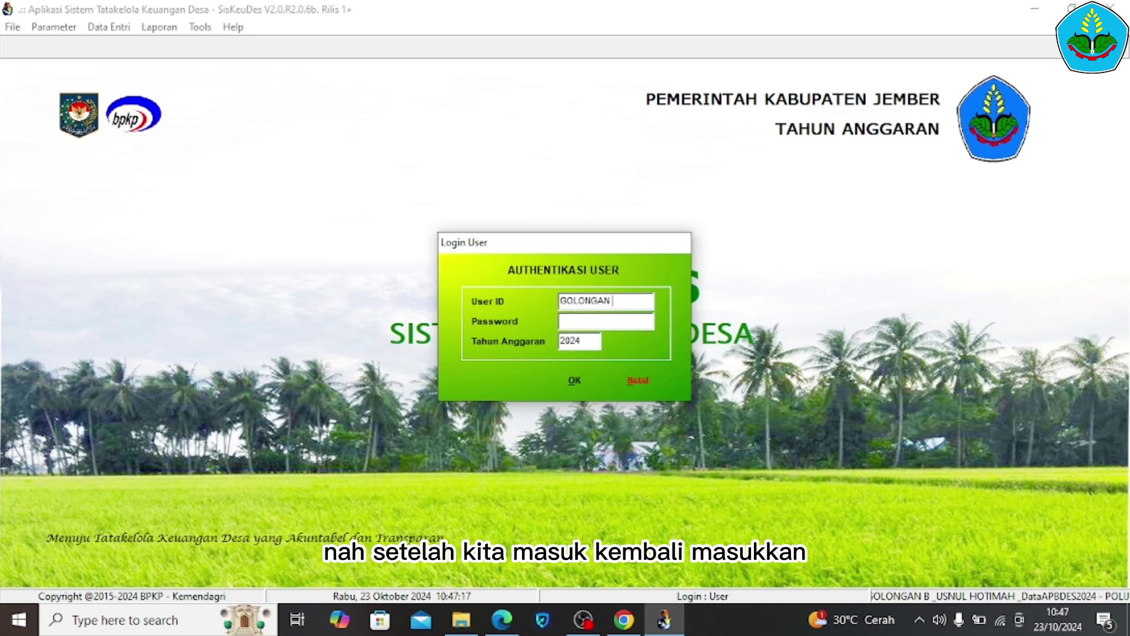
{"action": "left_click", "coordinate": [574, 323]}
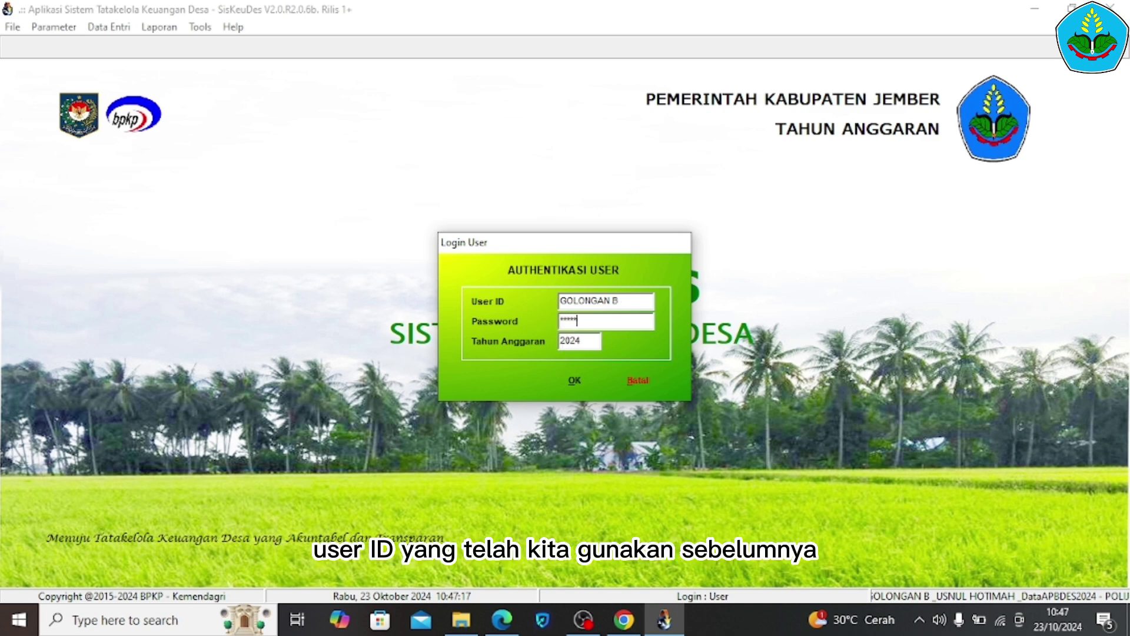
{"action": "left_click", "coordinate": [567, 379]}
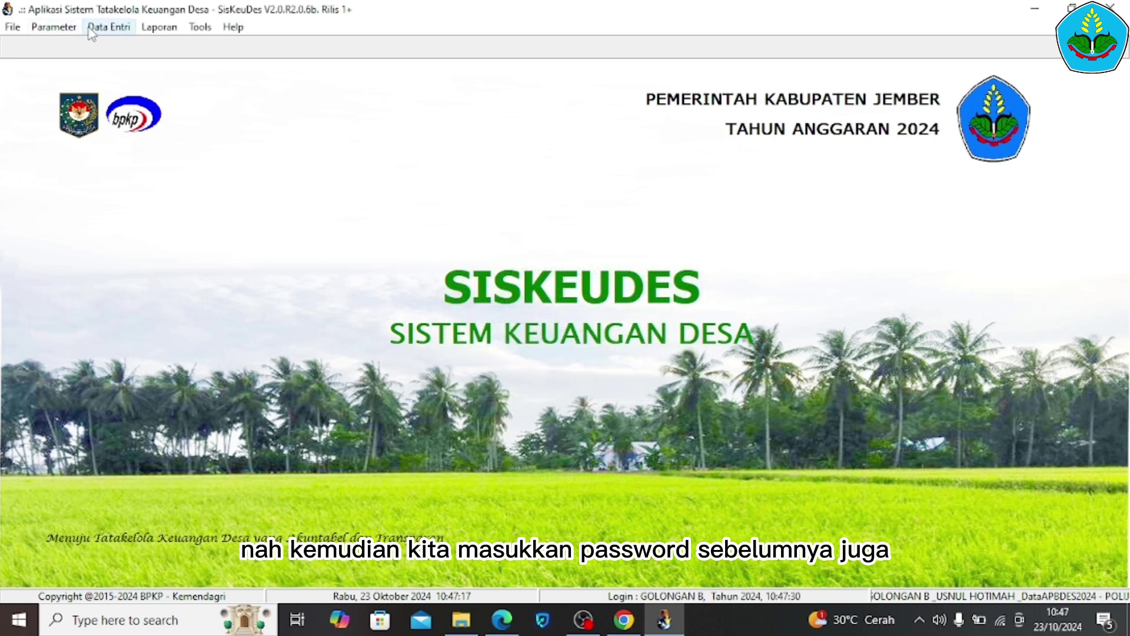
{"action": "left_click", "coordinate": [1035, 8]}
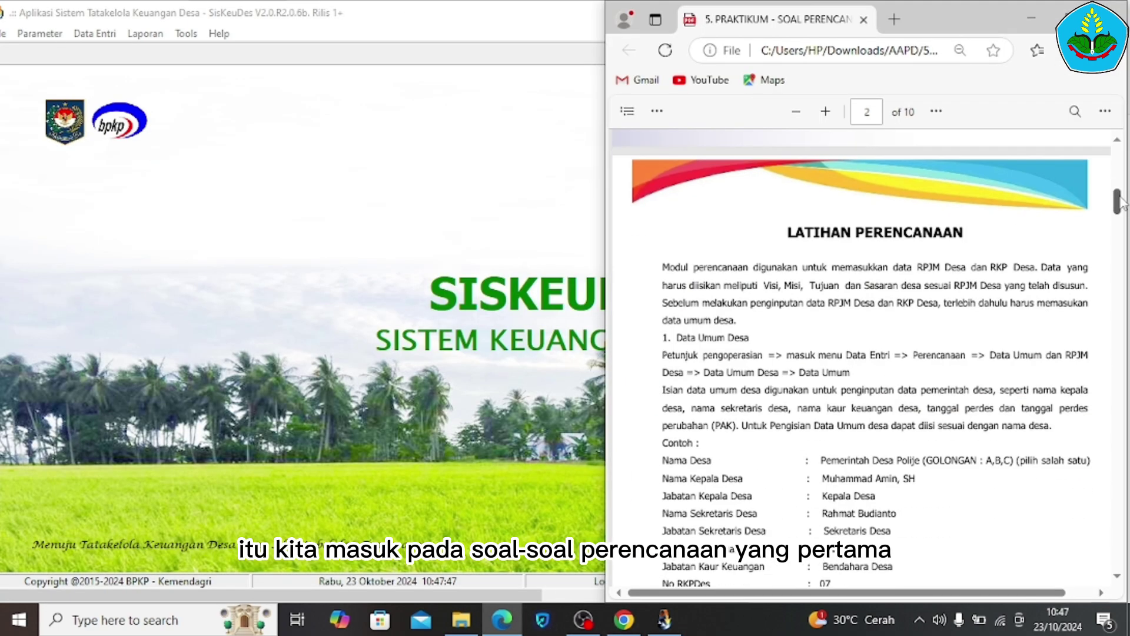
Highlight the two operating-instruction lines under 1. Data Umum Desa on page 2 of the PDF
{"action": "left_click_drag", "start_coordinate": [1117, 200], "coordinate": [1116, 206]}
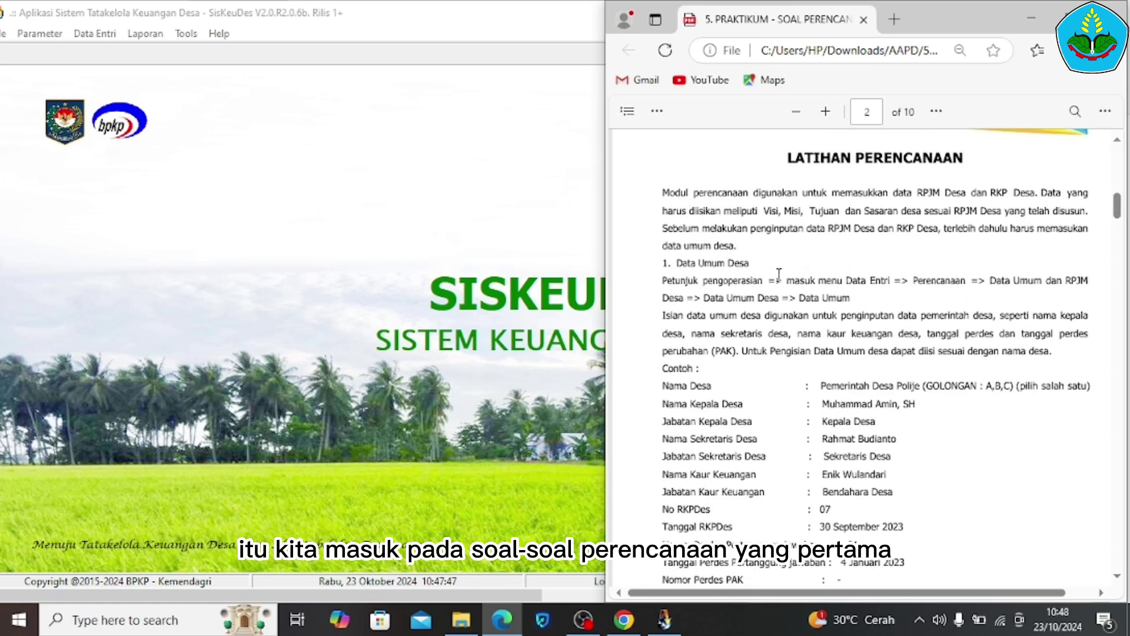
{"action": "left_click_drag", "start_coordinate": [761, 268], "coordinate": [851, 299]}
{"action": "left_click", "coordinate": [662, 286]}
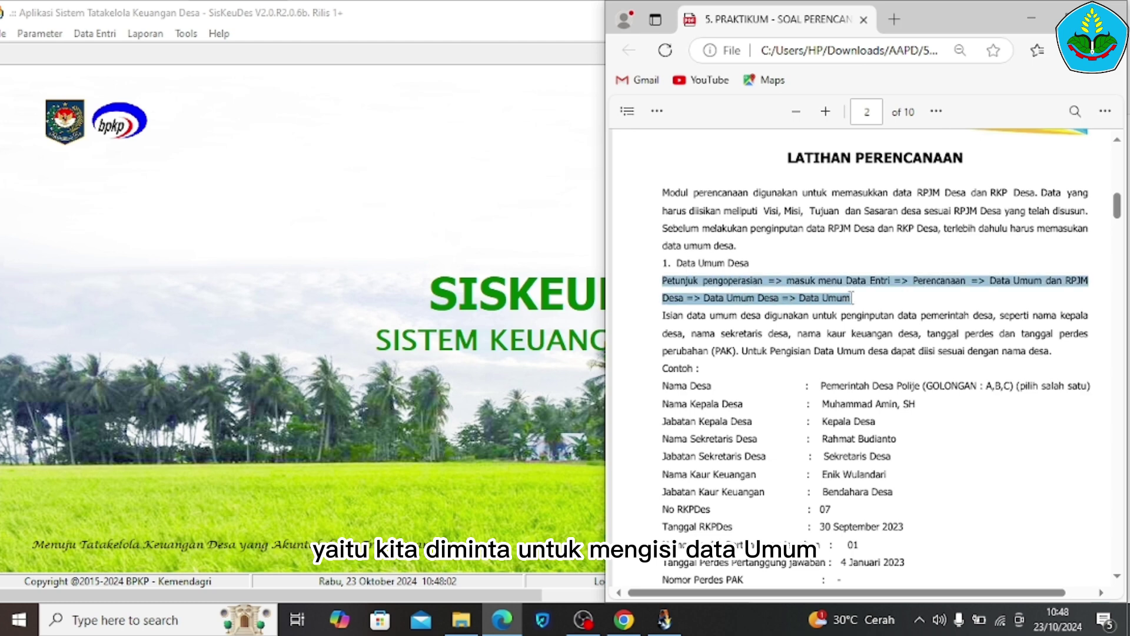
{"action": "left_click", "coordinate": [754, 348]}
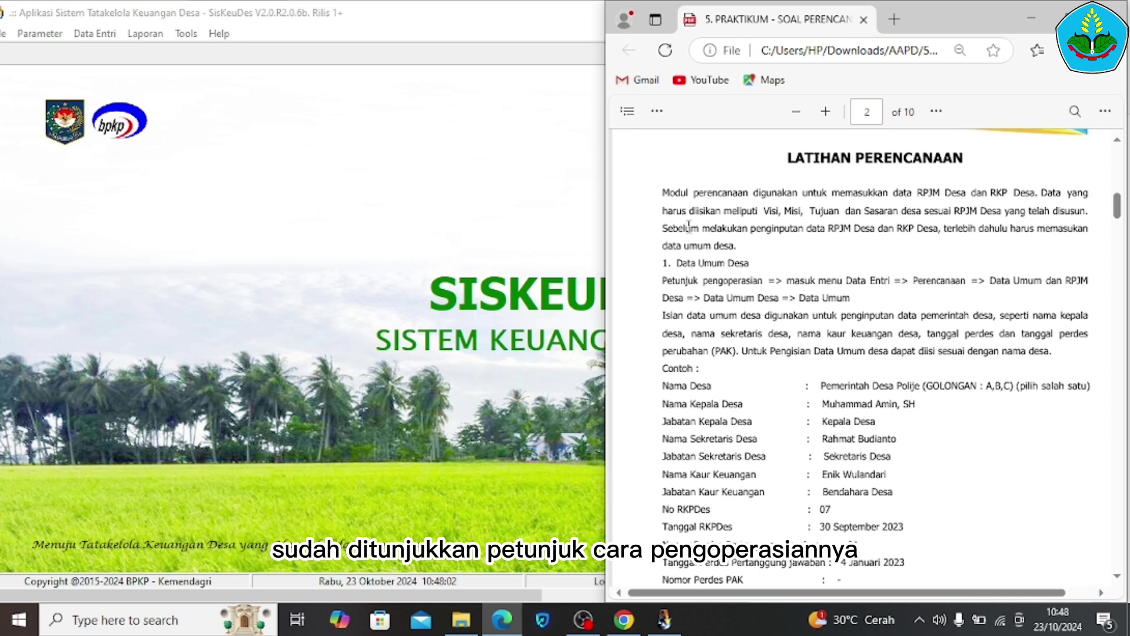
{"action": "left_click_drag", "start_coordinate": [659, 281], "coordinate": [851, 299]}
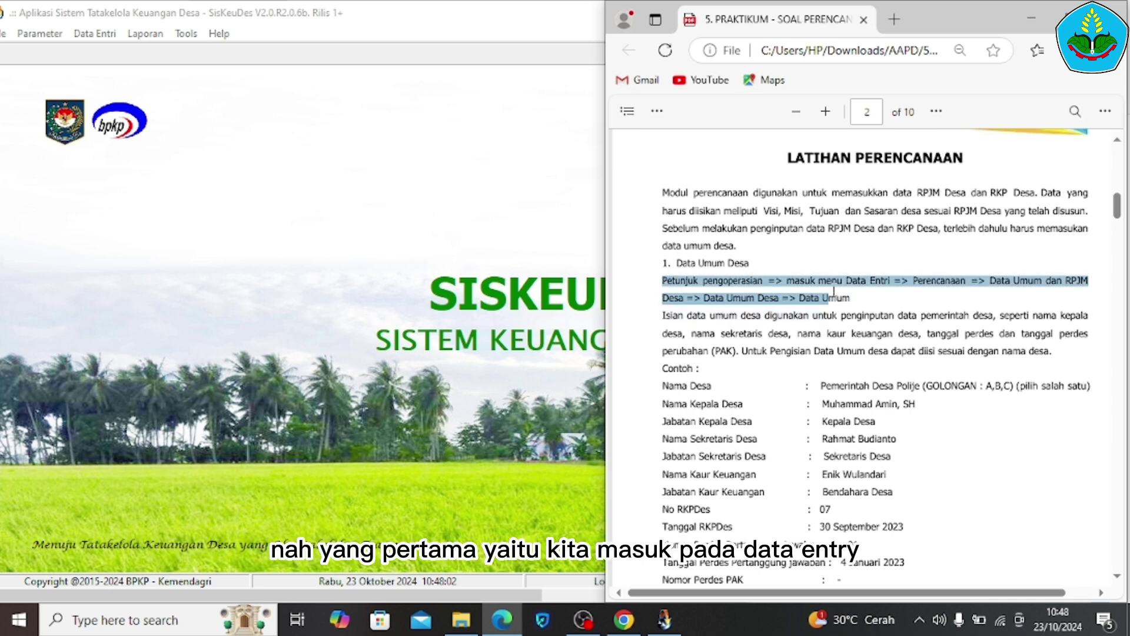
Open the Data Umum Desa form from Data Entri > Perencanaan > Data Umum dan RPJM Desa
{"action": "left_click", "coordinate": [311, 203]}
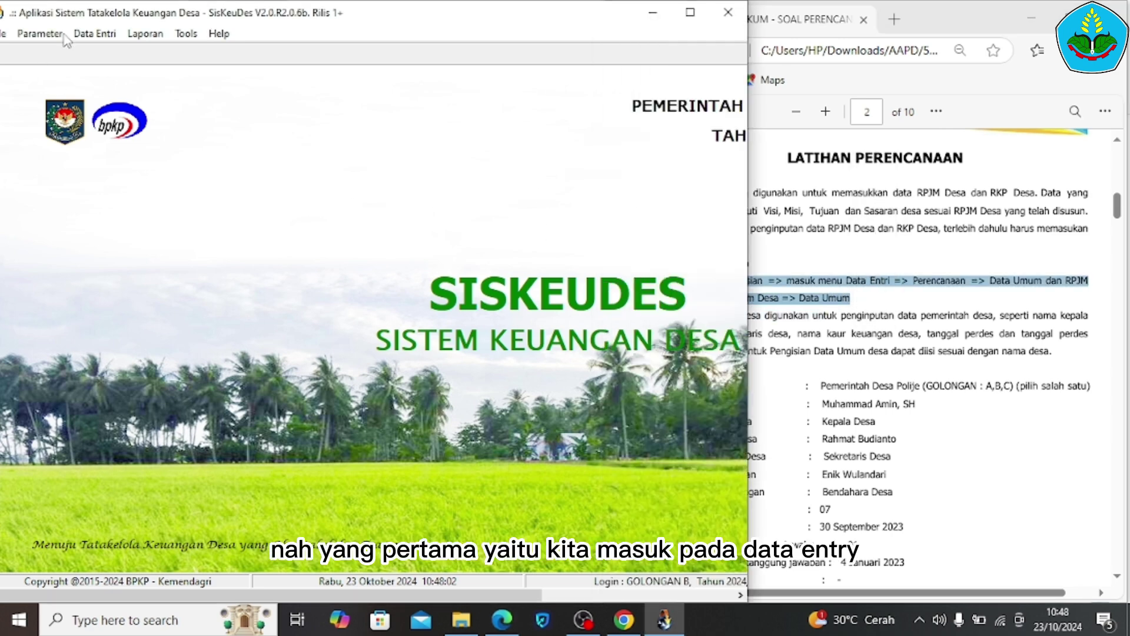
{"action": "left_click", "coordinate": [94, 34]}
{"action": "mouse_move", "coordinate": [108, 59]}
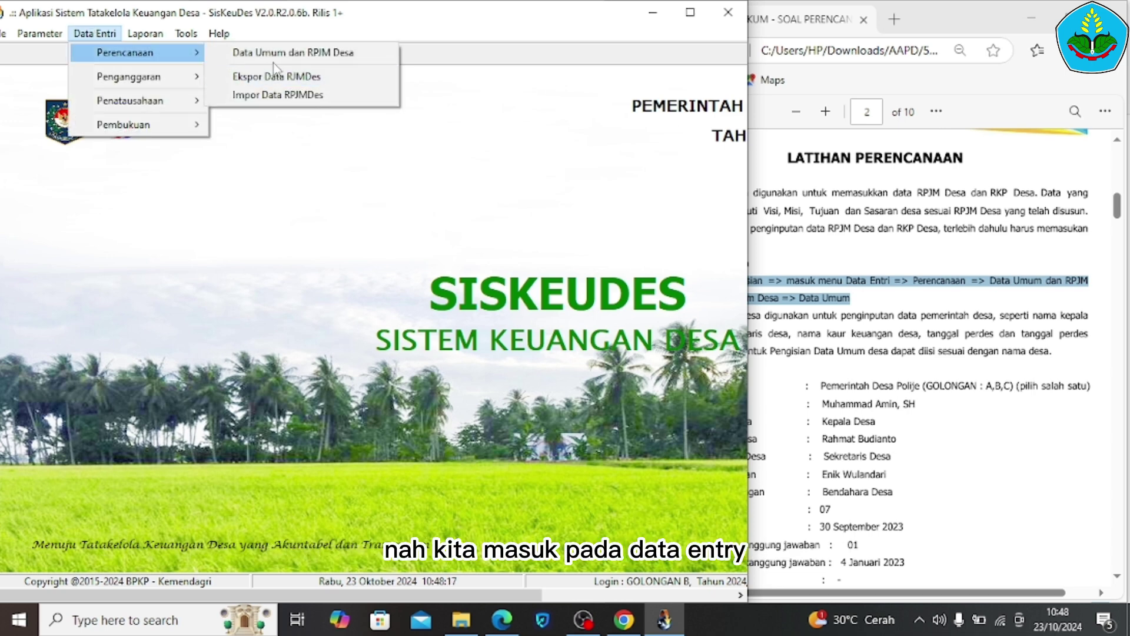
{"action": "left_click", "coordinate": [289, 53]}
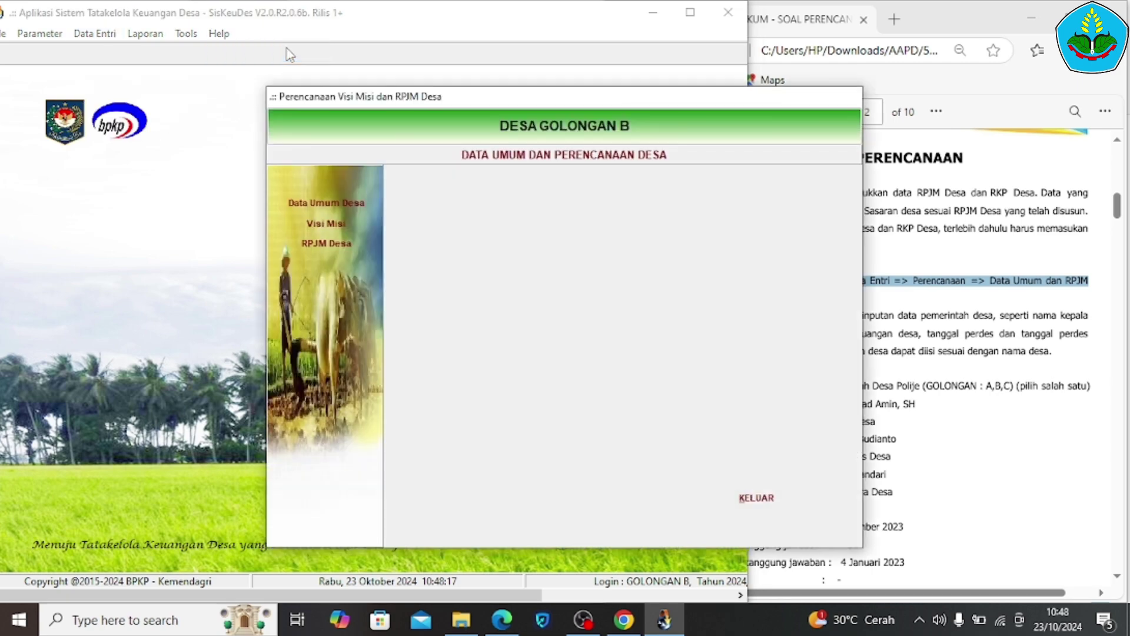
{"action": "left_click", "coordinate": [312, 204]}
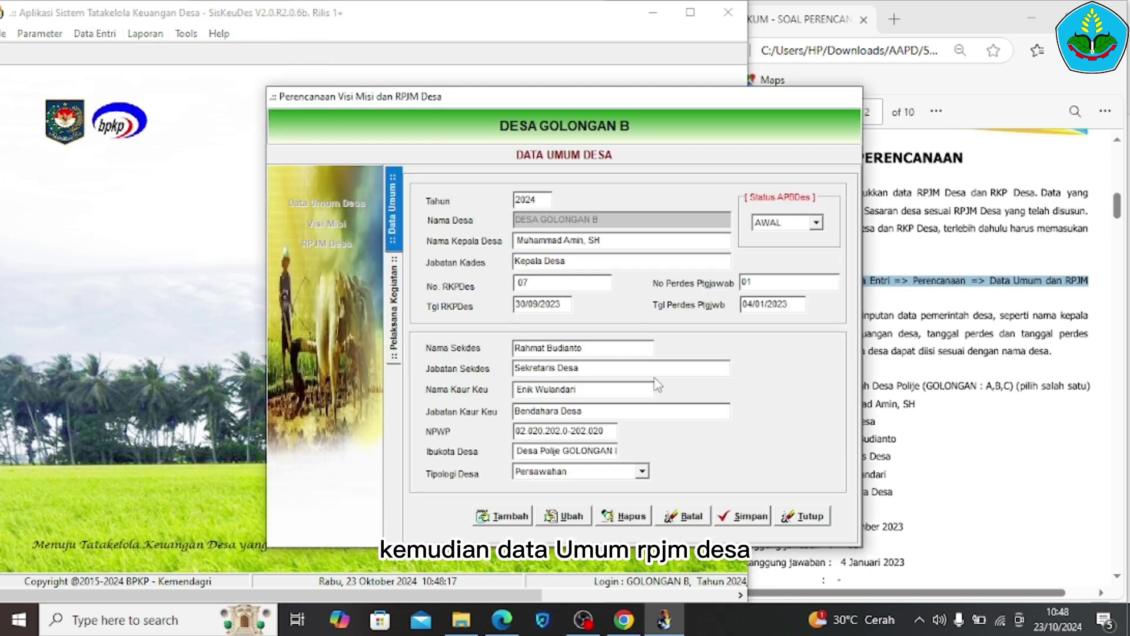
Compare the form with the PDF, keep APBDes status AWAL and save the village general data
{"action": "left_click", "coordinate": [1034, 410]}
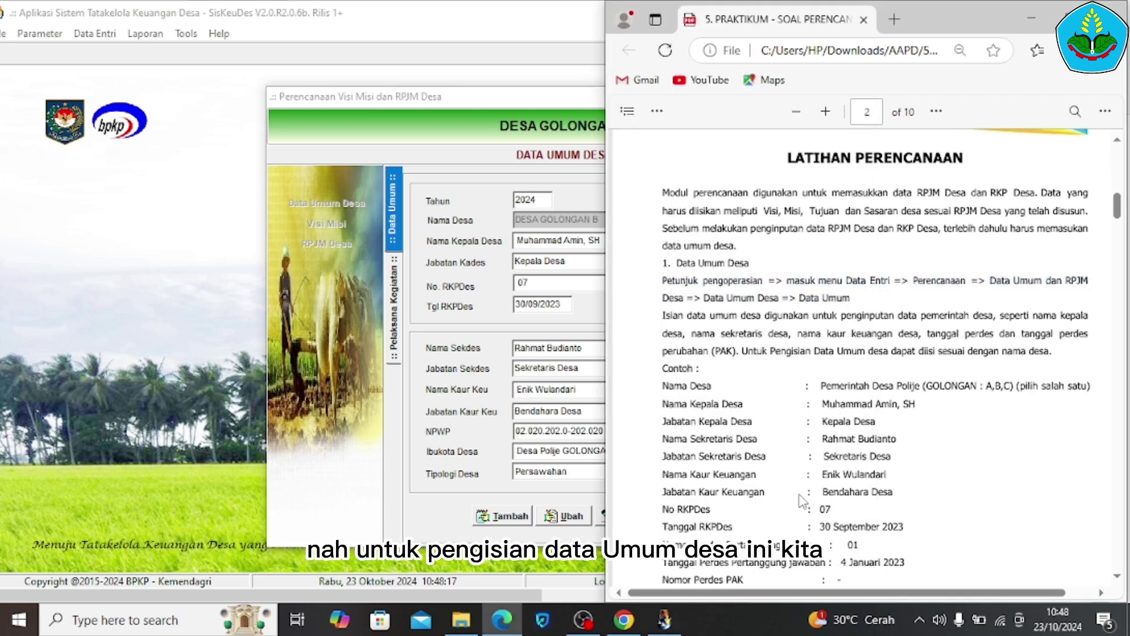
{"action": "left_click", "coordinate": [433, 370]}
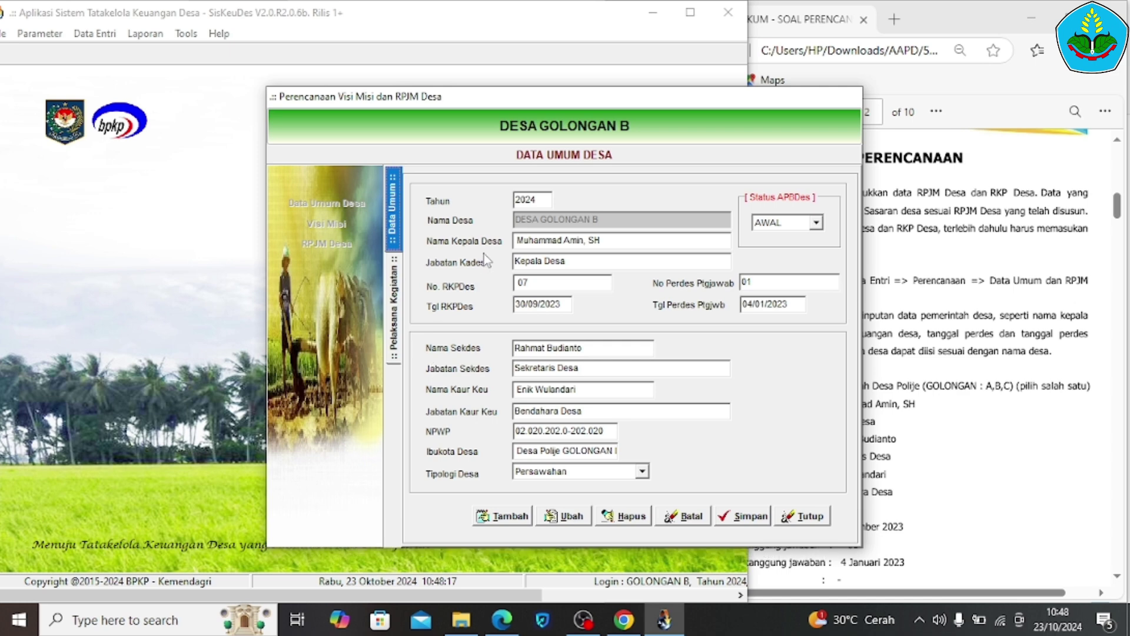
{"action": "left_click", "coordinate": [505, 518]}
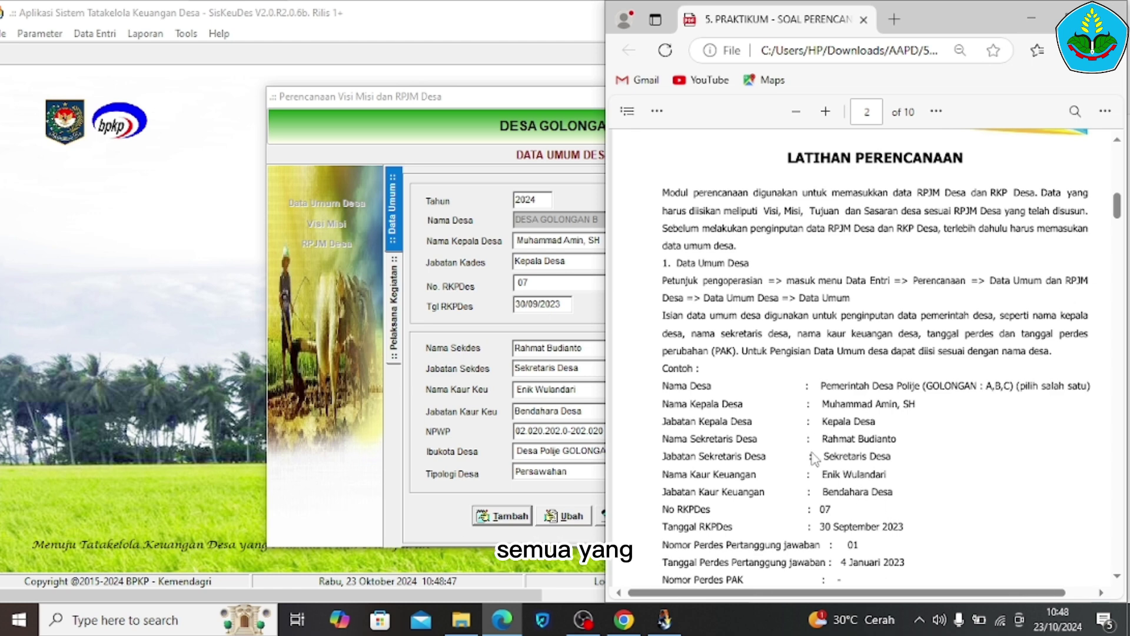
{"action": "left_click", "coordinate": [447, 351]}
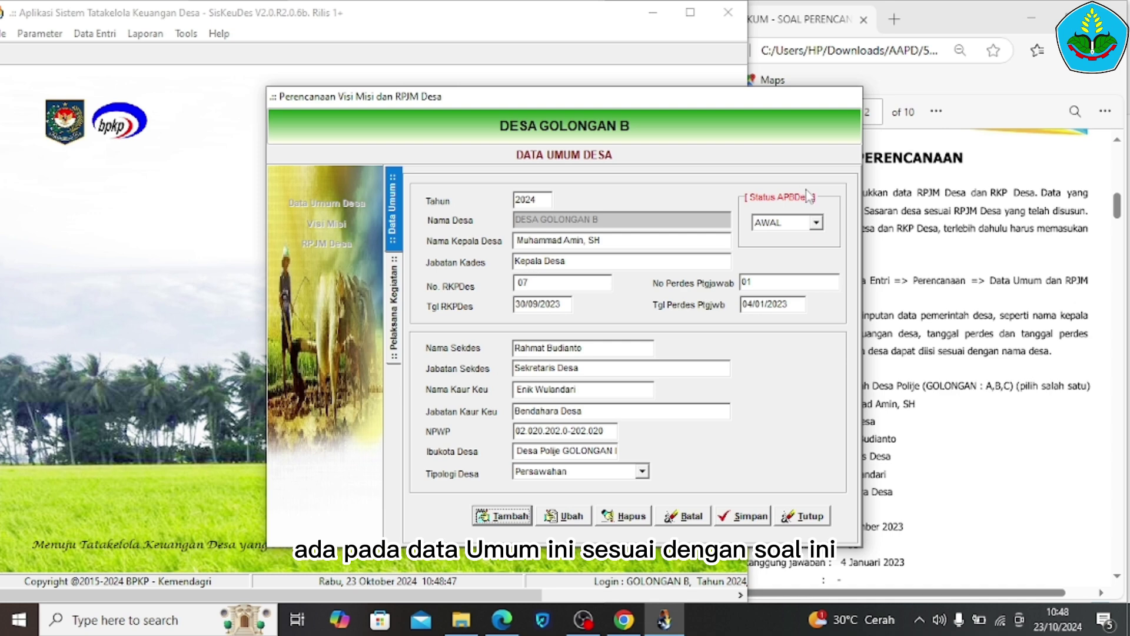
{"action": "left_click", "coordinate": [816, 223]}
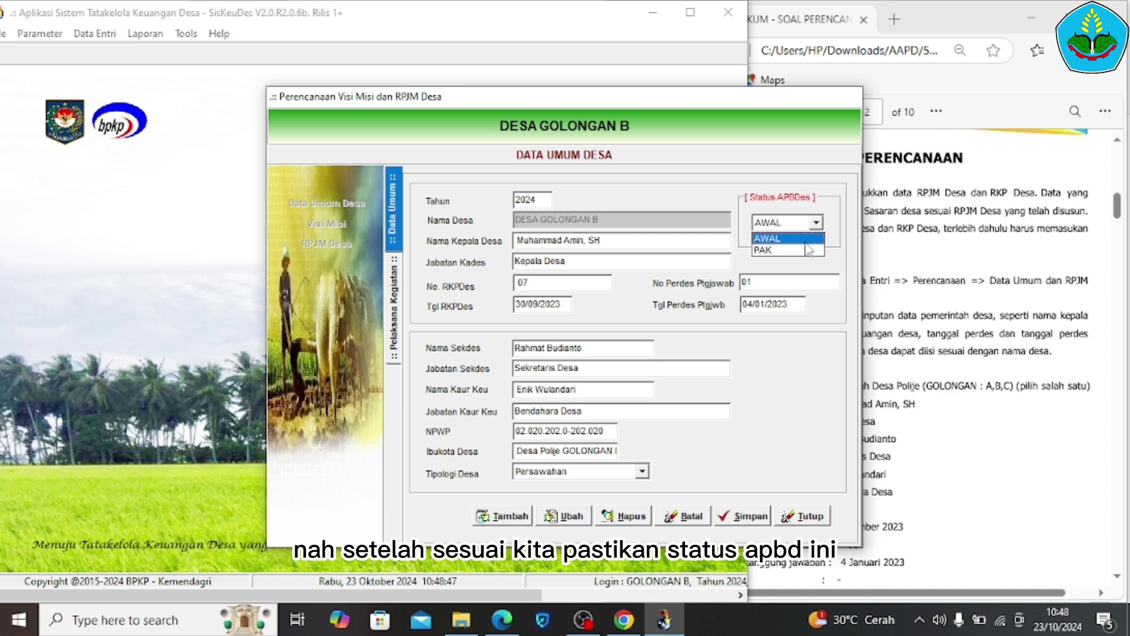
{"action": "left_click", "coordinate": [808, 239]}
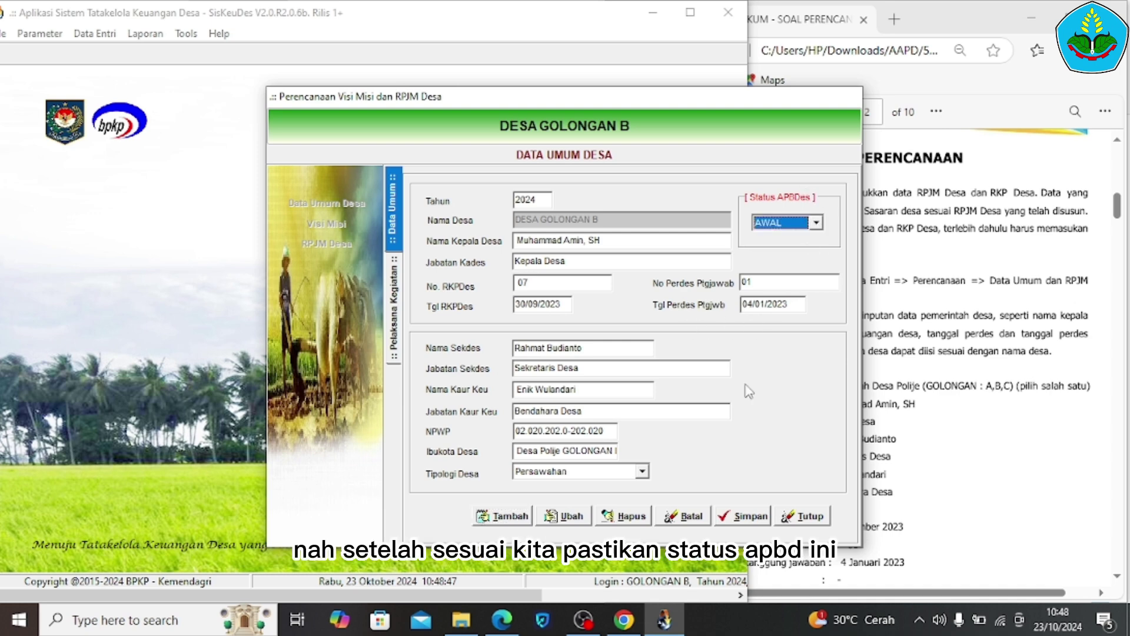
{"action": "left_click", "coordinate": [751, 520]}
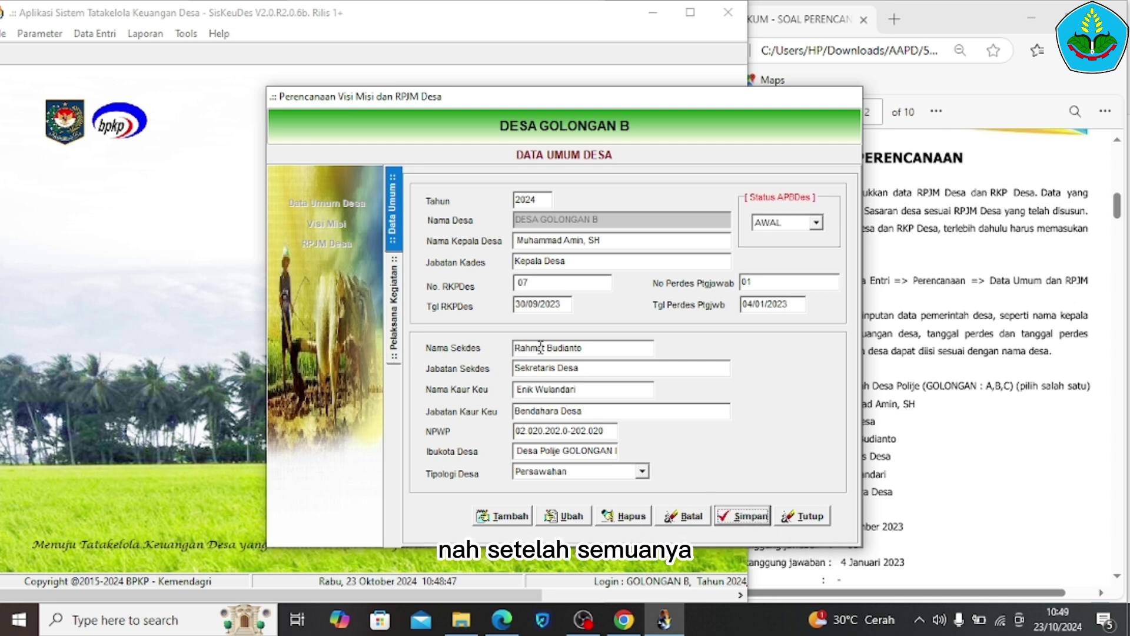
{"action": "left_click", "coordinate": [394, 352]}
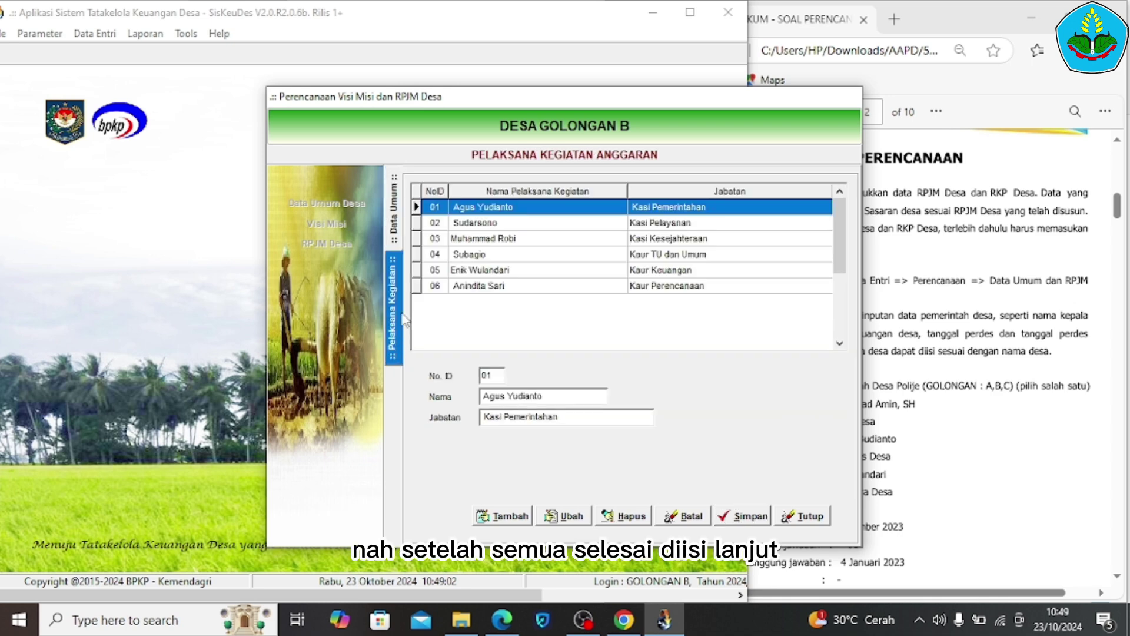
Review the officer table in the PDF and save implementing officer row 01
{"action": "left_click", "coordinate": [1016, 390]}
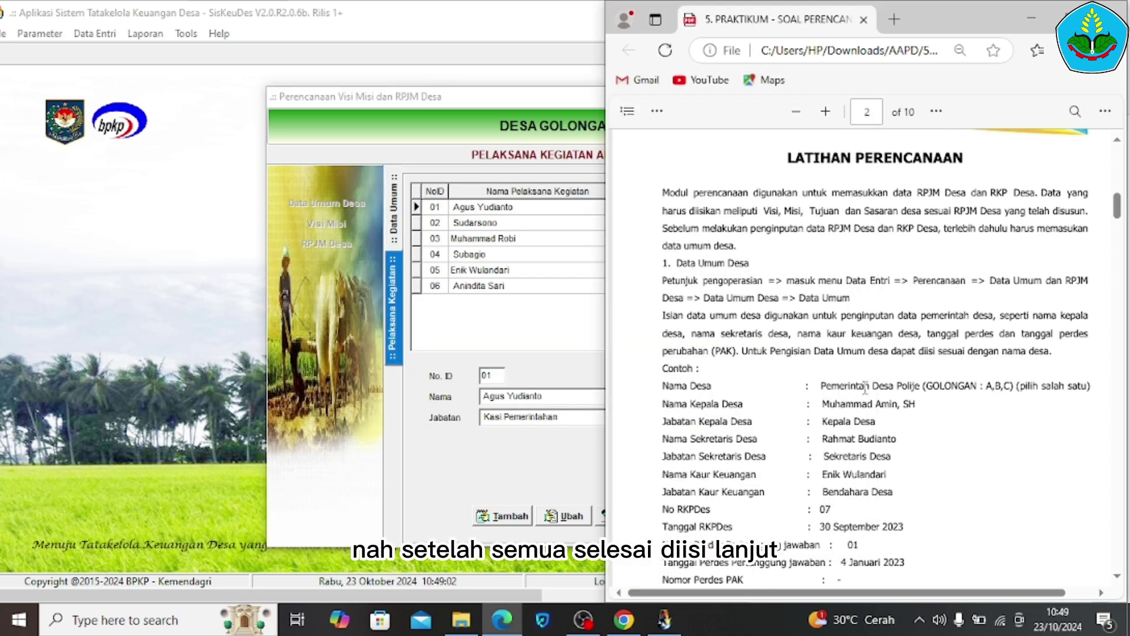
{"action": "scroll", "coordinate": [865, 389], "scroll_direction": "down", "scroll_amount": 5}
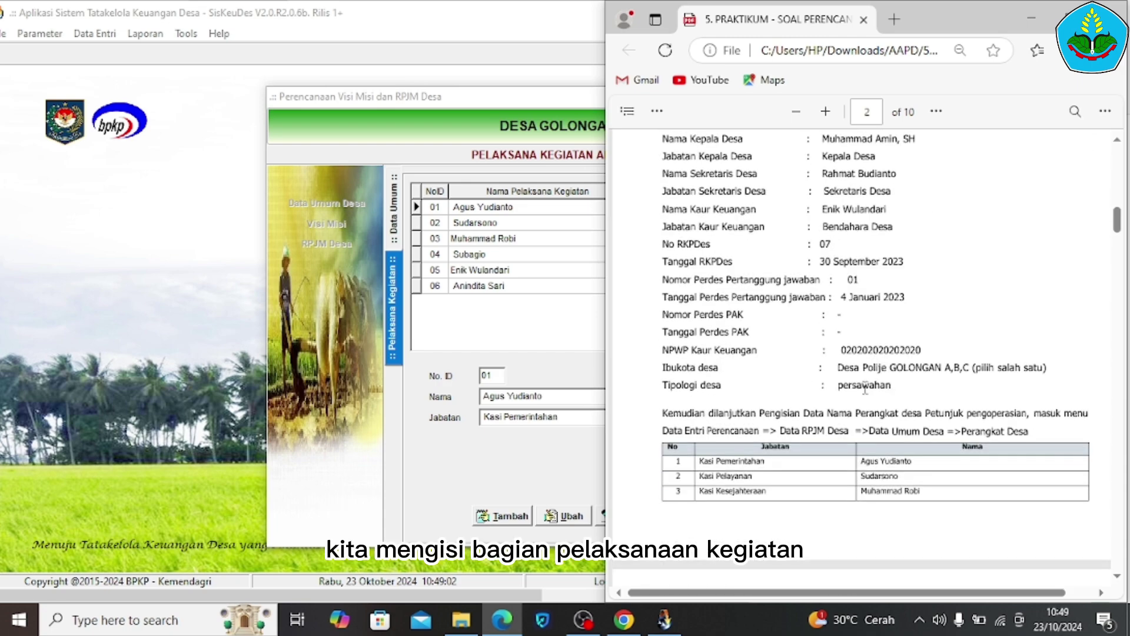
{"action": "scroll", "coordinate": [865, 388], "scroll_direction": "down", "scroll_amount": 4}
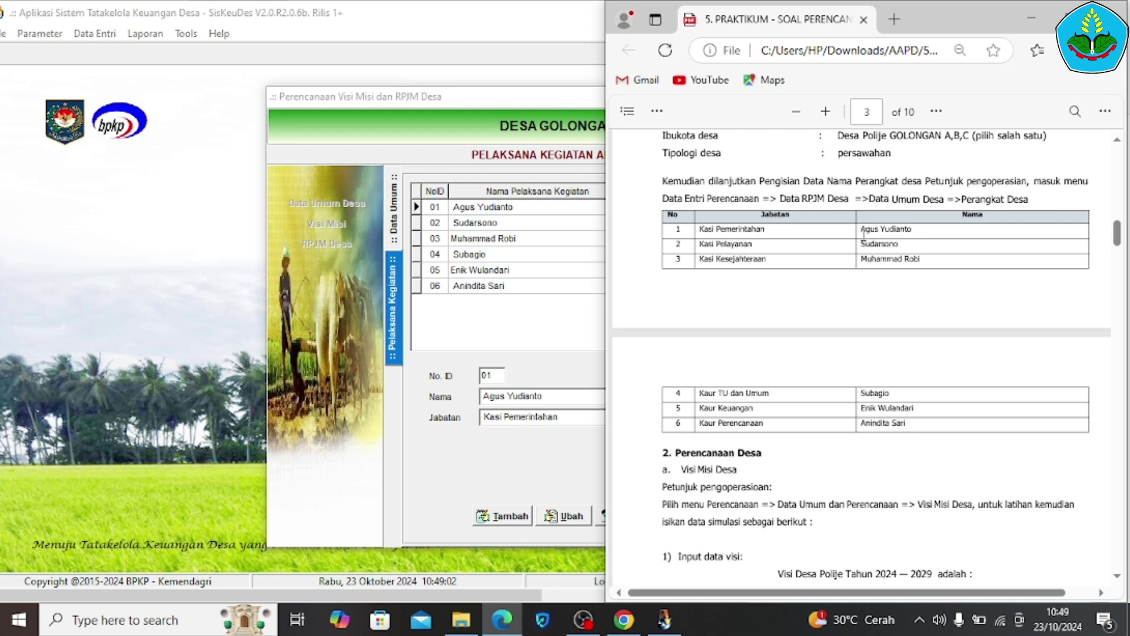
{"action": "left_click", "coordinate": [430, 366]}
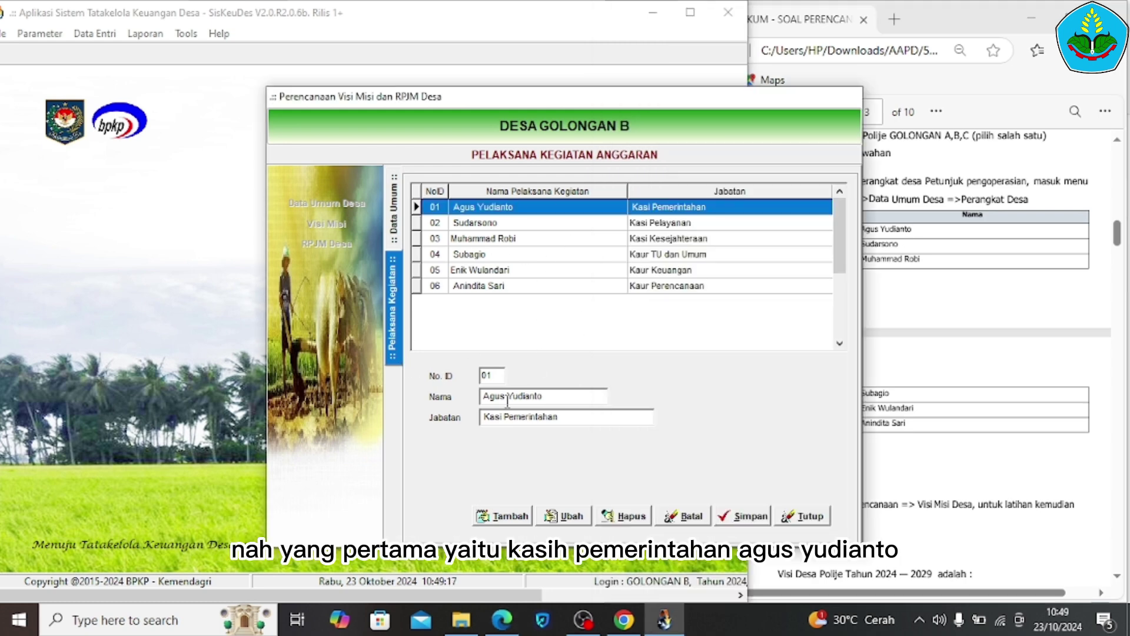
{"action": "left_click", "coordinate": [502, 516]}
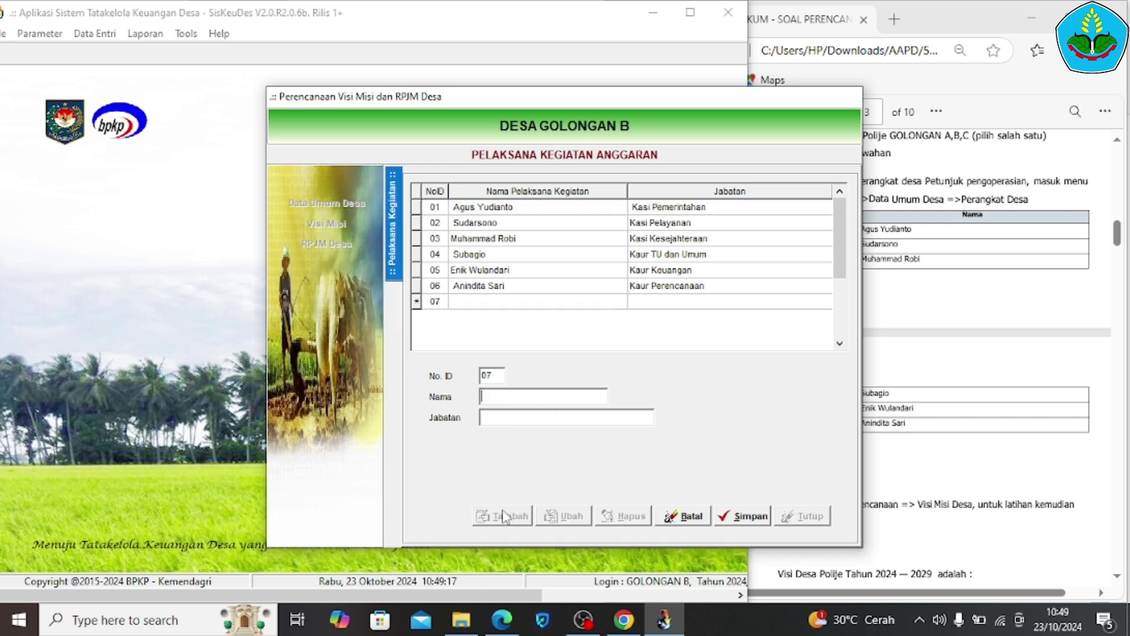
{"action": "left_click", "coordinate": [635, 210]}
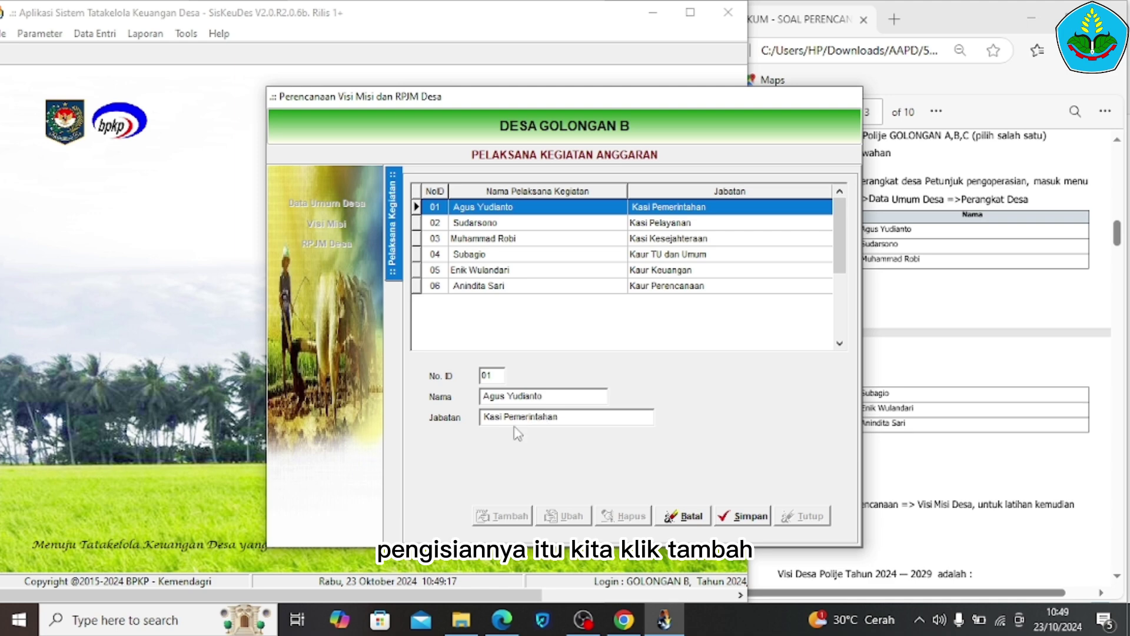
{"action": "left_click", "coordinate": [752, 522]}
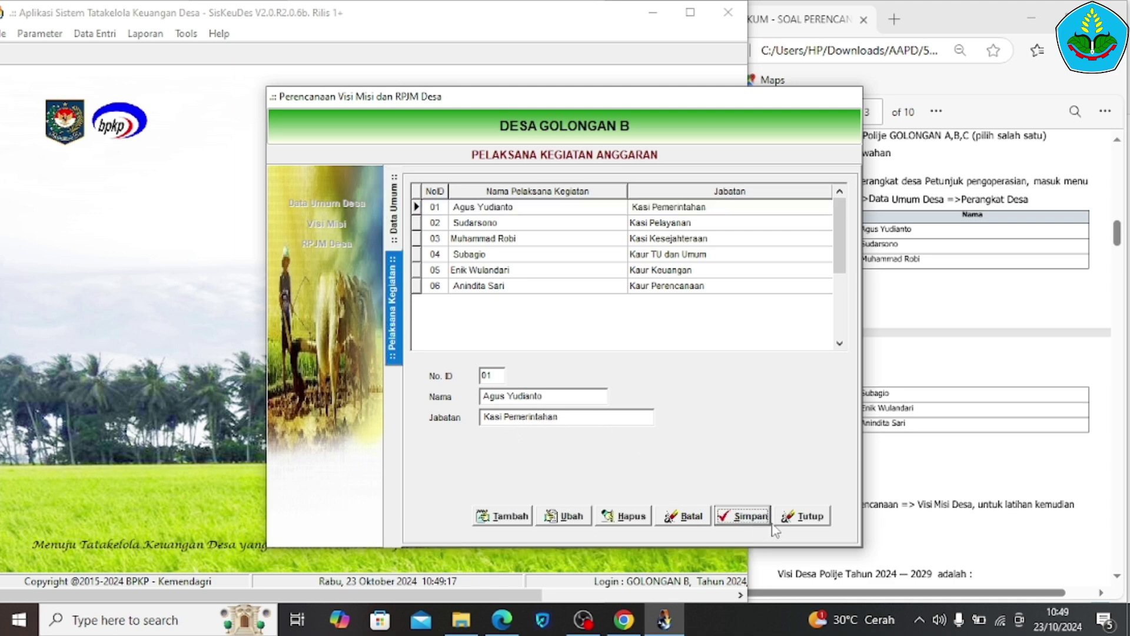
Save implementing officer row 02 and close the Pelaksana Kegiatan Anggaran panel
{"action": "left_click", "coordinate": [690, 223]}
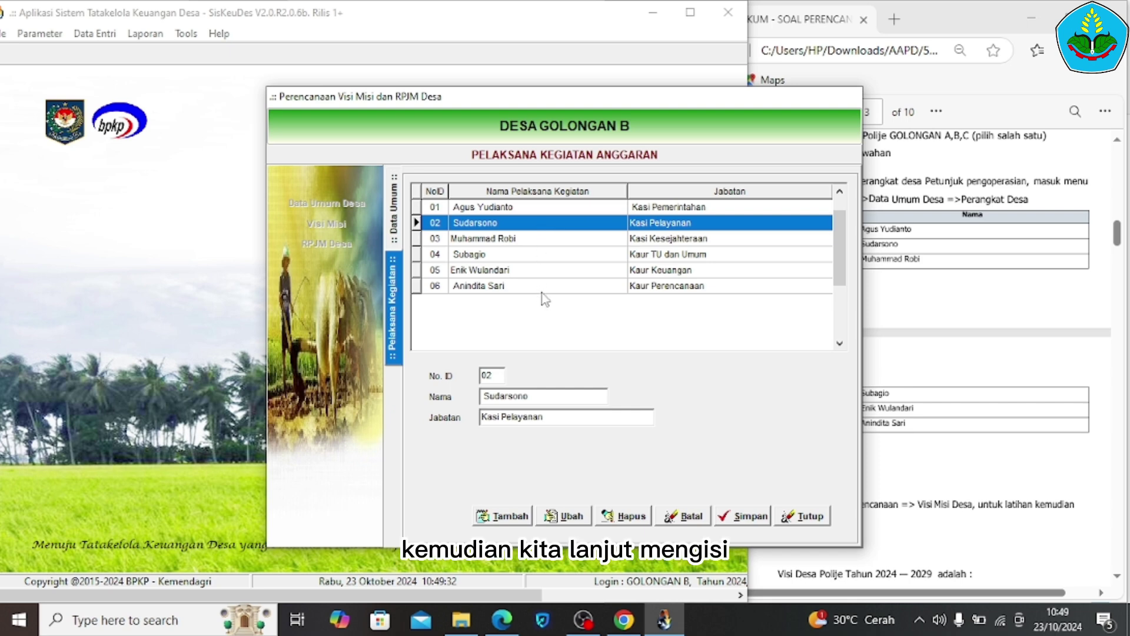
{"action": "left_click", "coordinate": [914, 406]}
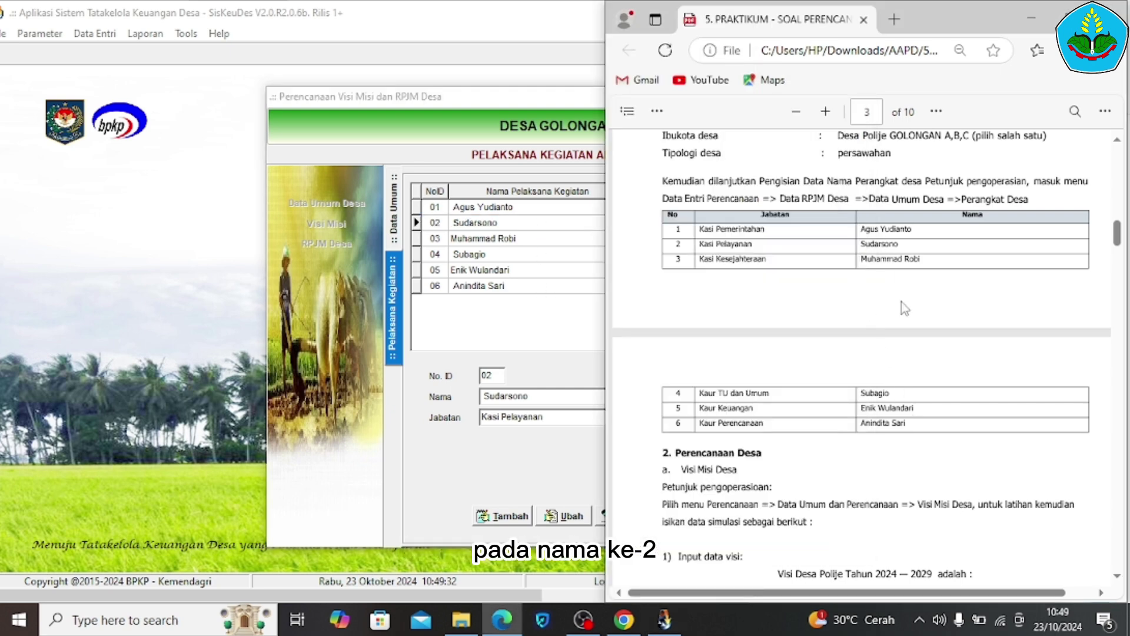
{"action": "left_click", "coordinate": [331, 292]}
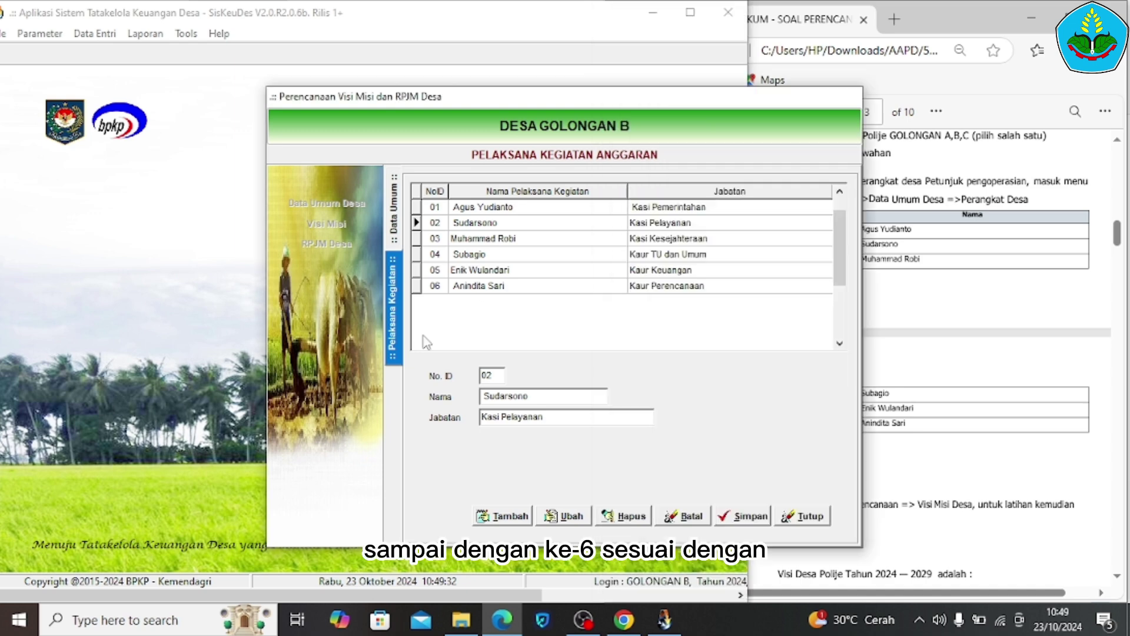
{"action": "left_click", "coordinate": [749, 518]}
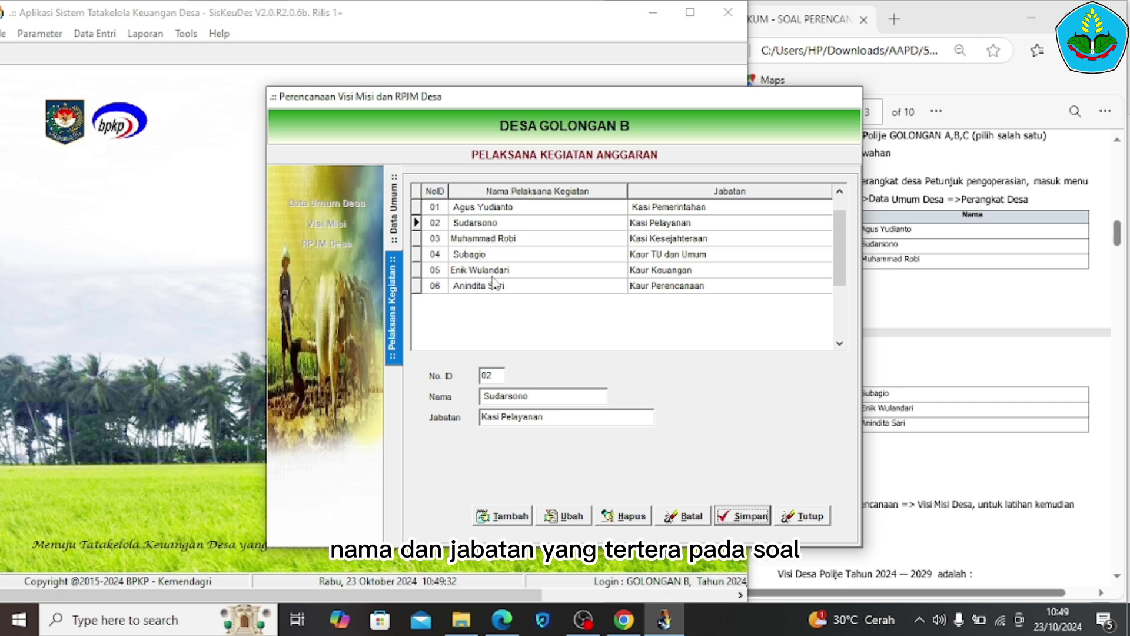
{"action": "left_click", "coordinate": [804, 522]}
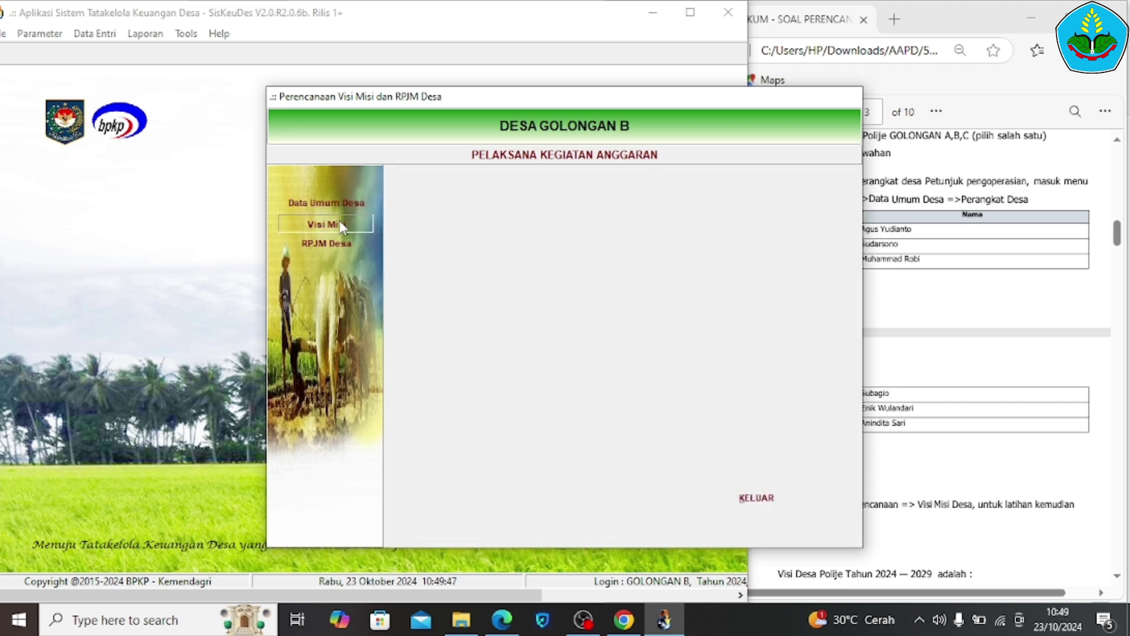
{"action": "left_click", "coordinate": [340, 223]}
Copy the 2024–2029 vision statement from the PDF into the Uraian Visi field
{"action": "left_click", "coordinate": [1045, 356]}
{"action": "scroll", "coordinate": [1045, 356], "scroll_direction": "down", "scroll_amount": 3}
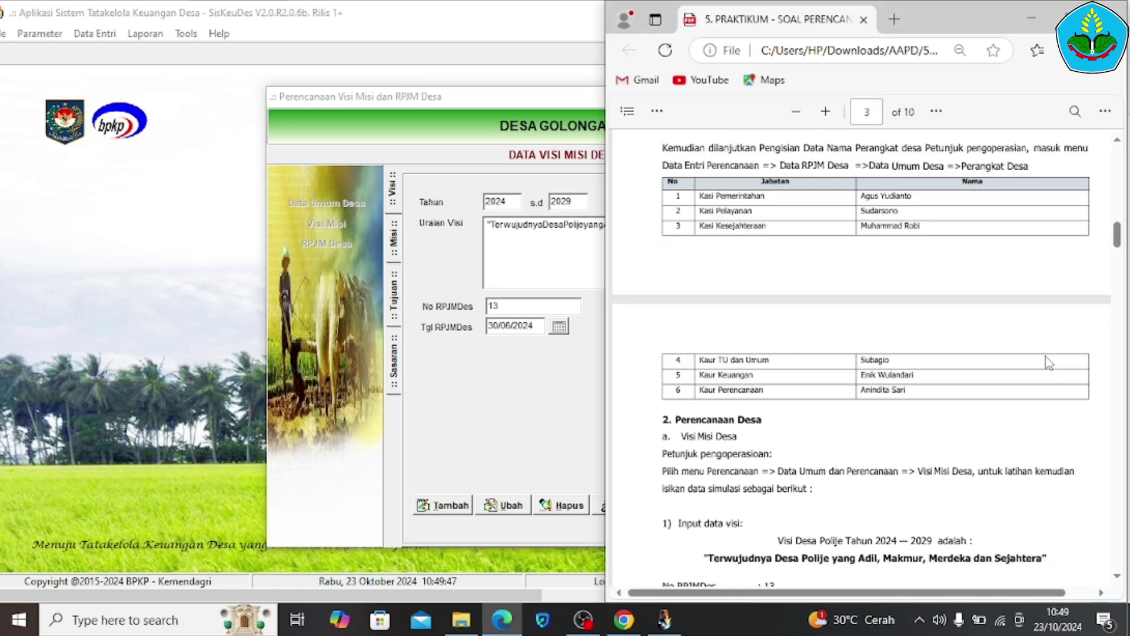
{"action": "scroll", "coordinate": [1045, 355], "scroll_direction": "down", "scroll_amount": 4}
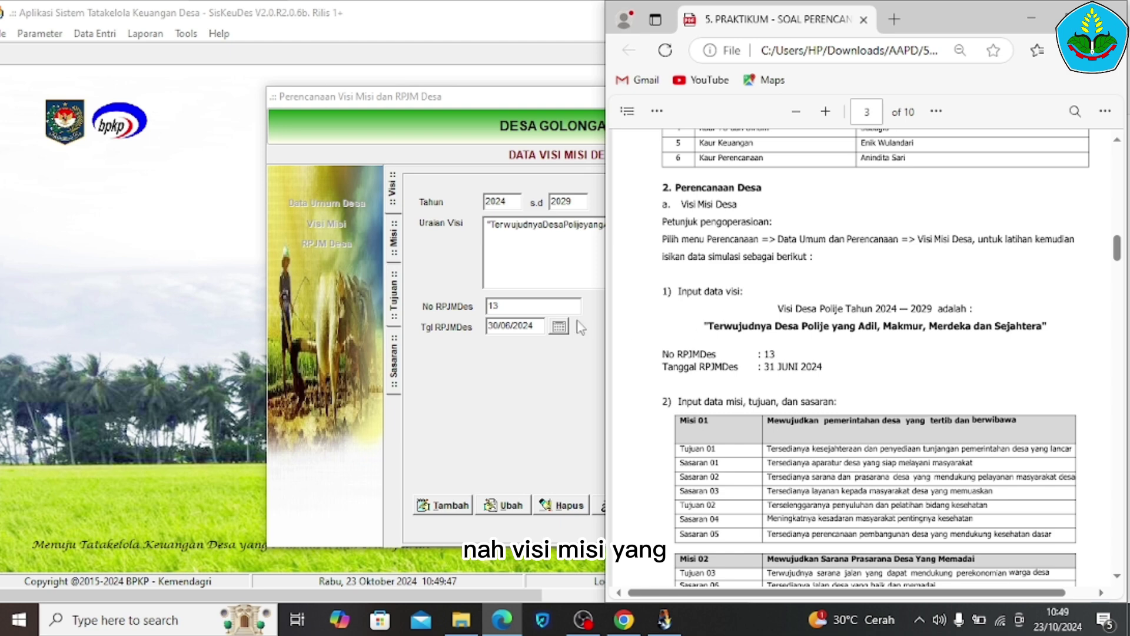
{"action": "left_click", "coordinate": [490, 201]}
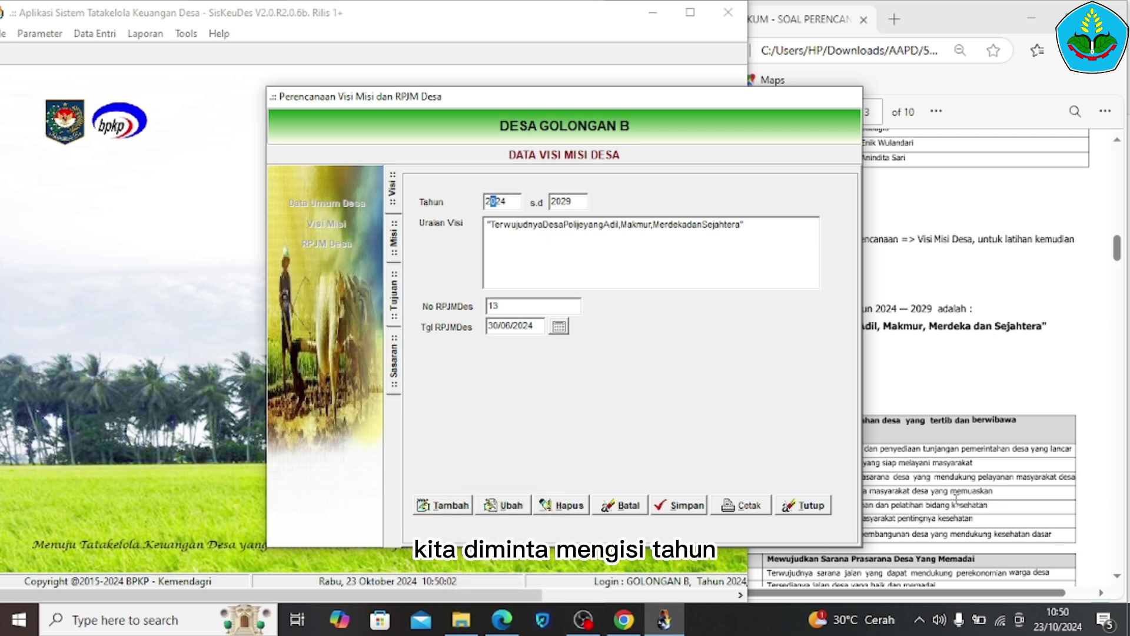
{"action": "left_click", "coordinate": [956, 498]}
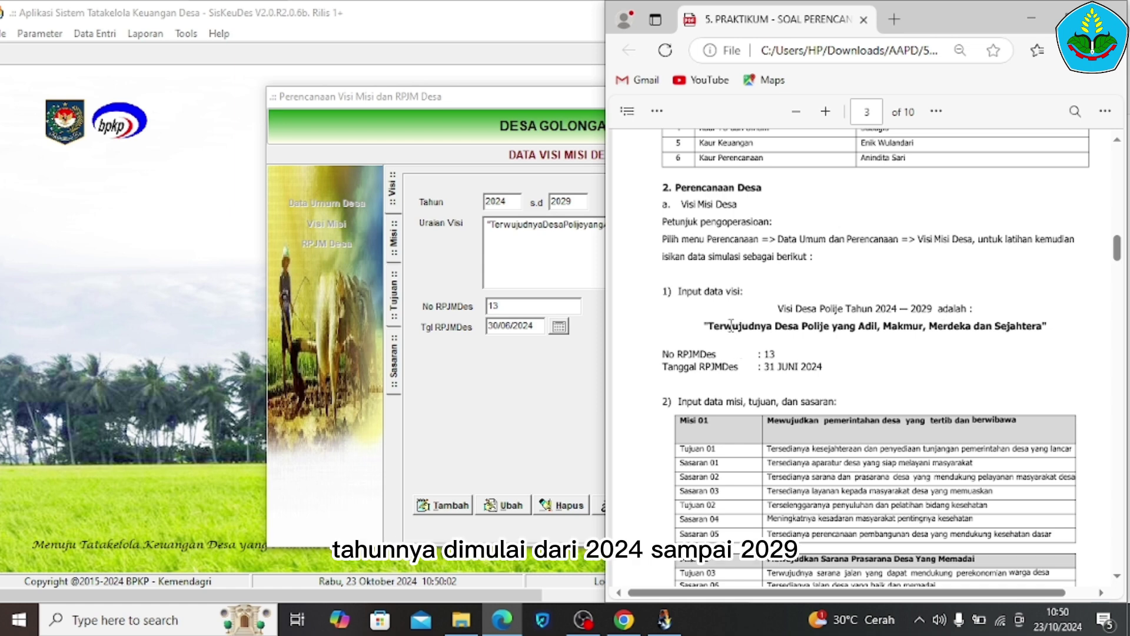
{"action": "left_click", "coordinate": [528, 226]}
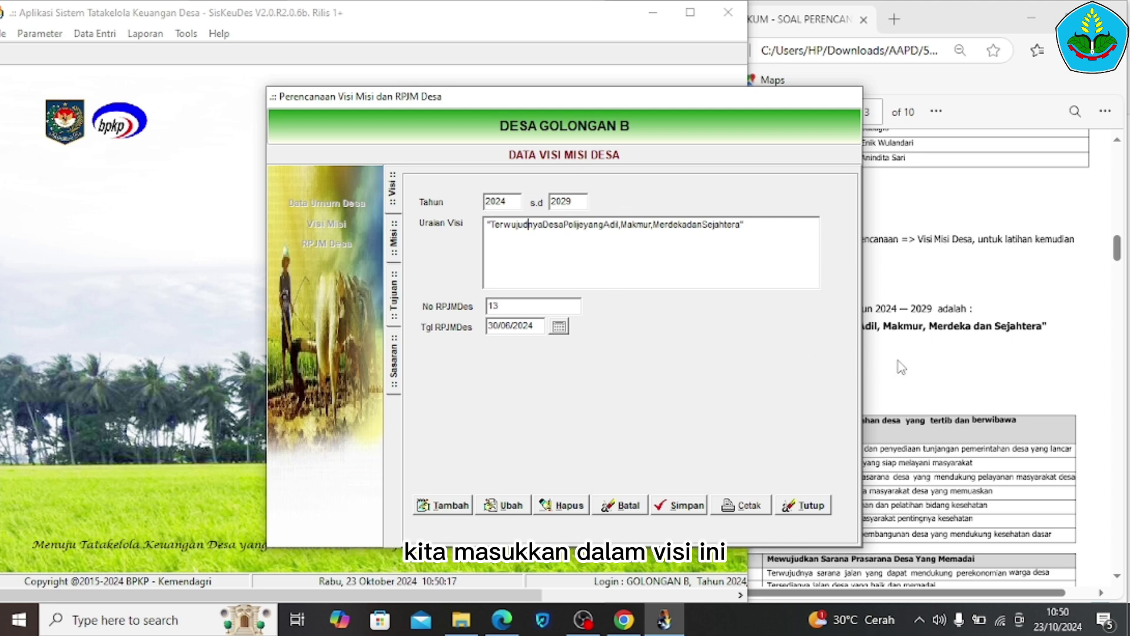
{"action": "left_click", "coordinate": [868, 353]}
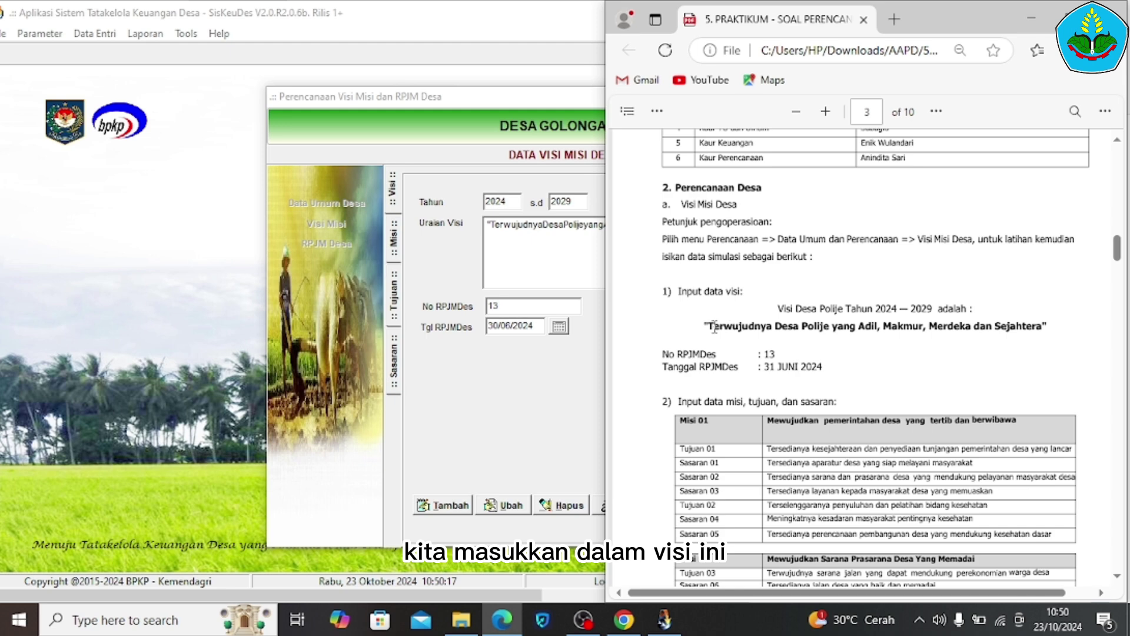
{"action": "left_click_drag", "start_coordinate": [709, 325], "coordinate": [1075, 340]}
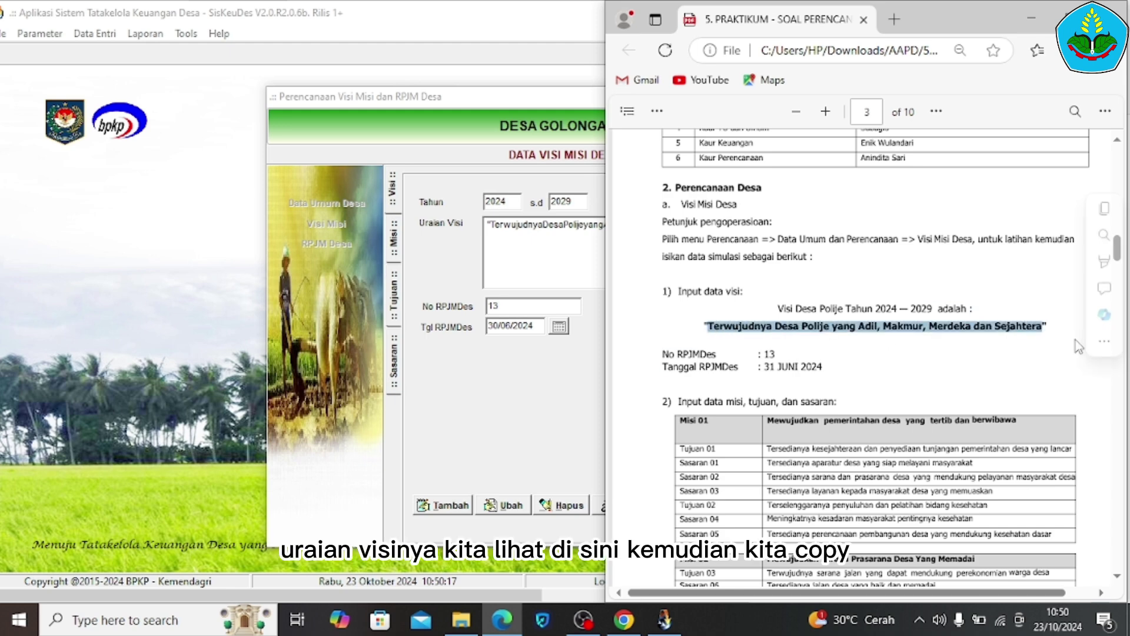
{"action": "left_click", "coordinate": [526, 273]}
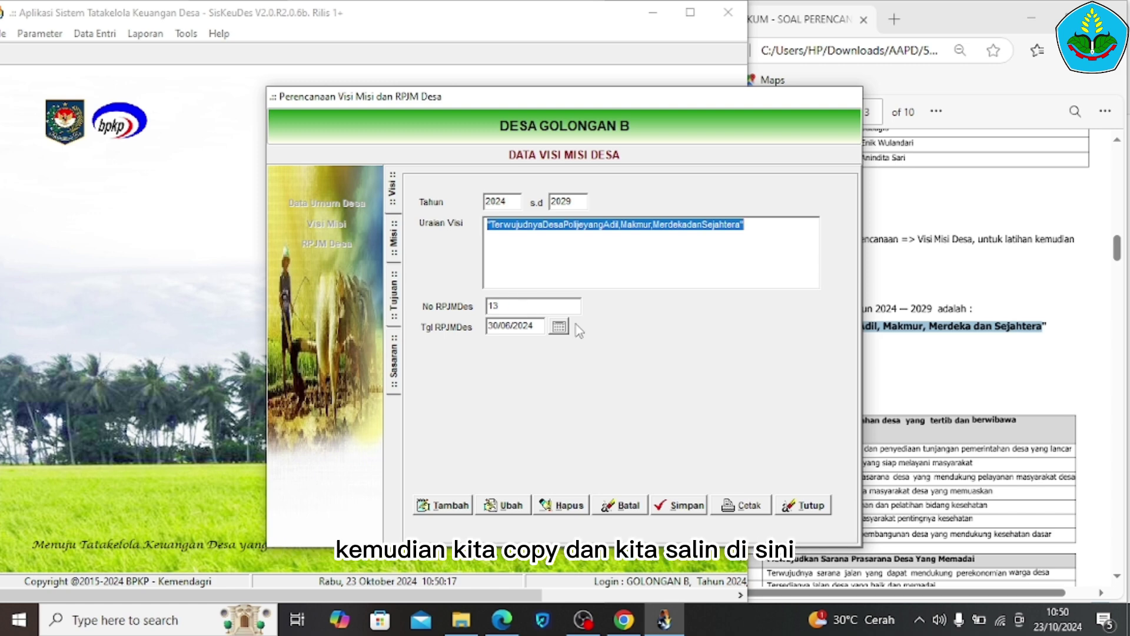
{"action": "left_click", "coordinate": [965, 364]}
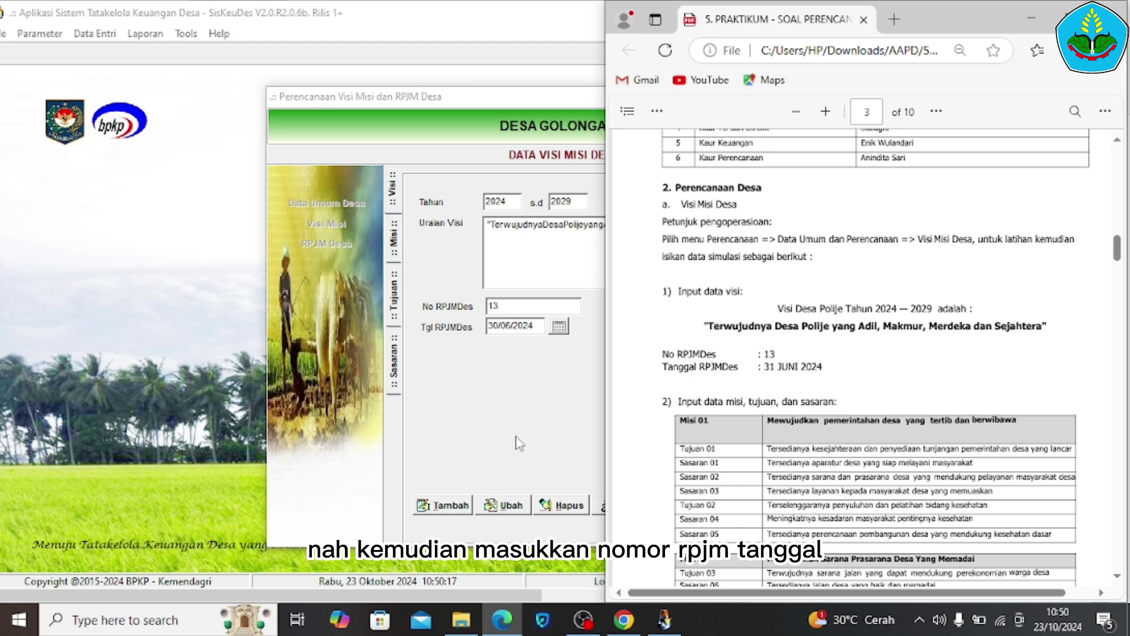
{"action": "left_click", "coordinate": [427, 495]}
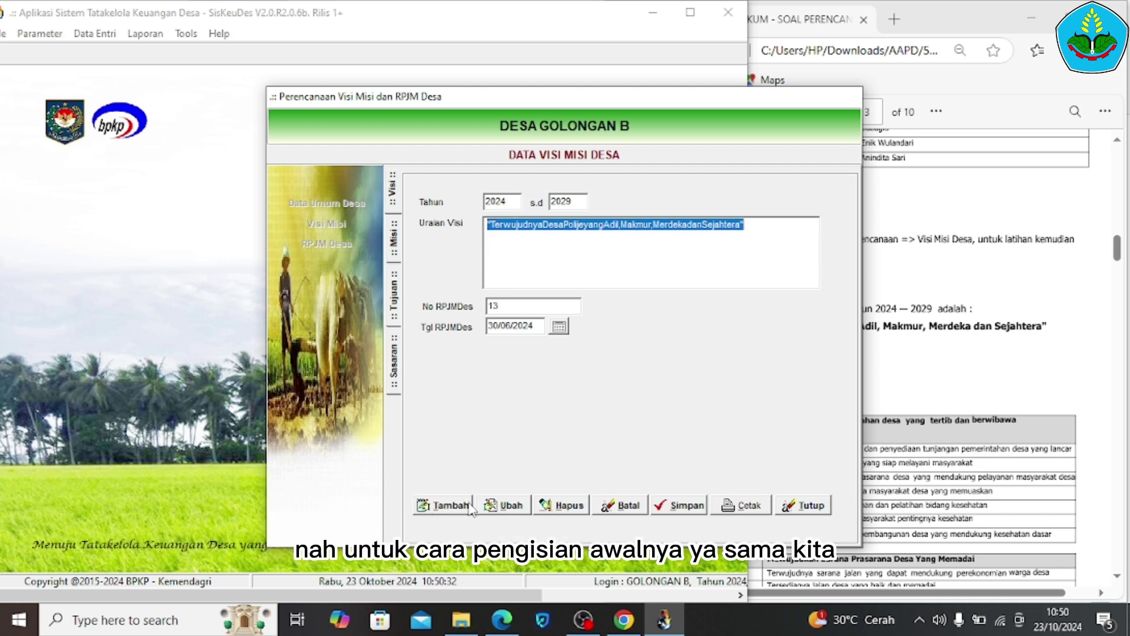
Add the vision as a new entry and save it under RPJMDes number 13
{"action": "left_click", "coordinate": [443, 507]}
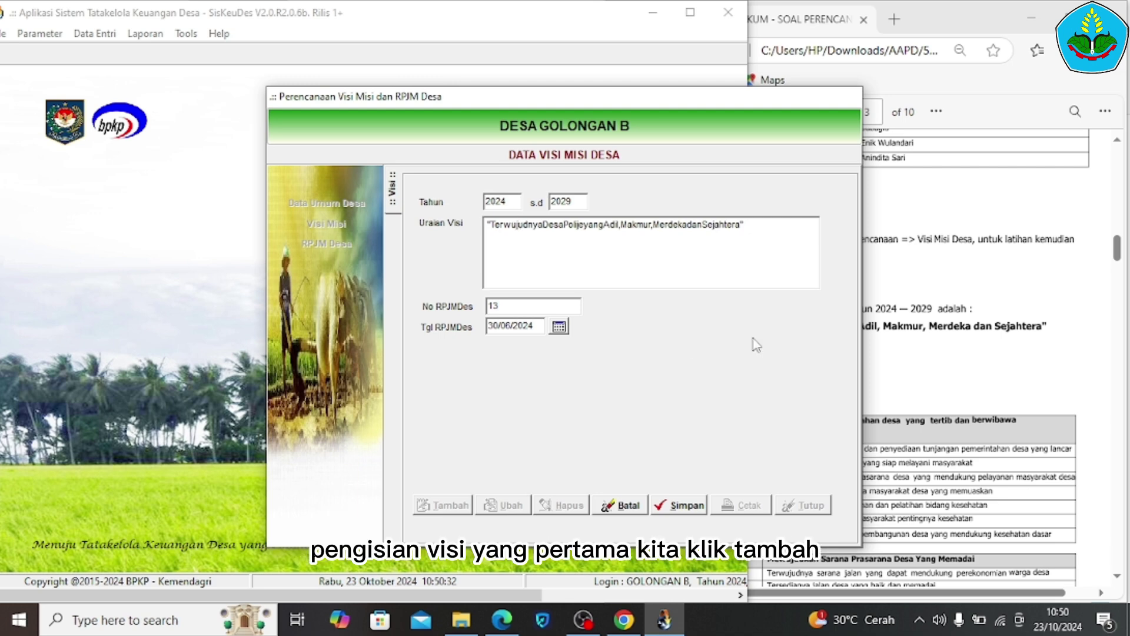
{"action": "left_click", "coordinate": [1005, 350]}
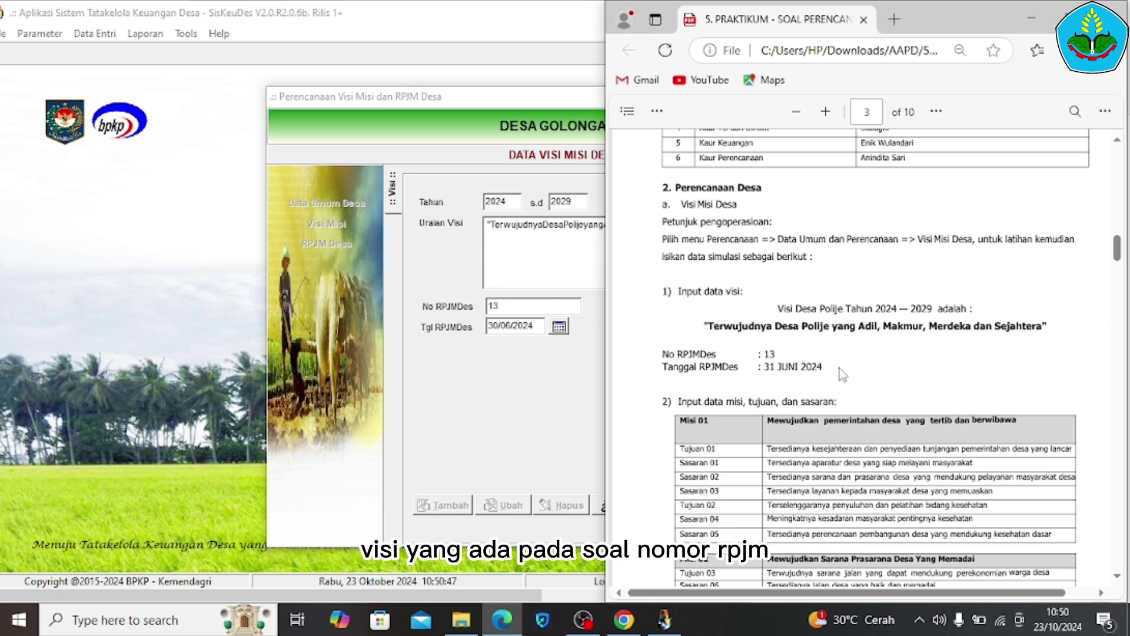
{"action": "left_click", "coordinate": [430, 361]}
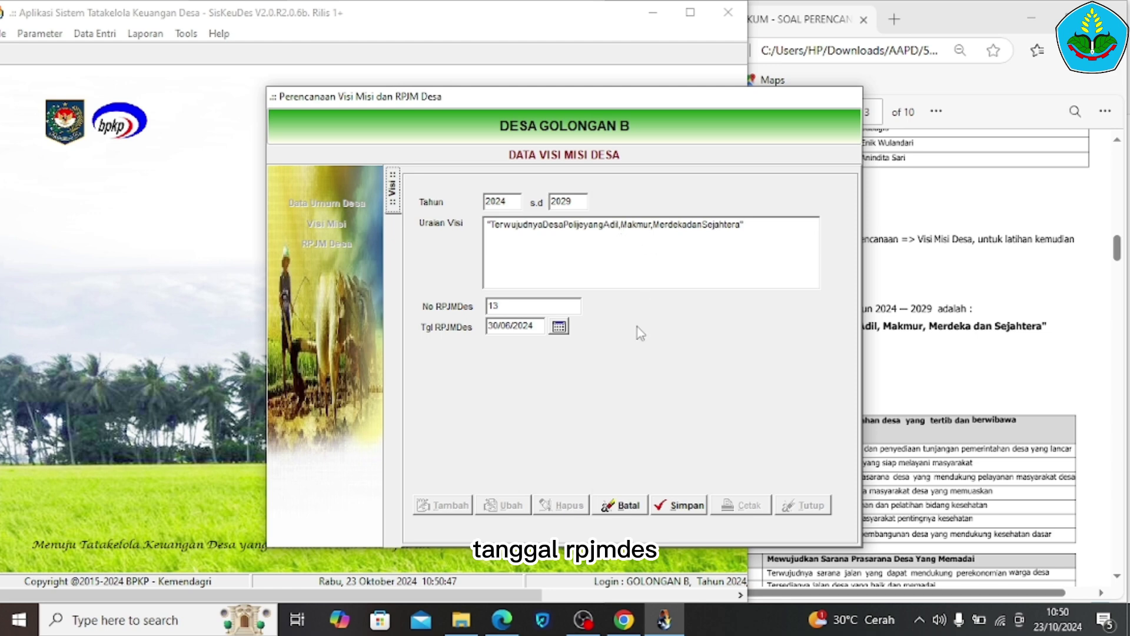
{"action": "left_click", "coordinate": [677, 507]}
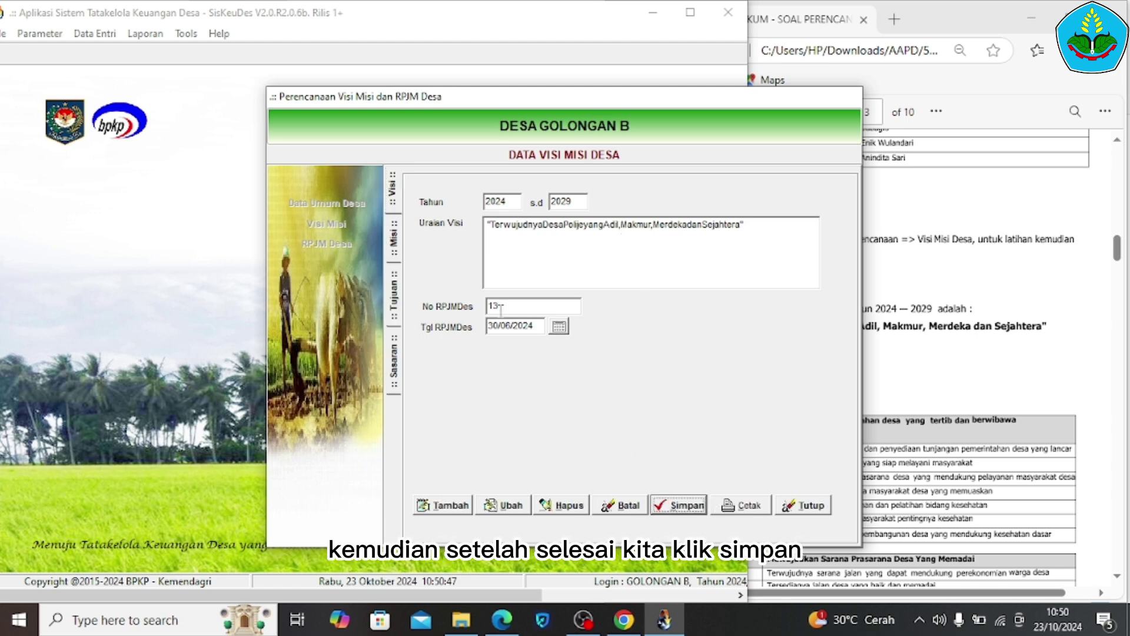
{"action": "left_click", "coordinate": [393, 238]}
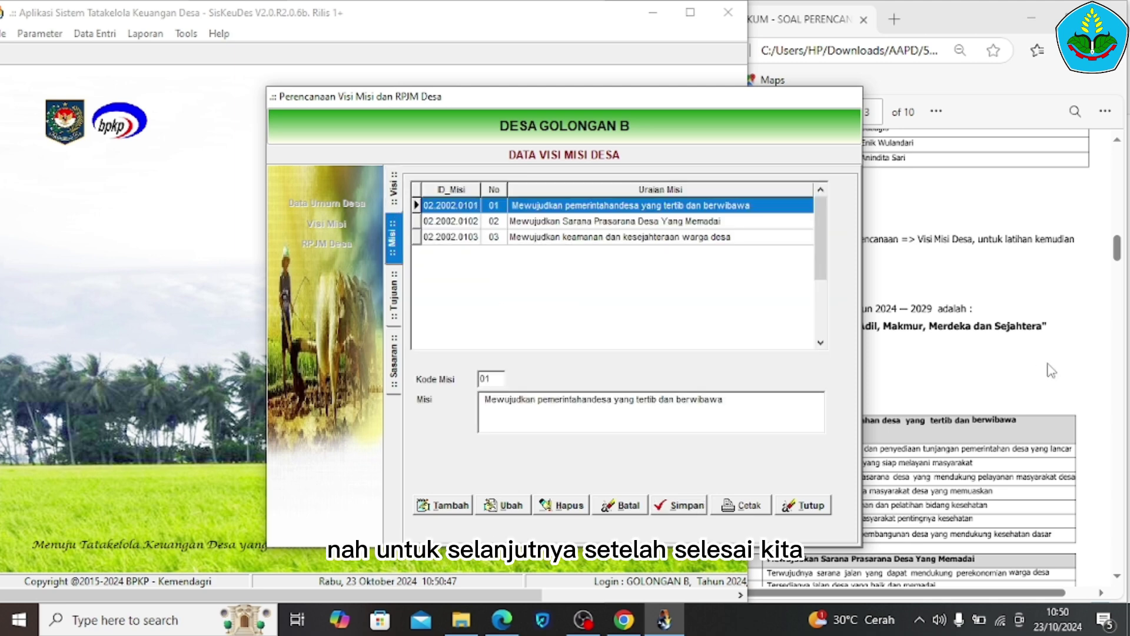
Load Misi 01, verify it against the PDF, save it and open its two Tujuan
{"action": "left_click", "coordinate": [1068, 384]}
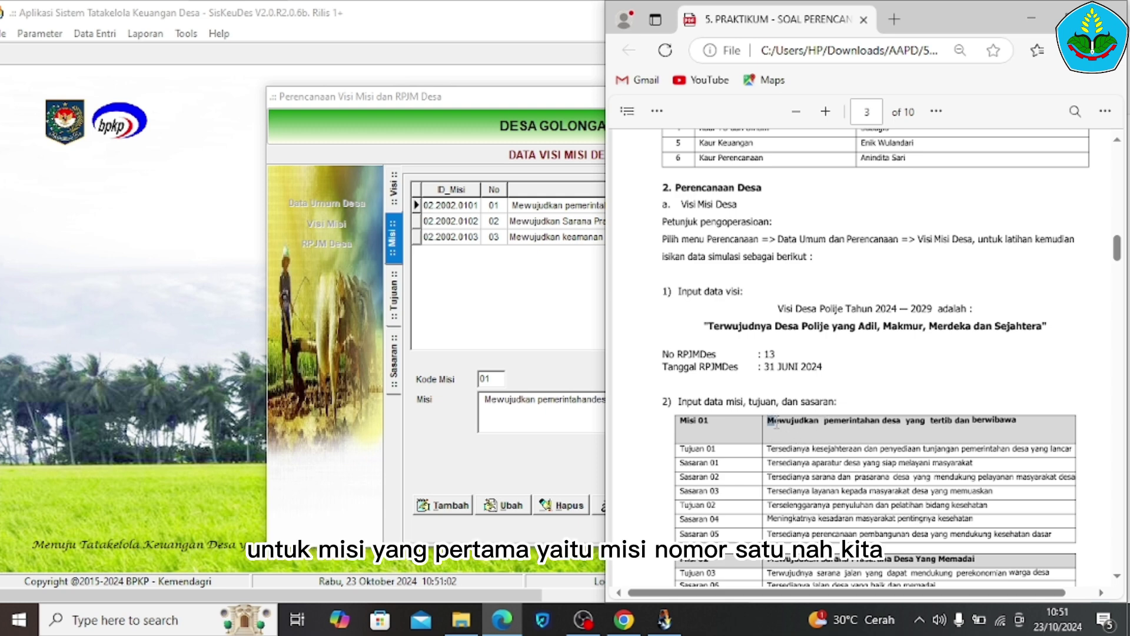
{"action": "left_click_drag", "start_coordinate": [776, 423], "coordinate": [980, 431]}
{"action": "left_click", "coordinate": [579, 472]}
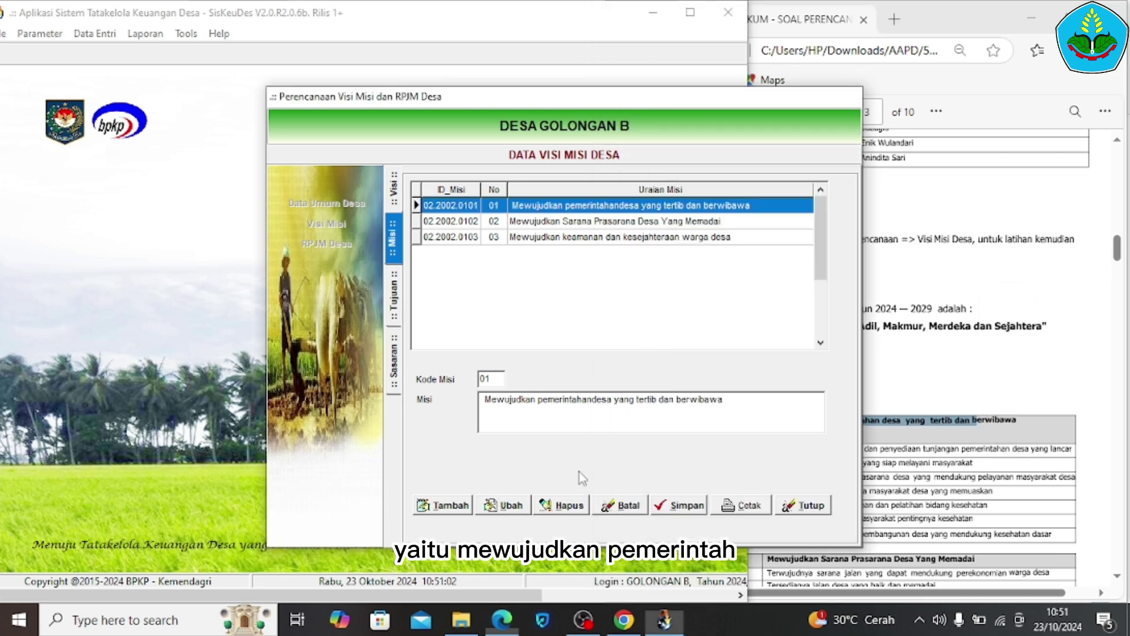
{"action": "left_click", "coordinate": [1014, 451]}
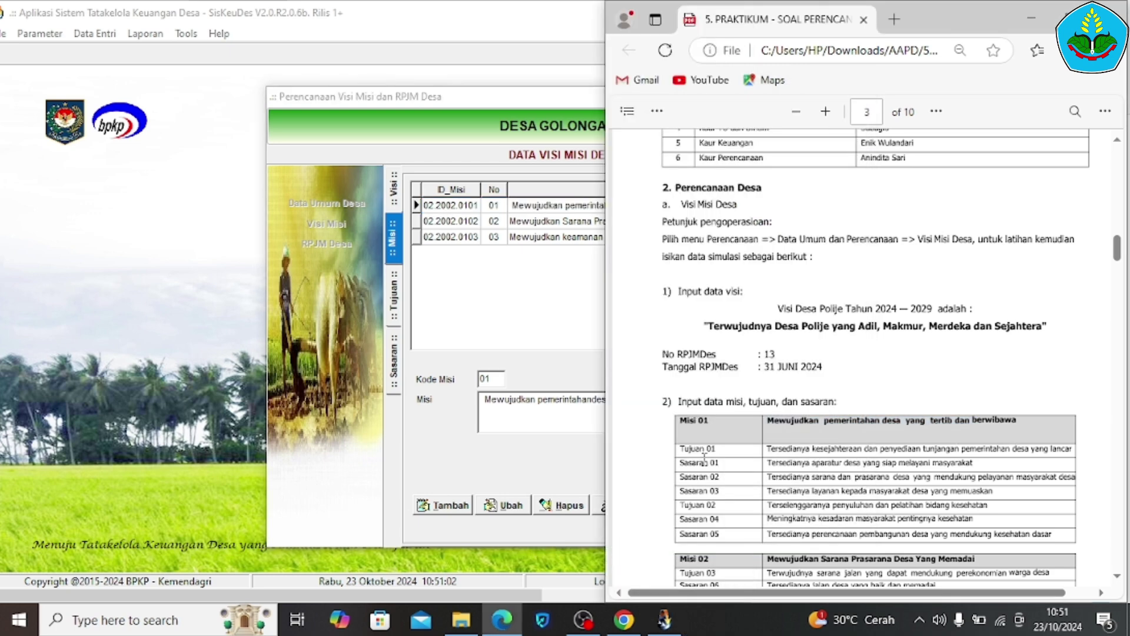
{"action": "left_click", "coordinate": [497, 455]}
{"action": "left_click", "coordinate": [457, 506]}
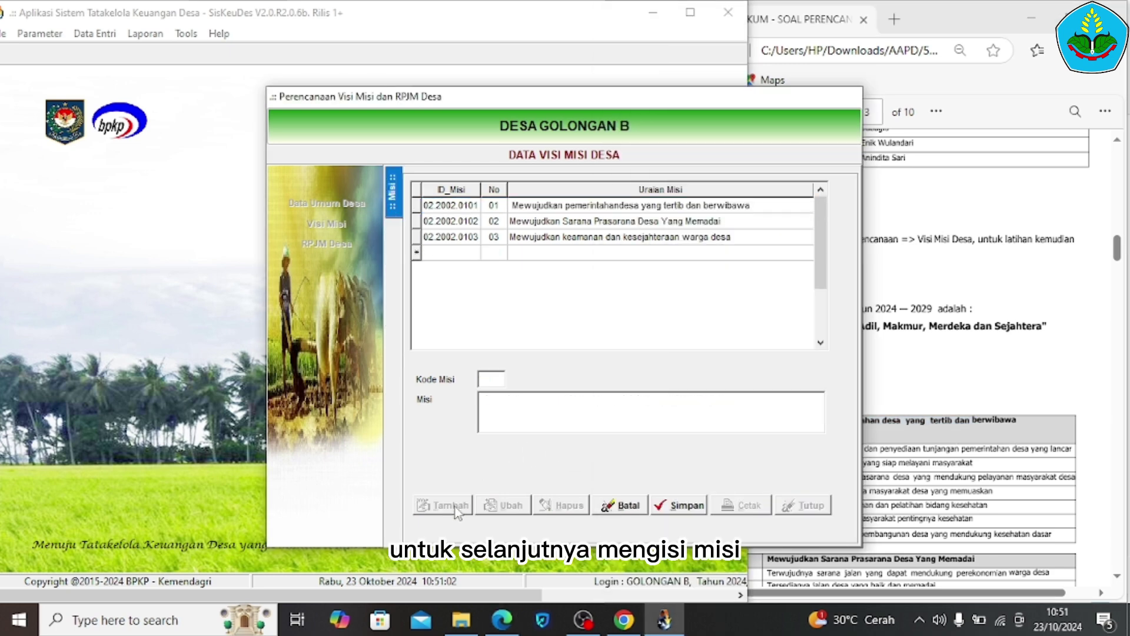
{"action": "left_click", "coordinate": [624, 210]}
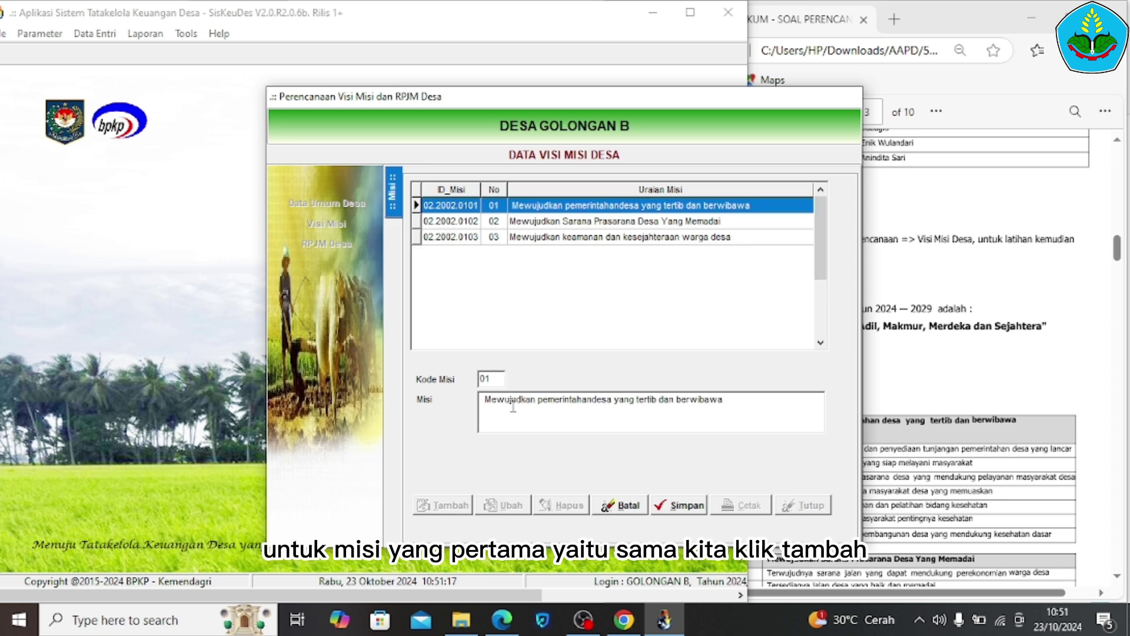
{"action": "mouse_move", "coordinate": [965, 451]}
{"action": "left_mouse_down"}
{"action": "mouse_move", "coordinate": [941, 463]}
{"action": "mouse_move", "coordinate": [946, 450]}
{"action": "left_mouse_up"}
{"action": "left_click", "coordinate": [481, 434]}
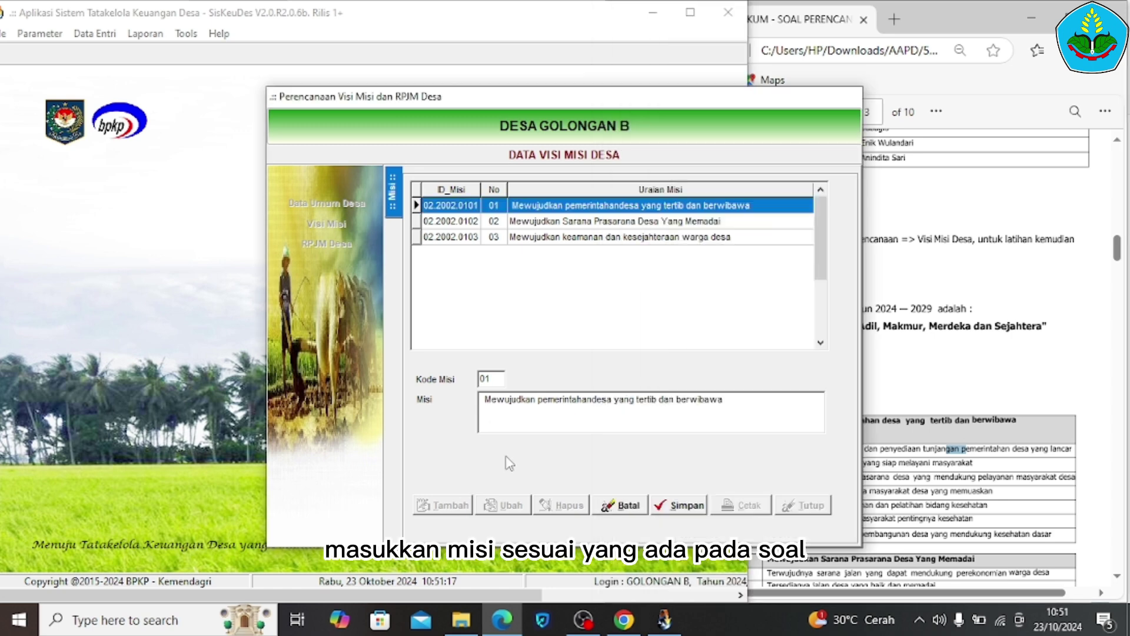
{"action": "left_click", "coordinate": [676, 503]}
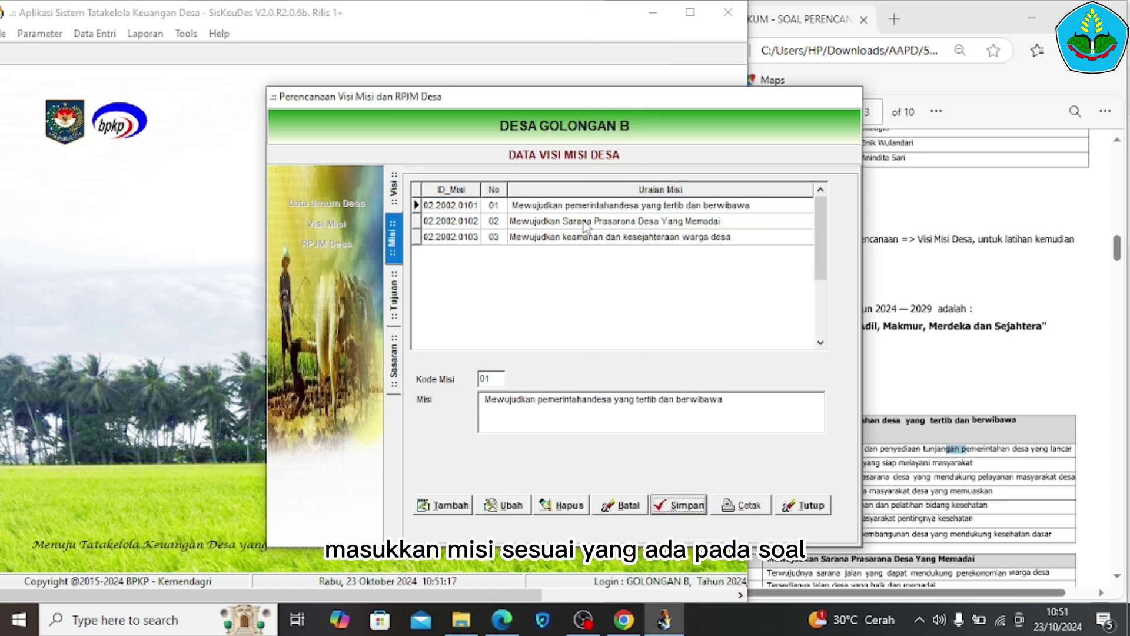
{"action": "double_click", "coordinate": [598, 206]}
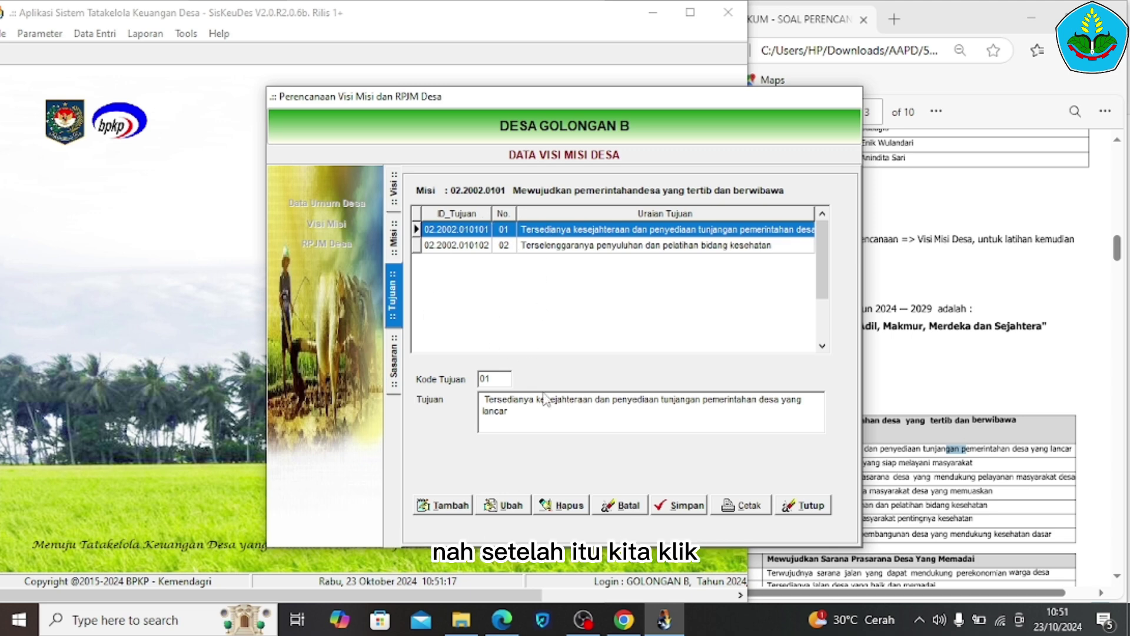
Load Tujuan 01 of Misi 01, check it in the PDF, save it and open its Sasaran list
{"action": "left_click", "coordinate": [443, 505]}
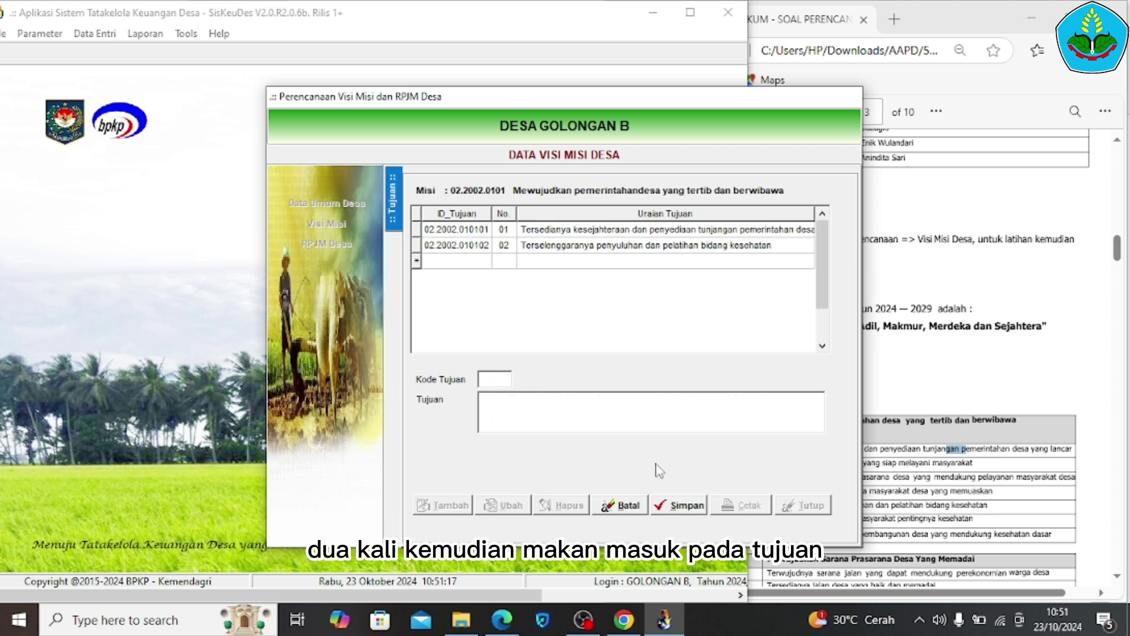
{"action": "left_click", "coordinate": [722, 233]}
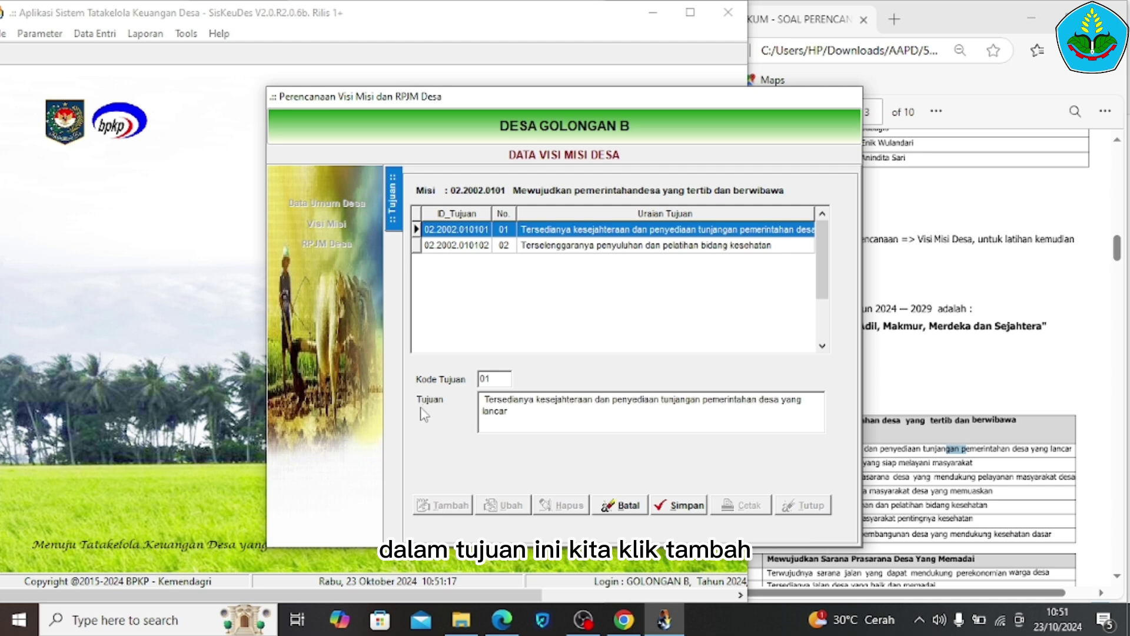
{"action": "key", "text": "alt+Tab"}
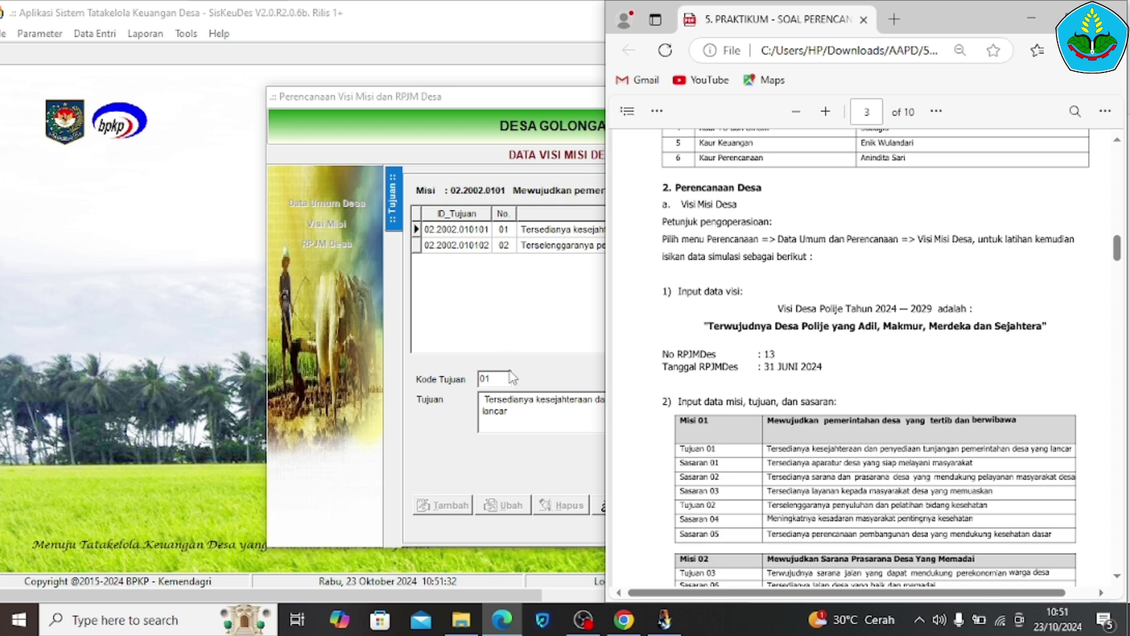
{"action": "left_click", "coordinate": [506, 405]}
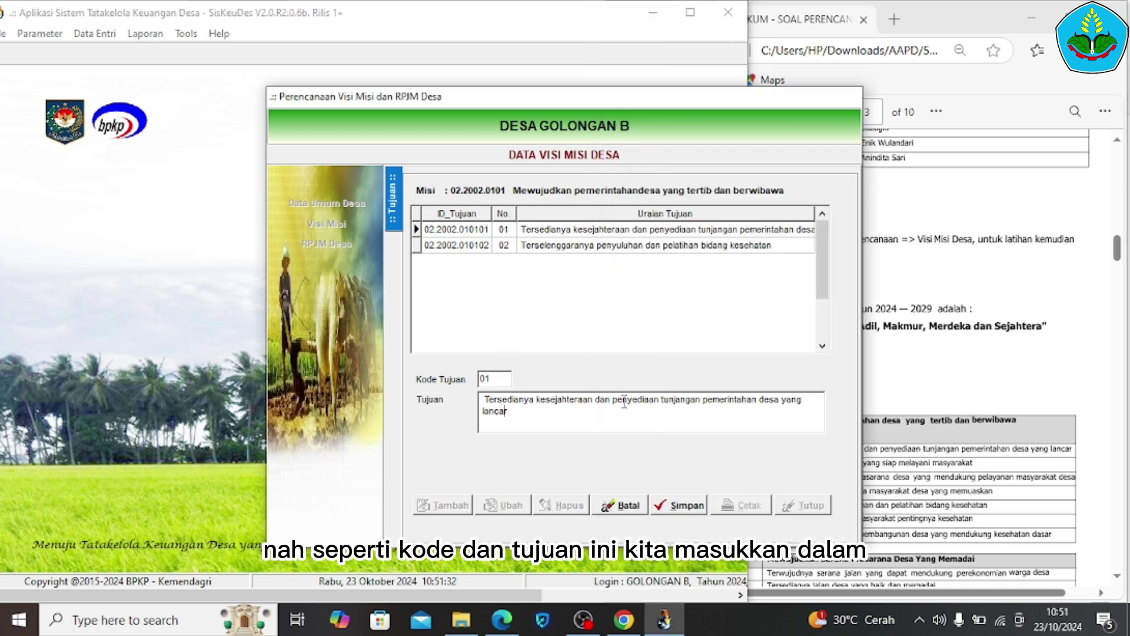
{"action": "left_click", "coordinate": [699, 510]}
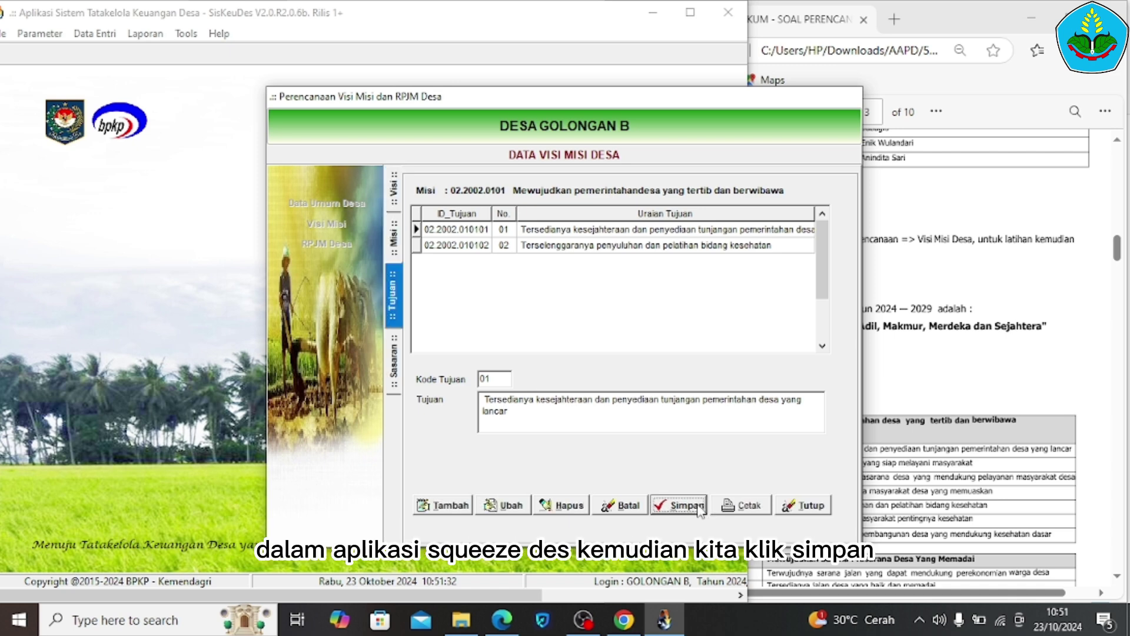
{"action": "double_click", "coordinate": [689, 231]}
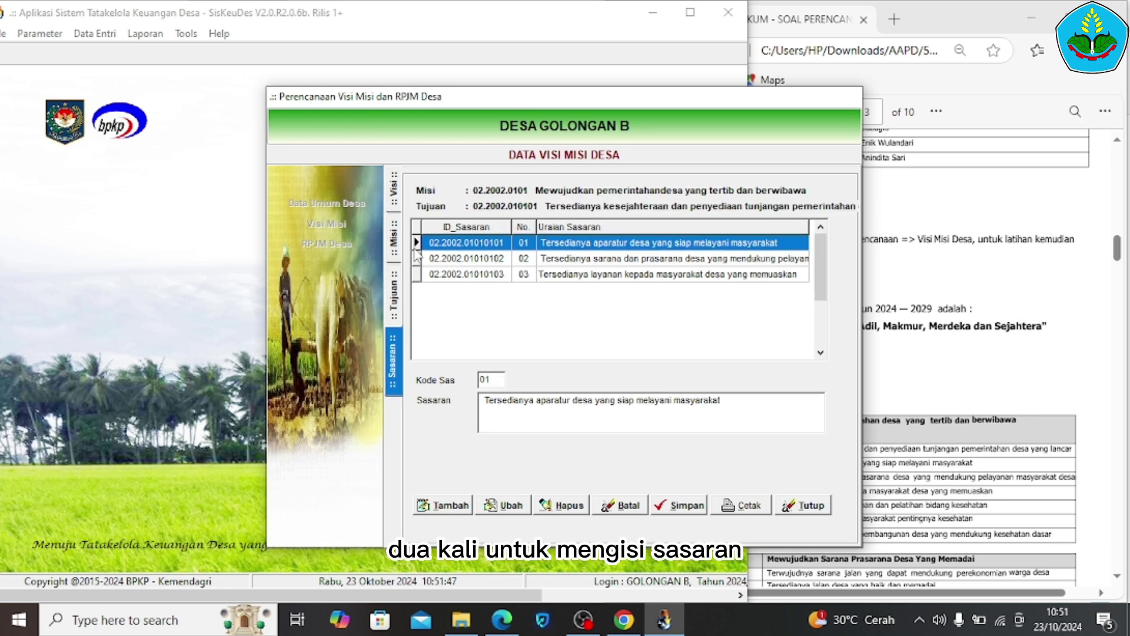
Load Sasaran 01, check it against the PDF and save it
{"action": "left_click", "coordinate": [449, 505]}
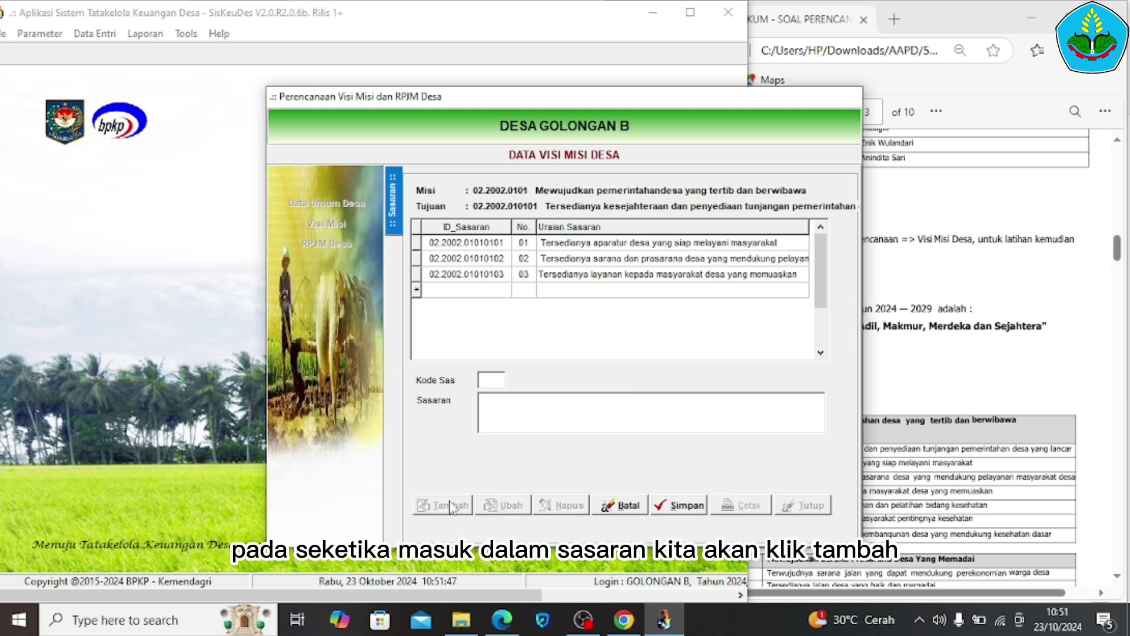
{"action": "left_click", "coordinate": [585, 245]}
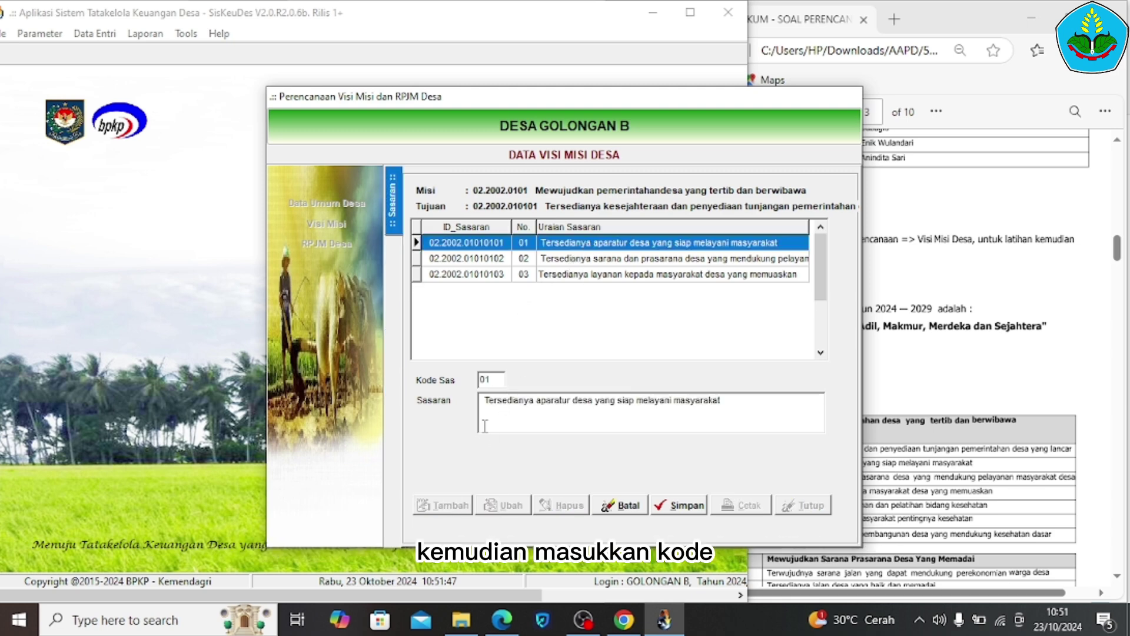
{"action": "left_click", "coordinate": [1094, 522]}
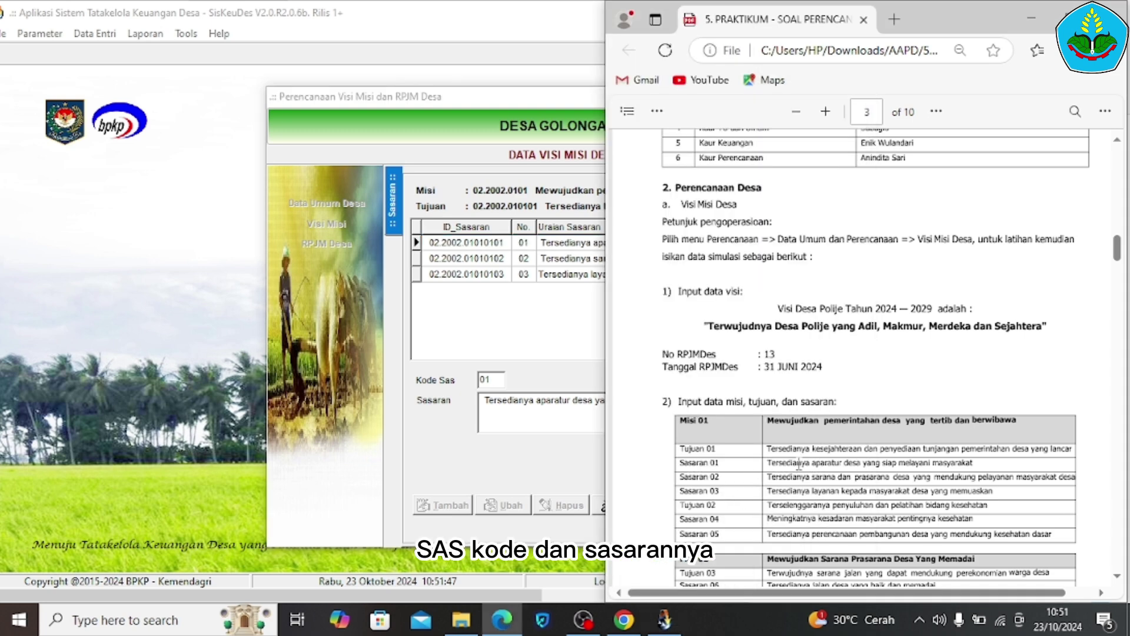
{"action": "left_click", "coordinate": [552, 419]}
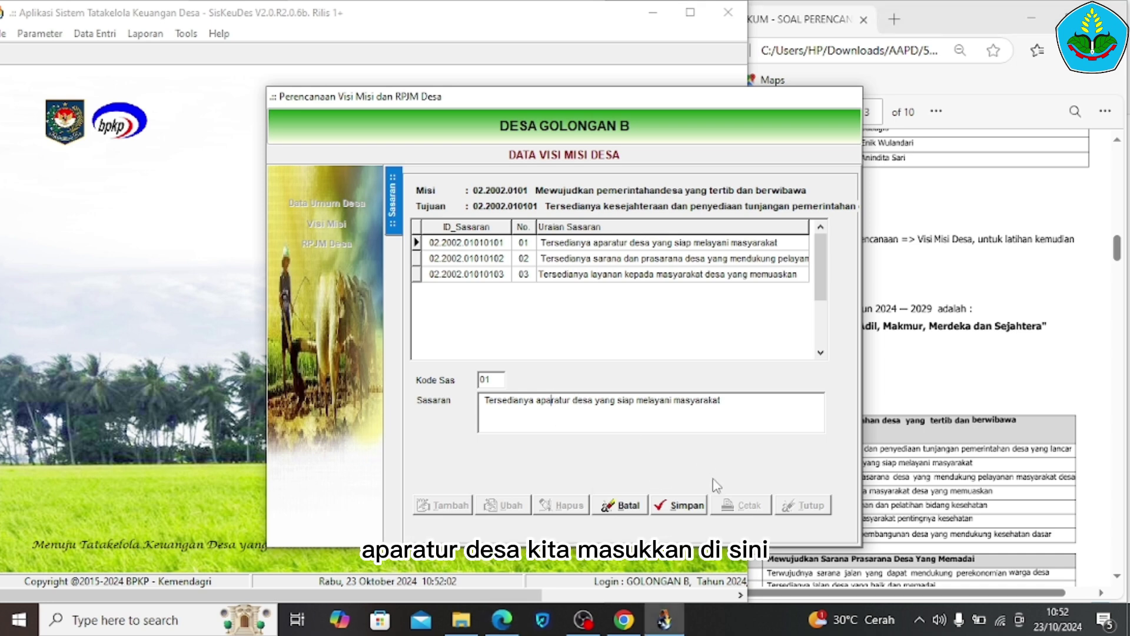
{"action": "left_click", "coordinate": [683, 506]}
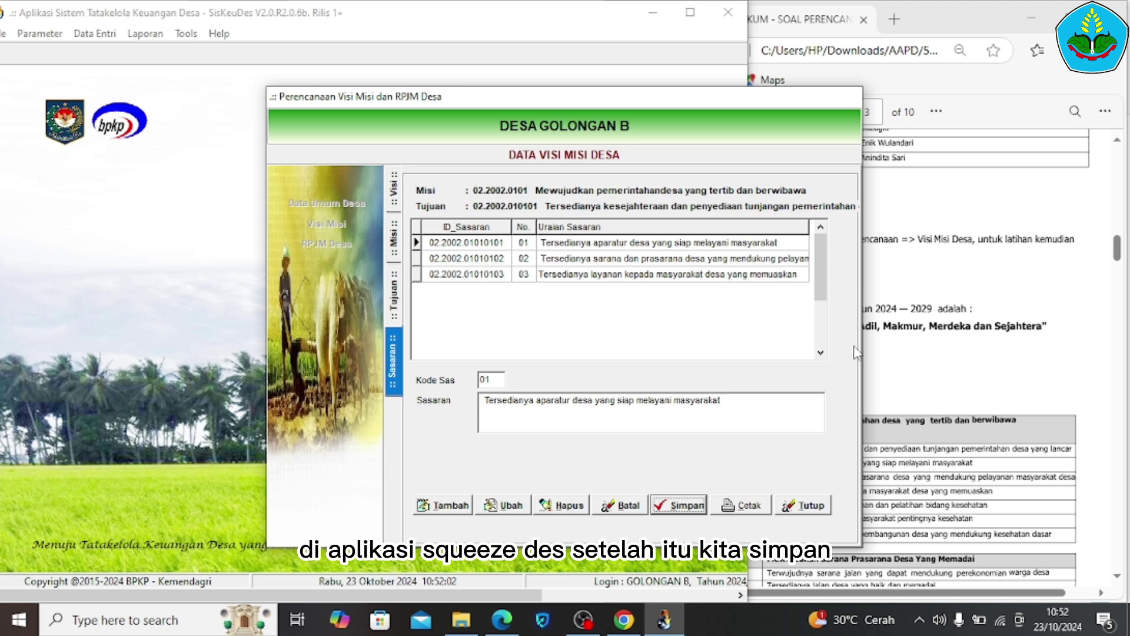
Close the Visi Misi data and open the RPJM Desa activity plan with its five Bidang
{"action": "left_click", "coordinate": [394, 238]}
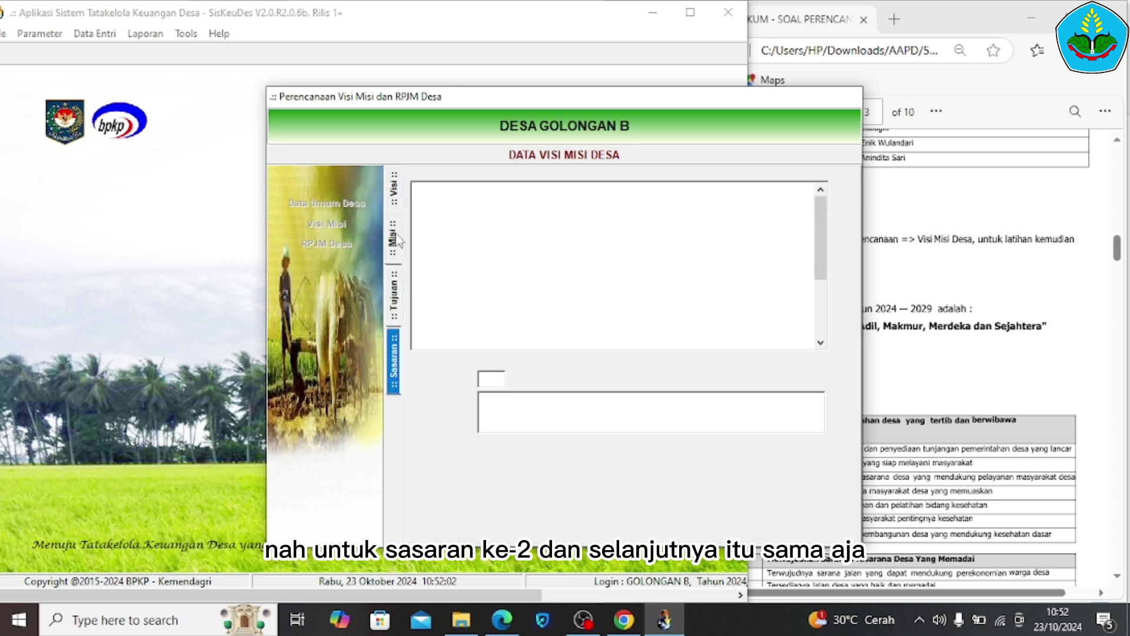
{"action": "left_click", "coordinate": [923, 386]}
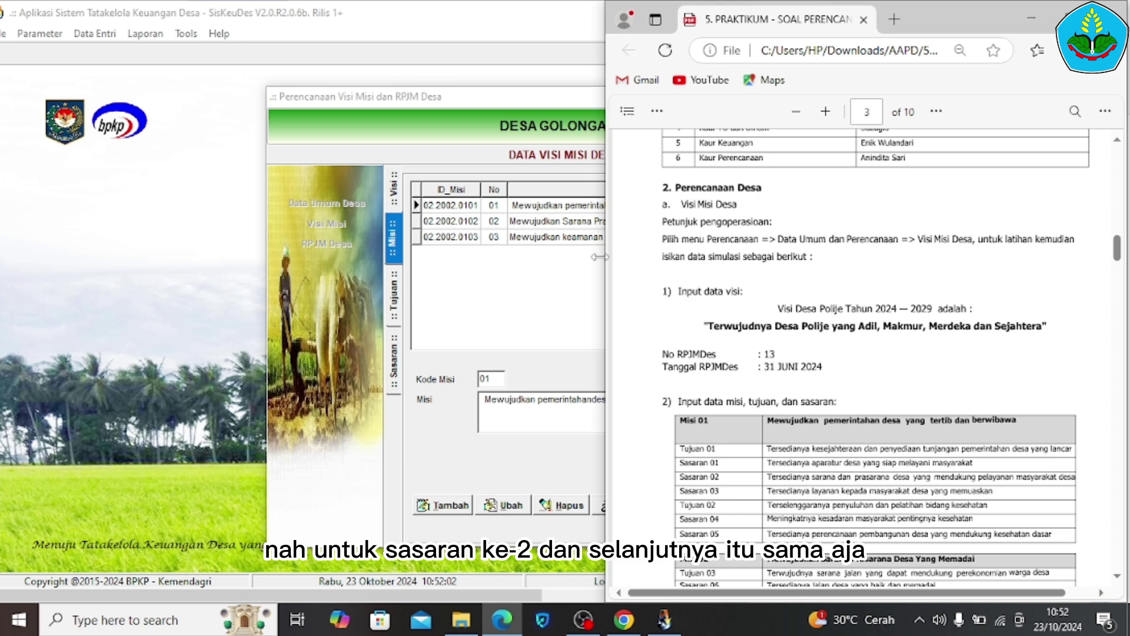
{"action": "left_click", "coordinate": [502, 253]}
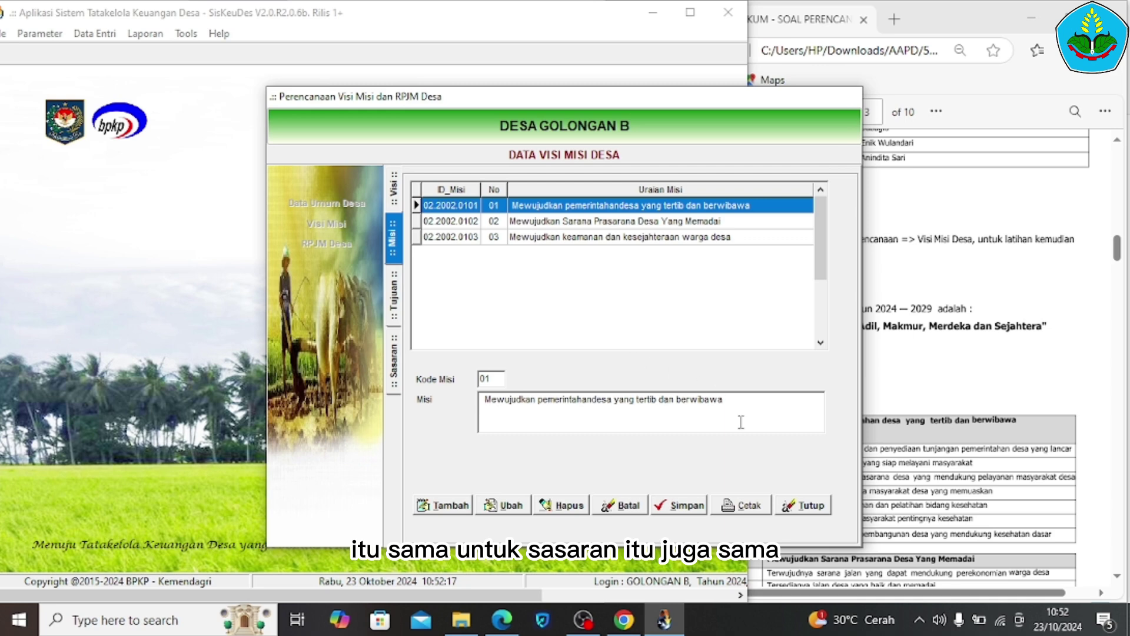
{"action": "left_click", "coordinate": [823, 504]}
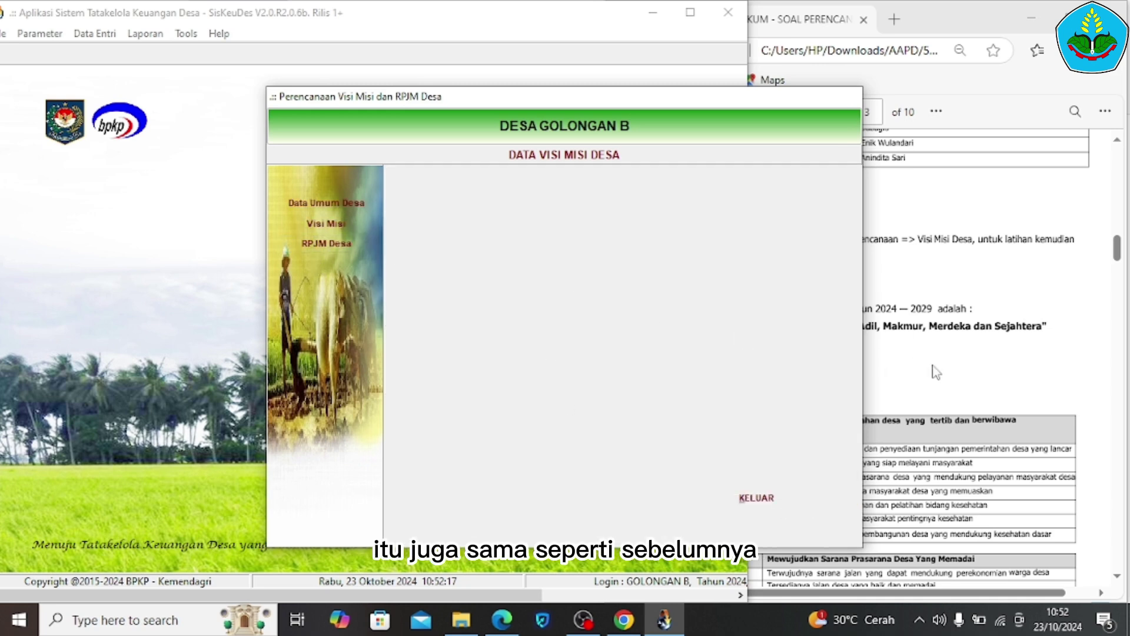
{"action": "left_click", "coordinate": [958, 379]}
{"action": "left_click", "coordinate": [314, 252]}
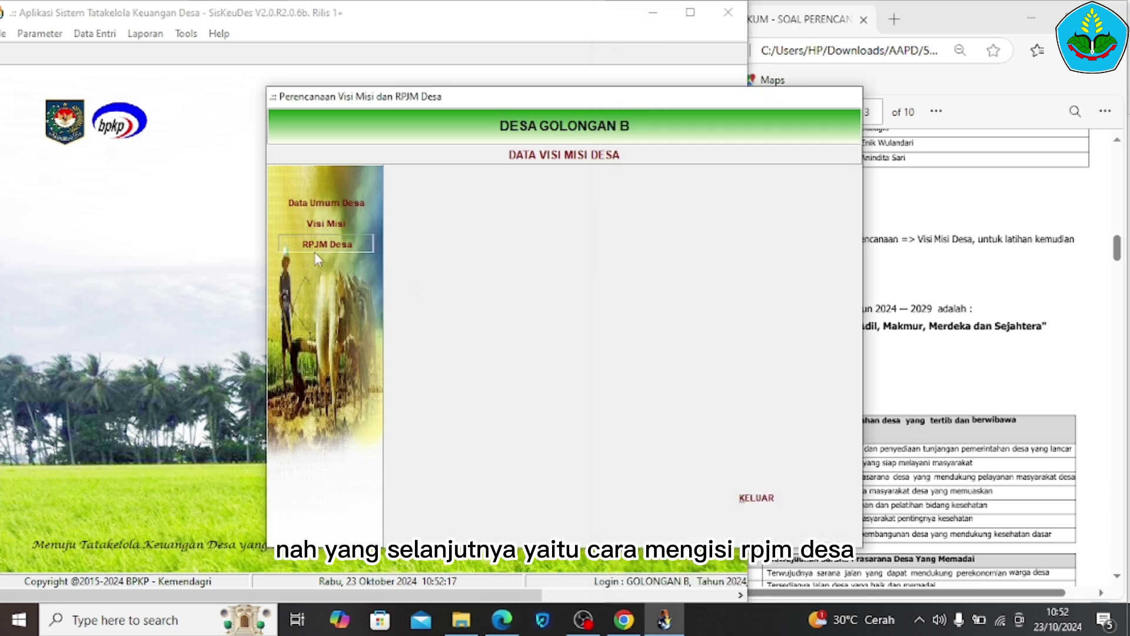
{"action": "left_click", "coordinate": [326, 242]}
Add and save Bidang 02.2002.01, Penyelenggaraan Pemerintahan Desa, in the activity plan
{"action": "left_click", "coordinate": [971, 414]}
{"action": "scroll", "coordinate": [971, 413], "scroll_direction": "down", "scroll_amount": 5}
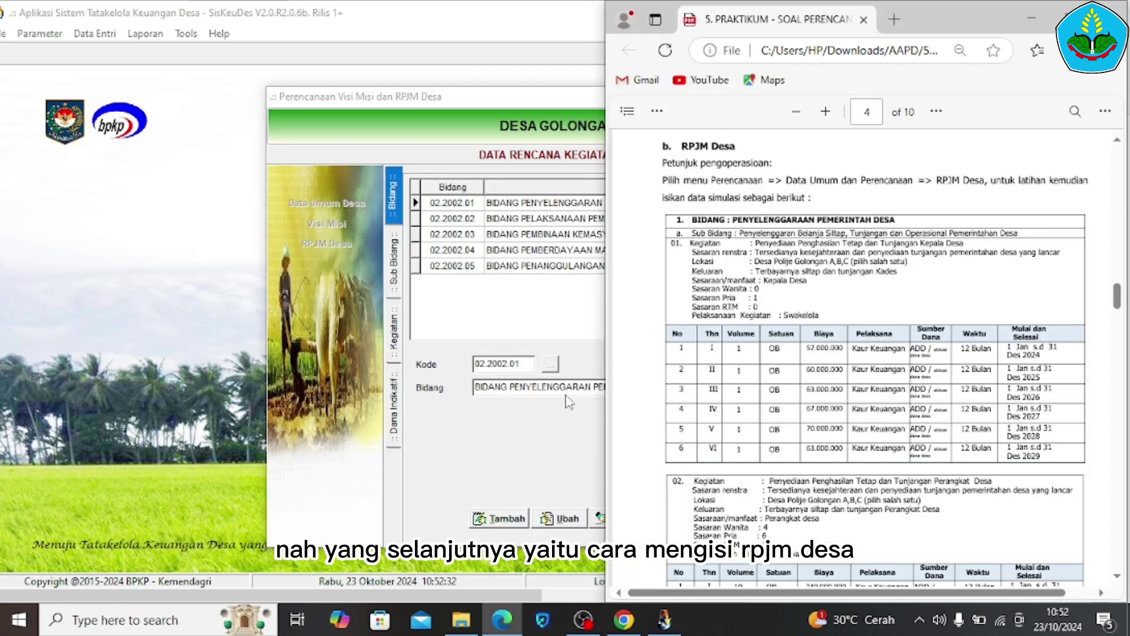
{"action": "left_click", "coordinate": [547, 316]}
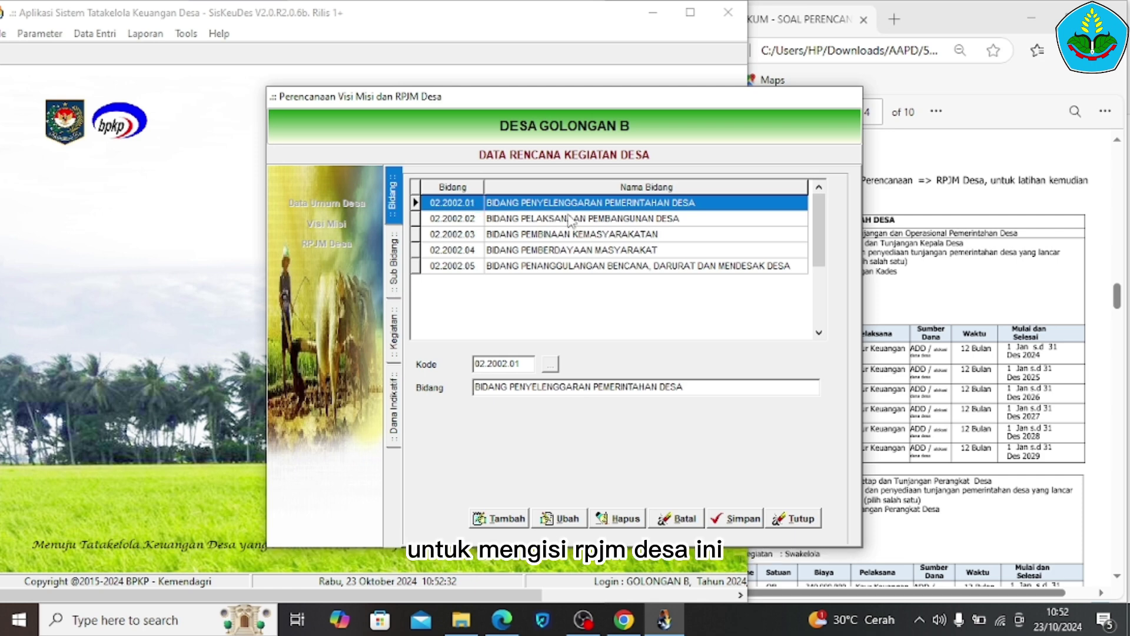
{"action": "left_click", "coordinate": [498, 521]}
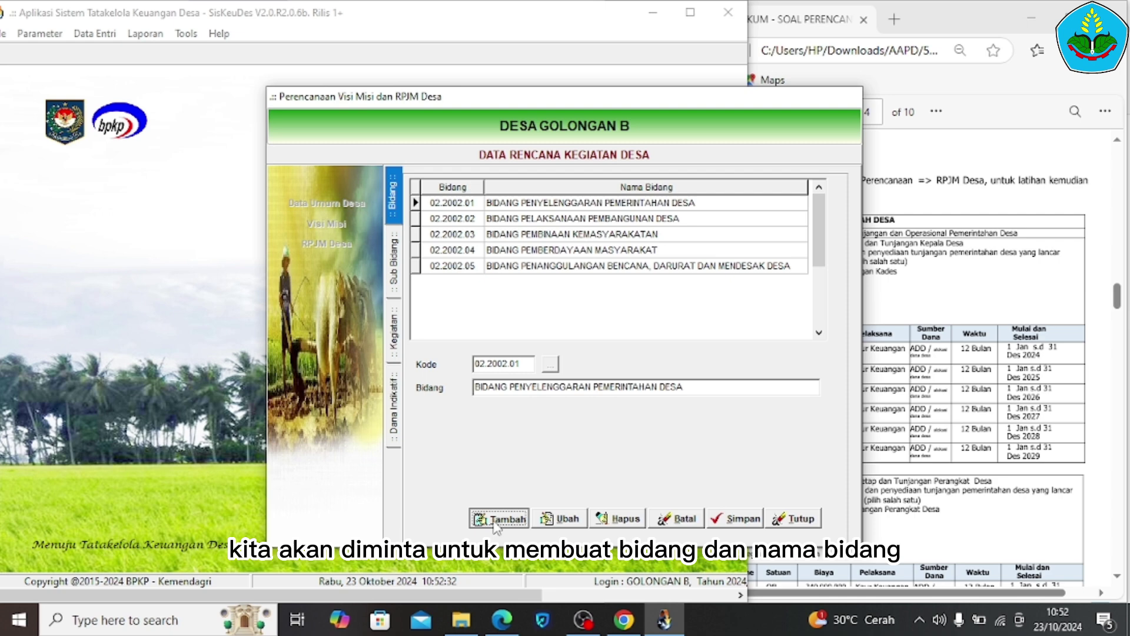
{"action": "left_click", "coordinate": [551, 364]}
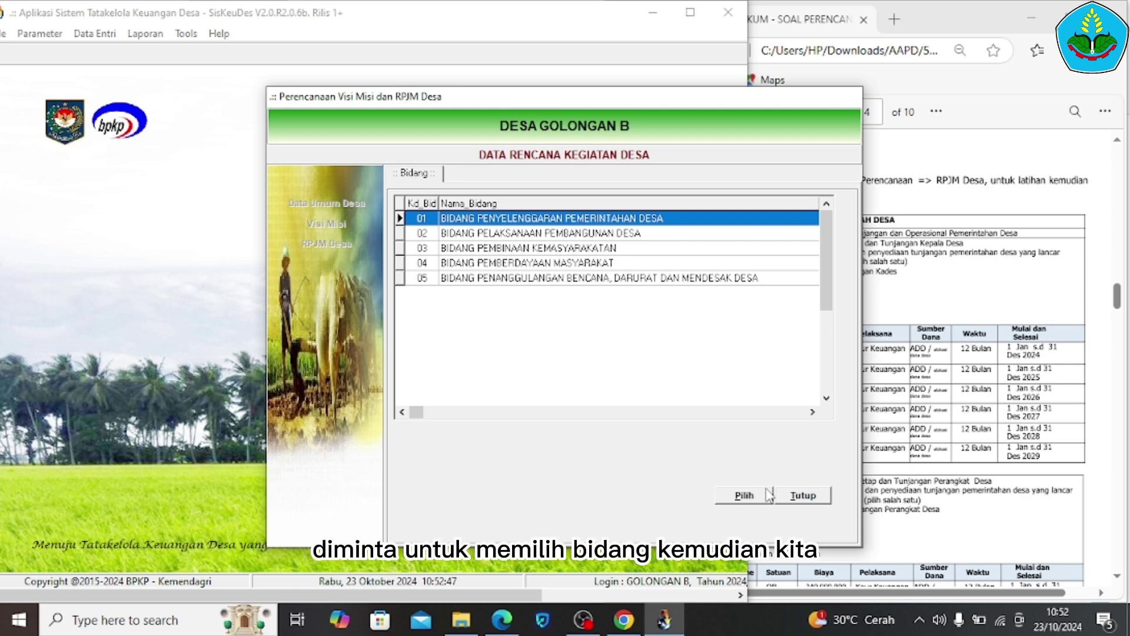
{"action": "left_click", "coordinate": [803, 496]}
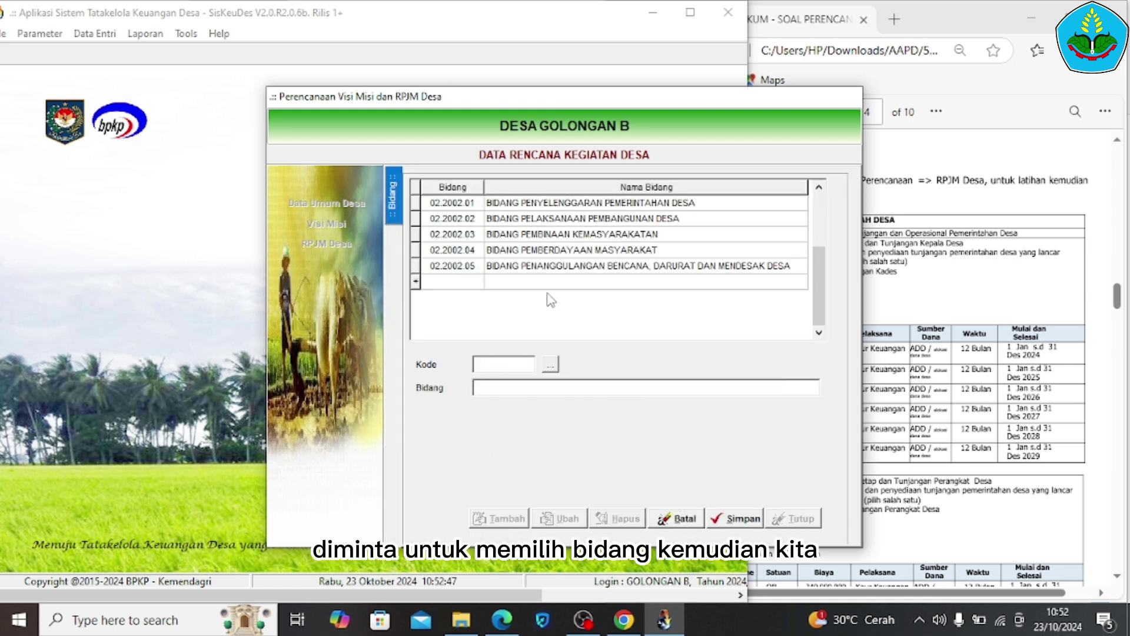
{"action": "left_click", "coordinate": [566, 204]}
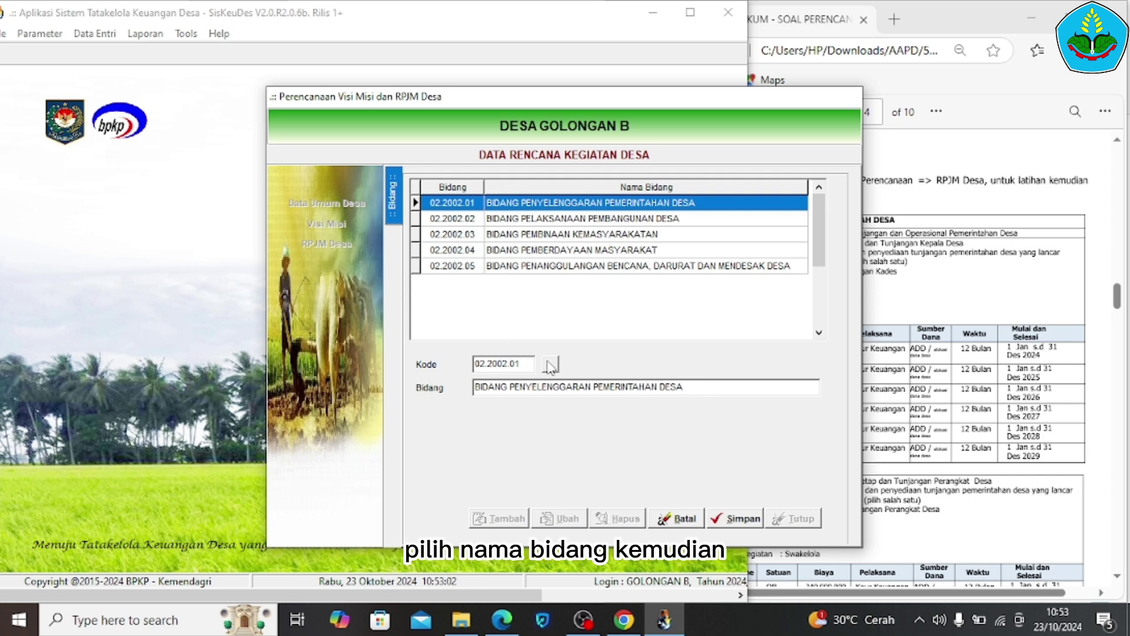
{"action": "left_click", "coordinate": [736, 519]}
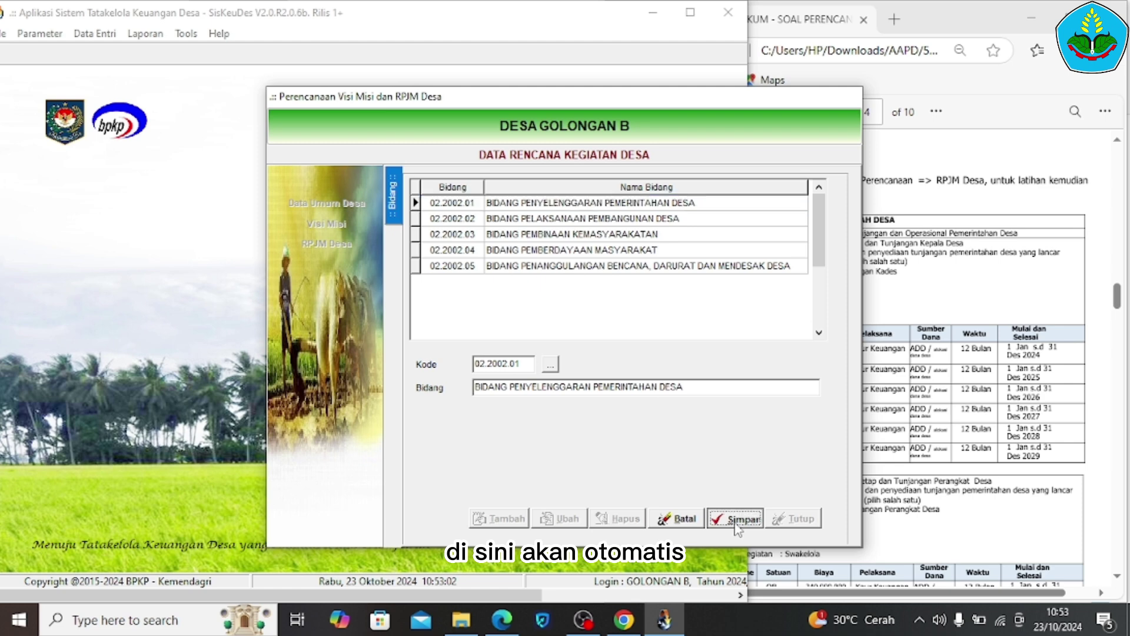
{"action": "double_click", "coordinate": [714, 203]}
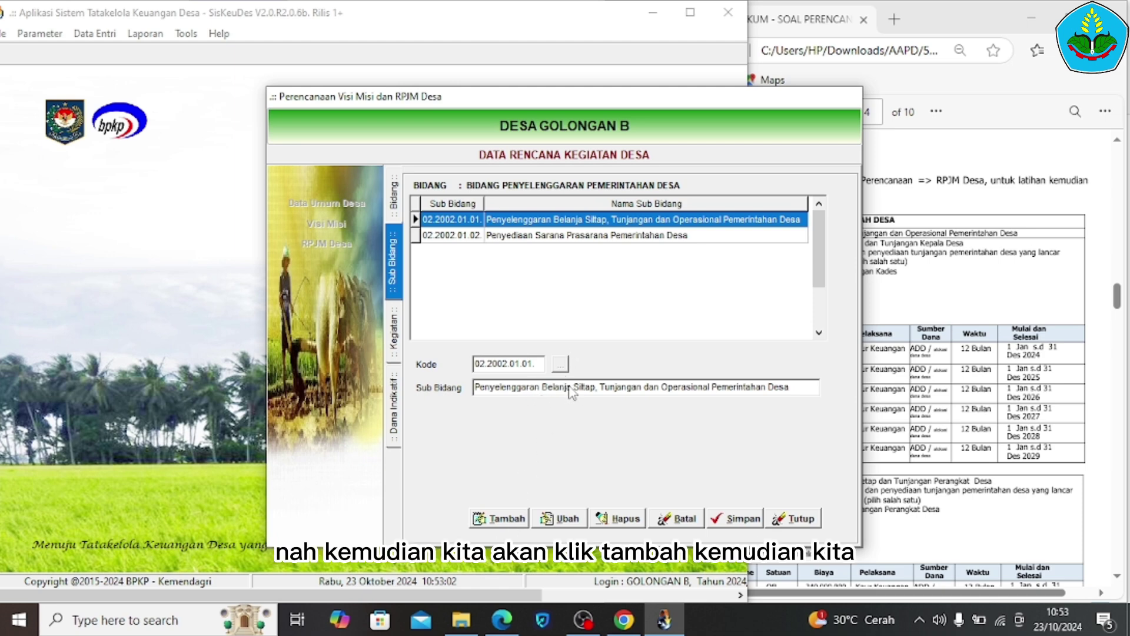
Add and save Sub Bidang 02.2002.01.01, Penyelenggaraan Belanja Siltap, Tunjangan dan Operasional
{"action": "left_click", "coordinate": [504, 516]}
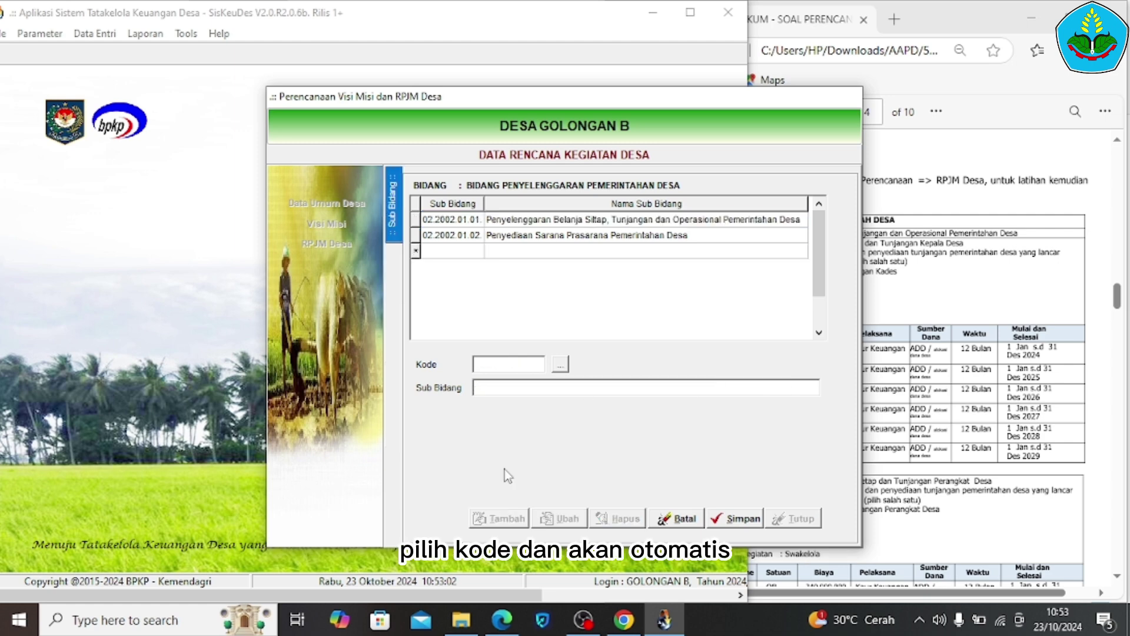
{"action": "left_click", "coordinate": [598, 219]}
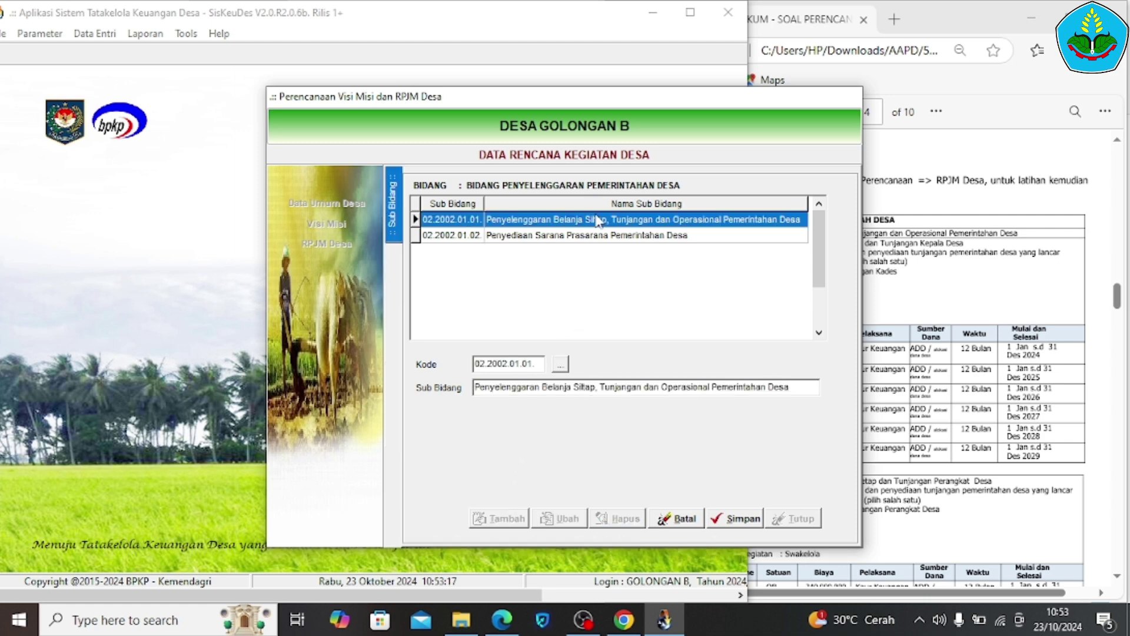
{"action": "left_click", "coordinate": [733, 518]}
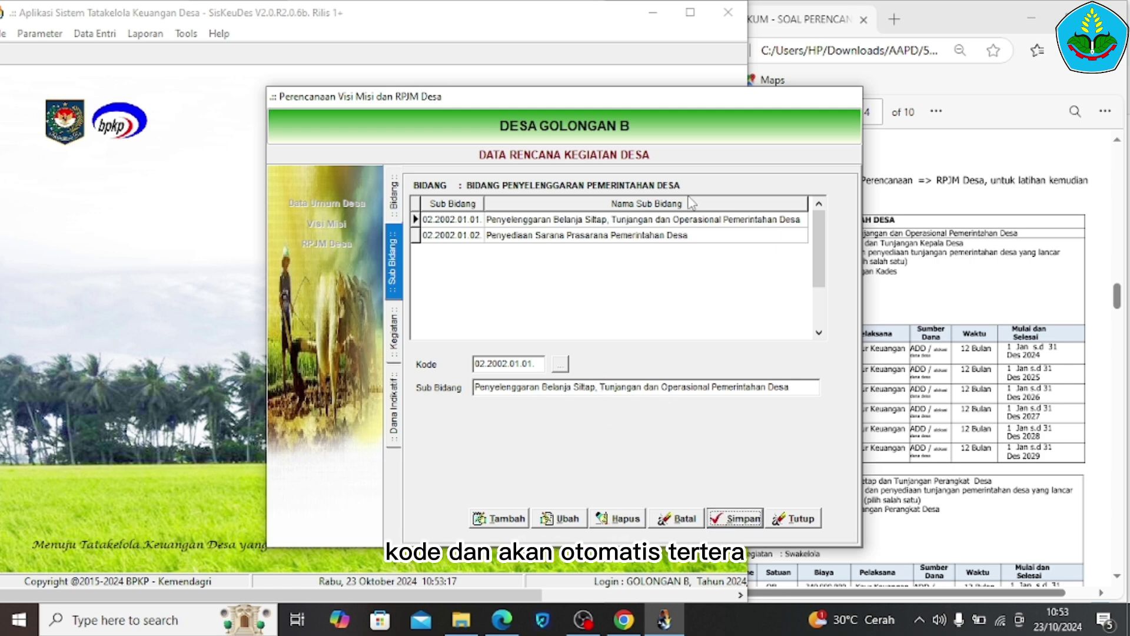
Open the first Sub Bidang's Kegiatan list and pick the Kepala Desa activity 02.2002.01.01.01
{"action": "double_click", "coordinate": [691, 220]}
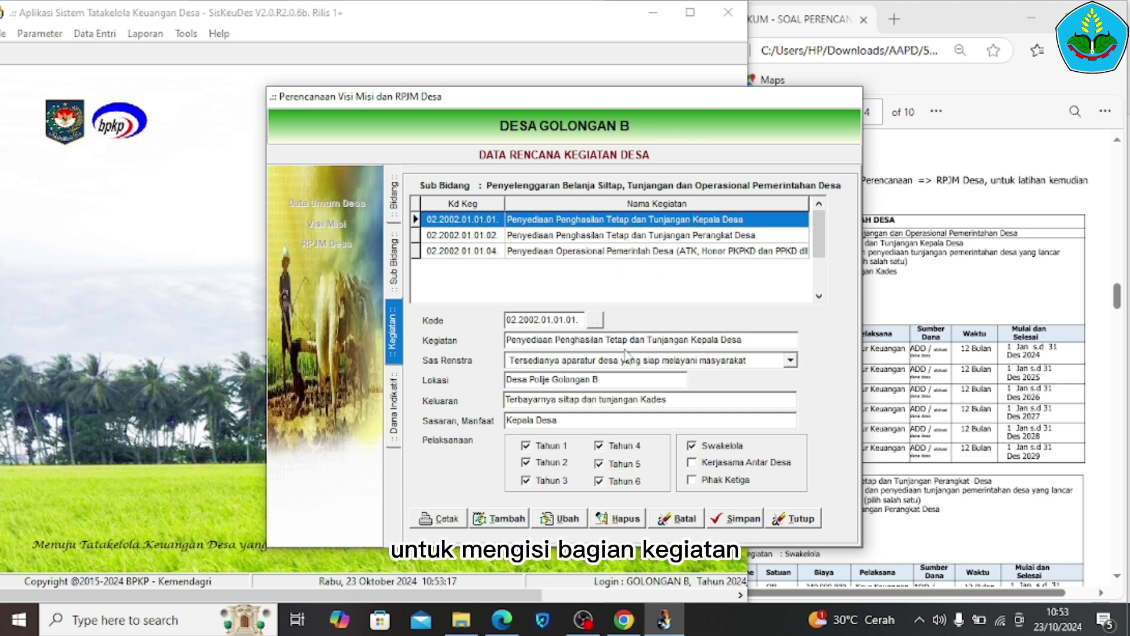
{"action": "left_click", "coordinate": [633, 251]}
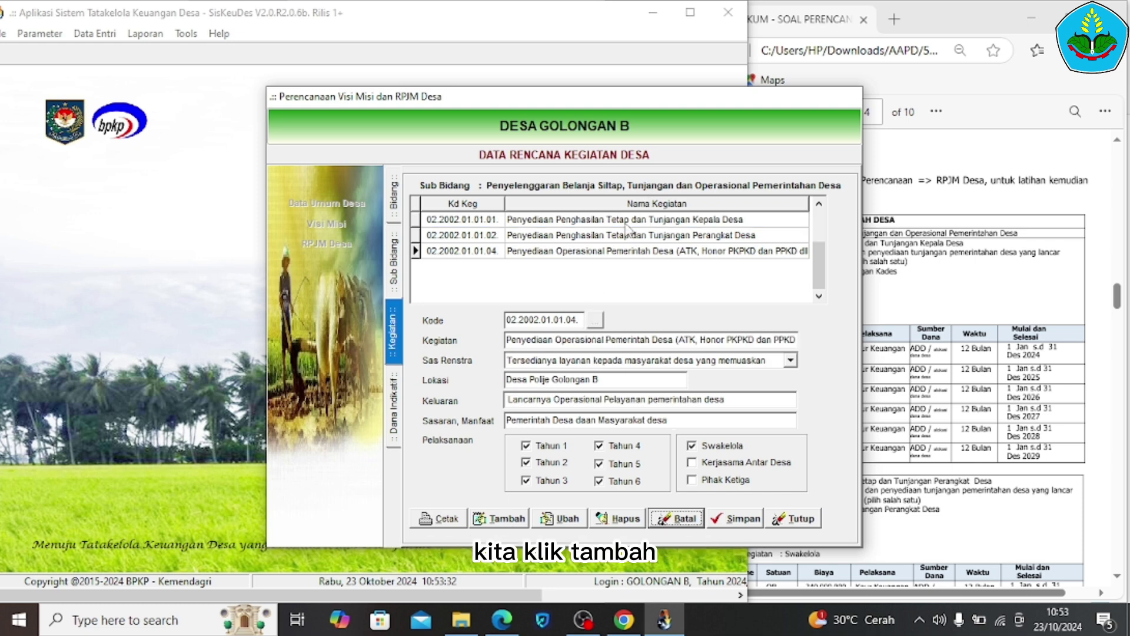
{"action": "left_click", "coordinate": [638, 220]}
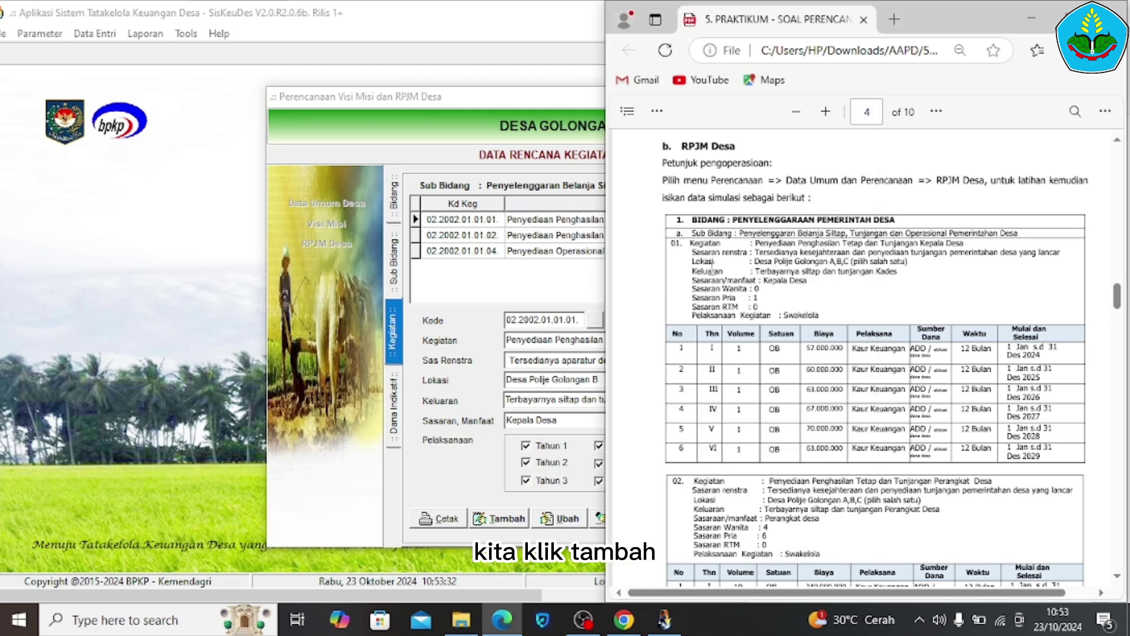
{"action": "left_click", "coordinate": [555, 297]}
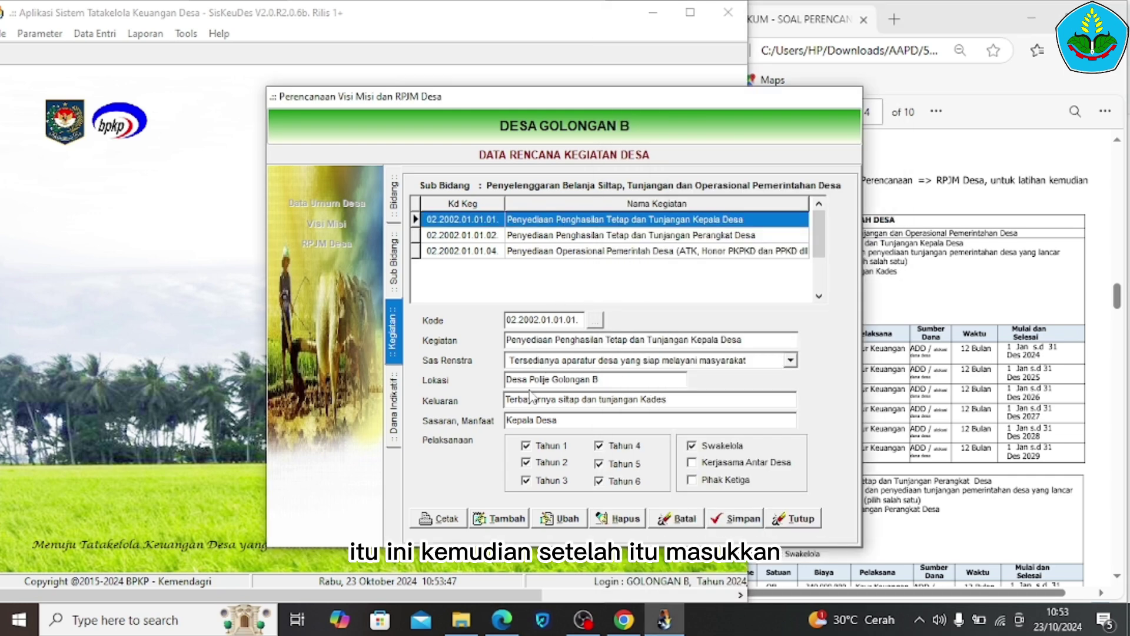
Fill its benefit target, tick years 1–6 and Swakelola per the exercise sheet, and save
{"action": "left_click", "coordinate": [560, 419]}
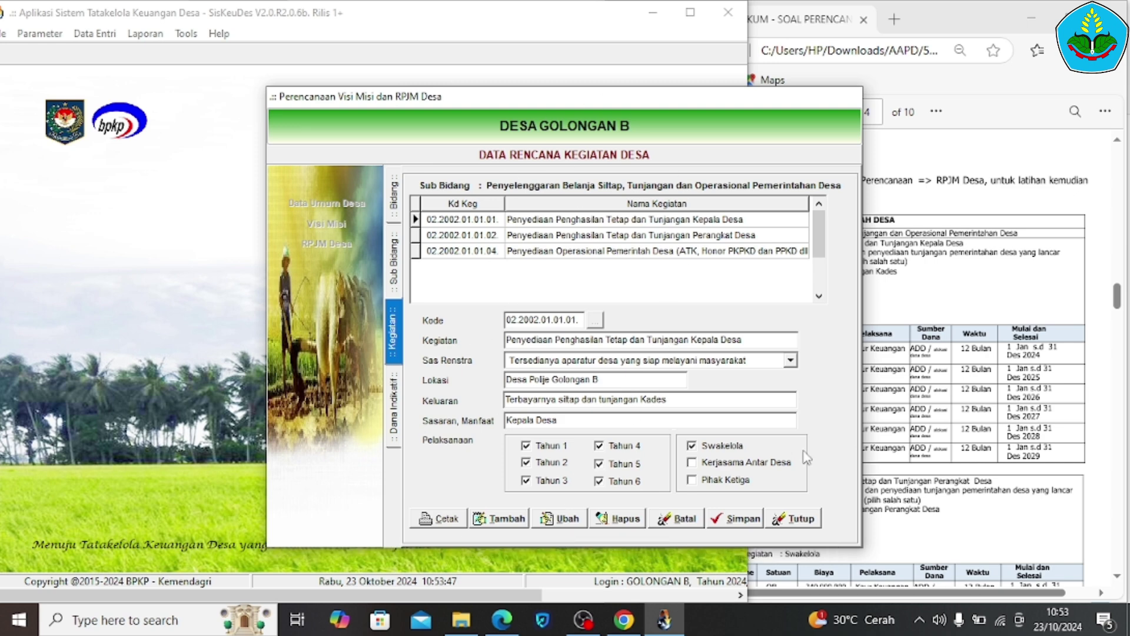
{"action": "left_click", "coordinate": [904, 421]}
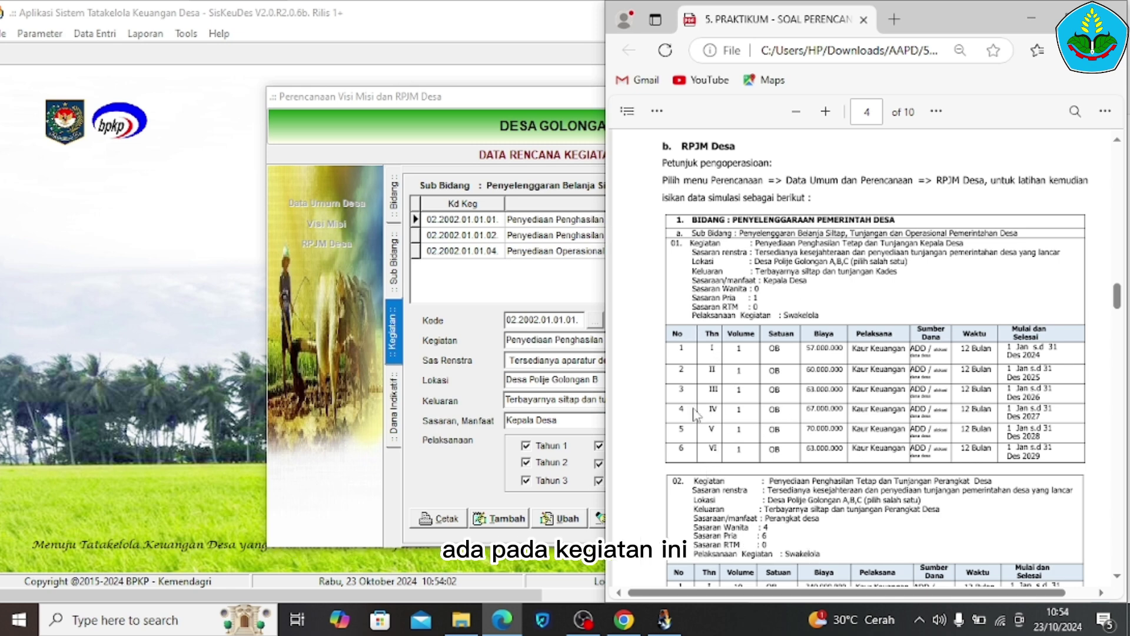
{"action": "left_click", "coordinate": [495, 434]}
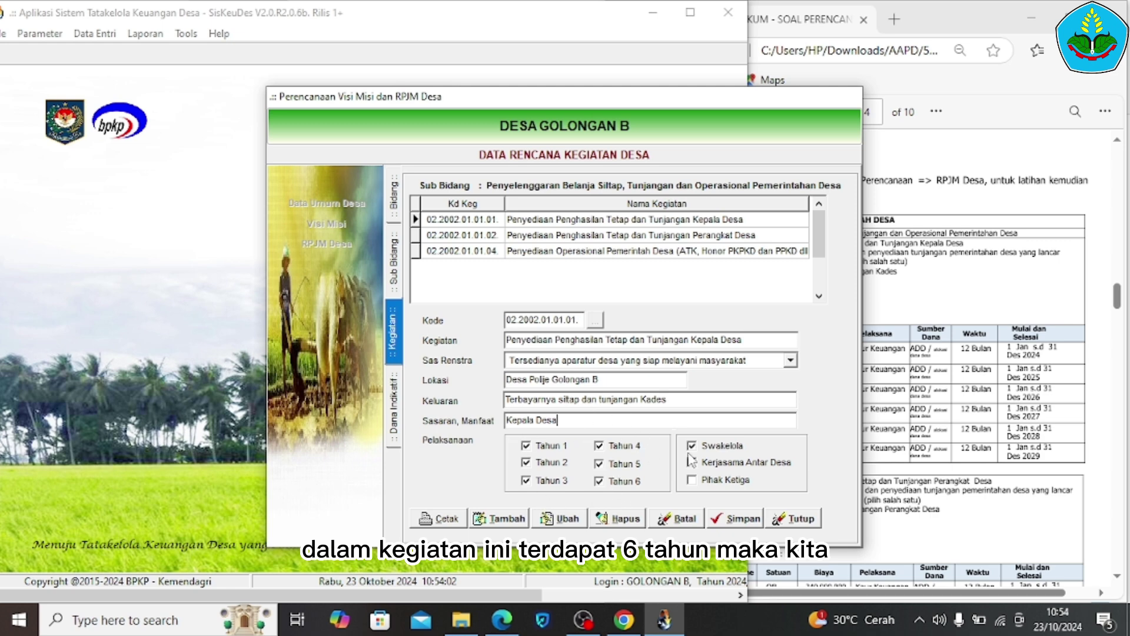
{"action": "left_click", "coordinate": [932, 399]}
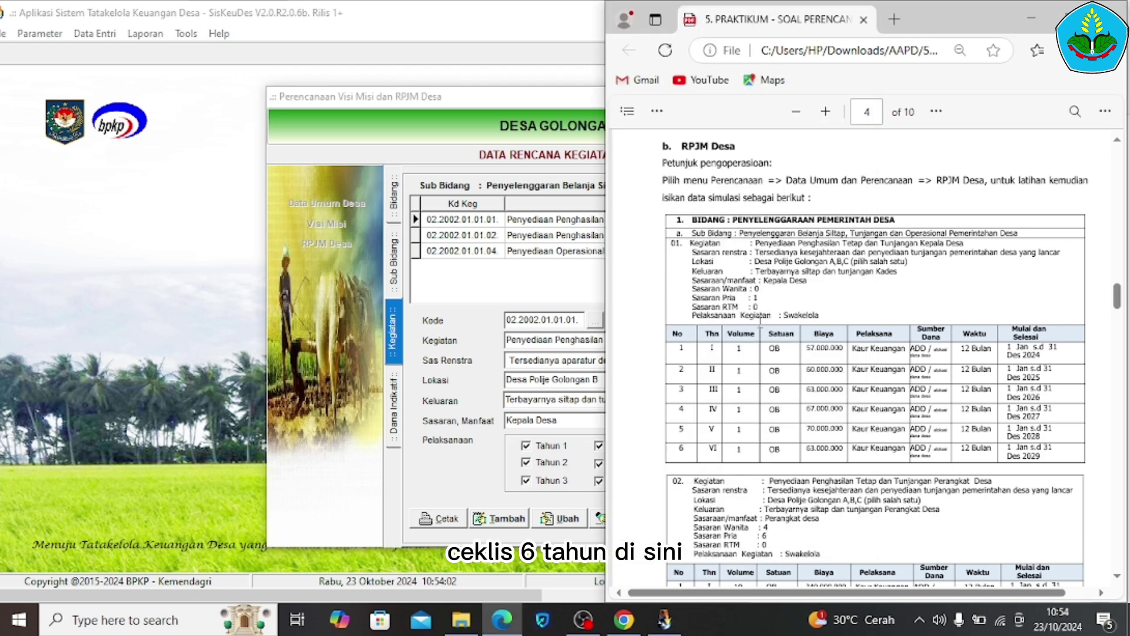
{"action": "left_click", "coordinate": [533, 379]}
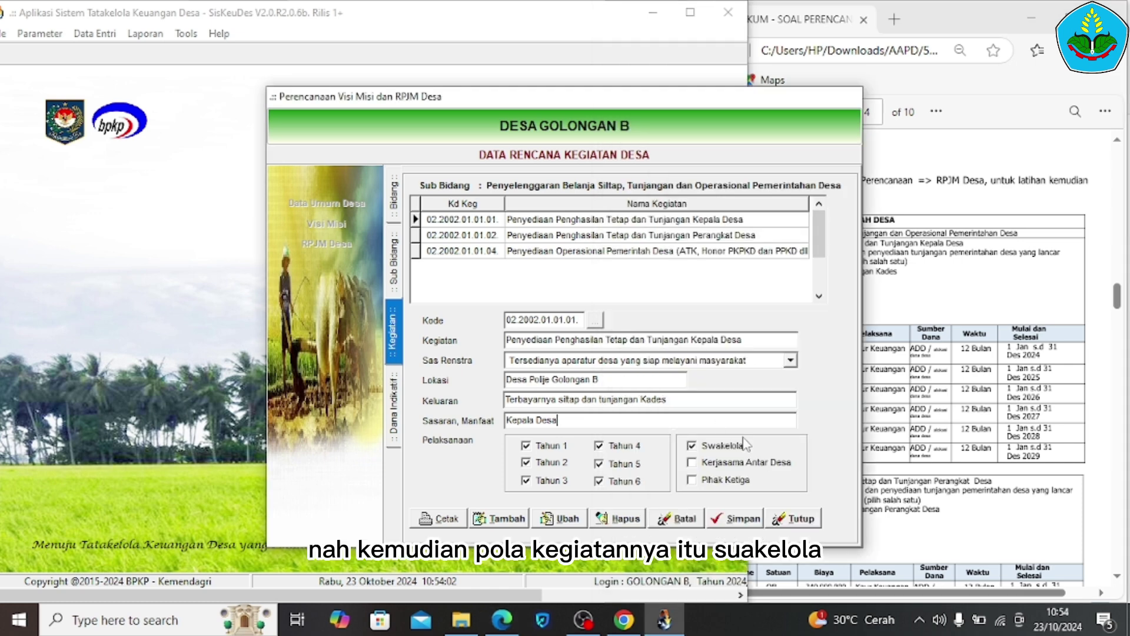
{"action": "left_click", "coordinate": [737, 522]}
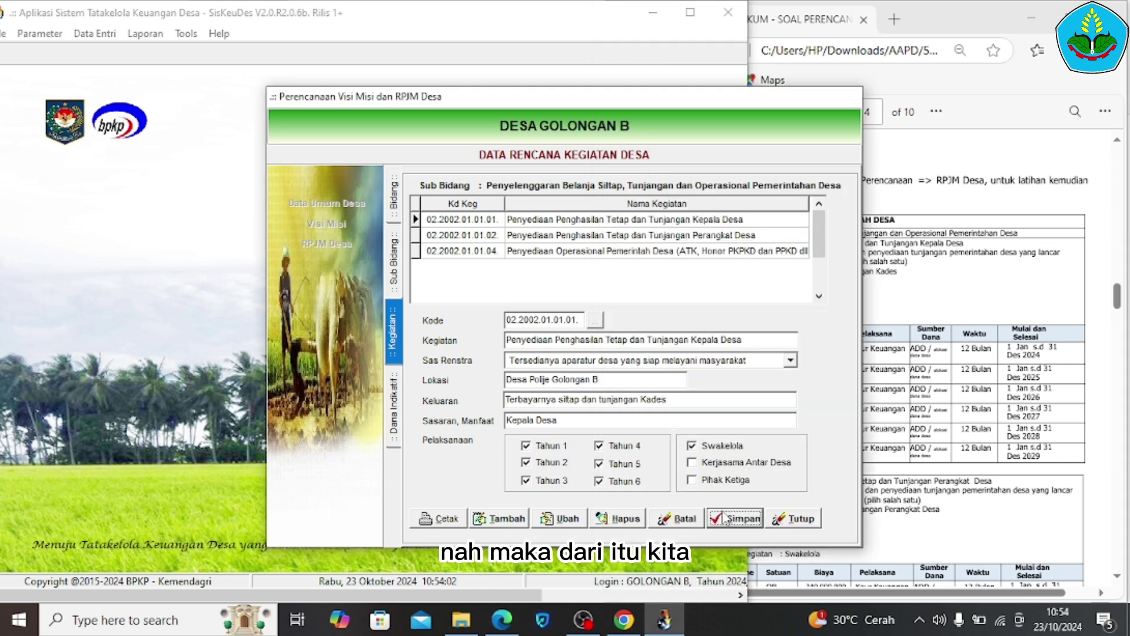
{"action": "left_click", "coordinate": [704, 220]}
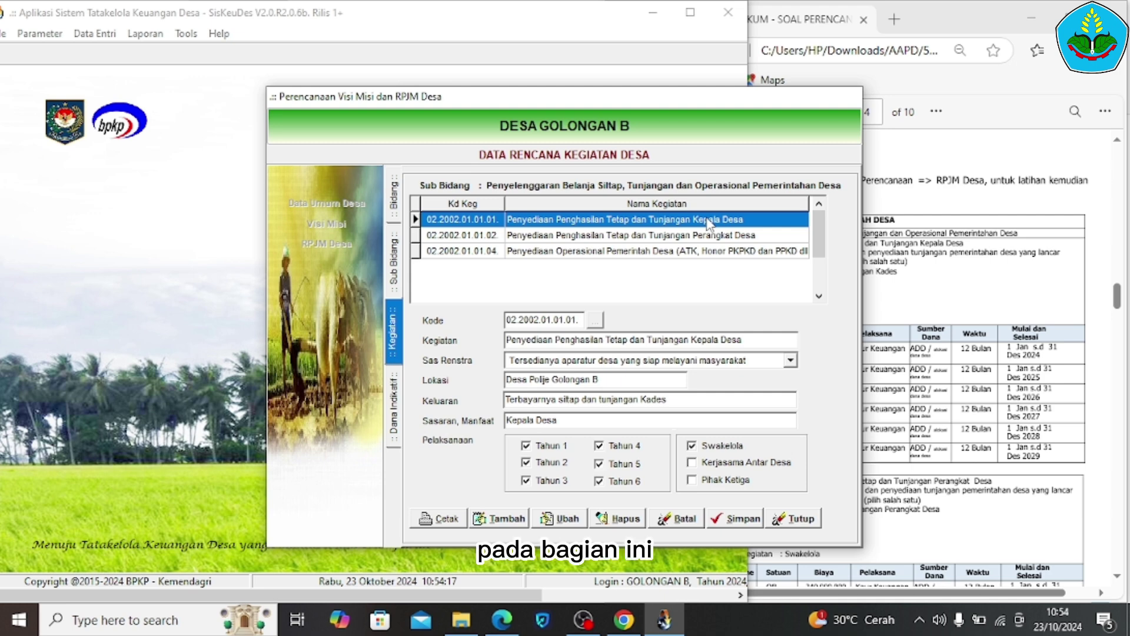
Open the activity's Dana Indikatif plan and check its output and target lines in the exercise sheet
{"action": "double_click", "coordinate": [708, 221]}
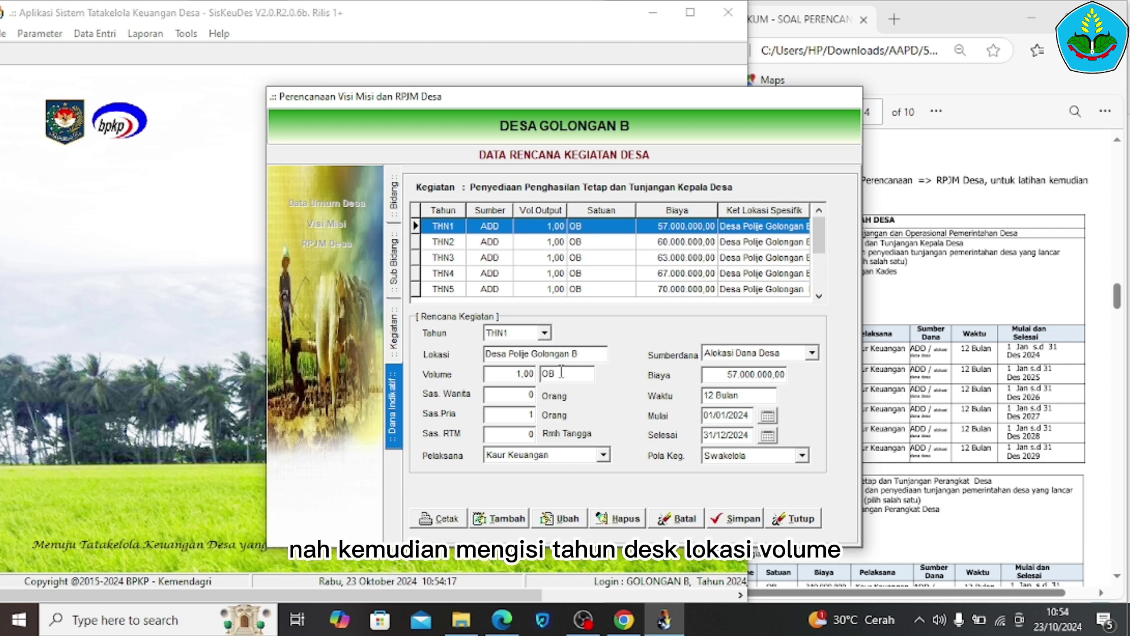
{"action": "left_click", "coordinate": [906, 398]}
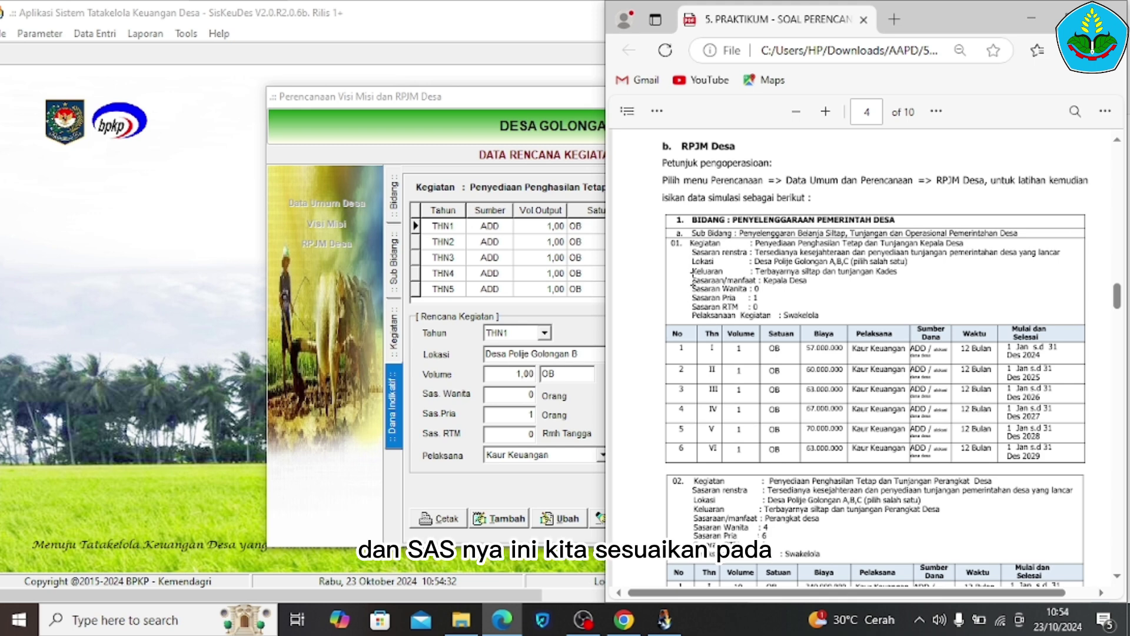
{"action": "left_click_drag", "start_coordinate": [690, 270], "coordinate": [760, 303]}
{"action": "left_click", "coordinate": [755, 302]}
{"action": "left_click_drag", "start_coordinate": [693, 289], "coordinate": [755, 307]}
{"action": "left_click", "coordinate": [703, 370]}
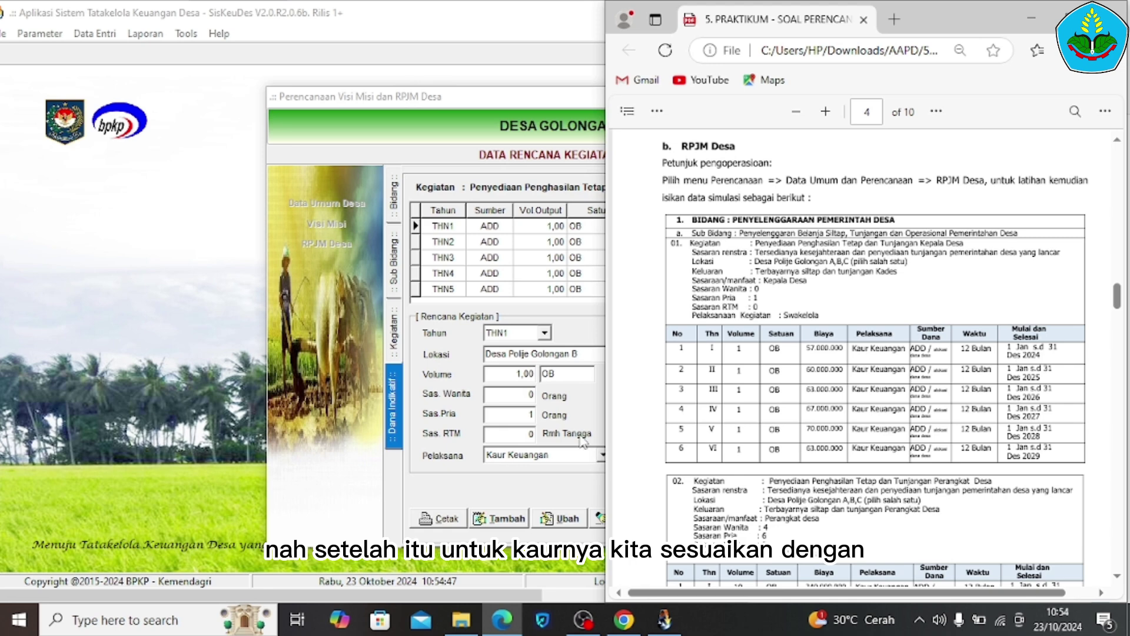
{"action": "left_click", "coordinate": [586, 397]}
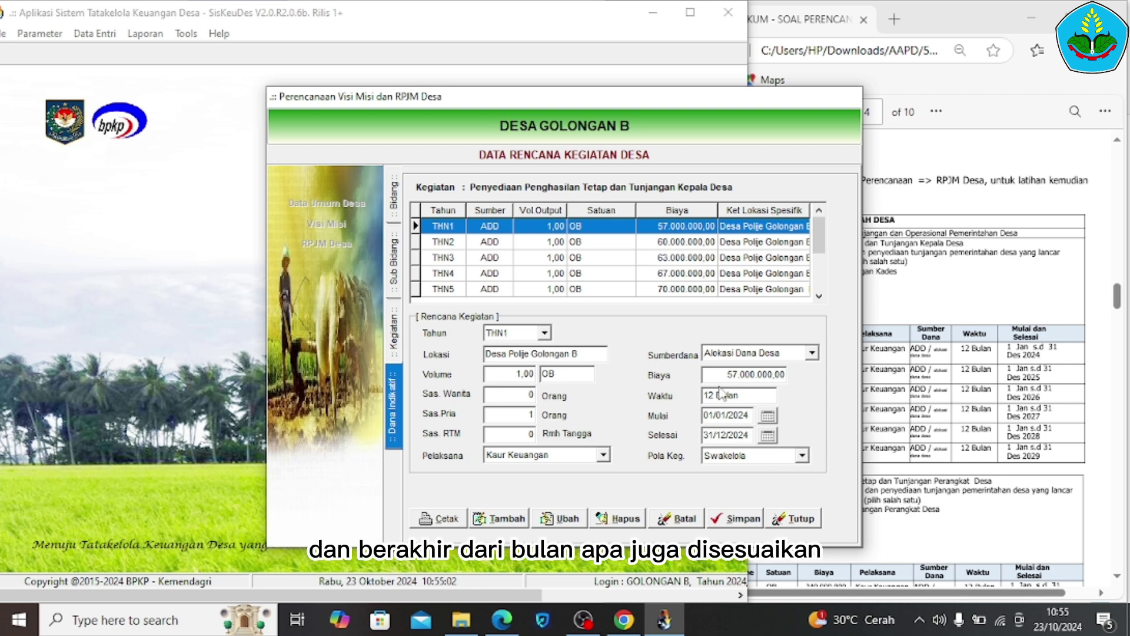
Enter and save the THN1 cost of 57.000.000, then review the THN6 row at 63.000.000
{"action": "left_click", "coordinate": [933, 325]}
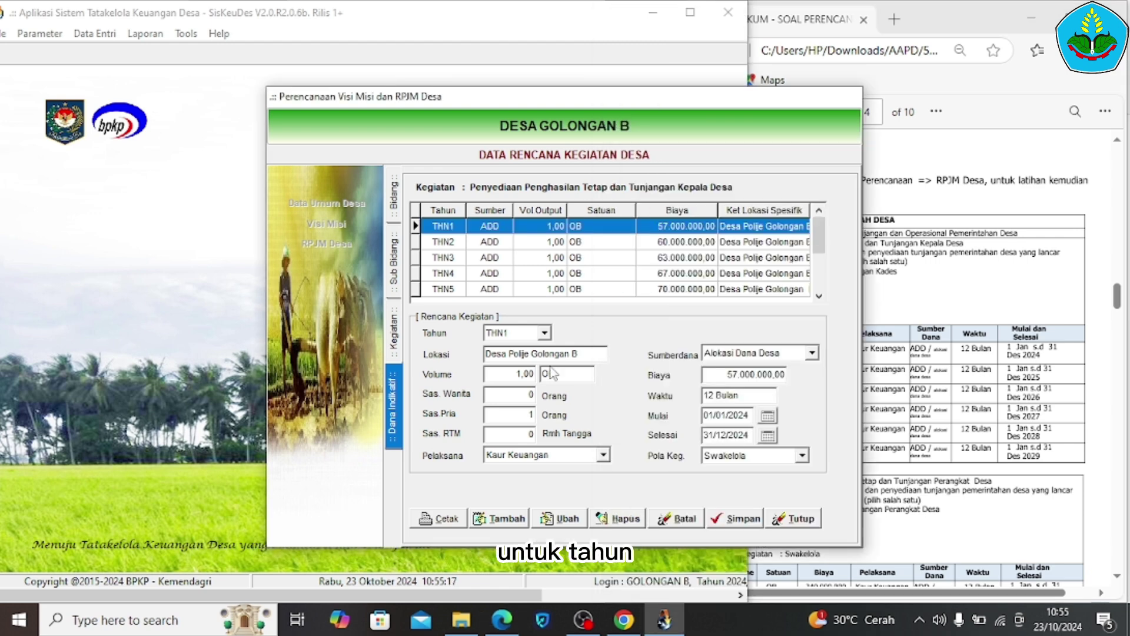
{"action": "left_click", "coordinate": [765, 376]}
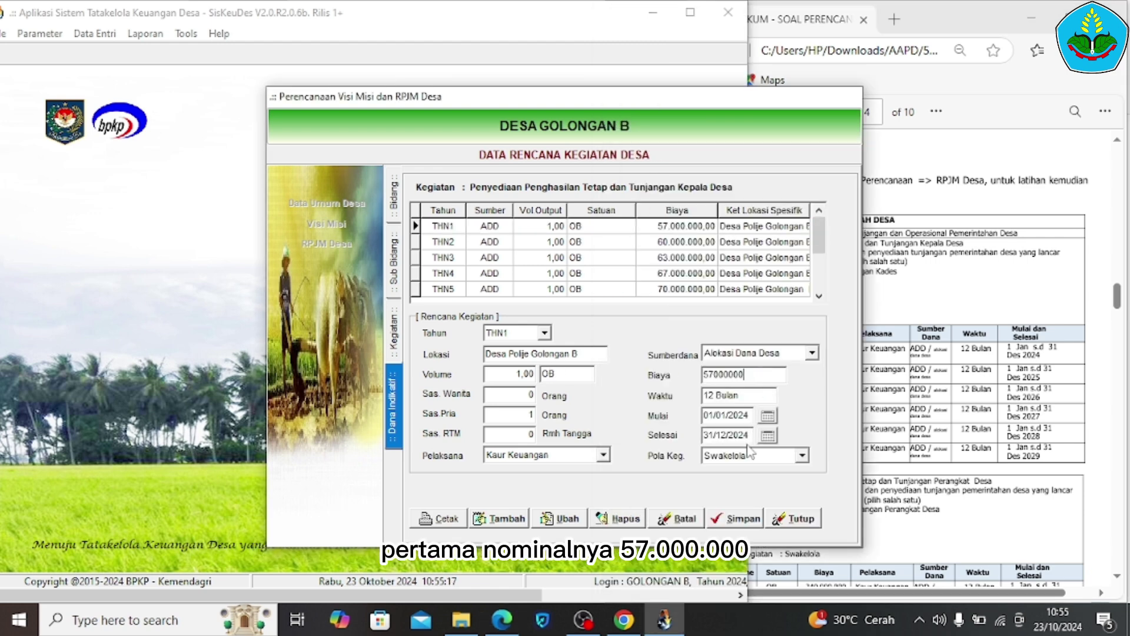
{"action": "left_click", "coordinate": [736, 520]}
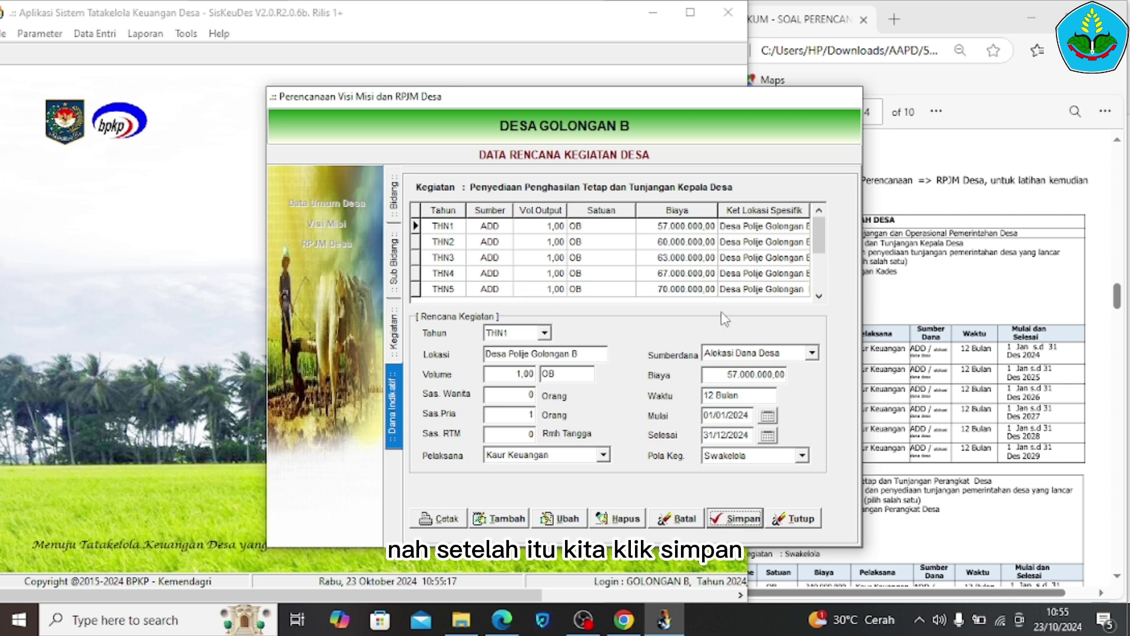
{"action": "left_click", "coordinate": [819, 297]}
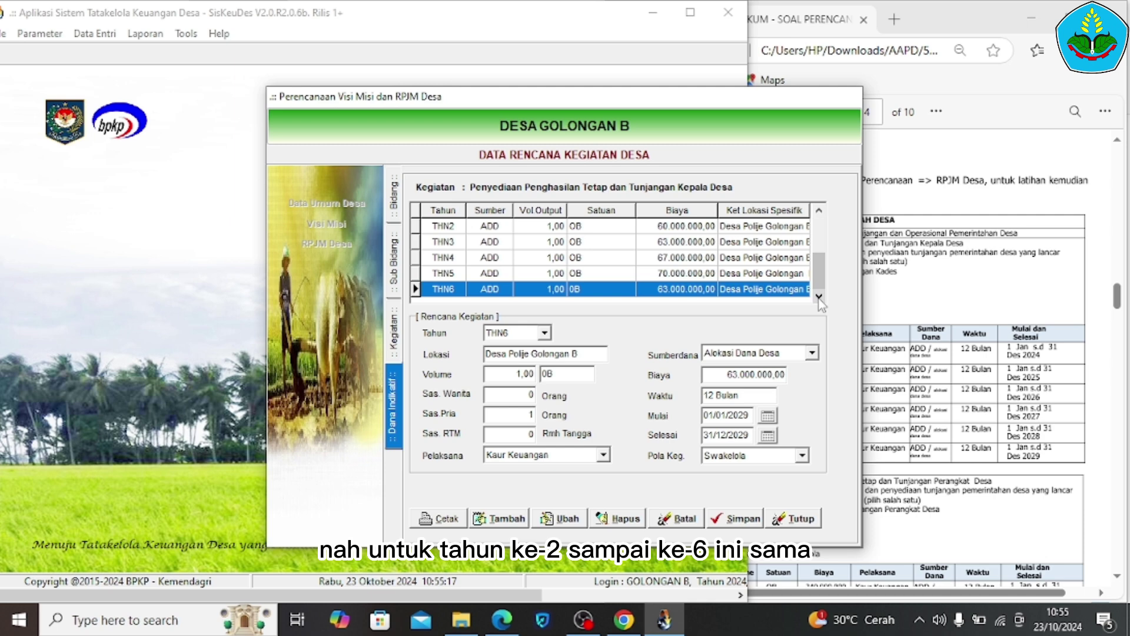
Save the THN6 funding row and review the six yearly entries
{"action": "left_click", "coordinate": [741, 519]}
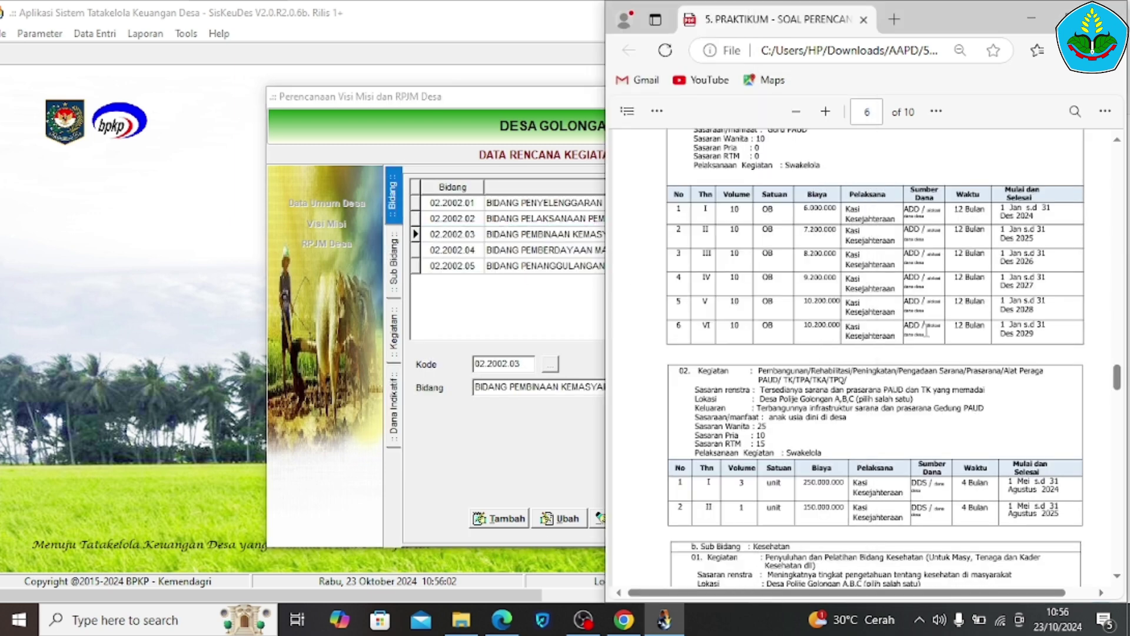
{"action": "scroll", "coordinate": [736, 324], "scroll_direction": "down", "scroll_amount": 5}
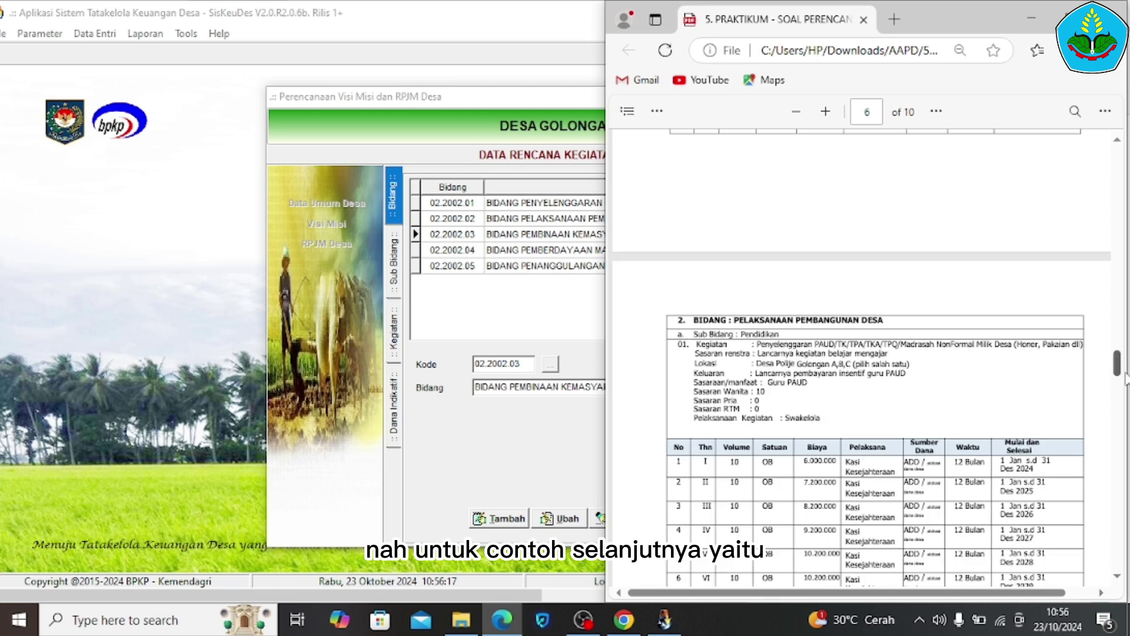
{"action": "scroll", "coordinate": [916, 306], "scroll_direction": "down", "scroll_amount": 6}
{"action": "left_click_drag", "start_coordinate": [759, 251], "coordinate": [802, 270]}
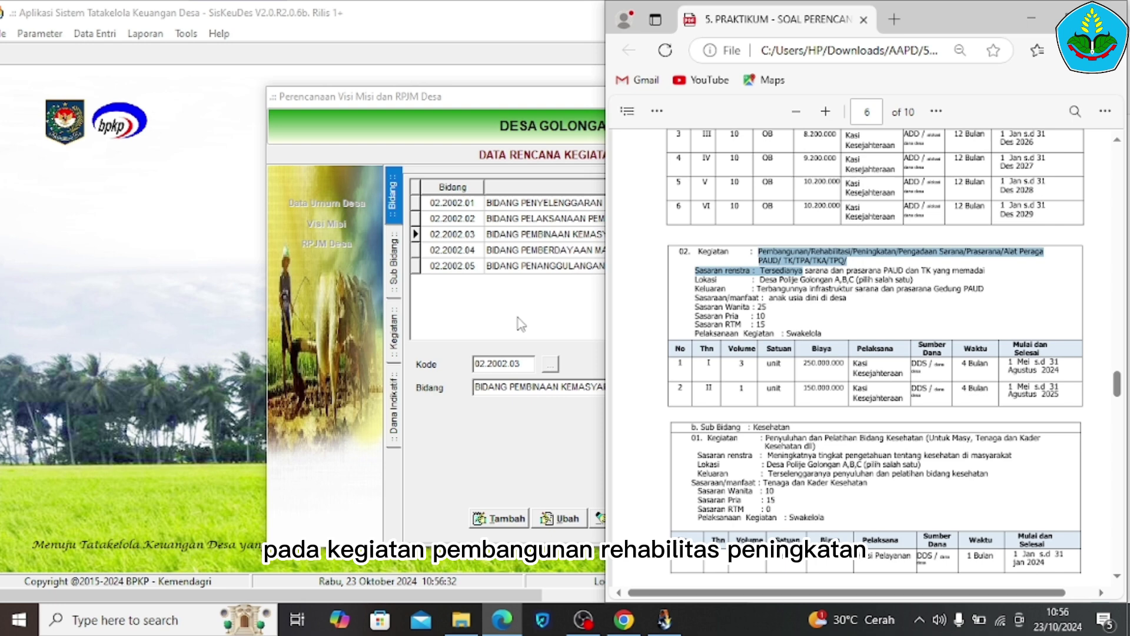
Go back to the Bidang list and open Sub Bidang of 02.2002.02 Pelaksanaan Pembangunan Desa
{"action": "left_click", "coordinate": [520, 324]}
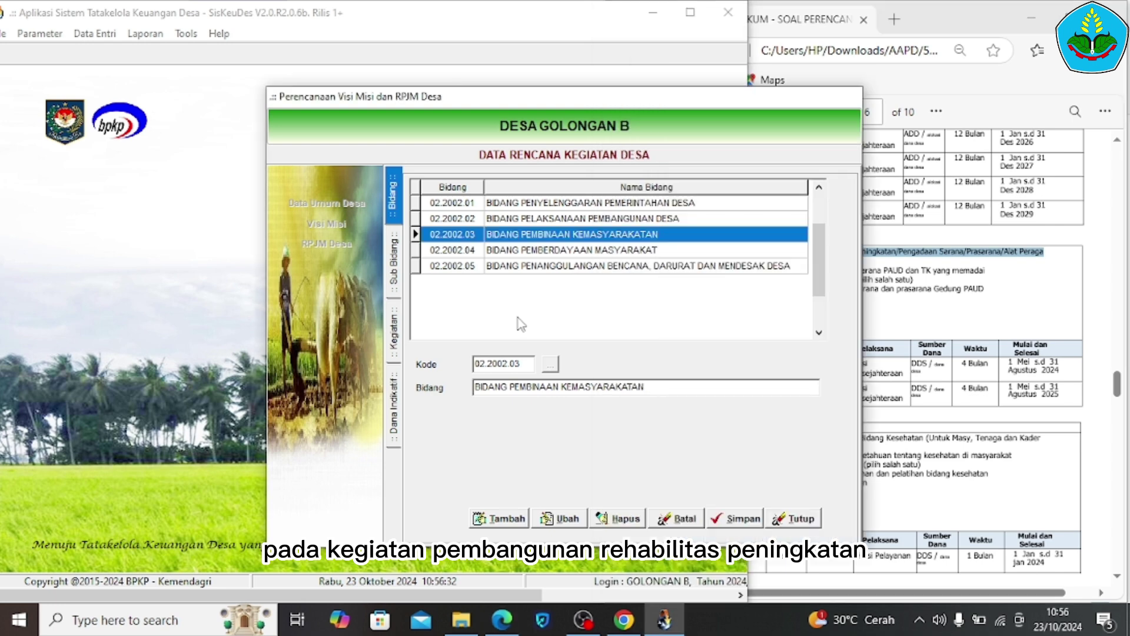
{"action": "left_click", "coordinate": [608, 219]}
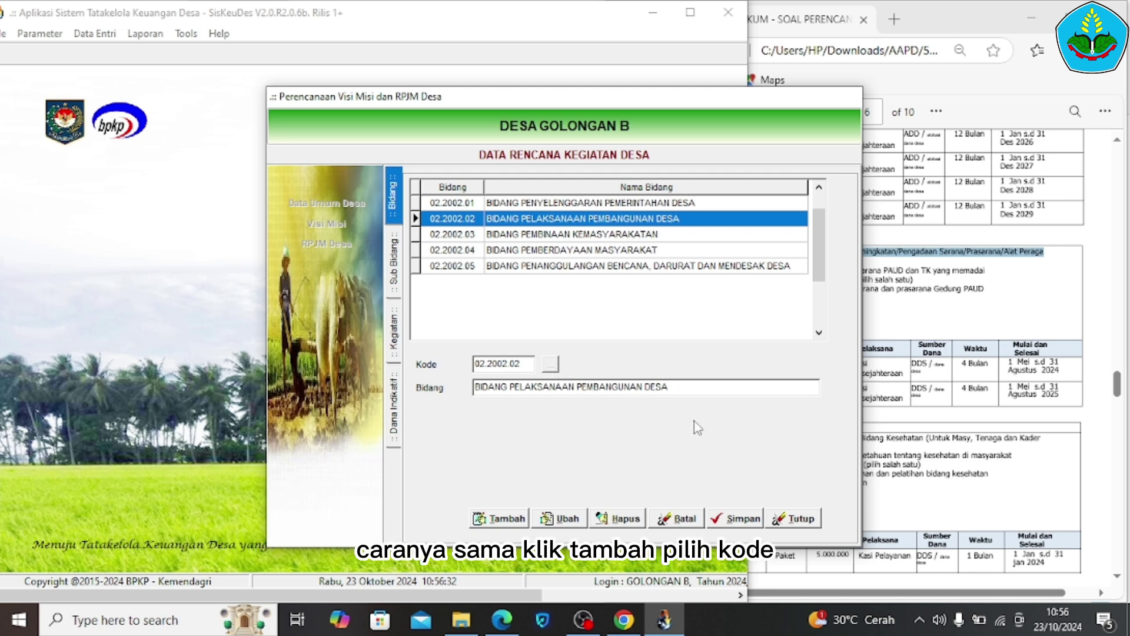
{"action": "double_click", "coordinate": [719, 223]}
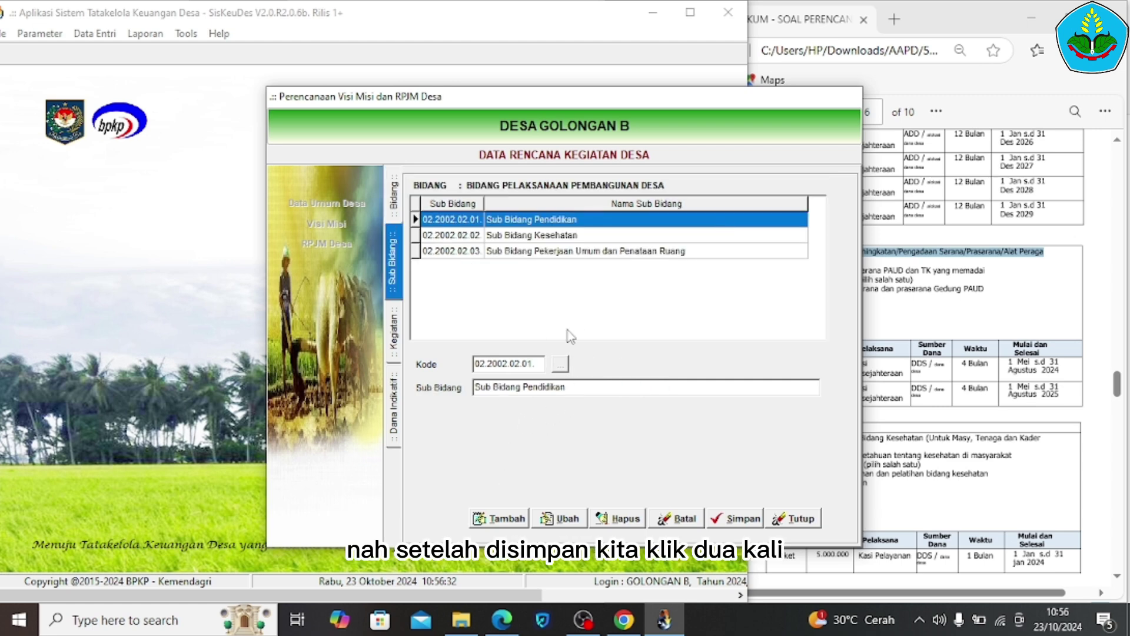
Save PAUD activity 02.2002.02.01.06 under Pendidikan with years 1–2 and Swakelola ticked
{"action": "double_click", "coordinate": [608, 226]}
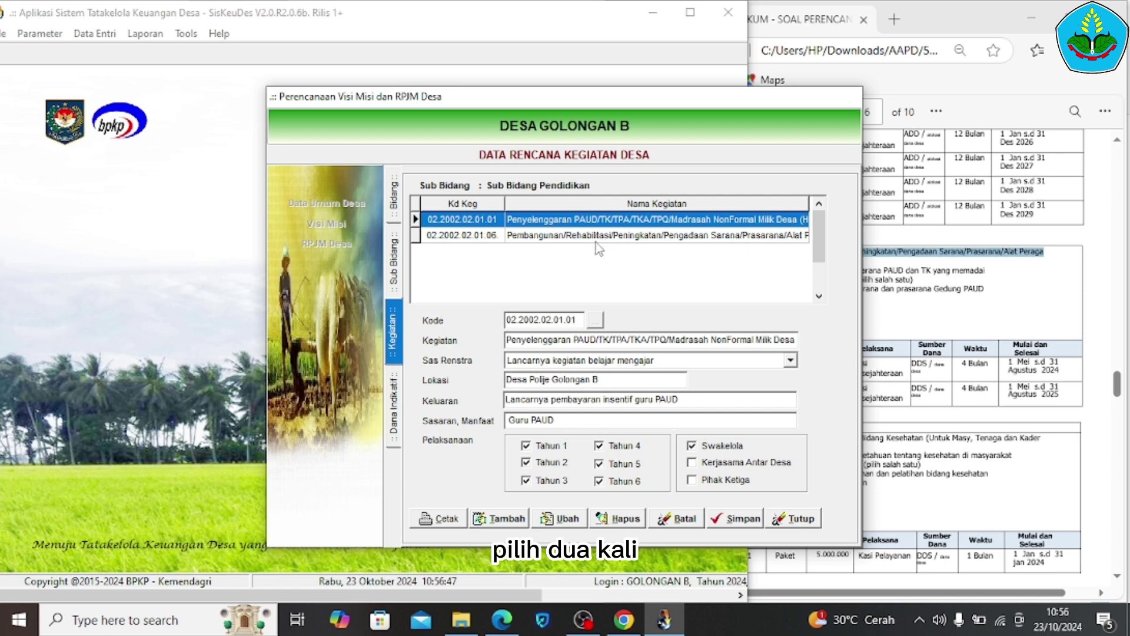
{"action": "left_click", "coordinate": [627, 239]}
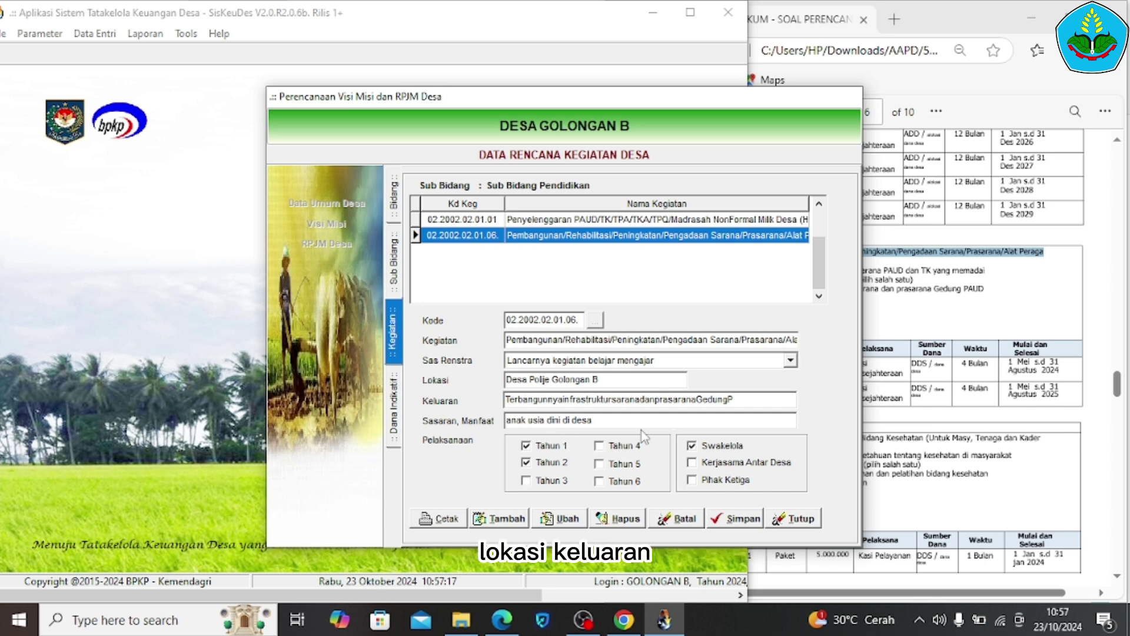
{"action": "left_click", "coordinate": [886, 425]}
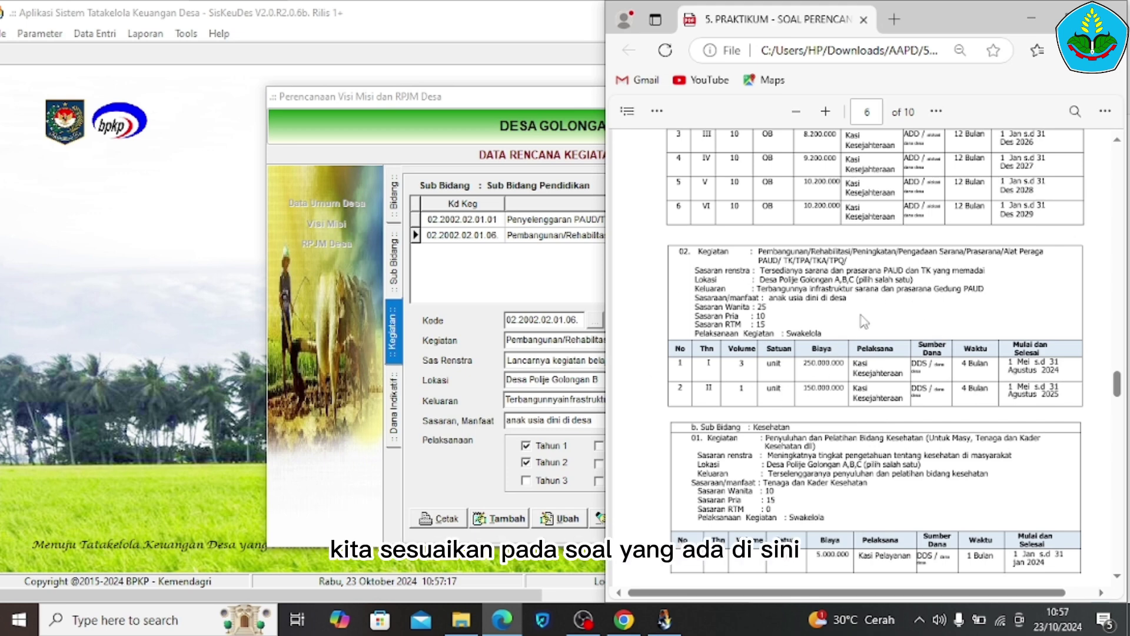
{"action": "left_click", "coordinate": [432, 396]}
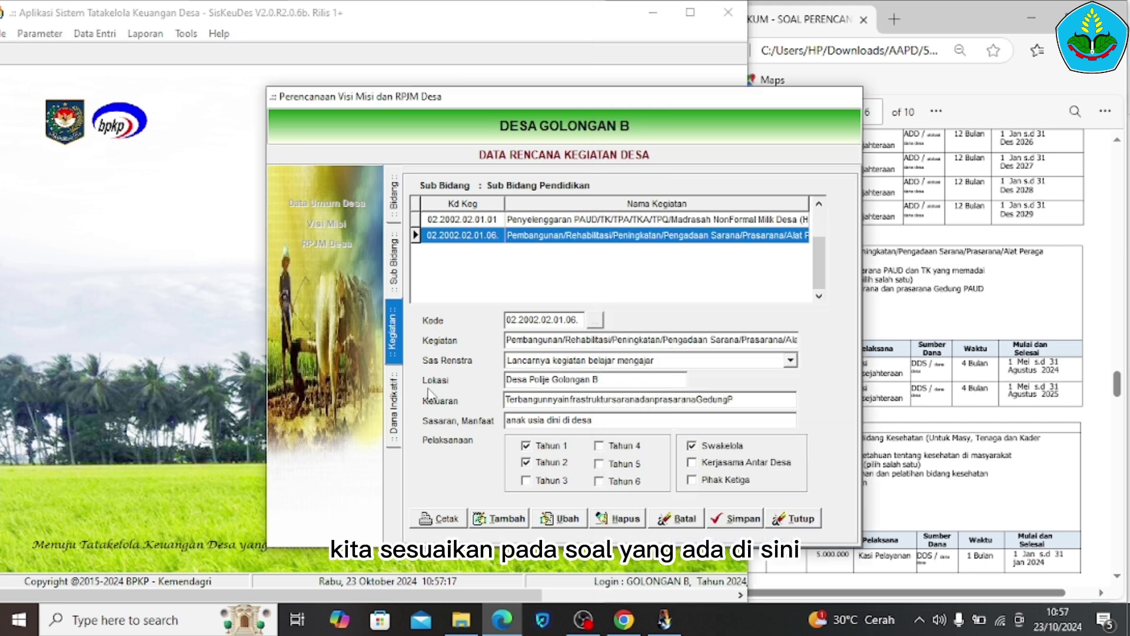
{"action": "left_click", "coordinate": [738, 520]}
Save the PAUD THN1 plan with 25 women beneficiaries, then close the RPJM Desa window
{"action": "double_click", "coordinate": [724, 237]}
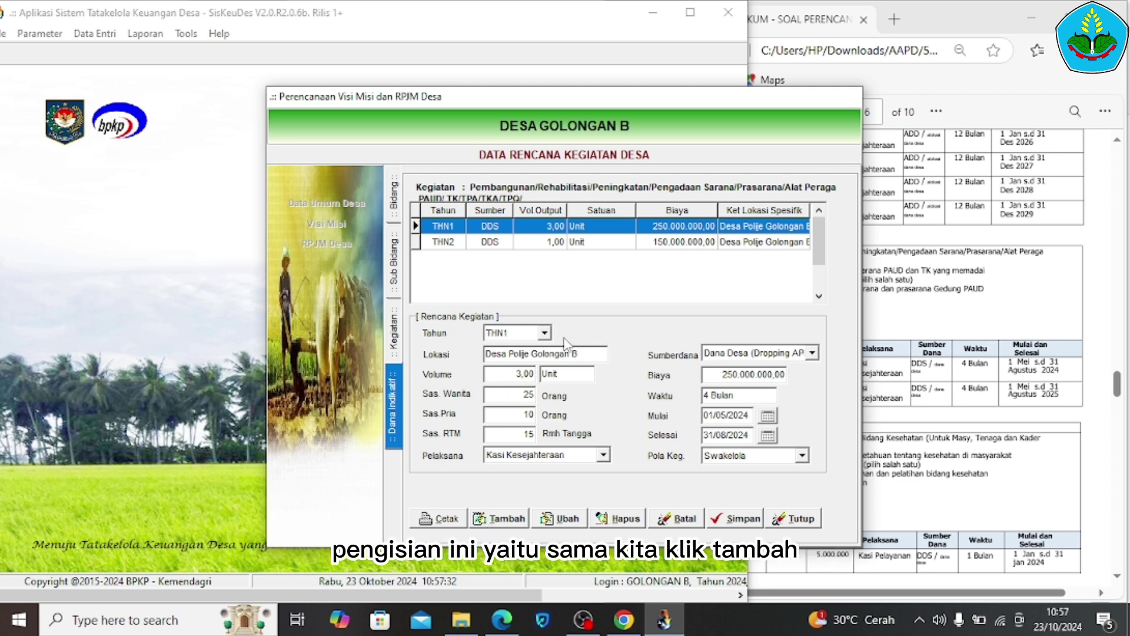
{"action": "left_click", "coordinate": [932, 363]}
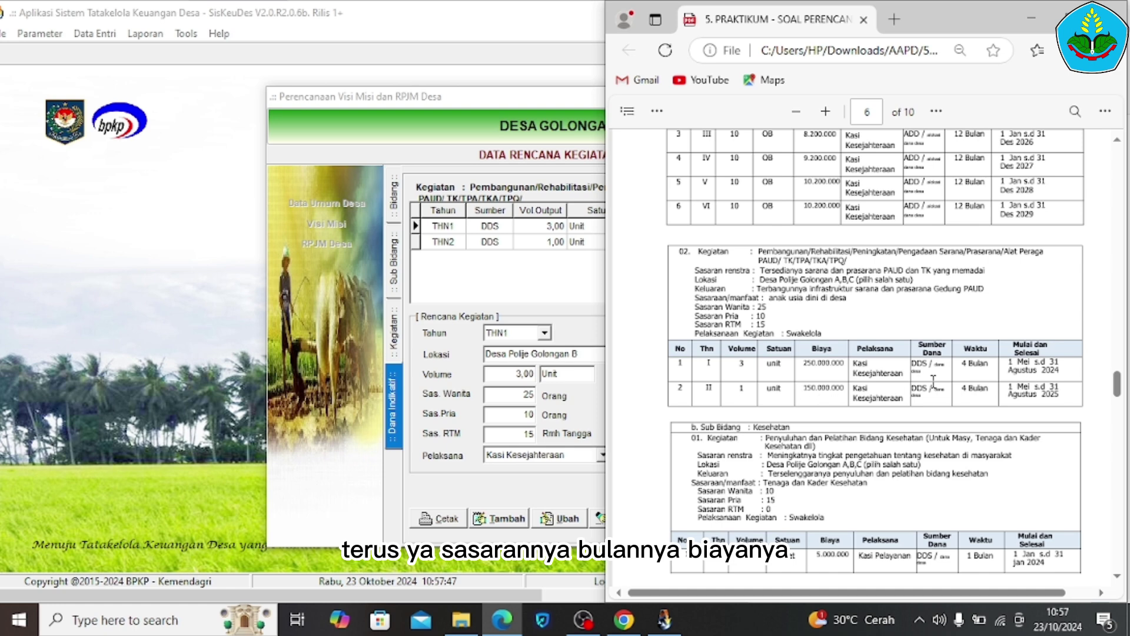
{"action": "left_click", "coordinate": [494, 395]}
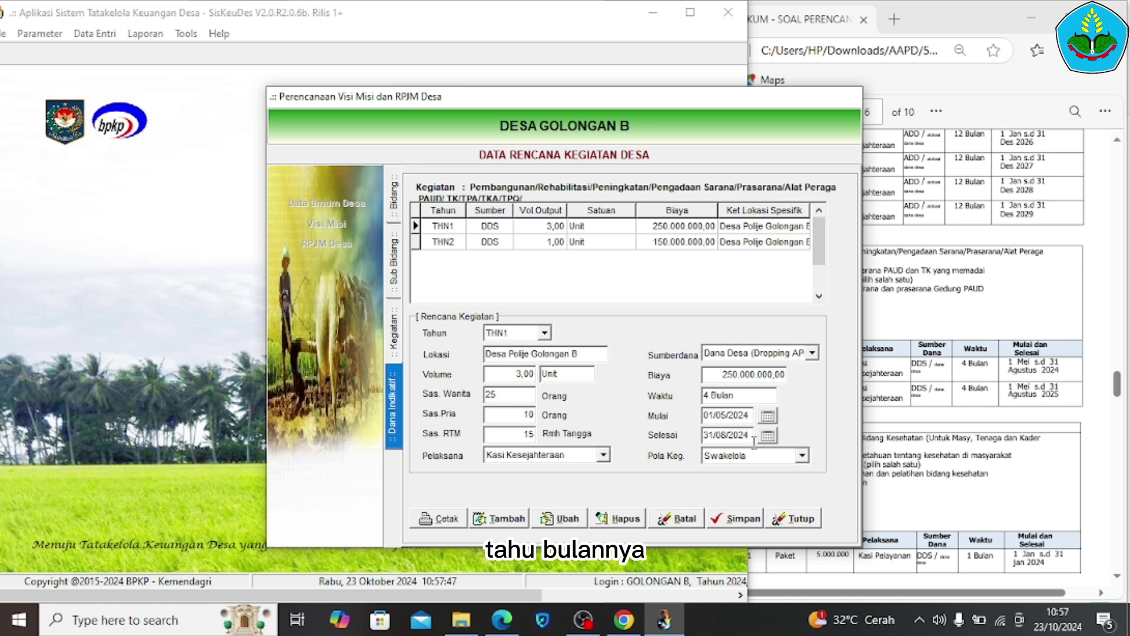
{"action": "left_click", "coordinate": [734, 523]}
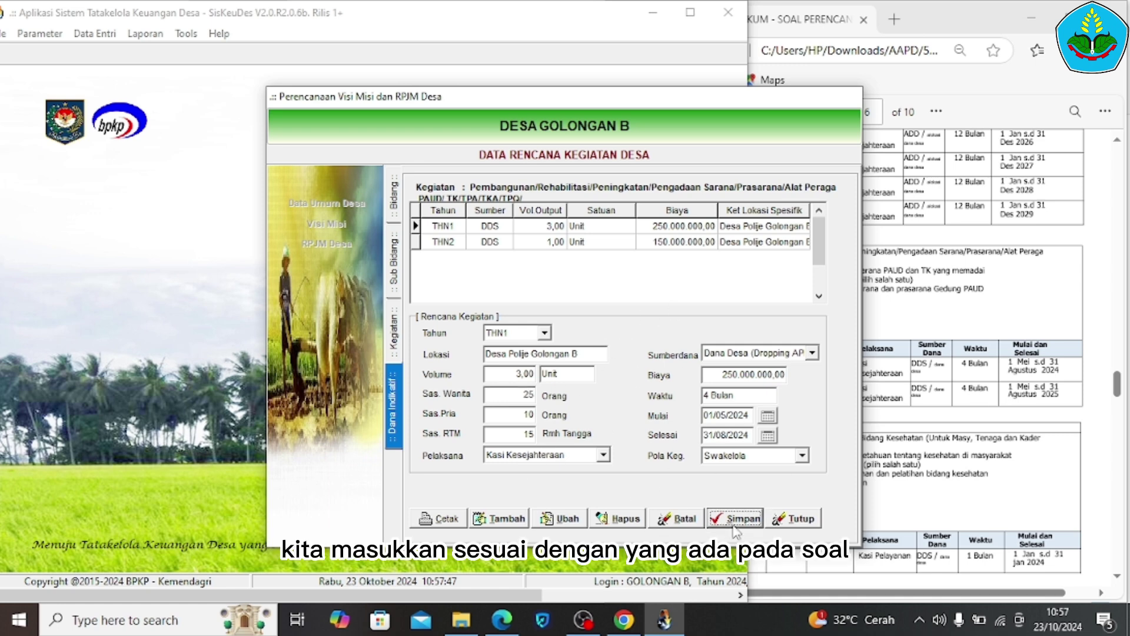
{"action": "left_click", "coordinate": [785, 523]}
{"action": "left_click", "coordinate": [740, 494]}
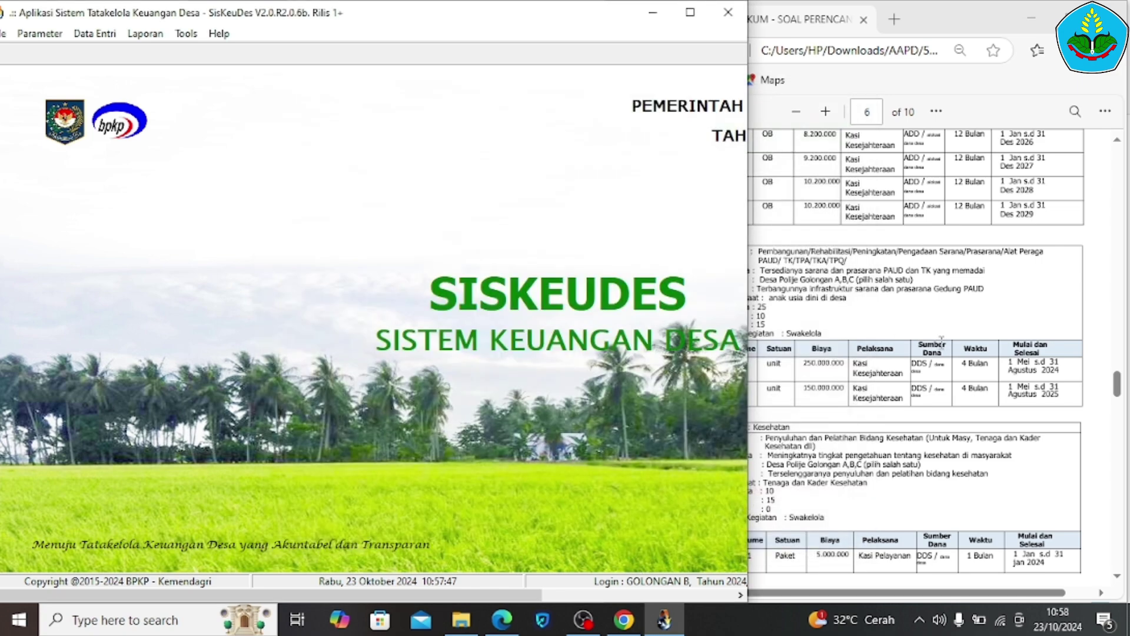
Show the 2.a Modul Penganggaran exercise PDF in Edge at page 1
{"action": "left_click", "coordinate": [929, 361]}
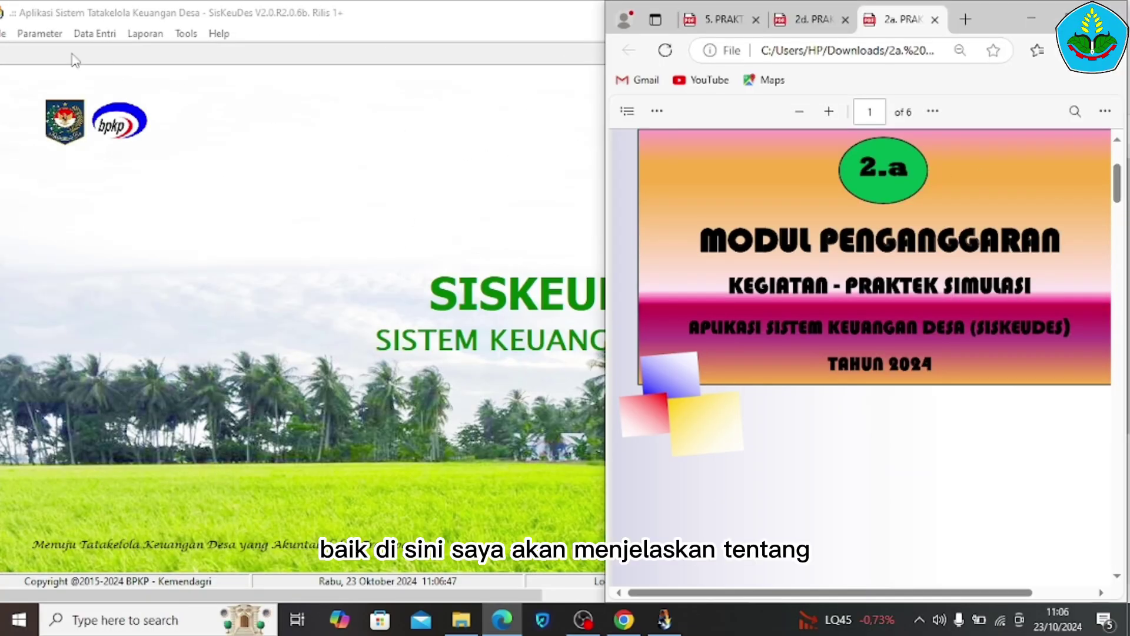
Open Data Entri > Penganggaran > Isian Data Anggaran in SisKeuDes
{"action": "left_click", "coordinate": [97, 35]}
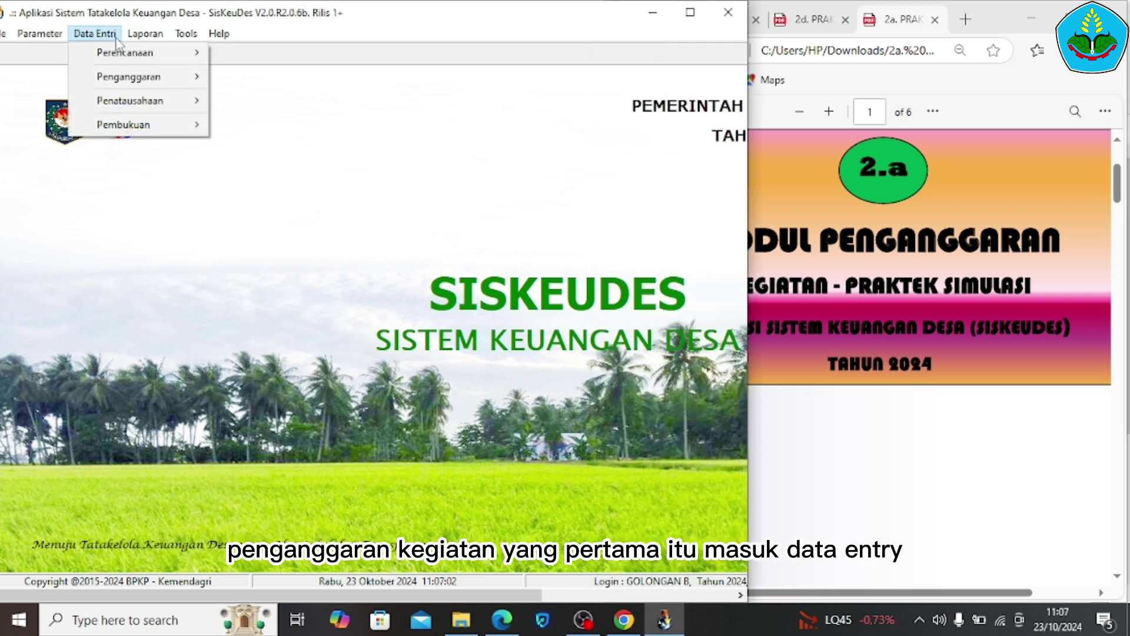
{"action": "mouse_move", "coordinate": [125, 56]}
{"action": "mouse_move", "coordinate": [134, 82]}
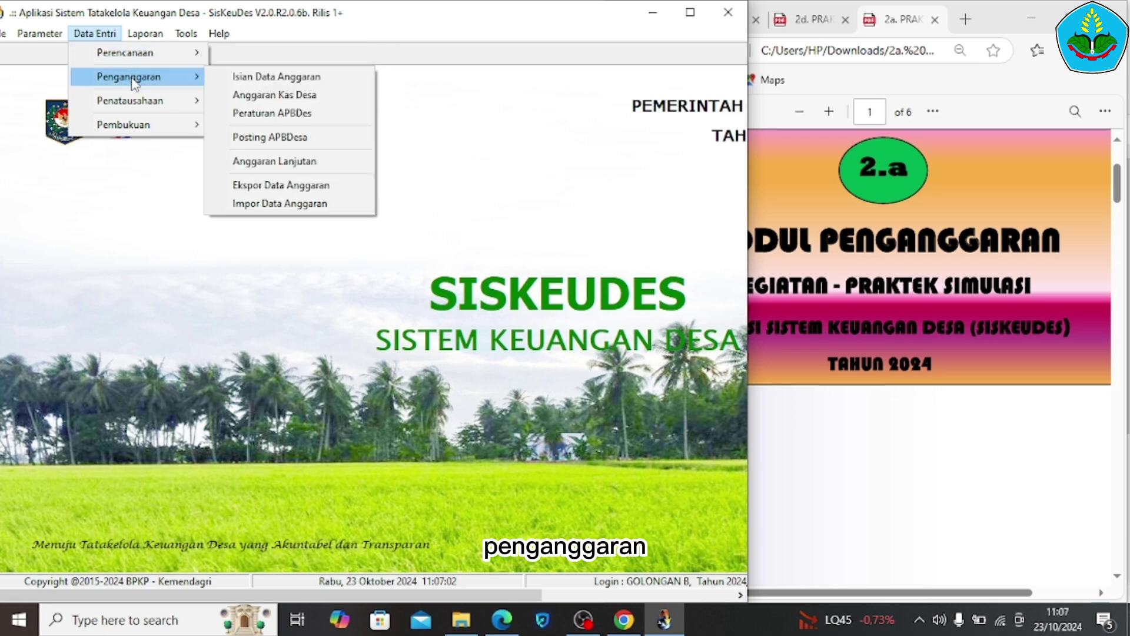
{"action": "left_click", "coordinate": [238, 78]}
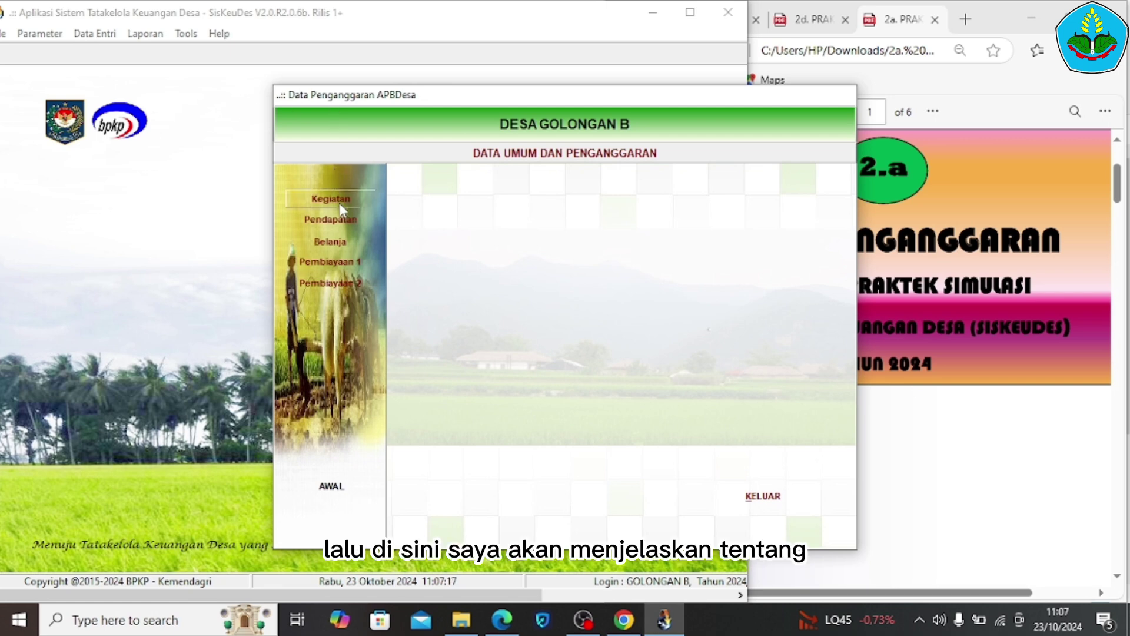
List the Kegiatan of Sub Bidang 02.2002.01.01 under Bidang 02.2002.01
{"action": "left_click", "coordinate": [334, 203]}
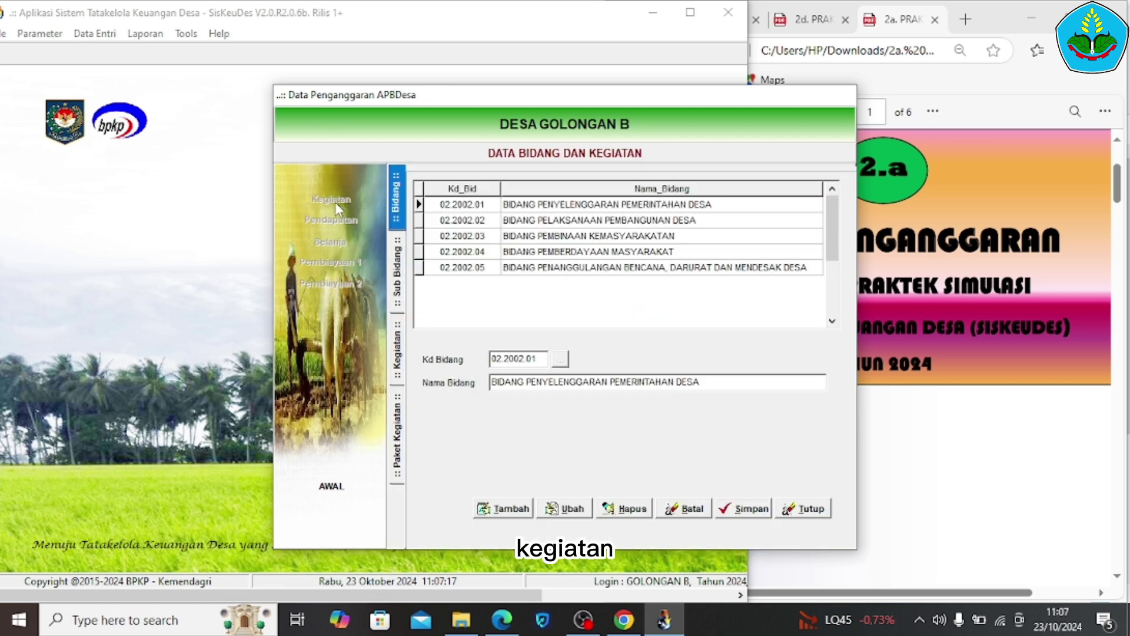
{"action": "left_click", "coordinate": [533, 207]}
{"action": "double_click", "coordinate": [533, 207]}
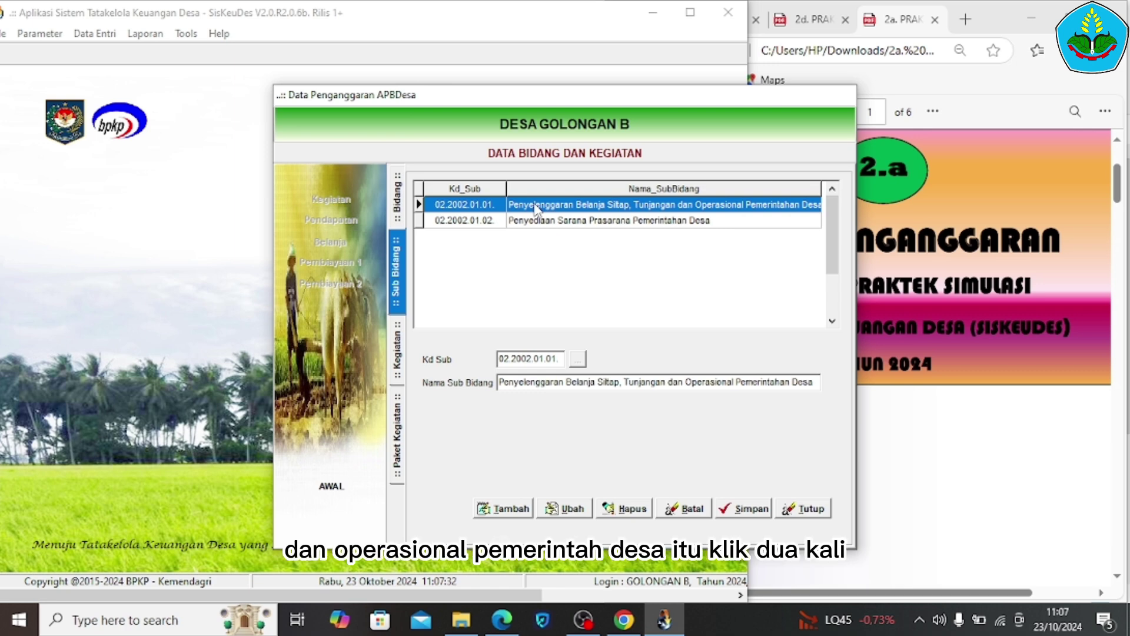
{"action": "double_click", "coordinate": [535, 205]}
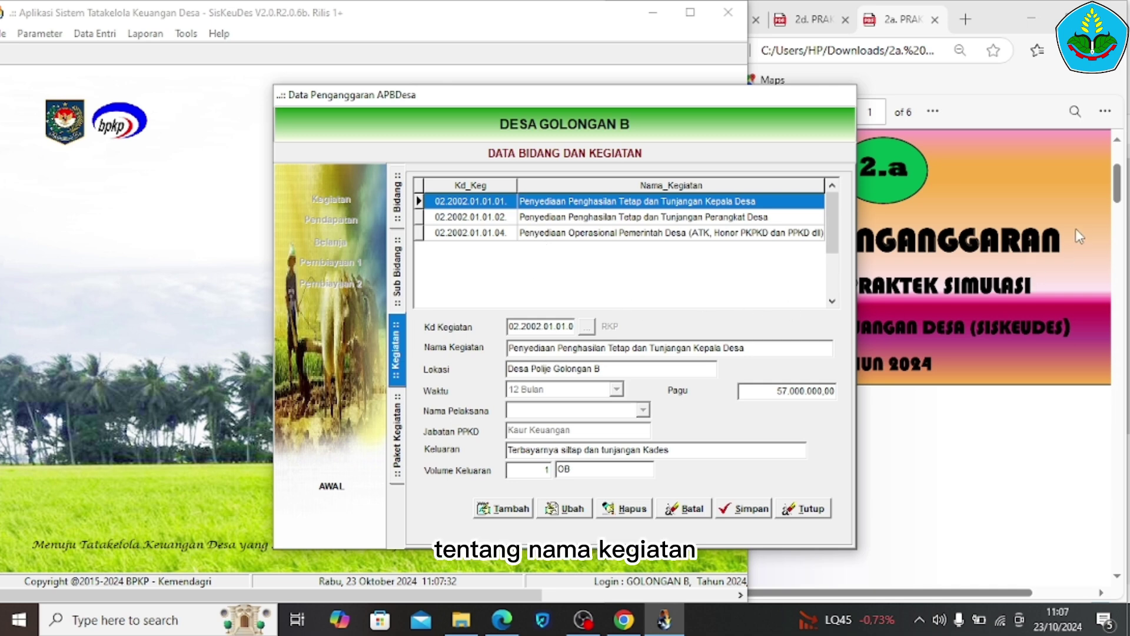
Look up the sub-bidang and first activity details in the exercise PDF
{"action": "left_click", "coordinate": [1120, 185]}
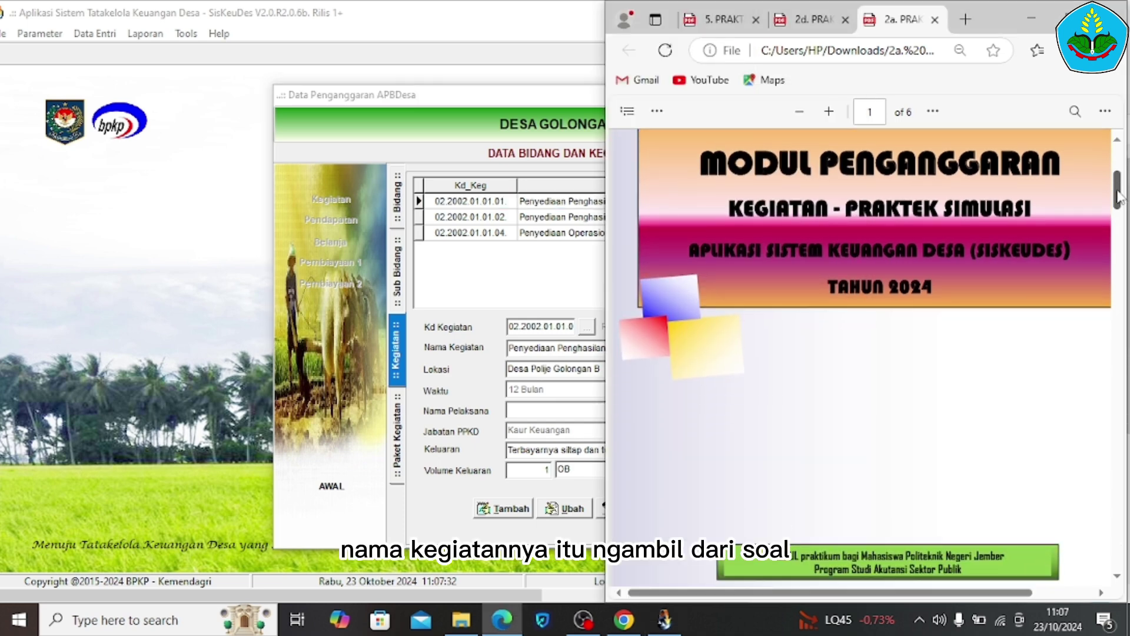
{"action": "left_click_drag", "start_coordinate": [1118, 197], "coordinate": [1119, 211]}
{"action": "scroll", "coordinate": [1038, 232], "scroll_direction": "down", "scroll_amount": 10}
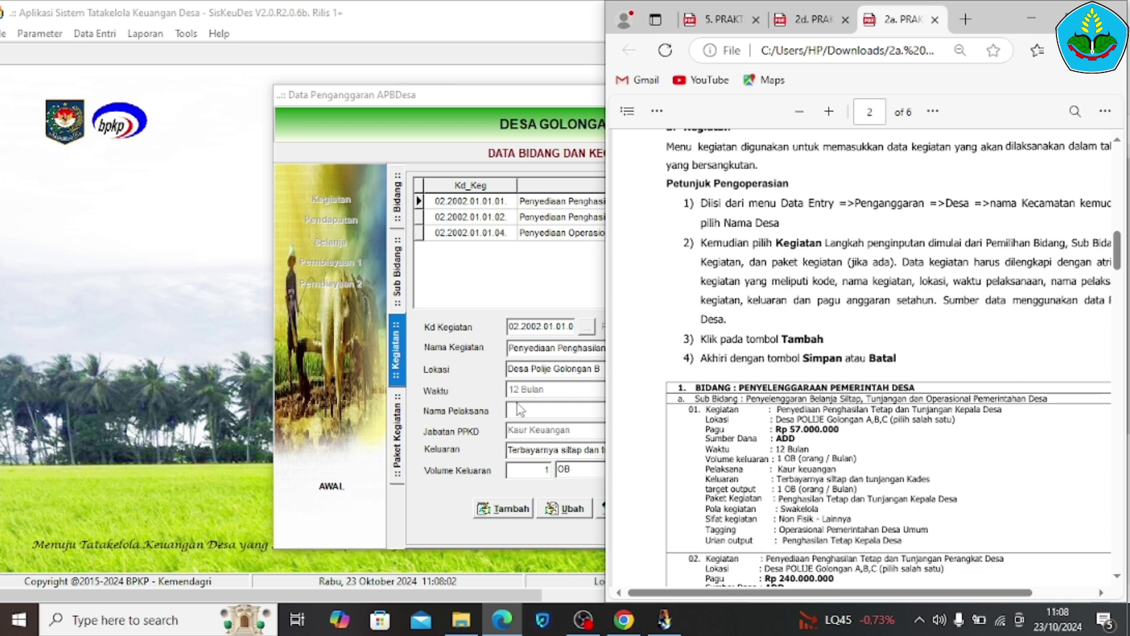
{"action": "left_click_drag", "start_coordinate": [777, 400], "coordinate": [852, 410]}
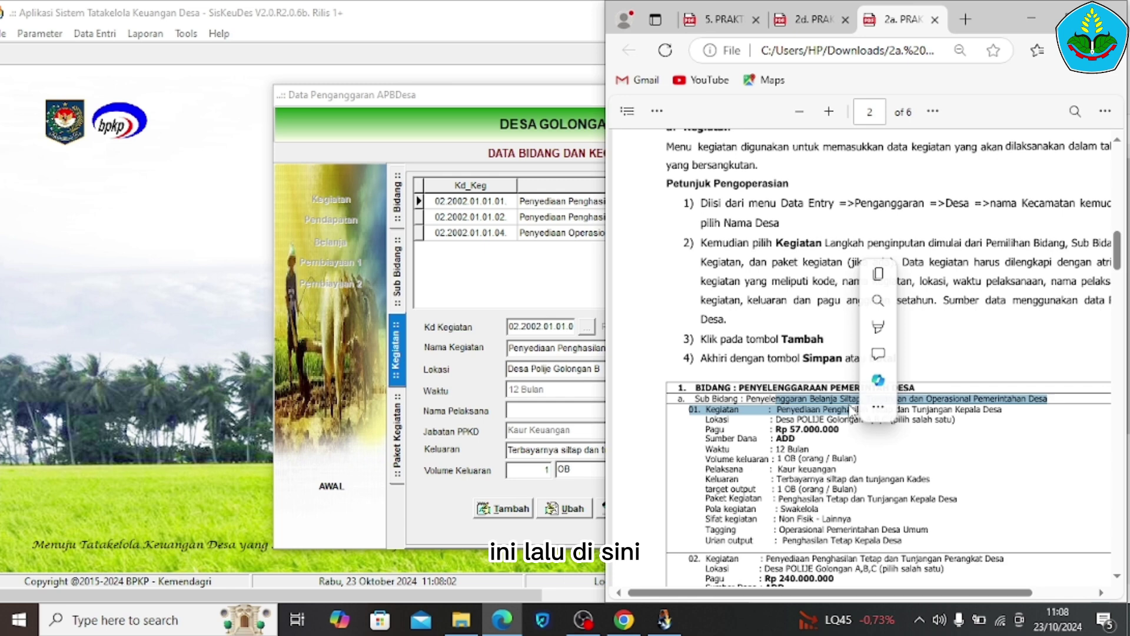
{"action": "left_click", "coordinate": [571, 416]}
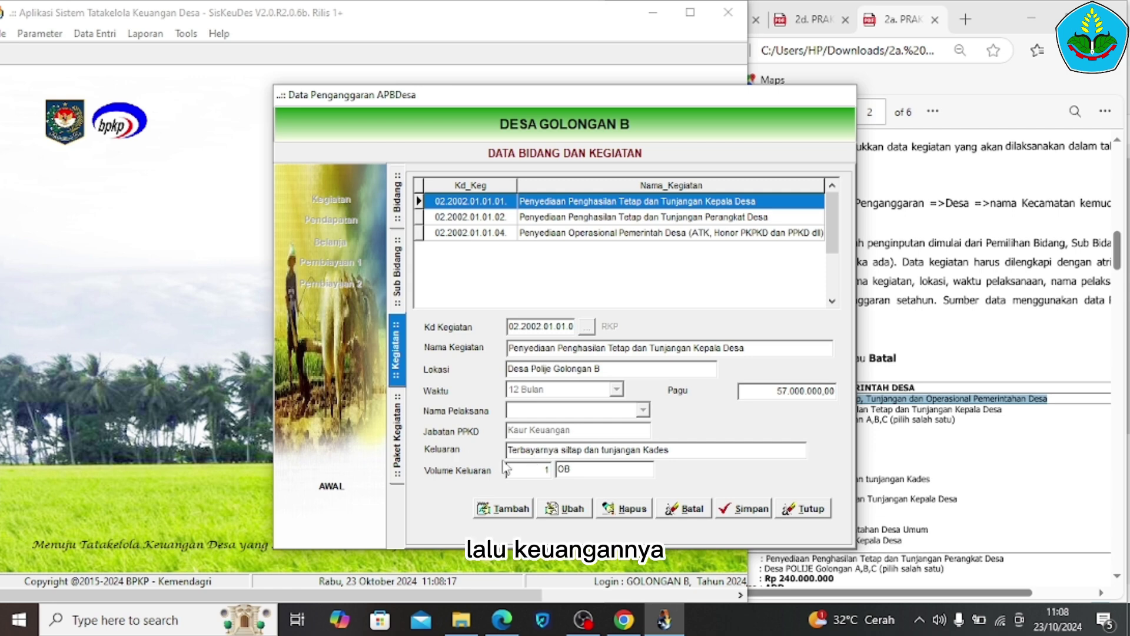
Enter output volume 1 OB for the Kepala Desa activity and save it
{"action": "left_click", "coordinate": [543, 468]}
{"action": "type", "text": "1"}
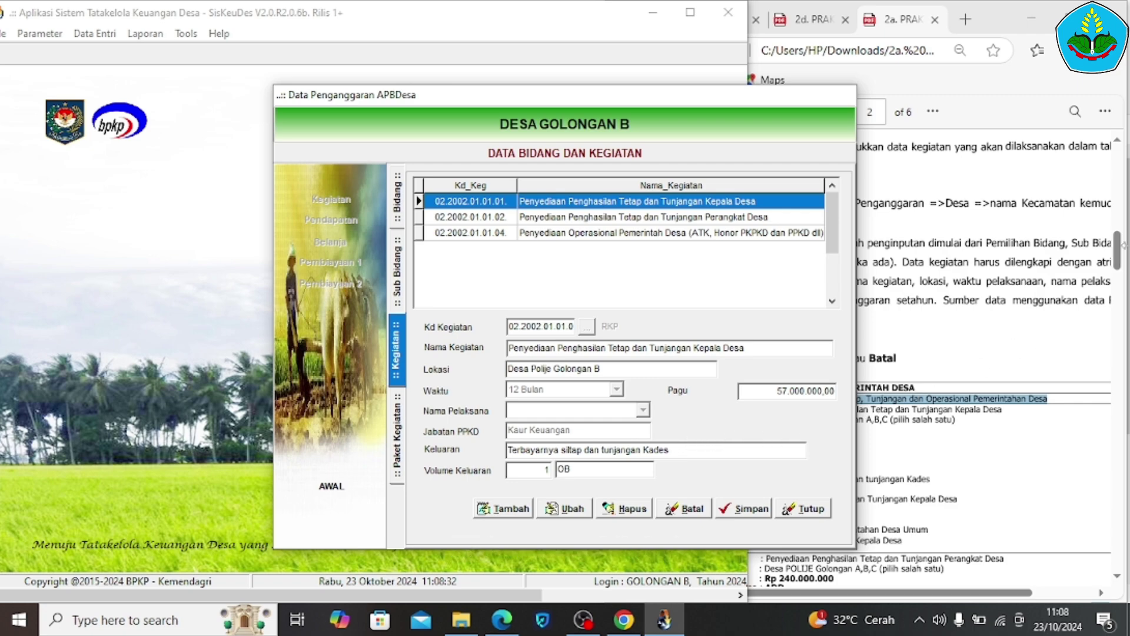
{"action": "left_click_drag", "start_coordinate": [1124, 253], "coordinate": [1124, 257]}
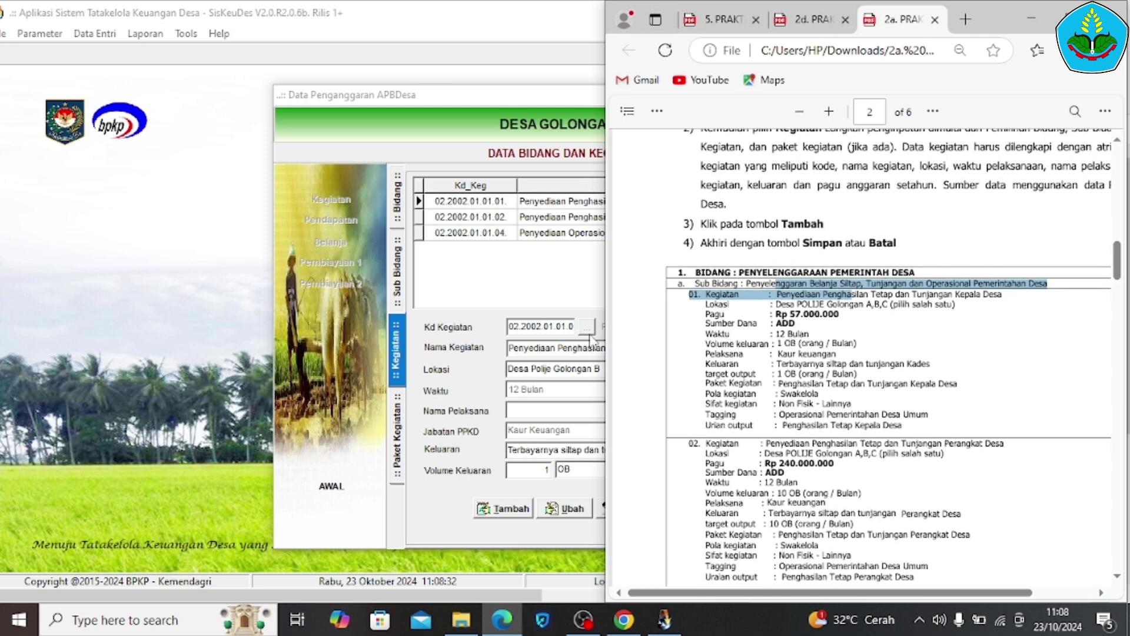
{"action": "left_click", "coordinate": [533, 301]}
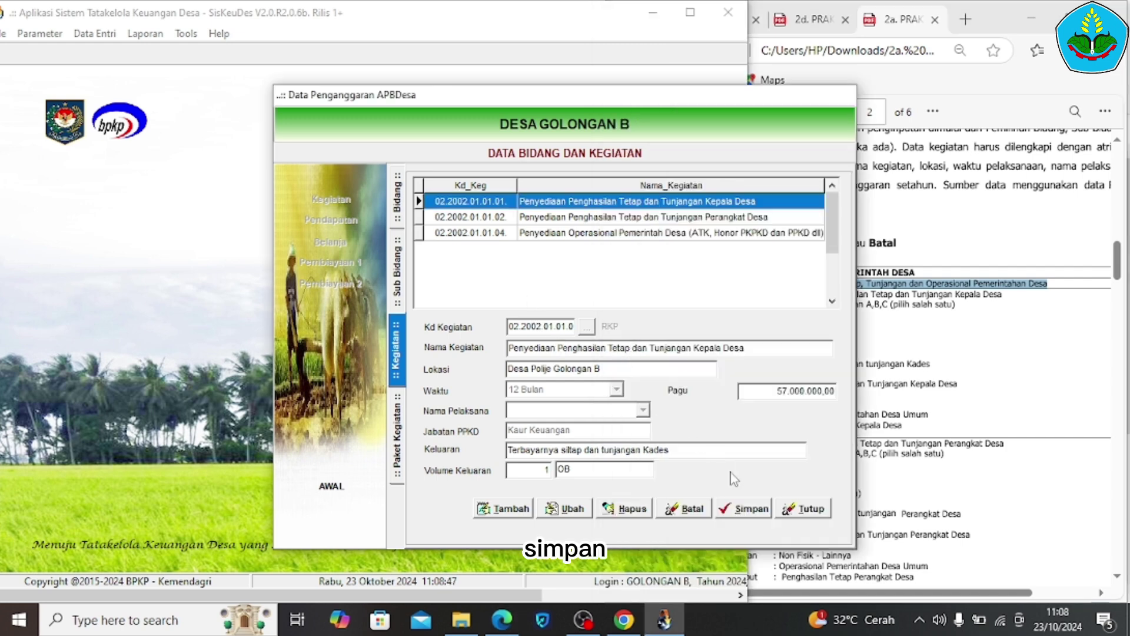
{"action": "left_click", "coordinate": [761, 510]}
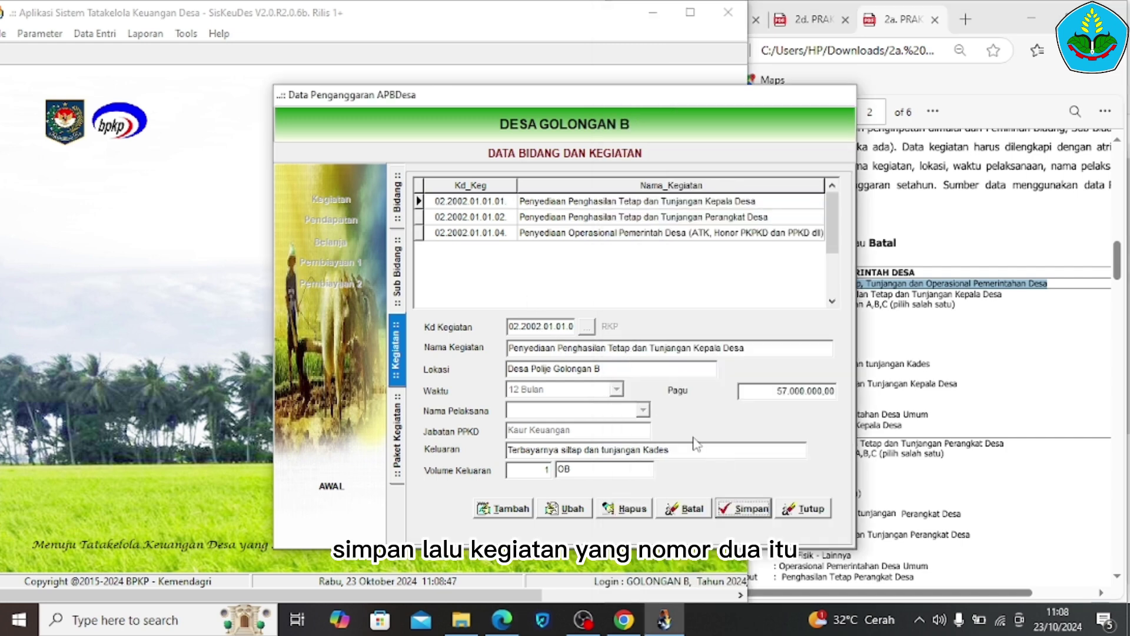
Open the Perangkat Desa activity's packages and compare its 240.000.000 Swakelola package with the PDF
{"action": "double_click", "coordinate": [536, 217]}
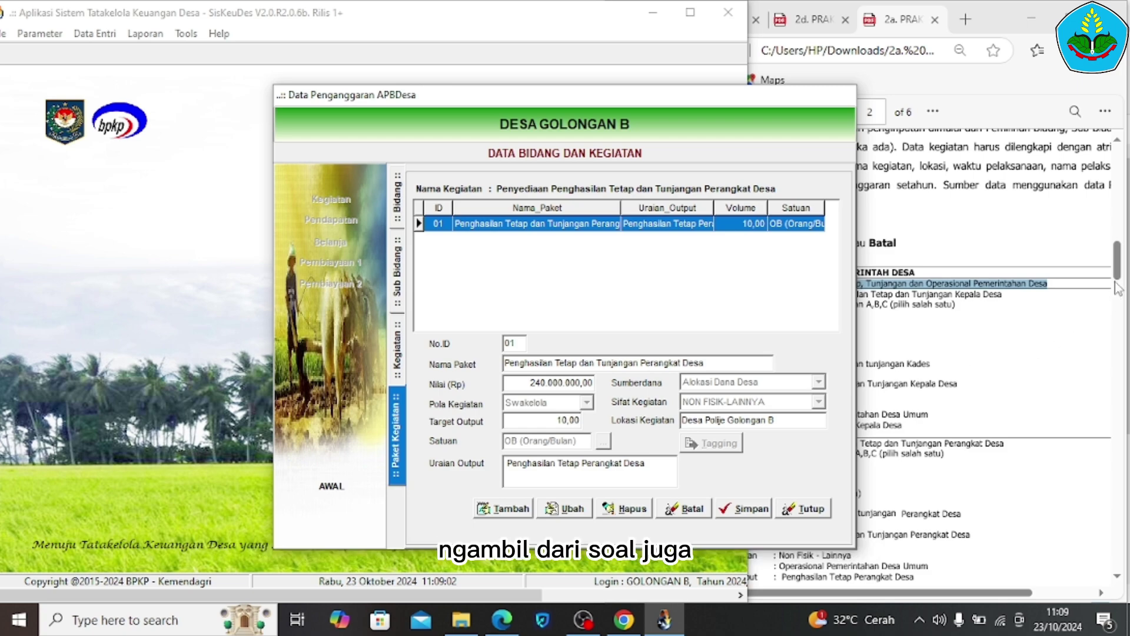
{"action": "left_click_drag", "start_coordinate": [1117, 291], "coordinate": [1116, 305]}
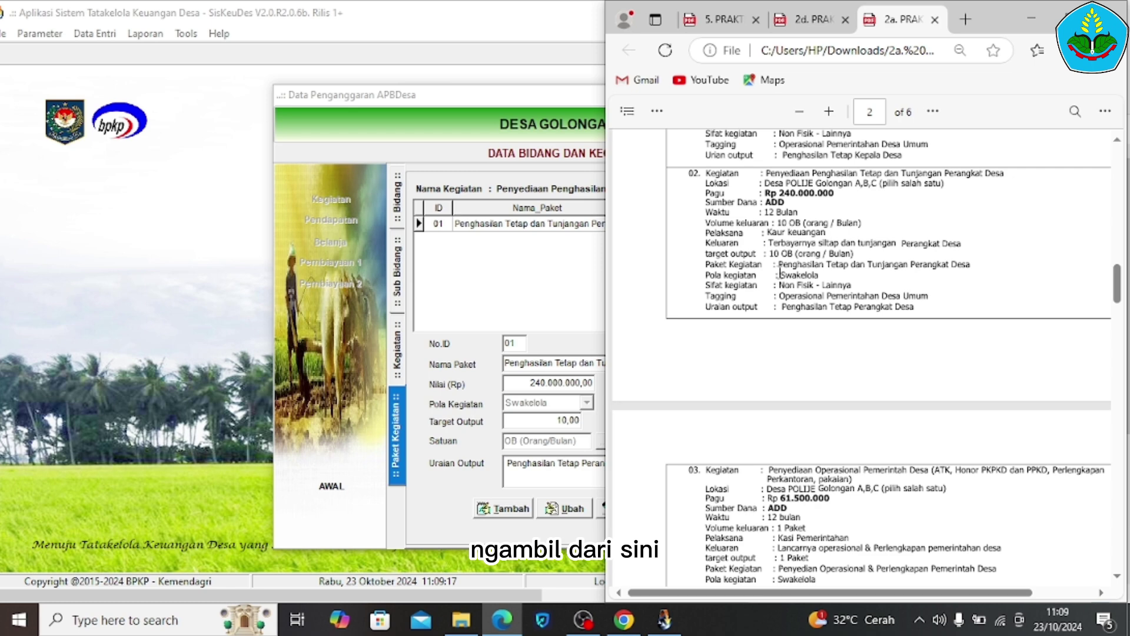
{"action": "left_click_drag", "start_coordinate": [795, 273], "coordinate": [819, 274]}
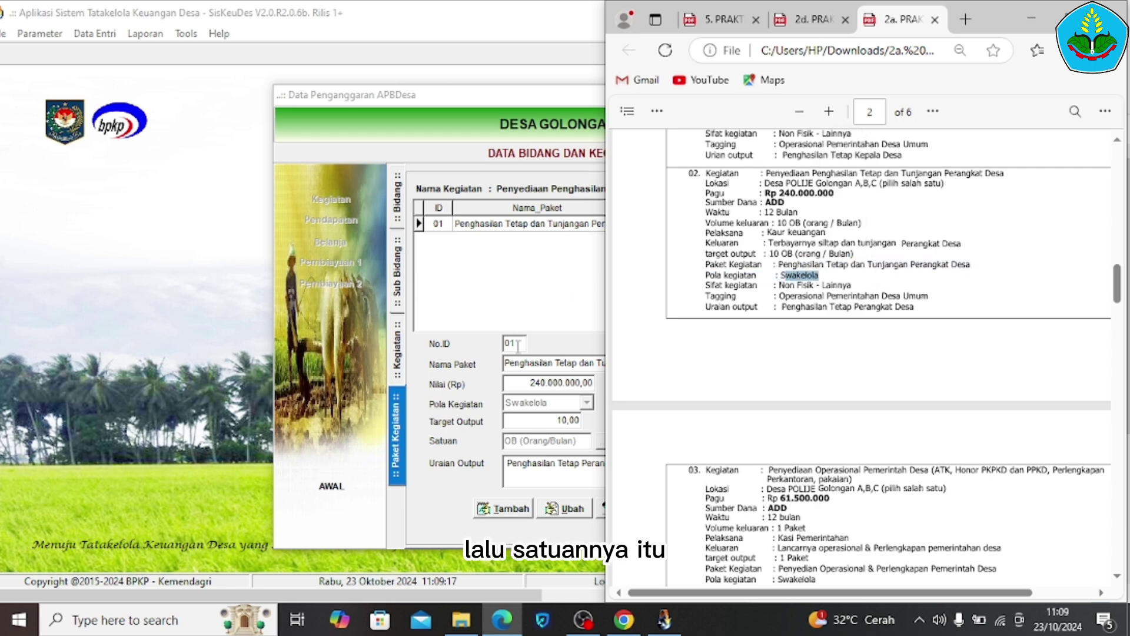
{"action": "left_click", "coordinate": [581, 409]}
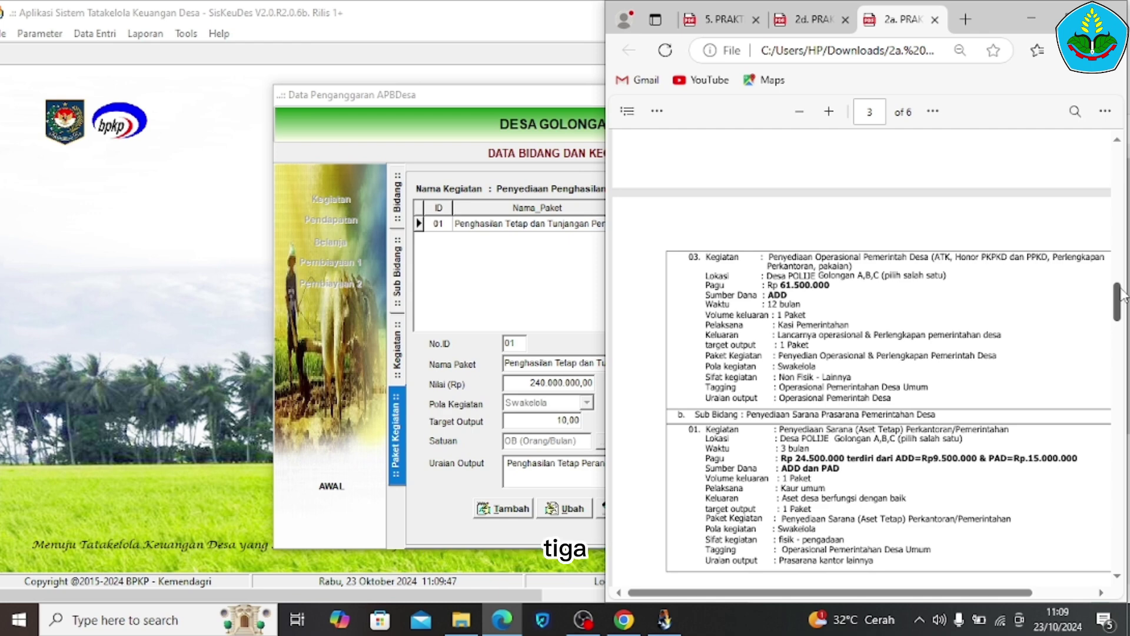
{"action": "left_click_drag", "start_coordinate": [1121, 295], "coordinate": [1122, 312]}
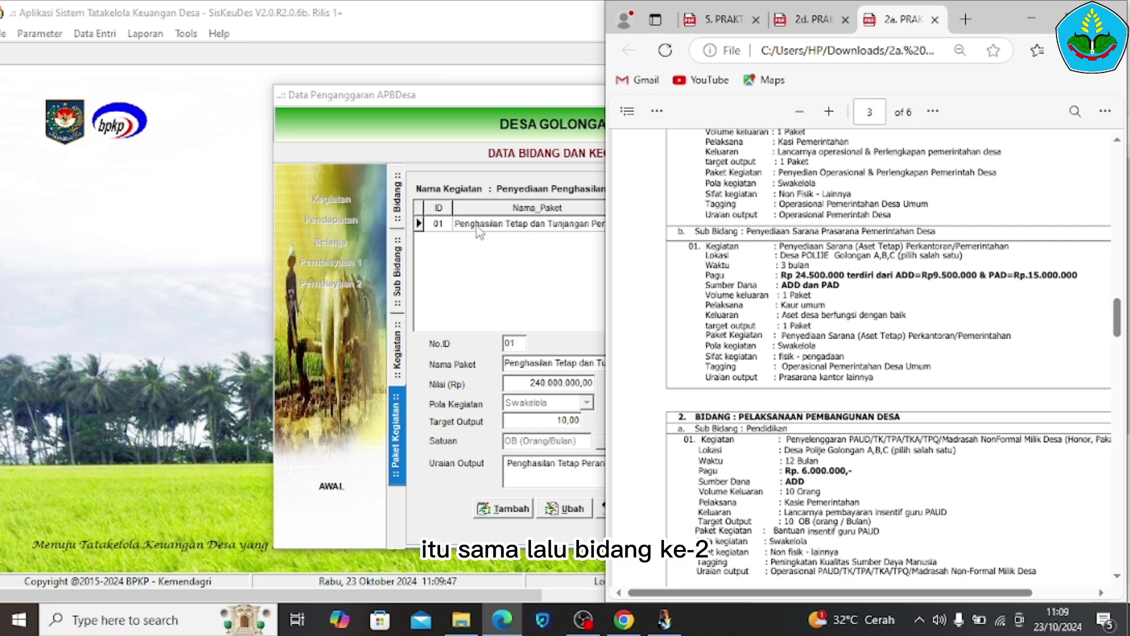
{"action": "left_click", "coordinate": [396, 197]}
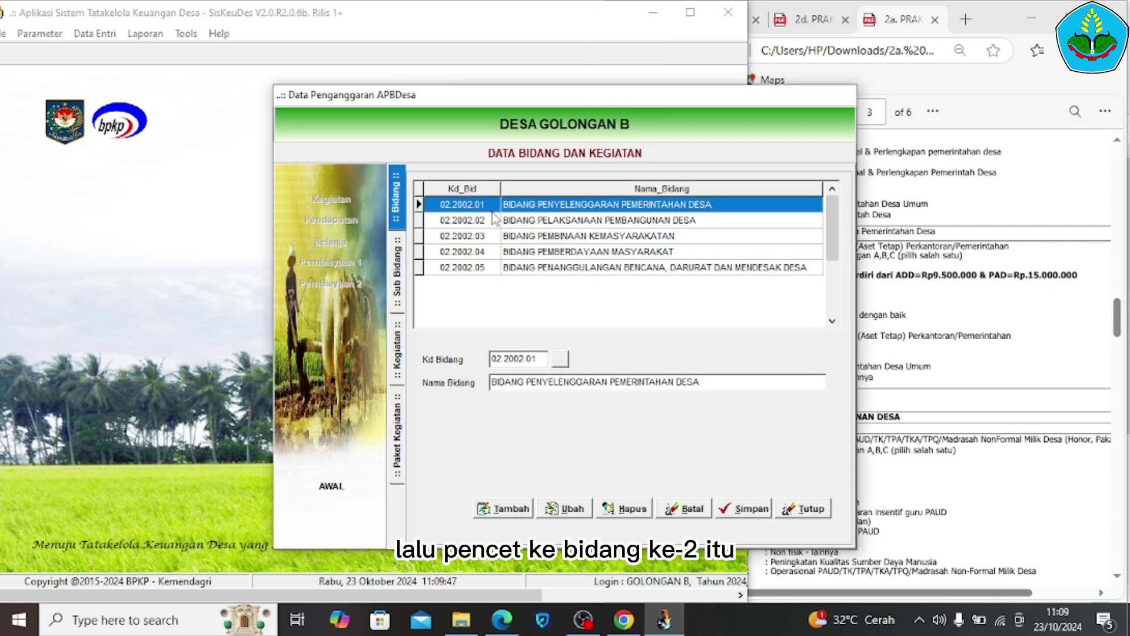
{"action": "double_click", "coordinate": [515, 221]}
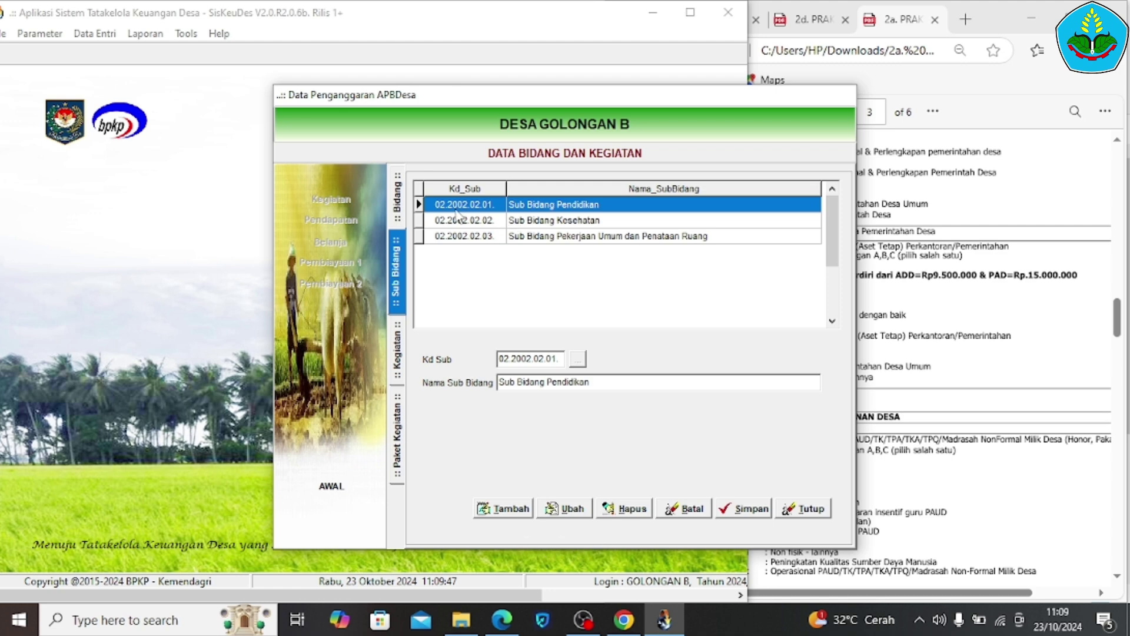
{"action": "left_click", "coordinate": [405, 213]}
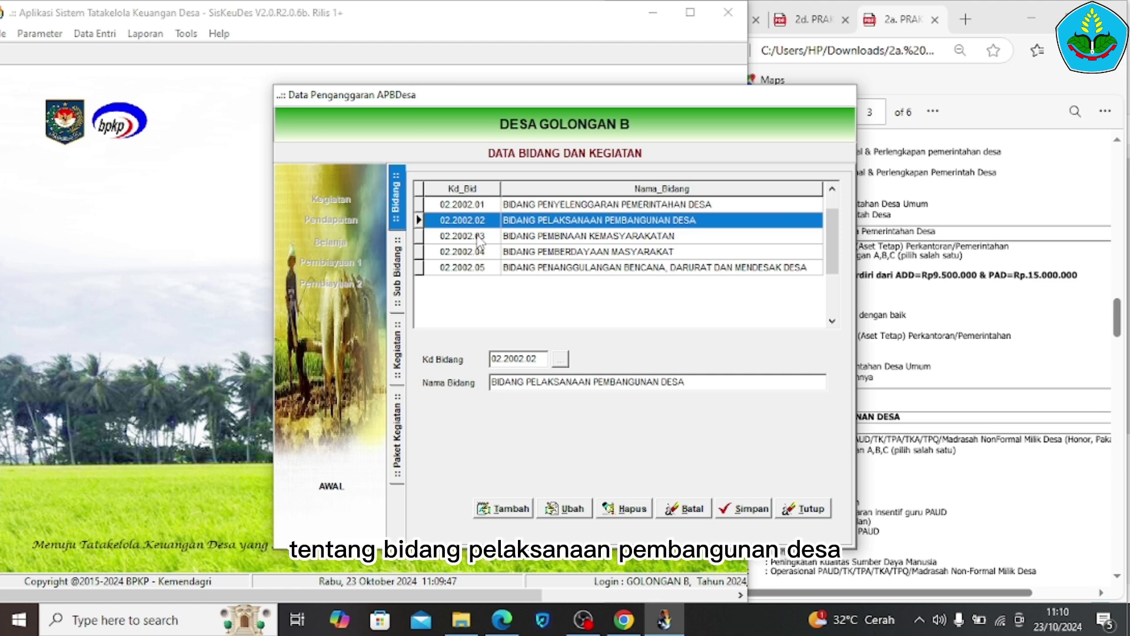
{"action": "double_click", "coordinate": [542, 222]}
{"action": "left_click", "coordinate": [543, 222]}
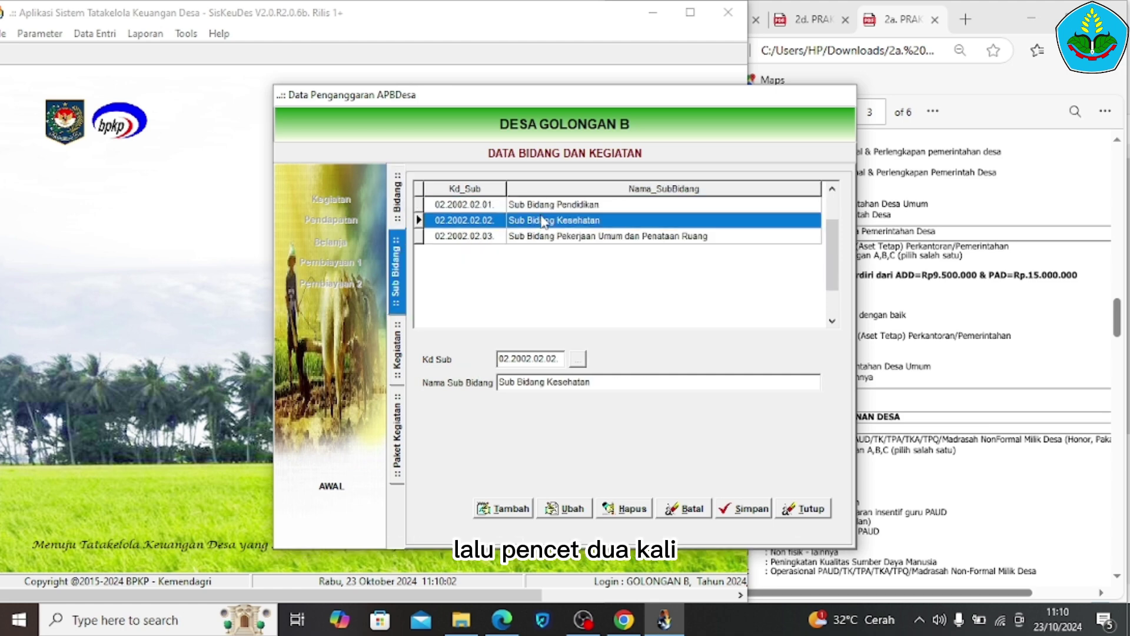
{"action": "double_click", "coordinate": [533, 205]}
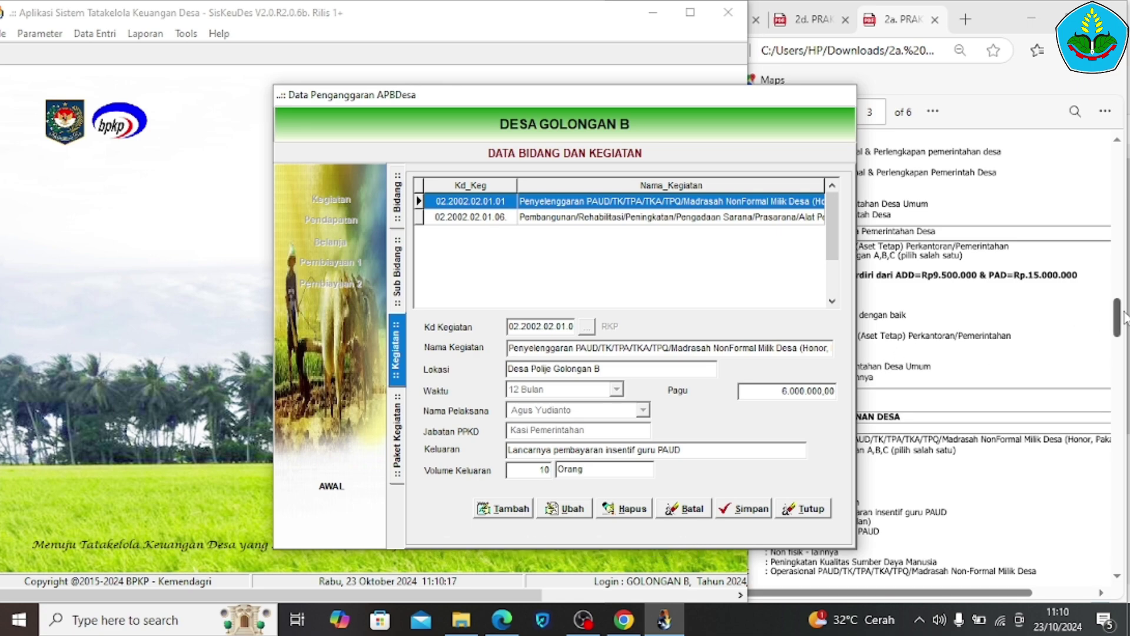
{"action": "left_click", "coordinate": [1114, 321]}
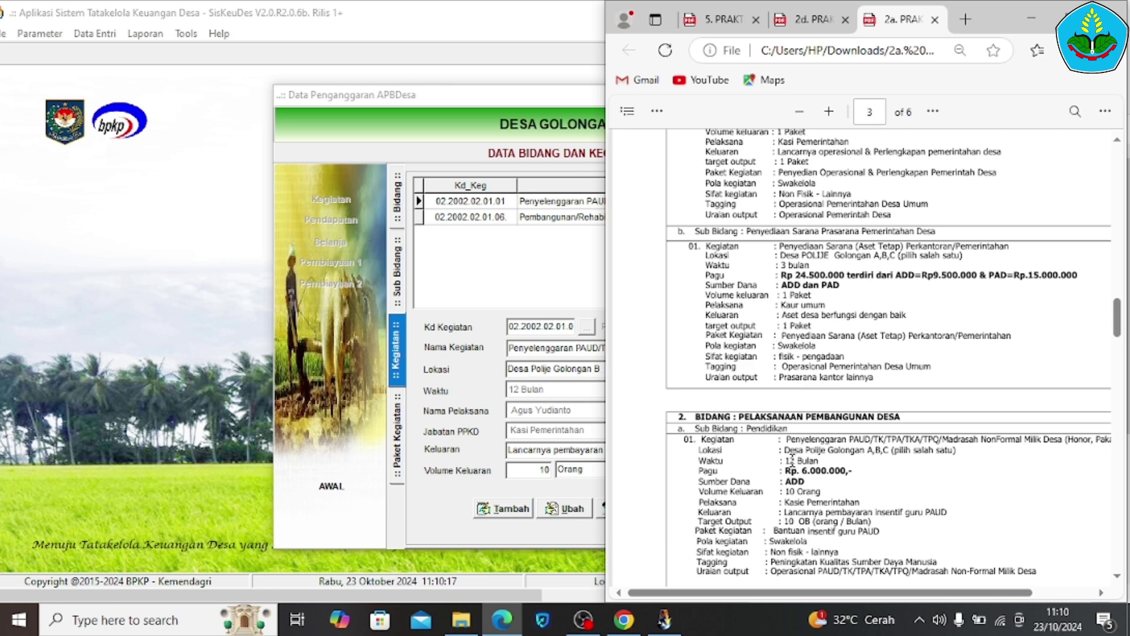
{"action": "left_click_drag", "start_coordinate": [785, 460], "coordinate": [819, 461]}
{"action": "left_click", "coordinate": [532, 403]}
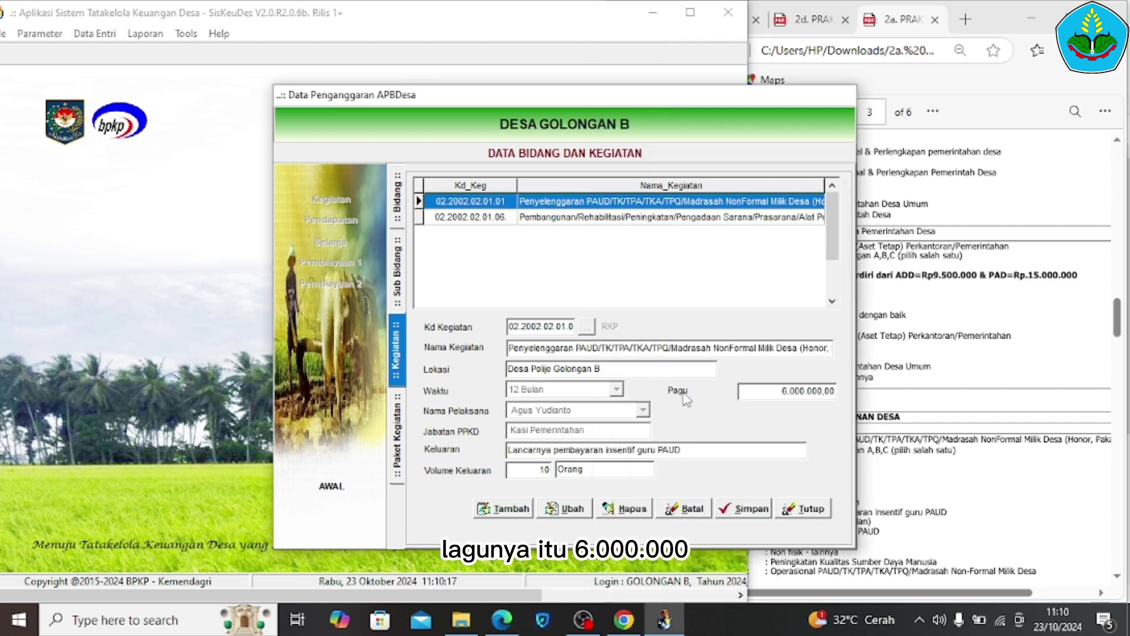
{"action": "left_click", "coordinate": [914, 421]}
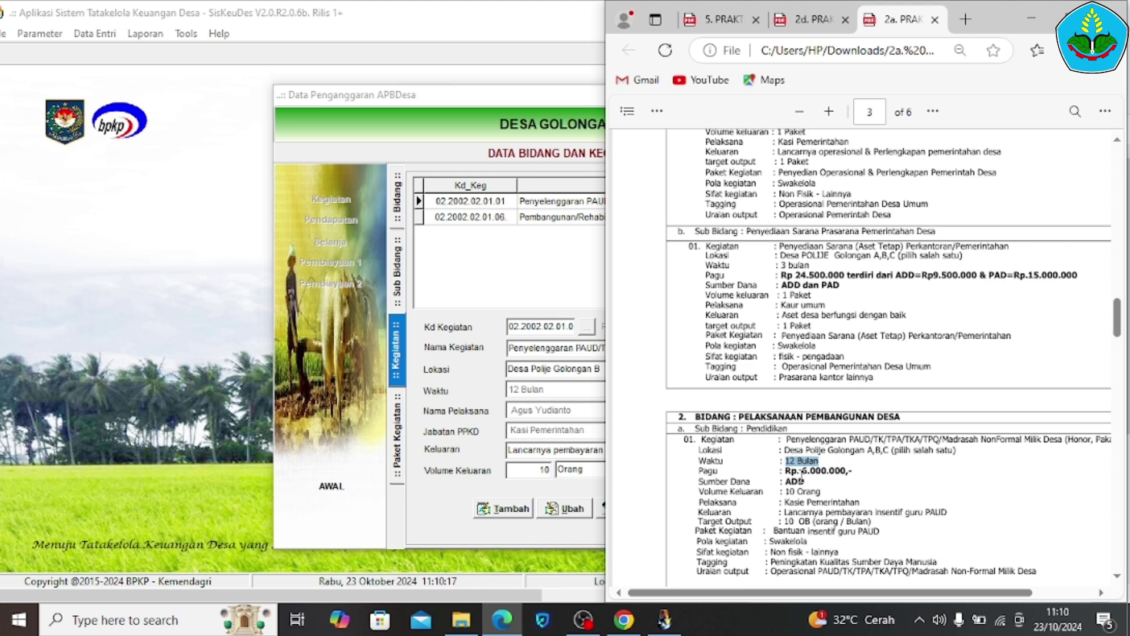
{"action": "left_click_drag", "start_coordinate": [802, 471], "coordinate": [848, 474]}
{"action": "left_click", "coordinate": [566, 433]}
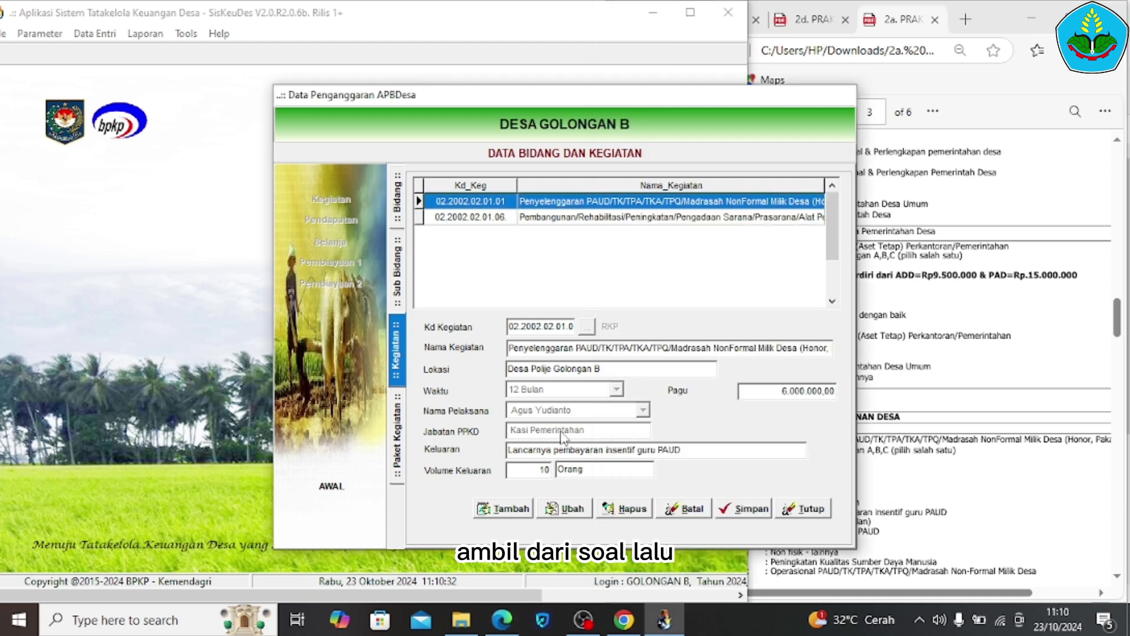
{"action": "left_click", "coordinate": [984, 347]}
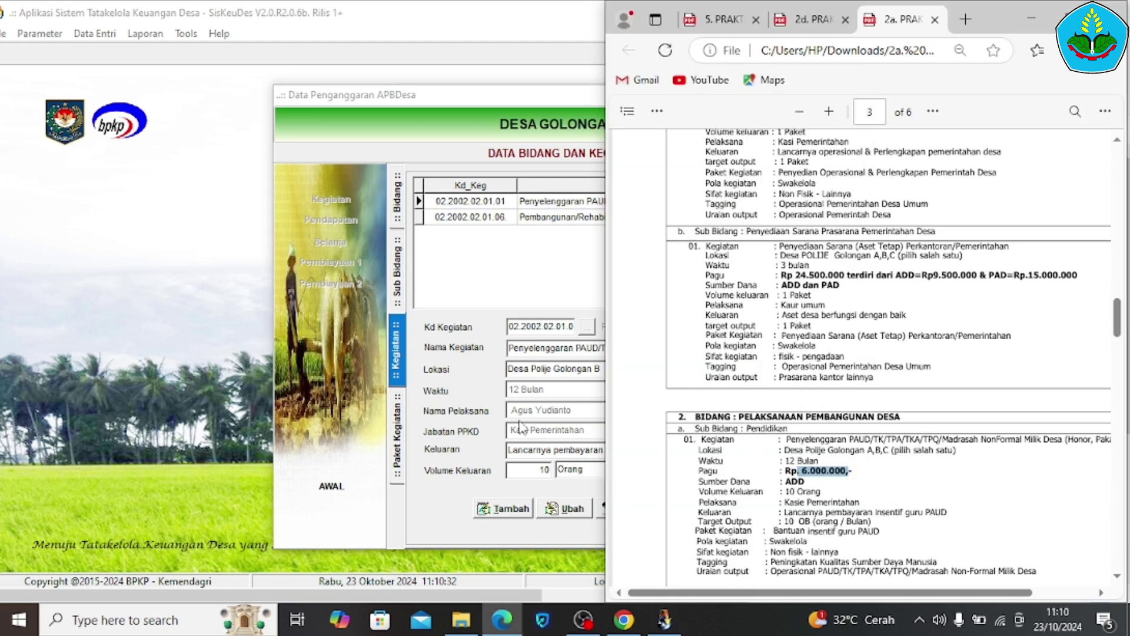
{"action": "left_click", "coordinate": [537, 428]}
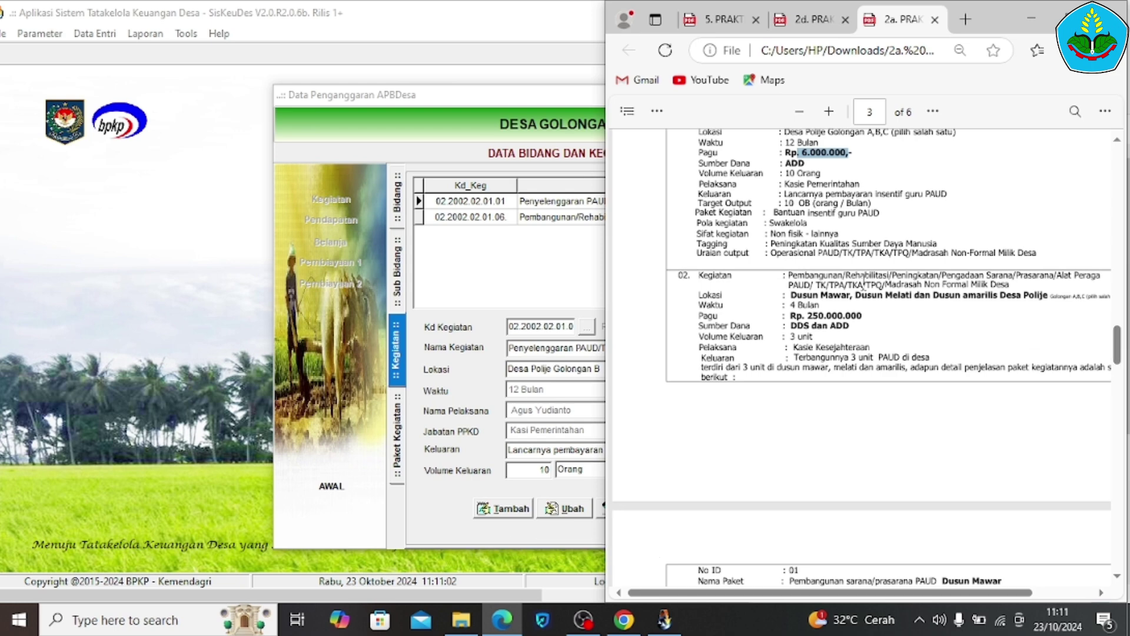
{"action": "left_click", "coordinate": [559, 223]}
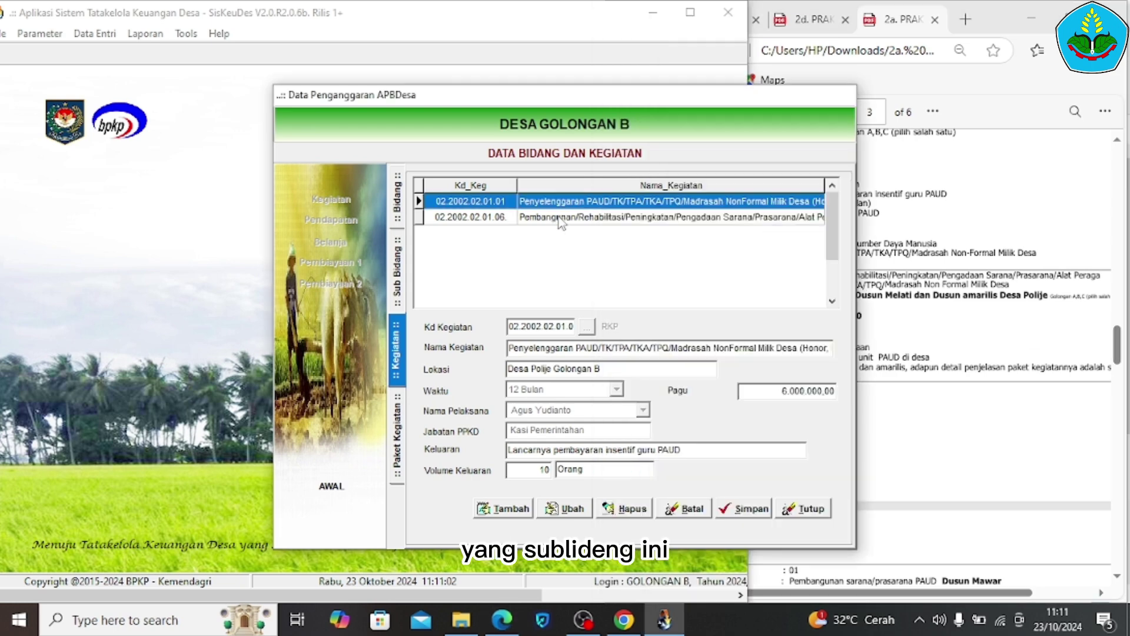
Save the Dusun Amrilis package of 76.576.000, then review the Dusun Mawar and Melati packages
{"action": "double_click", "coordinate": [559, 218]}
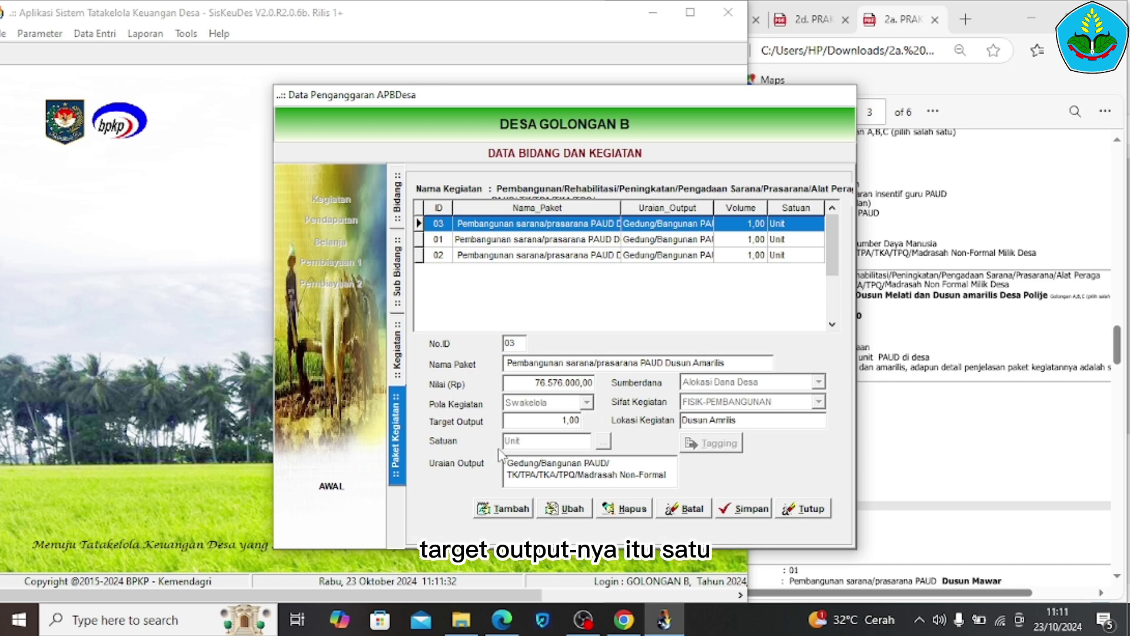
{"action": "scroll", "coordinate": [871, 401], "scroll_direction": "down", "scroll_amount": 2}
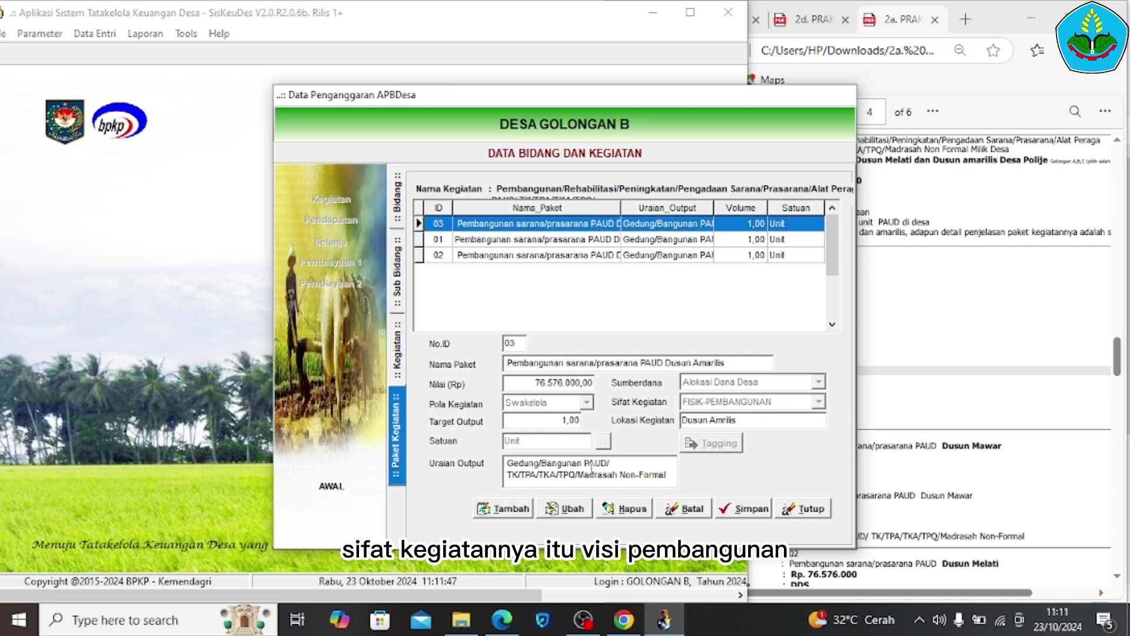
{"action": "left_click", "coordinate": [737, 507]}
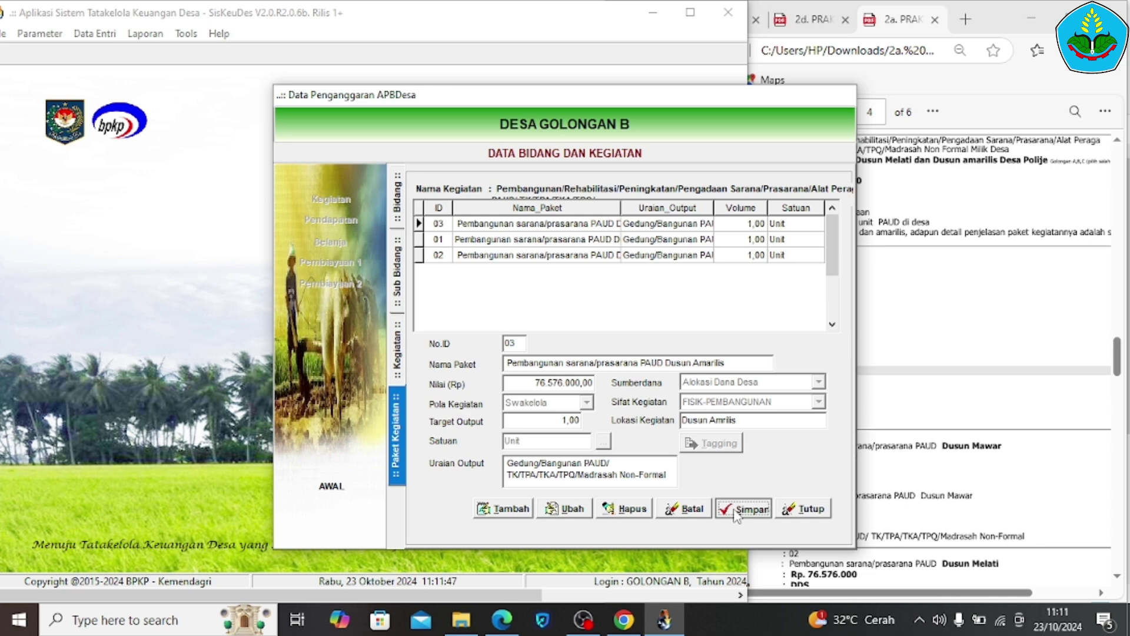
{"action": "left_click", "coordinate": [506, 245]}
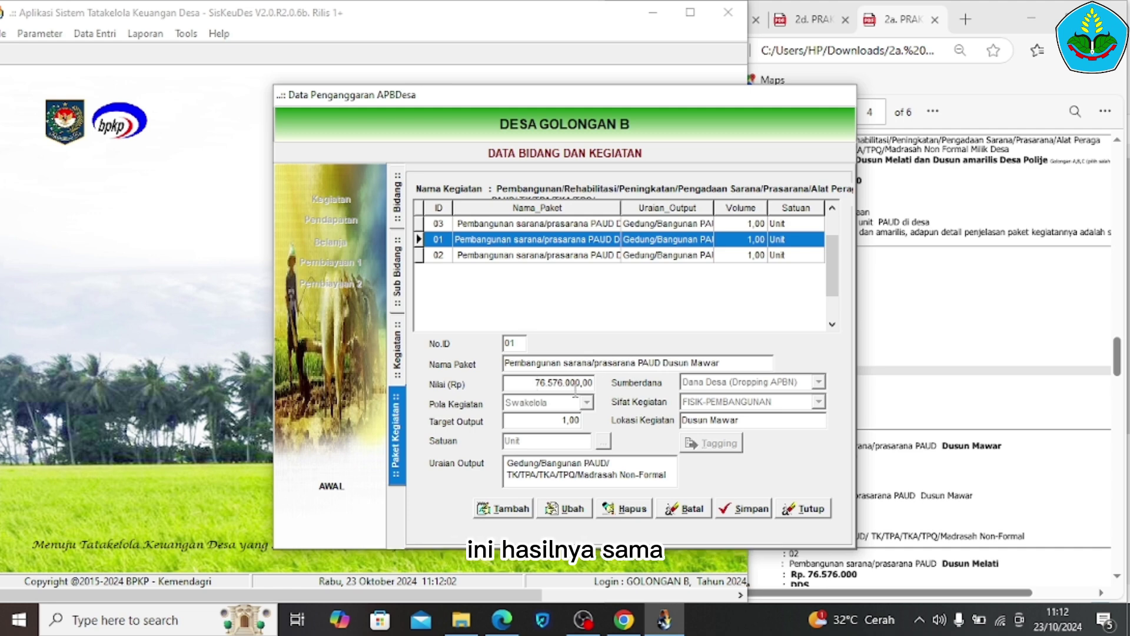
{"action": "left_click", "coordinate": [586, 256]}
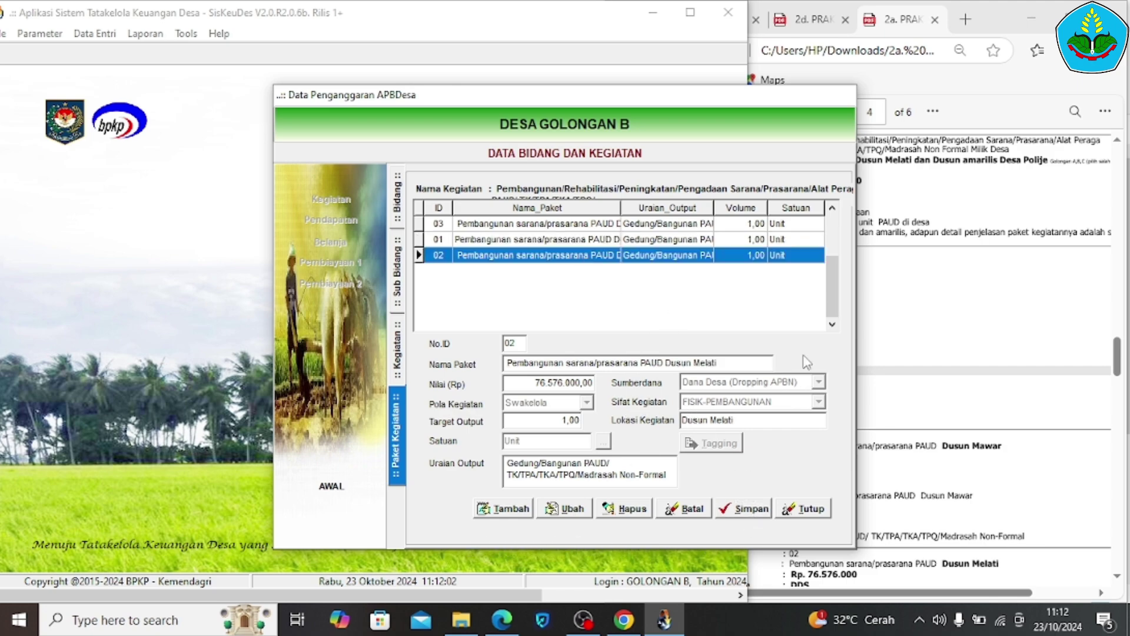
Scroll the 2b practicum PDF to the Pendapatan Desa table on page 2
{"action": "left_click", "coordinate": [1122, 376]}
{"action": "scroll", "coordinate": [1121, 377], "scroll_direction": "down", "scroll_amount": 6}
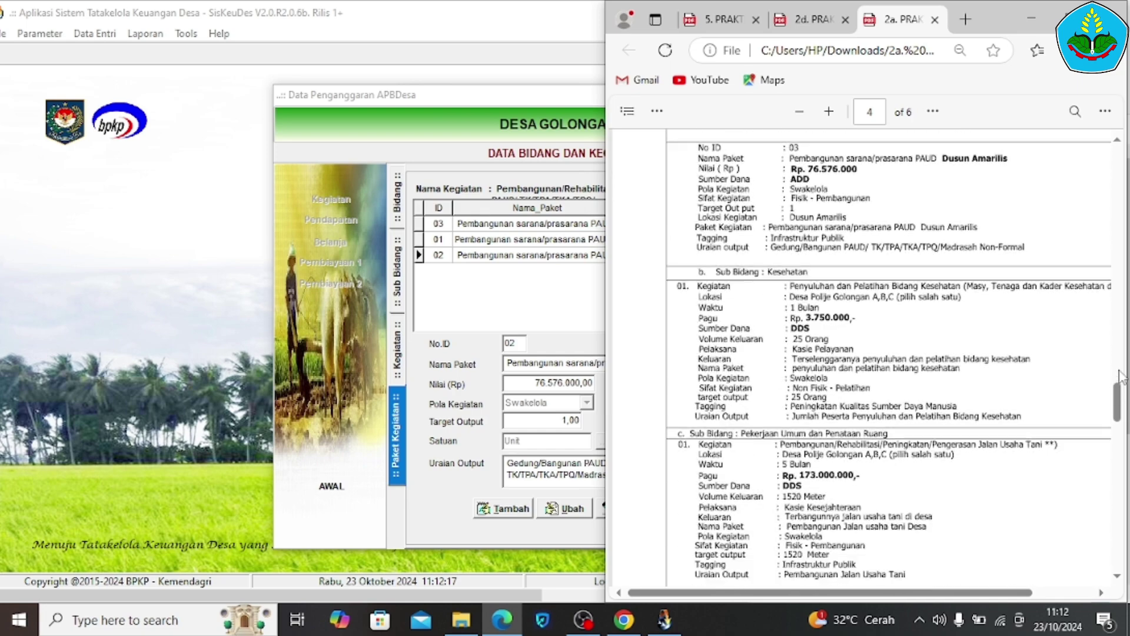
{"action": "scroll", "coordinate": [1121, 377], "scroll_direction": "down", "scroll_amount": 5}
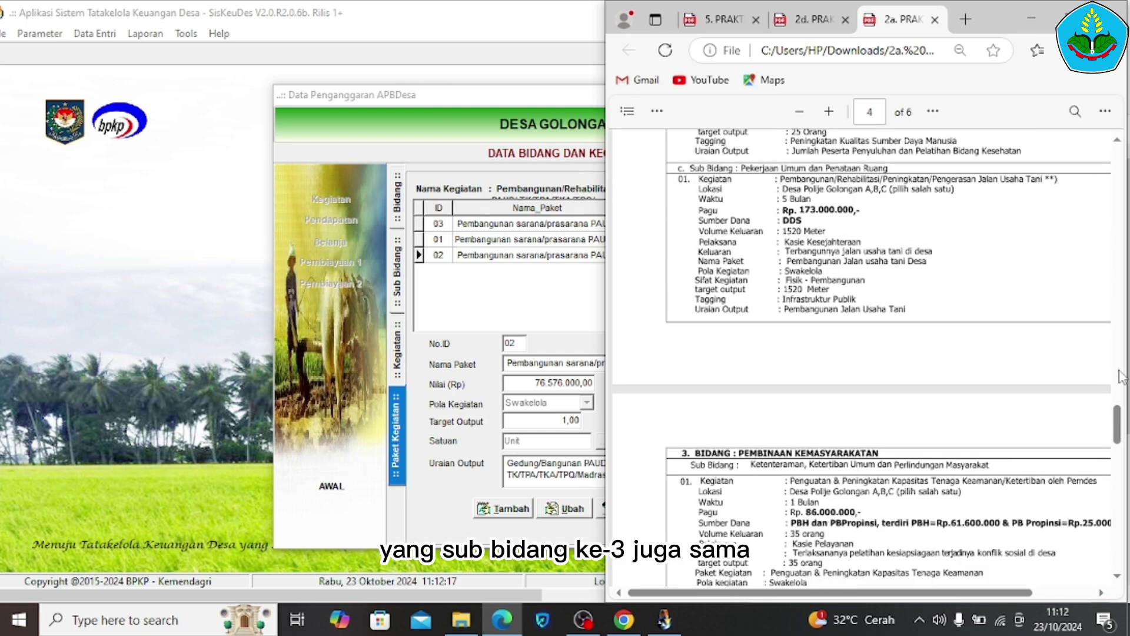
{"action": "scroll", "coordinate": [1122, 377], "scroll_direction": "down", "scroll_amount": 3}
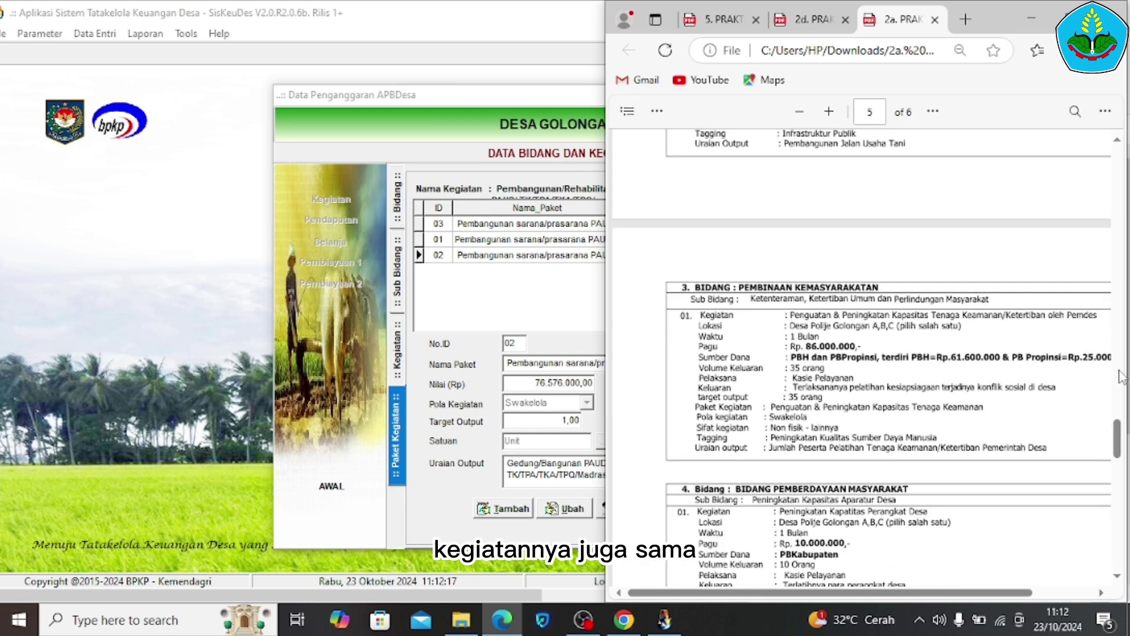
{"action": "scroll", "coordinate": [1121, 376], "scroll_direction": "down", "scroll_amount": 1}
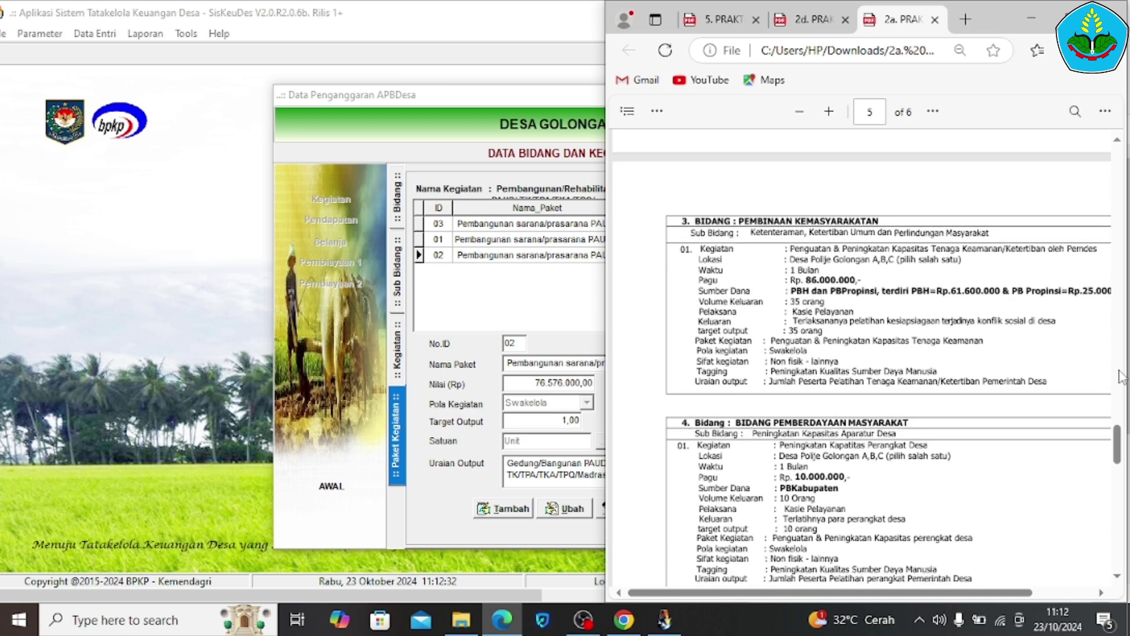
{"action": "scroll", "coordinate": [1121, 377], "scroll_direction": "down", "scroll_amount": 3}
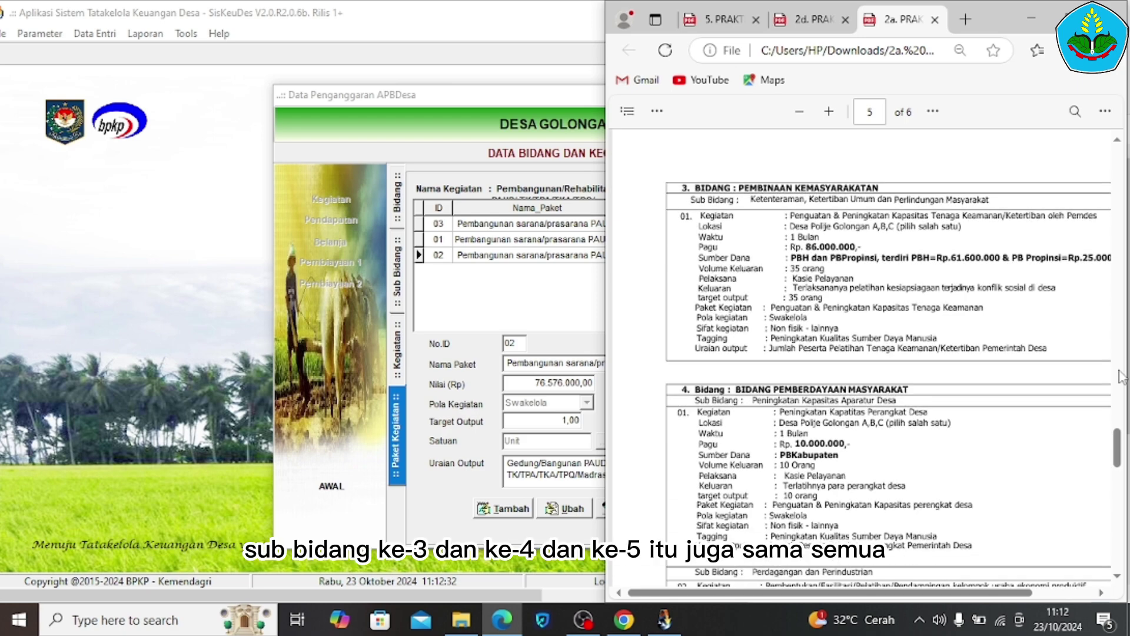
{"action": "scroll", "coordinate": [1121, 377], "scroll_direction": "down", "scroll_amount": 4}
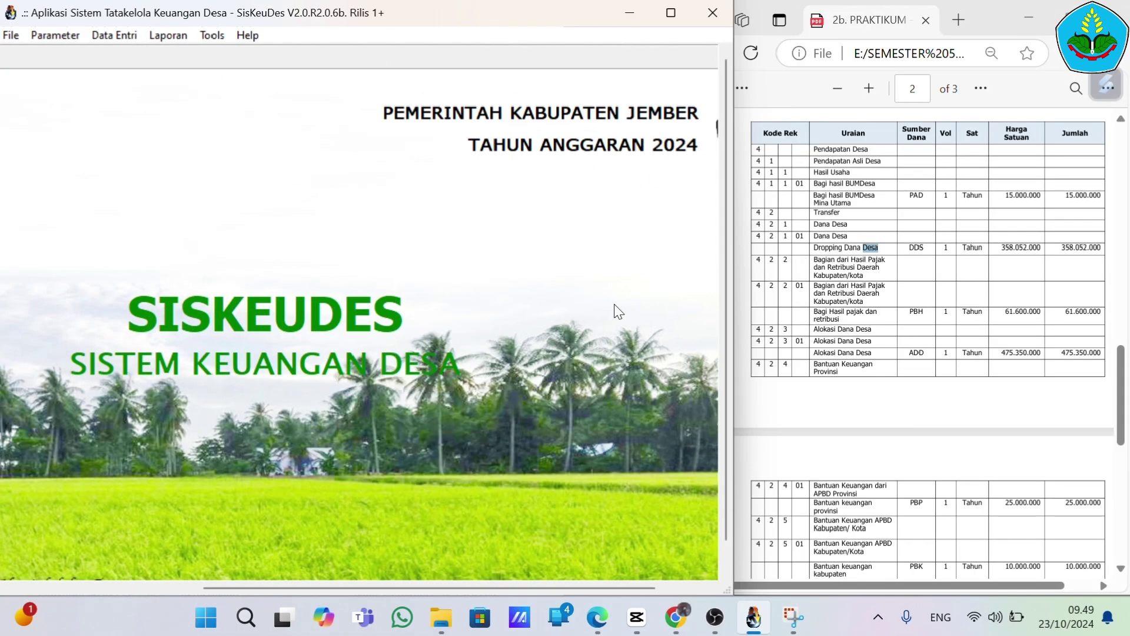
Open the Data Entri menu and expand its Penganggaran submenu
{"action": "left_click", "coordinate": [593, 36]}
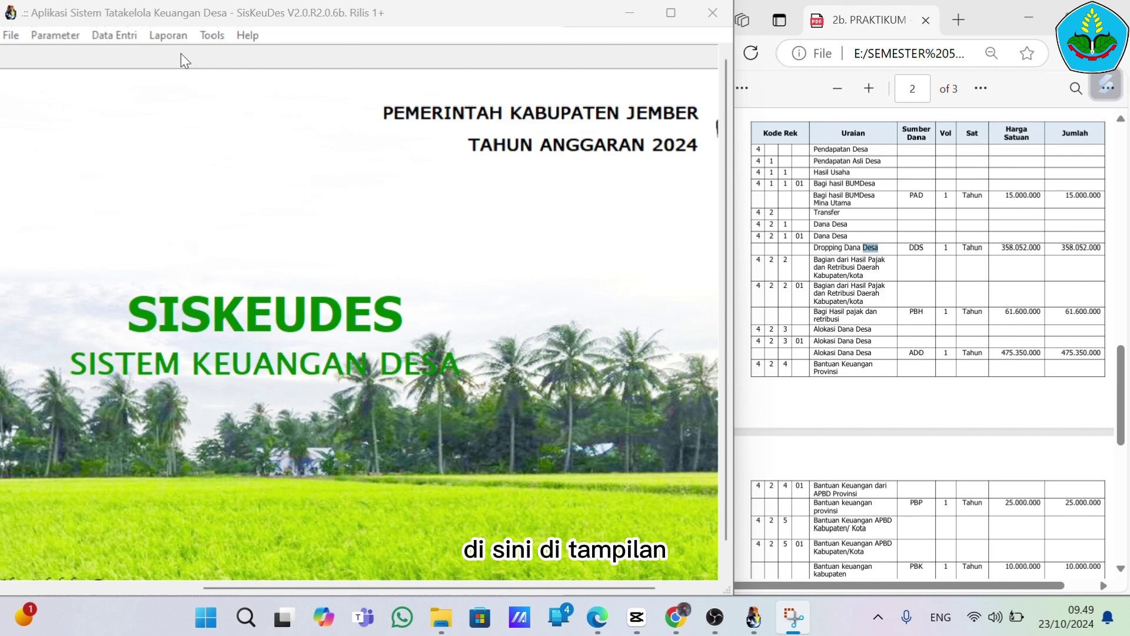
{"action": "left_click", "coordinate": [121, 36]}
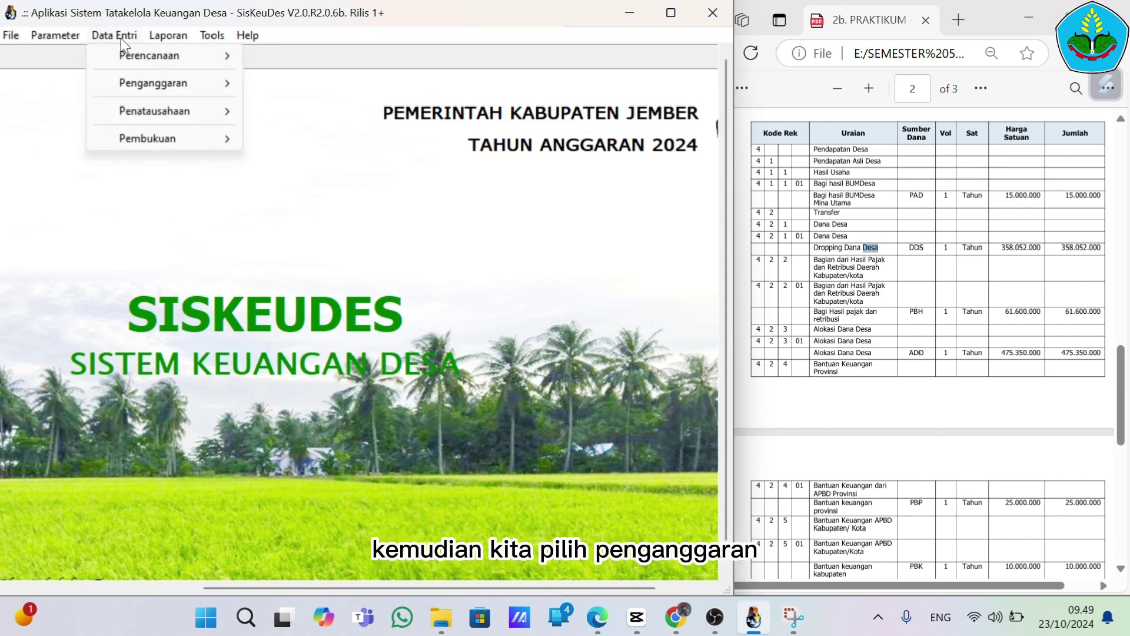
{"action": "mouse_move", "coordinate": [156, 87]}
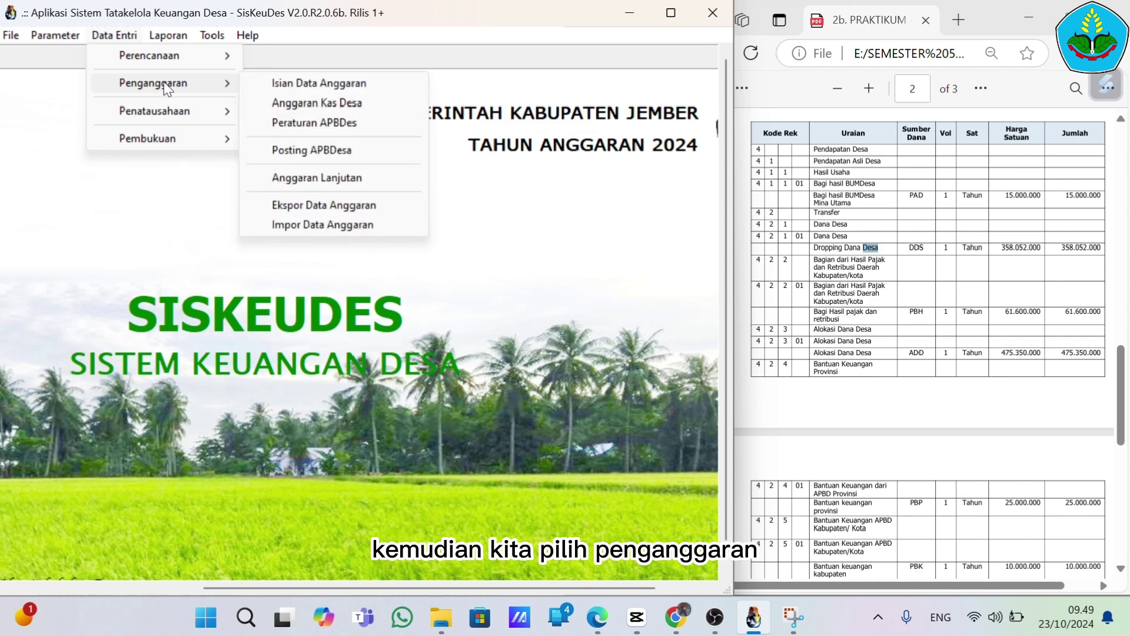
Open the Pendapatan budget with six accounts totalling 945.002.000,00 and move it beside the PDF
{"action": "left_click", "coordinate": [271, 86]}
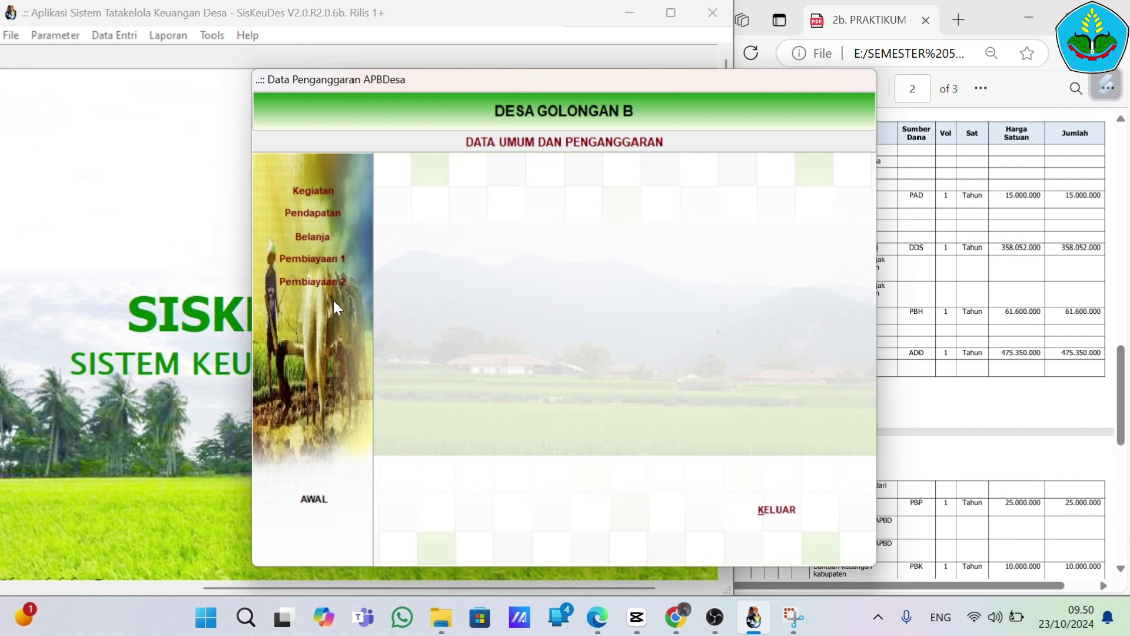
{"action": "left_click", "coordinate": [316, 214]}
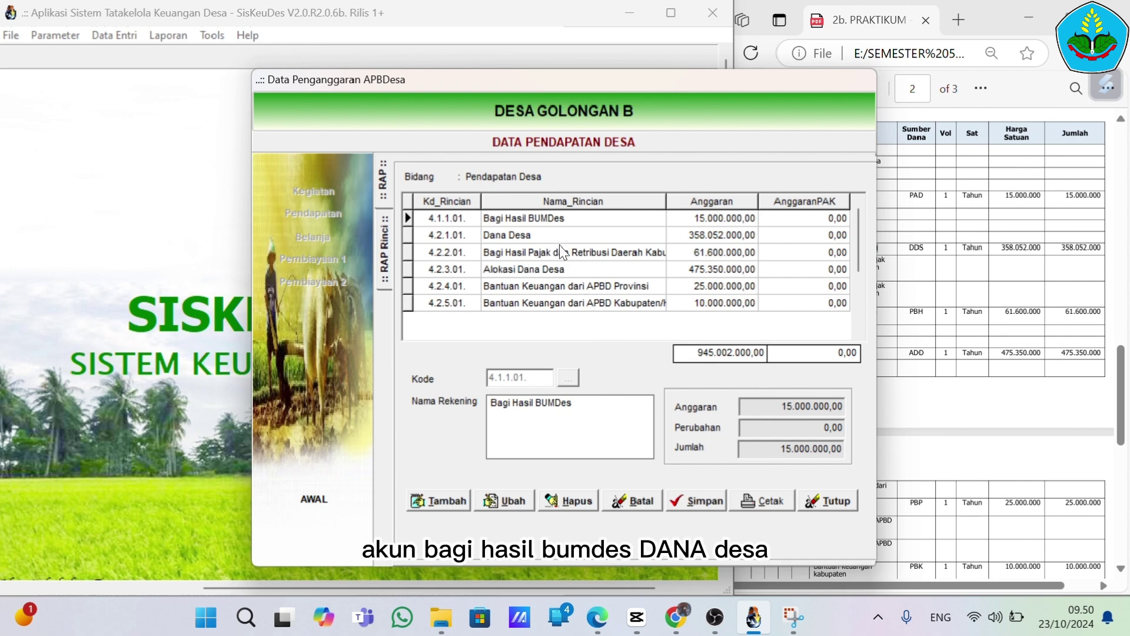
{"action": "left_click_drag", "start_coordinate": [623, 79], "coordinate": [429, 75]}
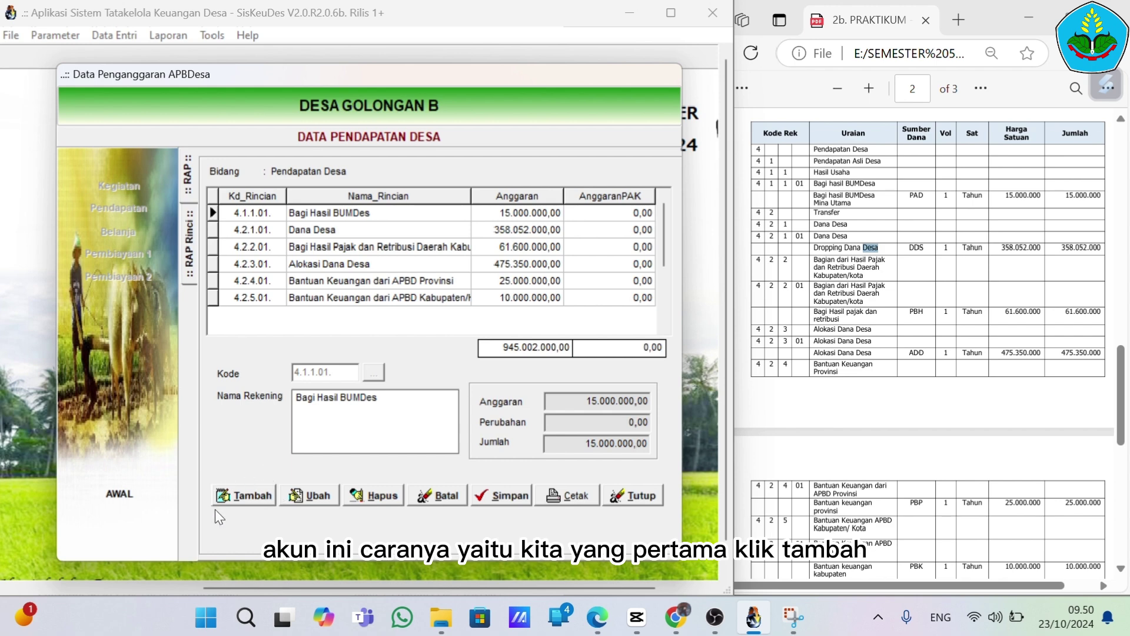
{"action": "left_click", "coordinate": [255, 492]}
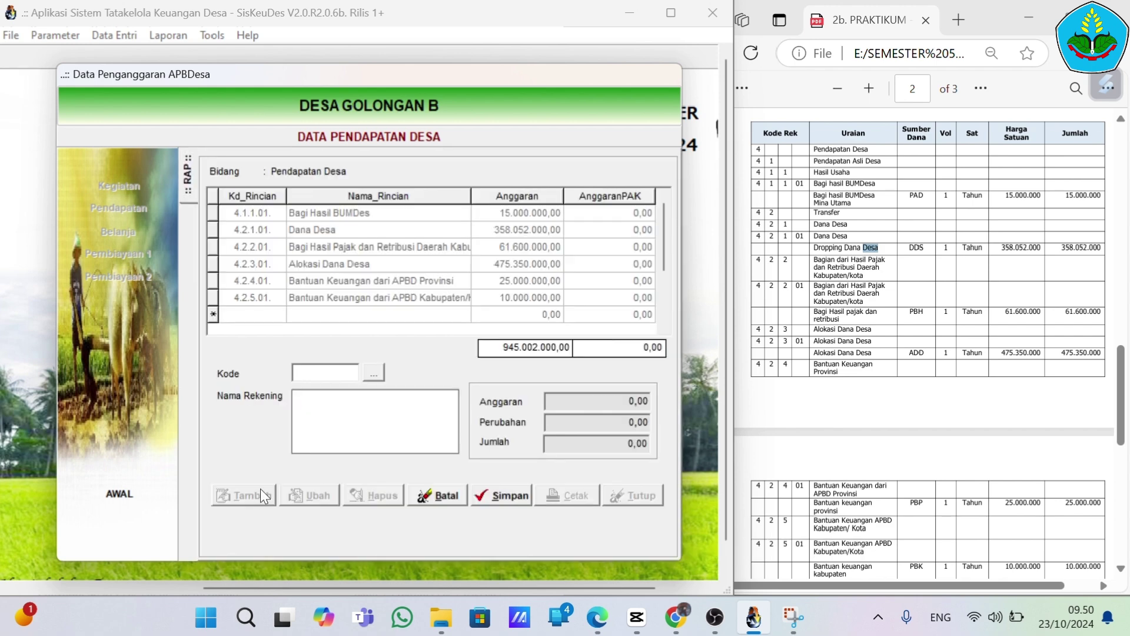
{"action": "left_click", "coordinate": [374, 373]}
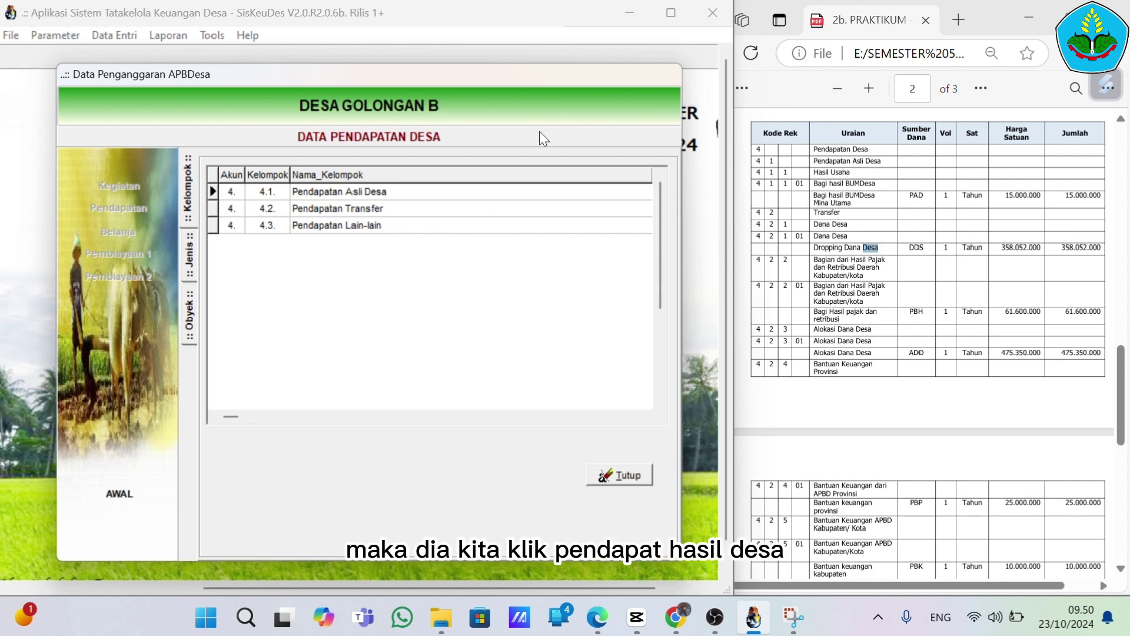
{"action": "left_click", "coordinate": [459, 197]}
{"action": "double_click", "coordinate": [459, 194]}
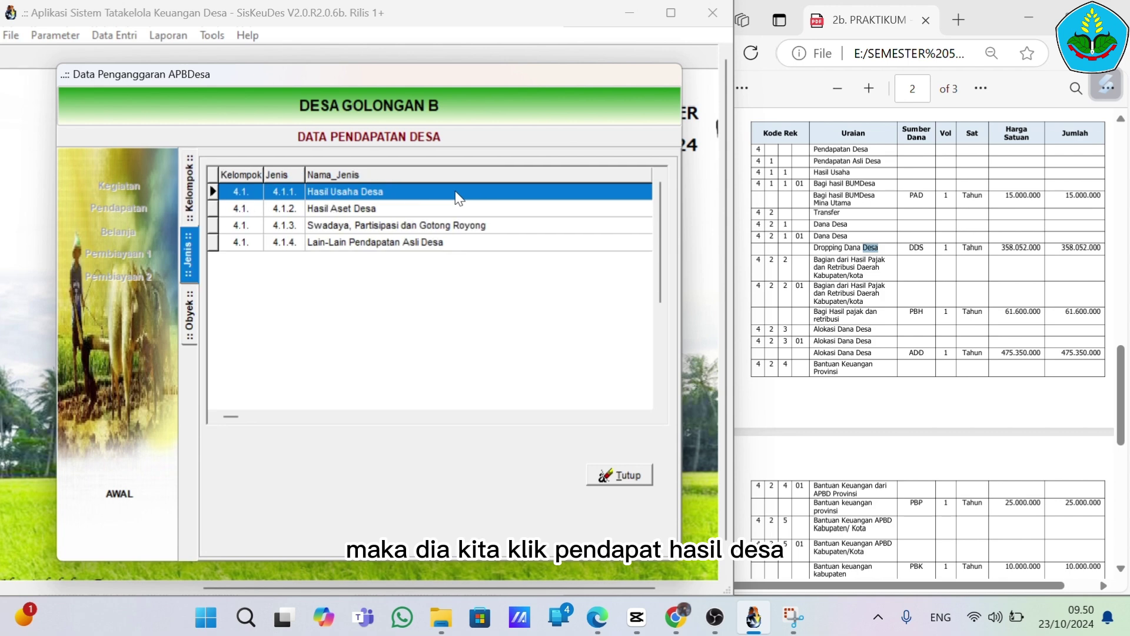
{"action": "double_click", "coordinate": [436, 196]}
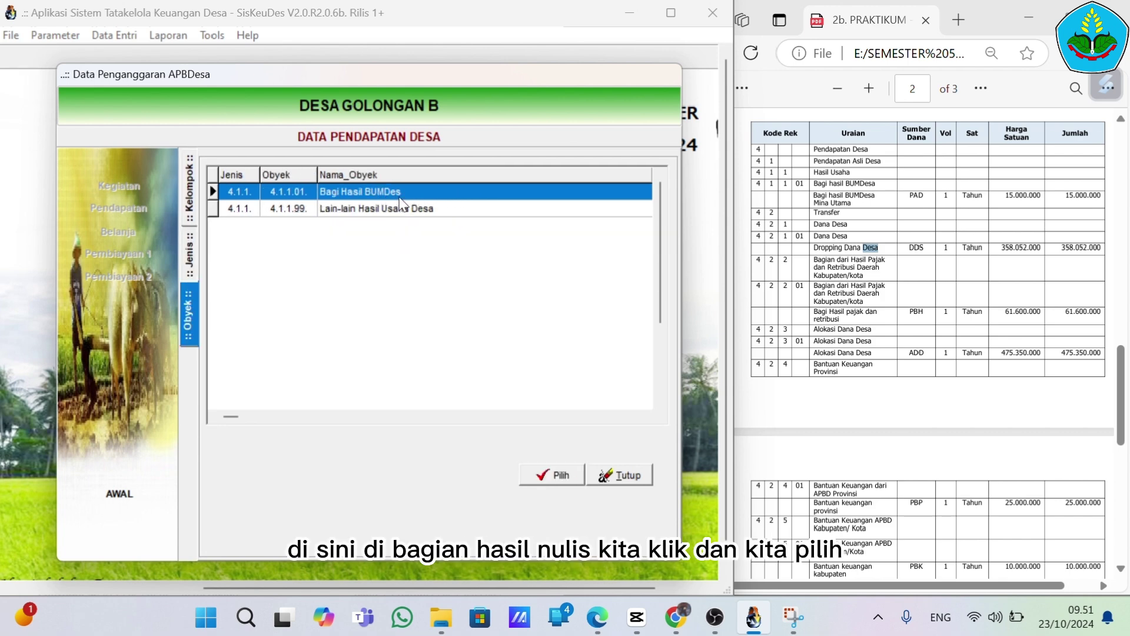
{"action": "left_click", "coordinate": [617, 479]}
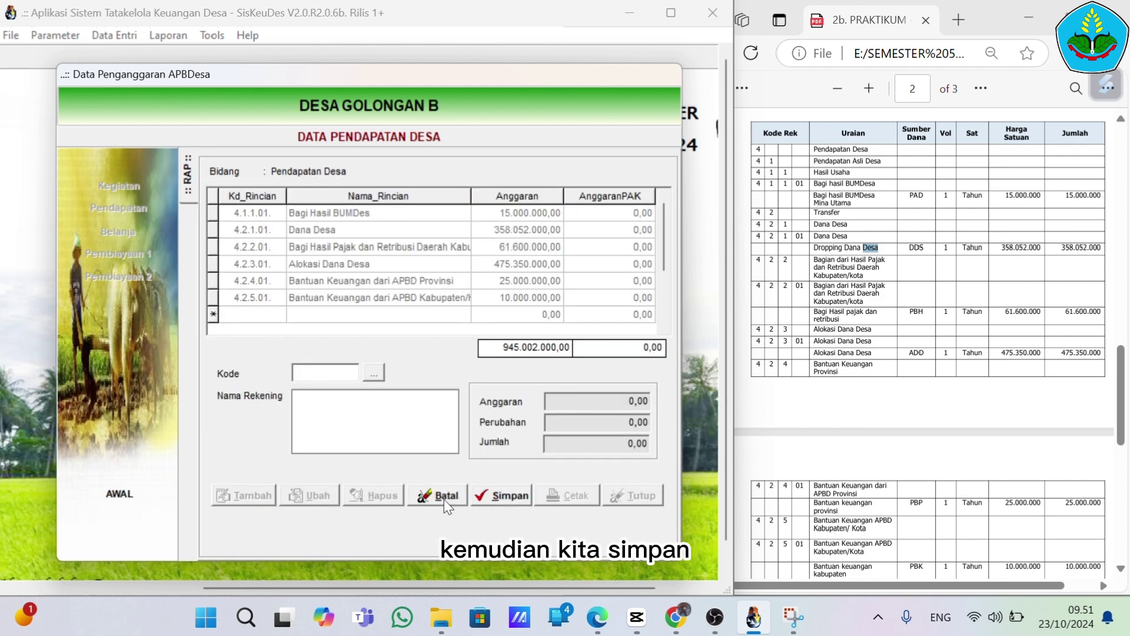
{"action": "left_click", "coordinate": [439, 497]}
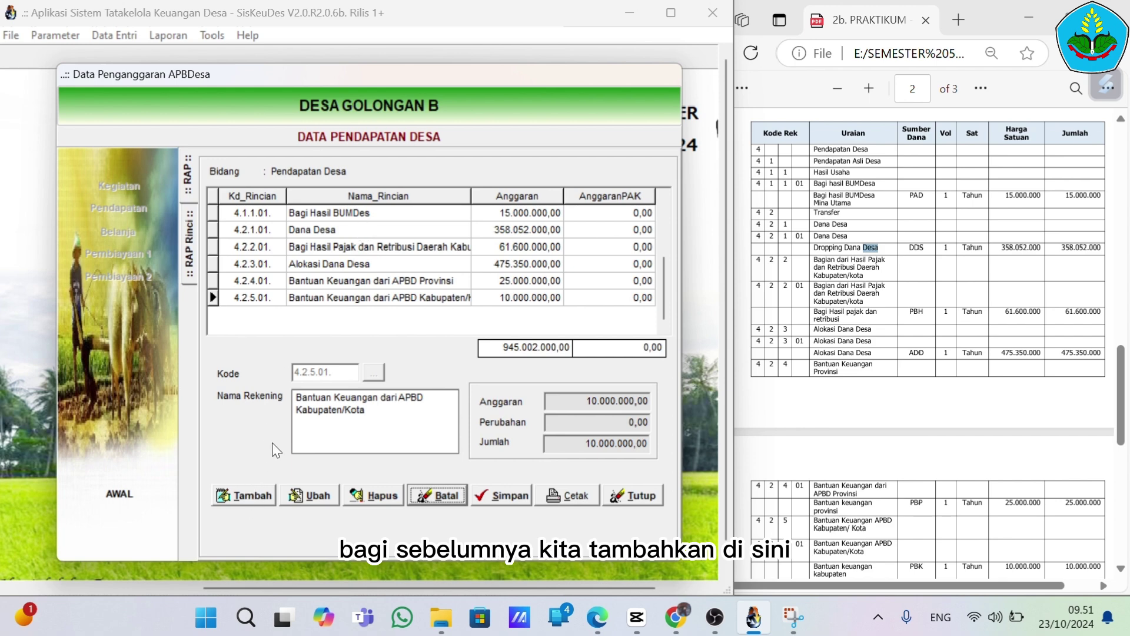
Start a new revenue row, browse the Pendapatan Transfer > Dana Desa codes, then cancel it
{"action": "left_click", "coordinate": [248, 495]}
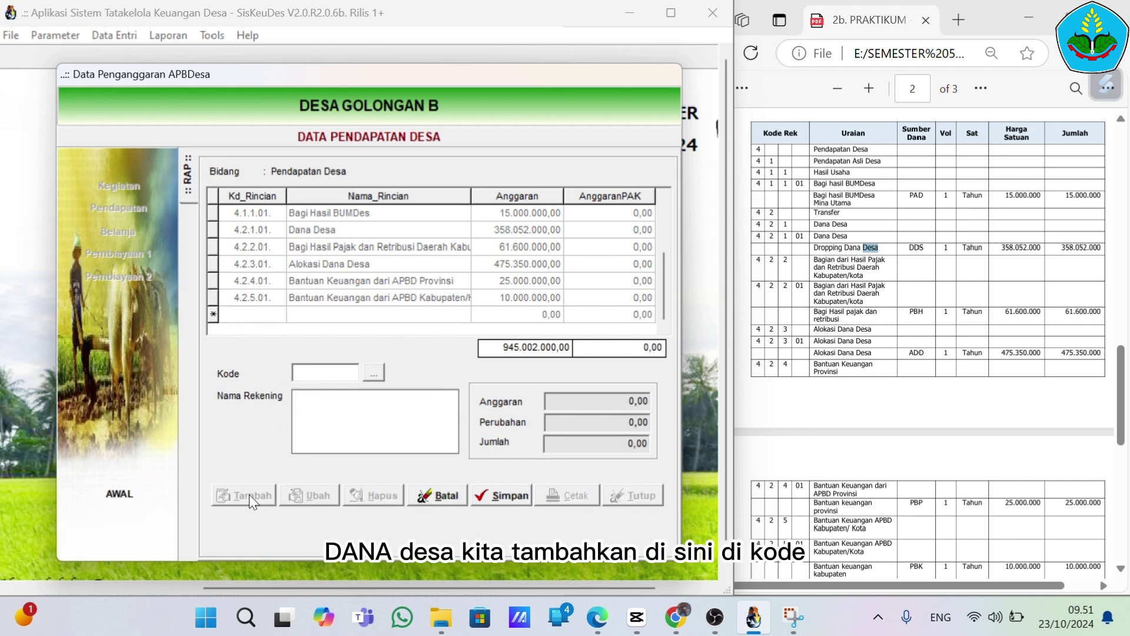
{"action": "left_click", "coordinate": [373, 372]}
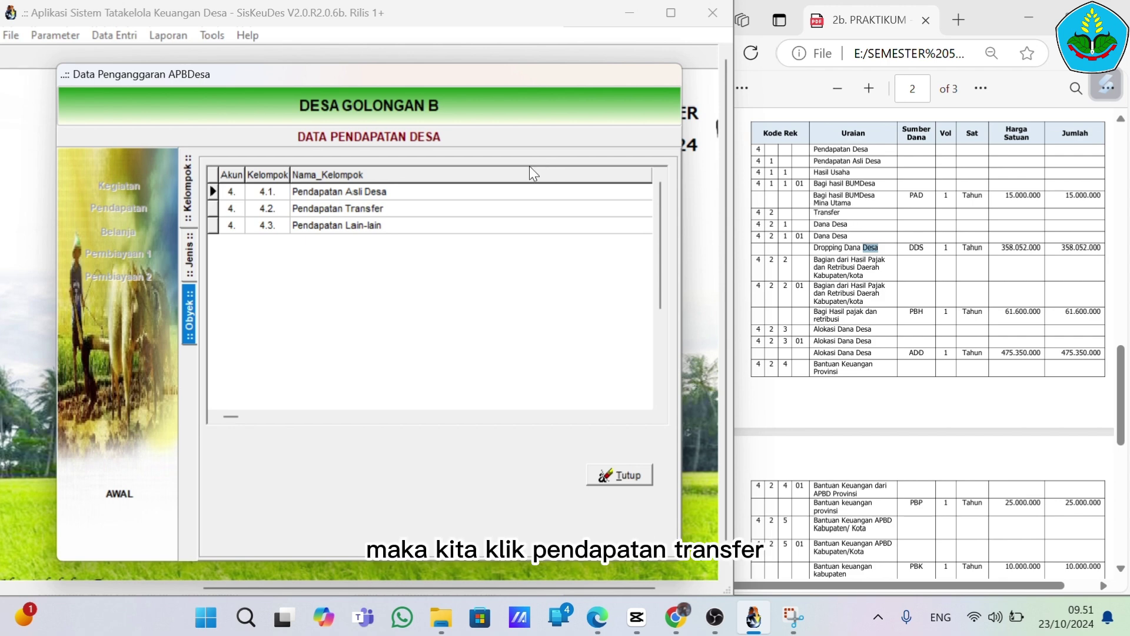
{"action": "double_click", "coordinate": [443, 209]}
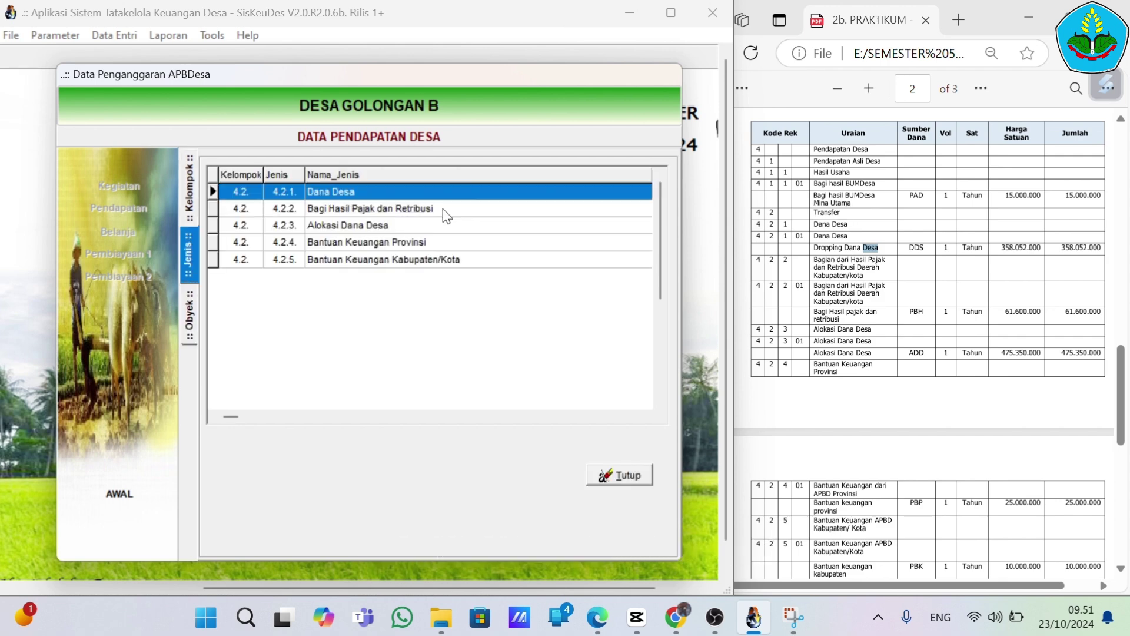
{"action": "double_click", "coordinate": [360, 195]}
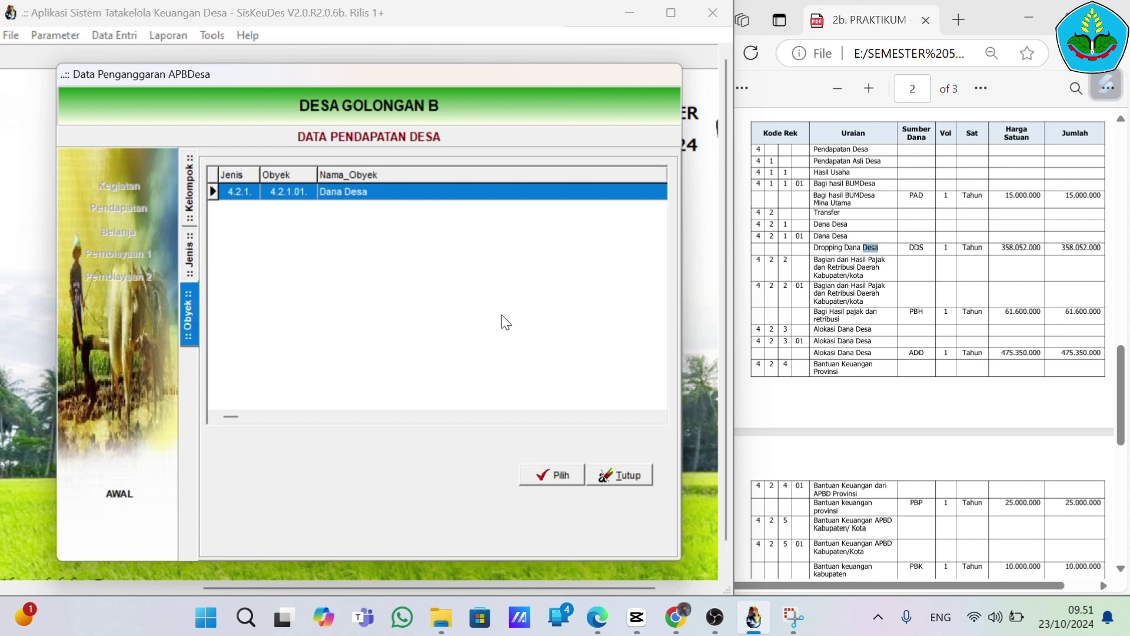
{"action": "left_click", "coordinate": [630, 480]}
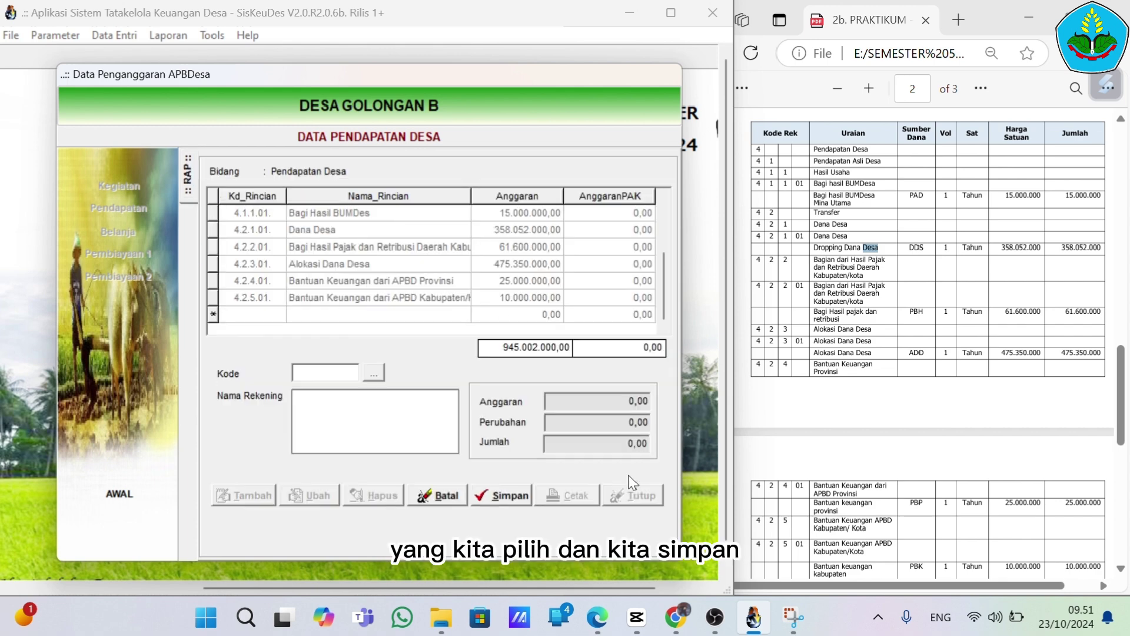
{"action": "left_click", "coordinate": [436, 497]}
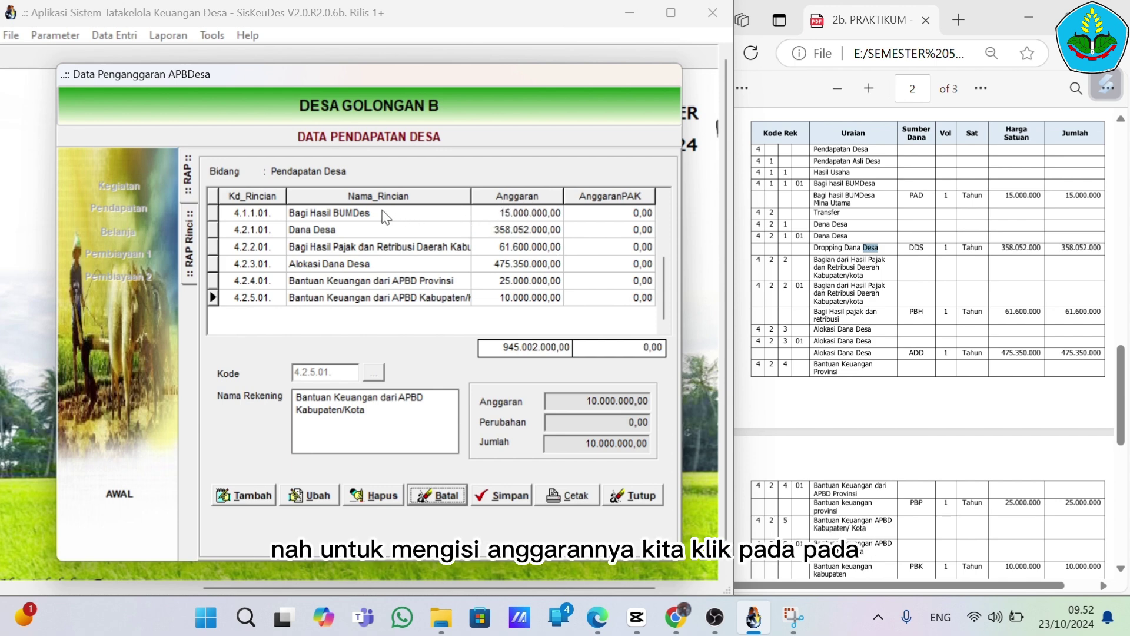
Open RAP Rinci for Bagi Hasil BUMDes and discard a trial blank detail item
{"action": "double_click", "coordinate": [337, 217]}
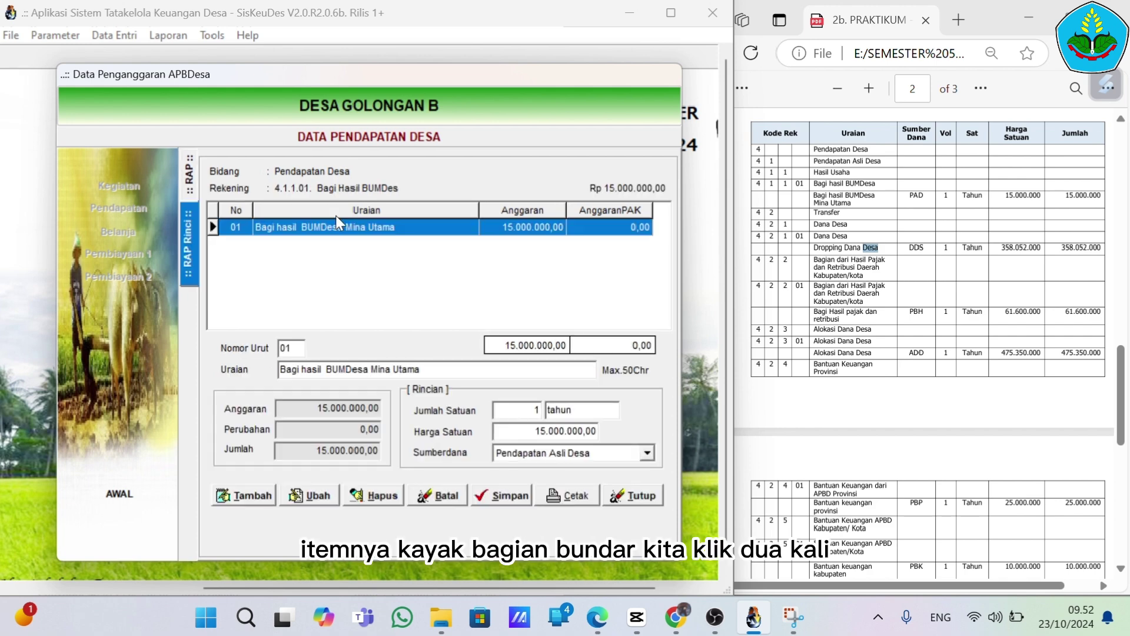
{"action": "left_click", "coordinate": [259, 493]}
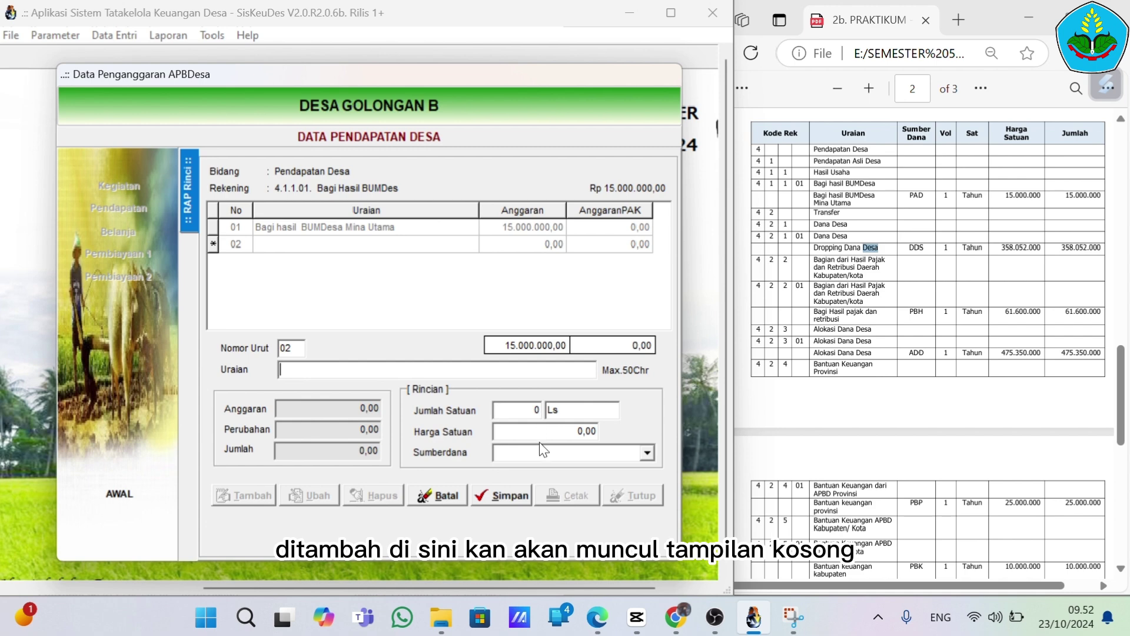
{"action": "left_click", "coordinate": [442, 497]}
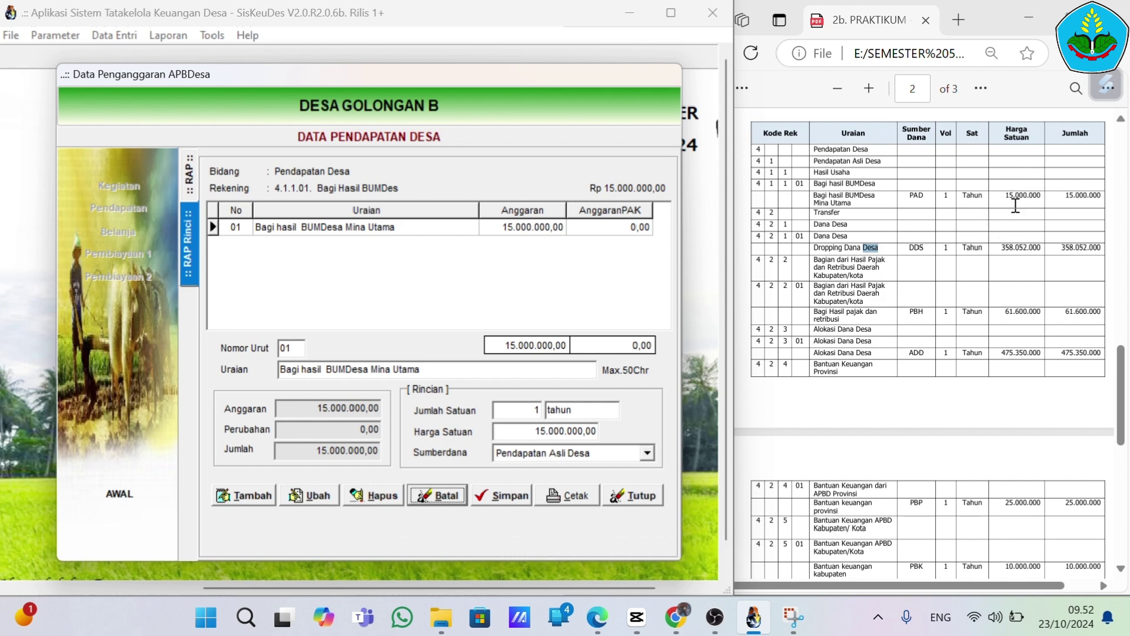
Check the Sumberdana list and keep Pendapatan Asli Desa for the 15.000.000 item
{"action": "left_click", "coordinate": [647, 453]}
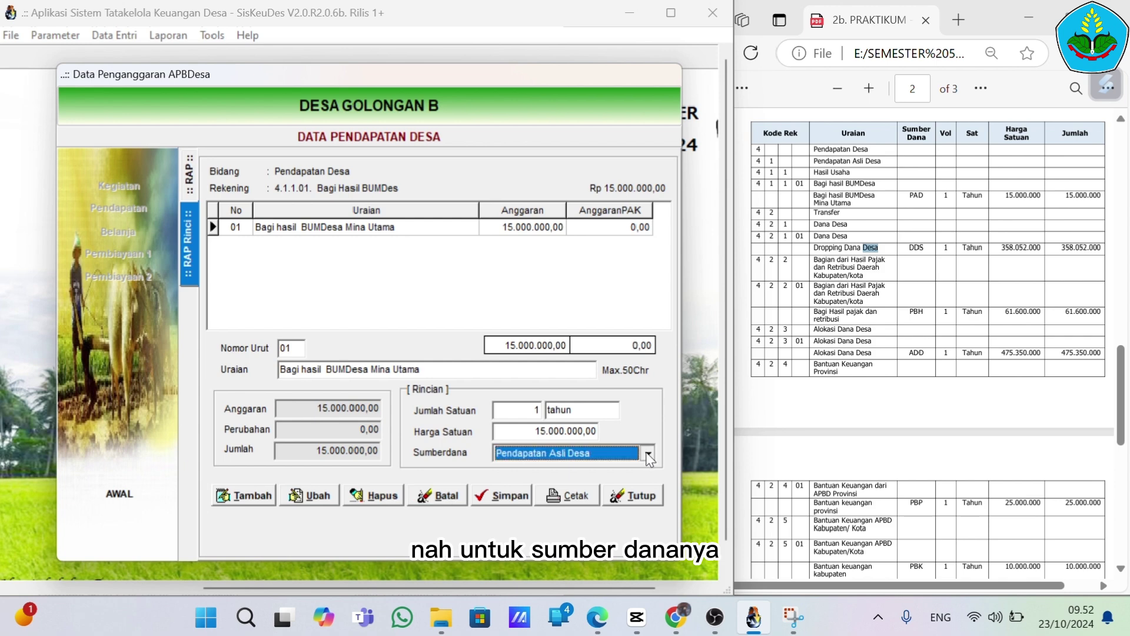
{"action": "left_click", "coordinate": [648, 455]}
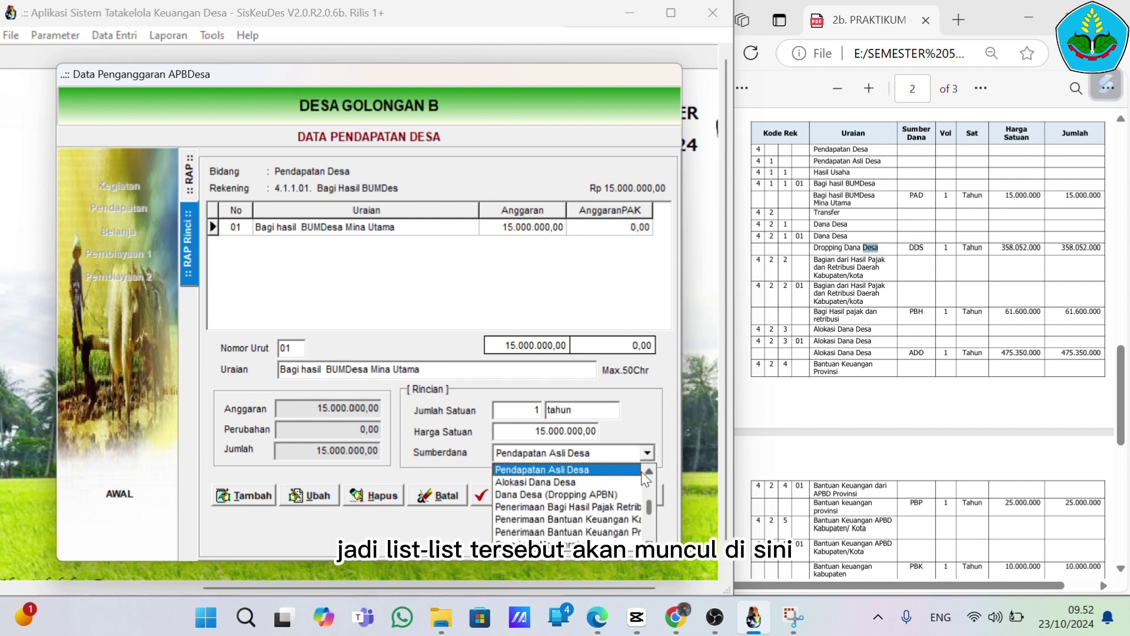
{"action": "left_click", "coordinate": [649, 455]}
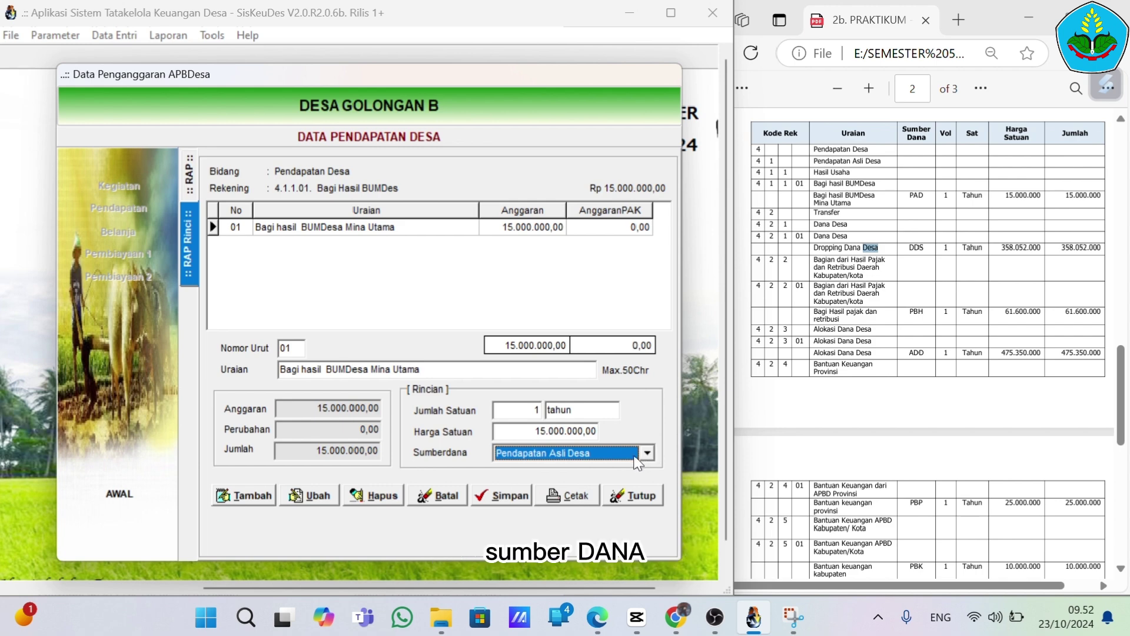
{"action": "left_click", "coordinate": [647, 455]}
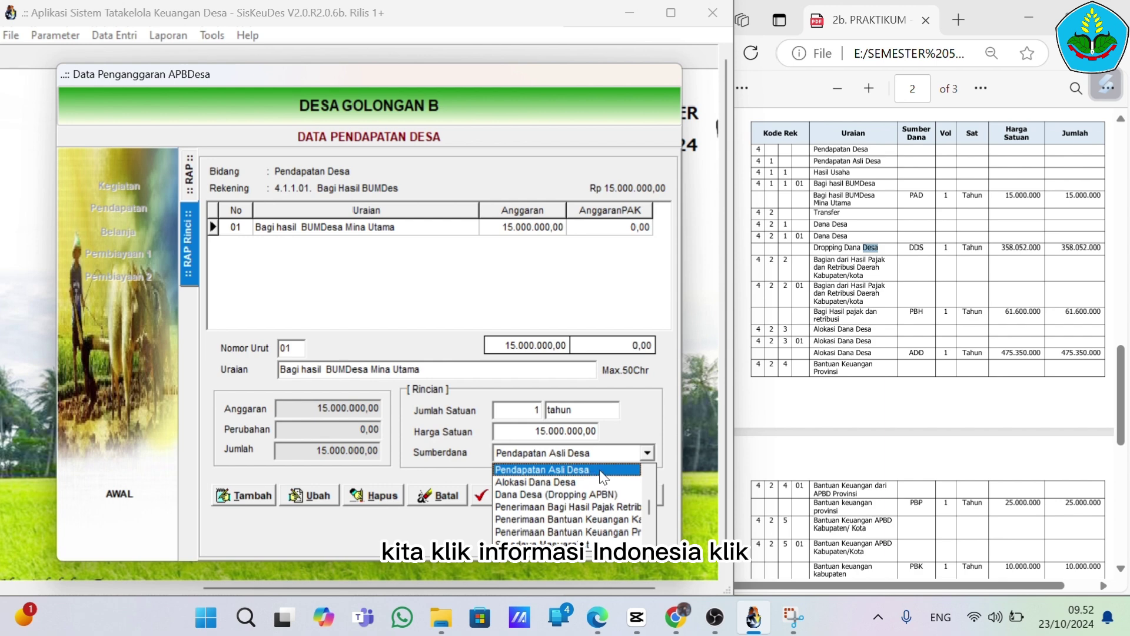
{"action": "left_click", "coordinate": [647, 456]}
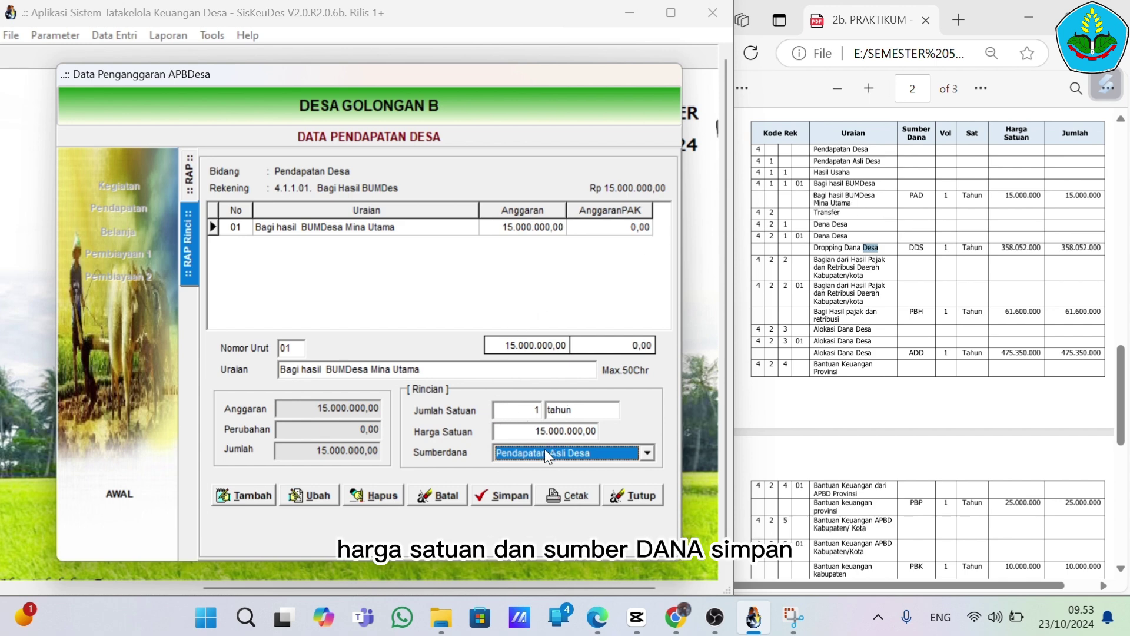
View Dana Desa's 358.052.000 detail item funded by Dana Desa (Dropping APBN), then reopen Pendapatan
{"action": "left_click", "coordinate": [626, 494]}
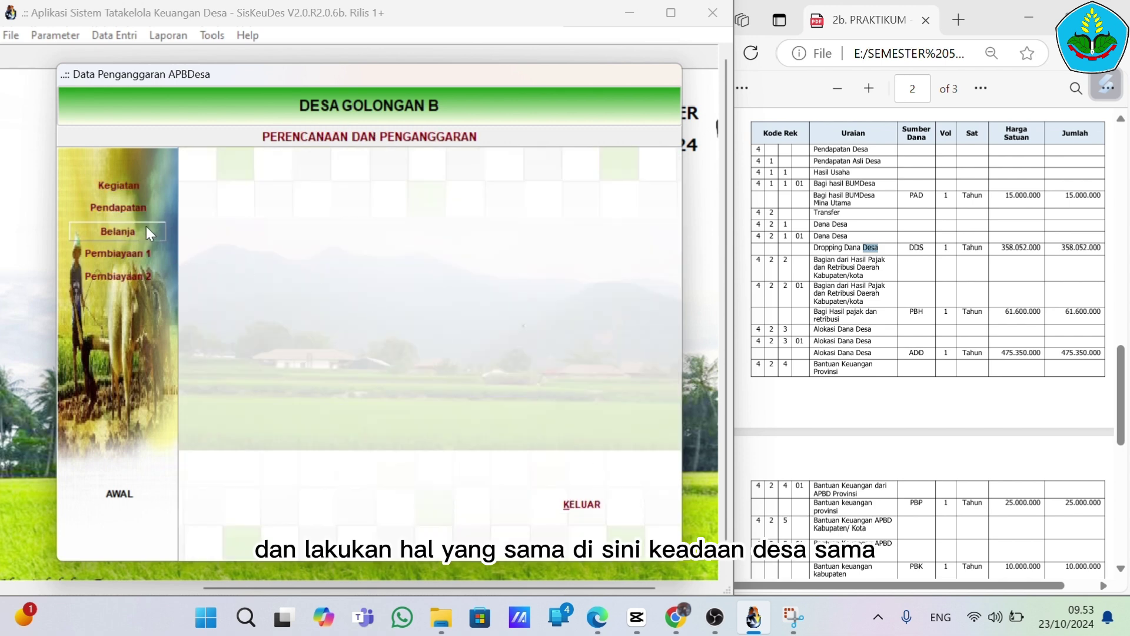
{"action": "left_click", "coordinate": [139, 210]}
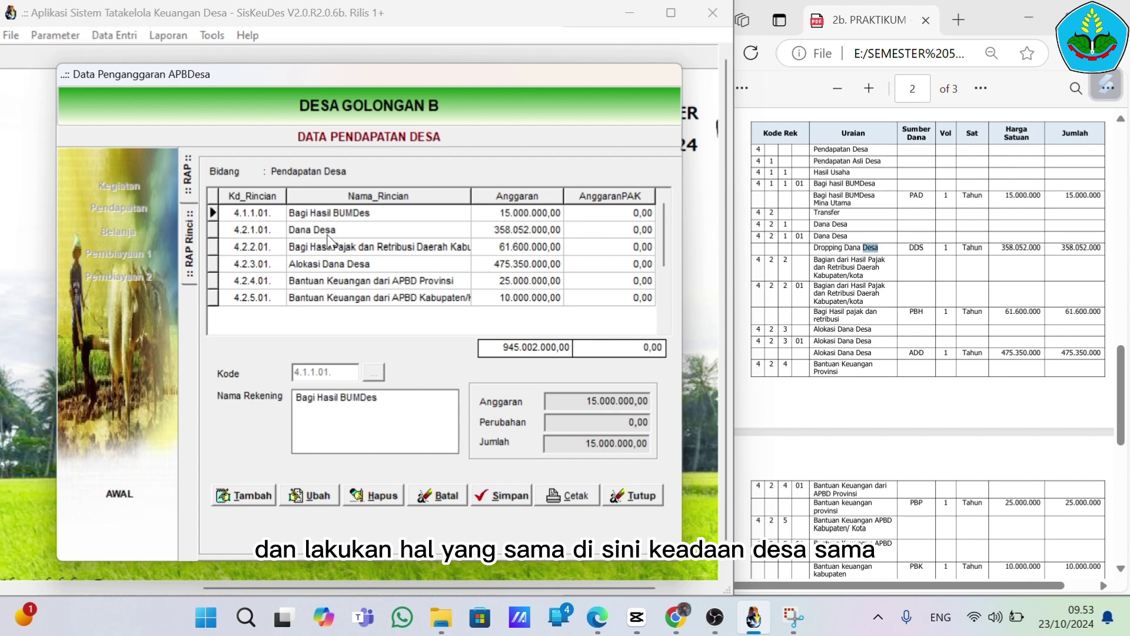
{"action": "left_click", "coordinate": [337, 234]}
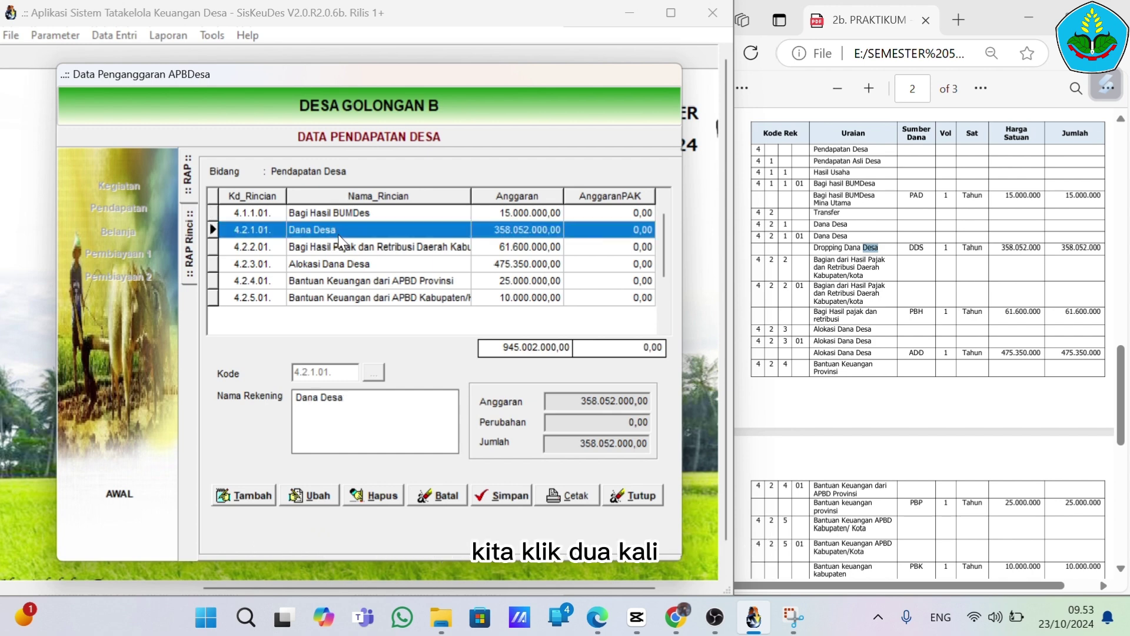
{"action": "double_click", "coordinate": [337, 234]}
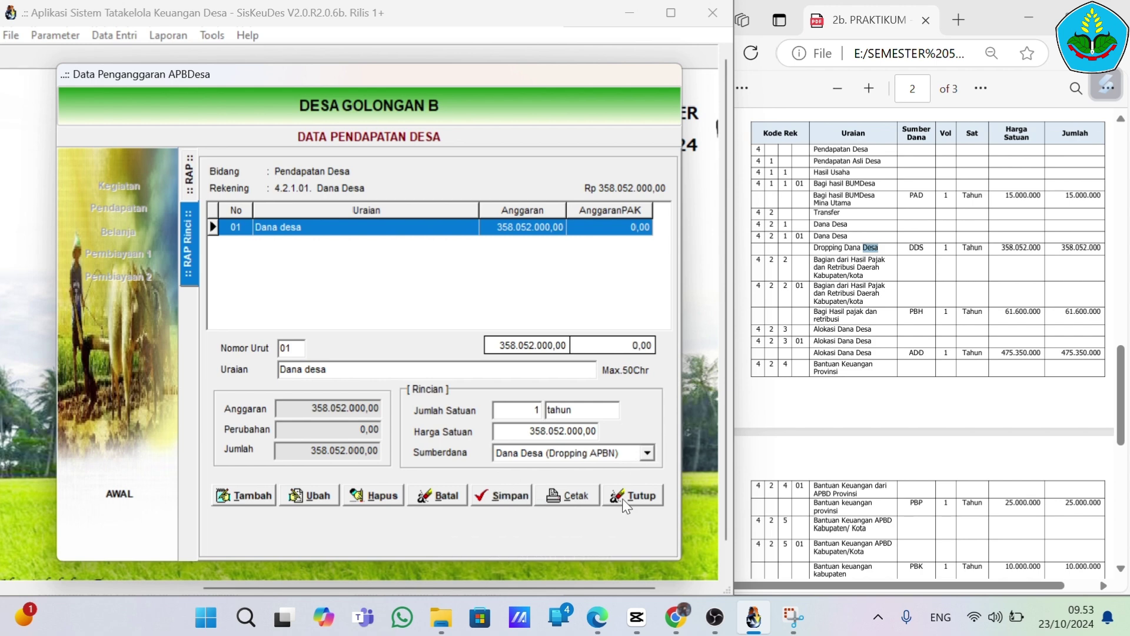
{"action": "left_click", "coordinate": [639, 499]}
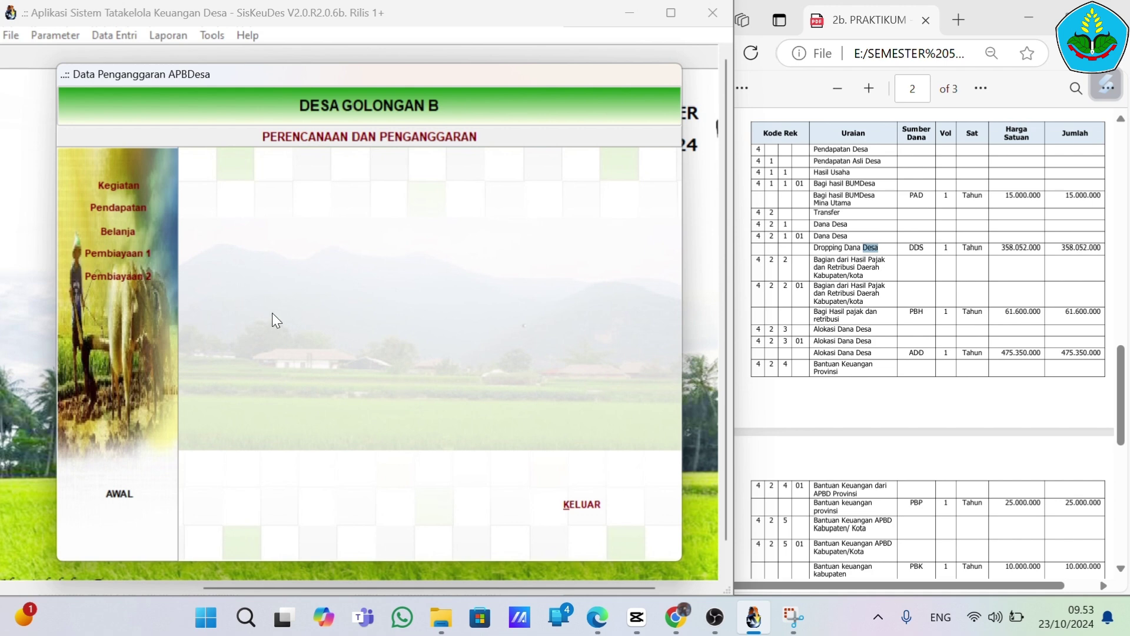
{"action": "left_click", "coordinate": [130, 213]}
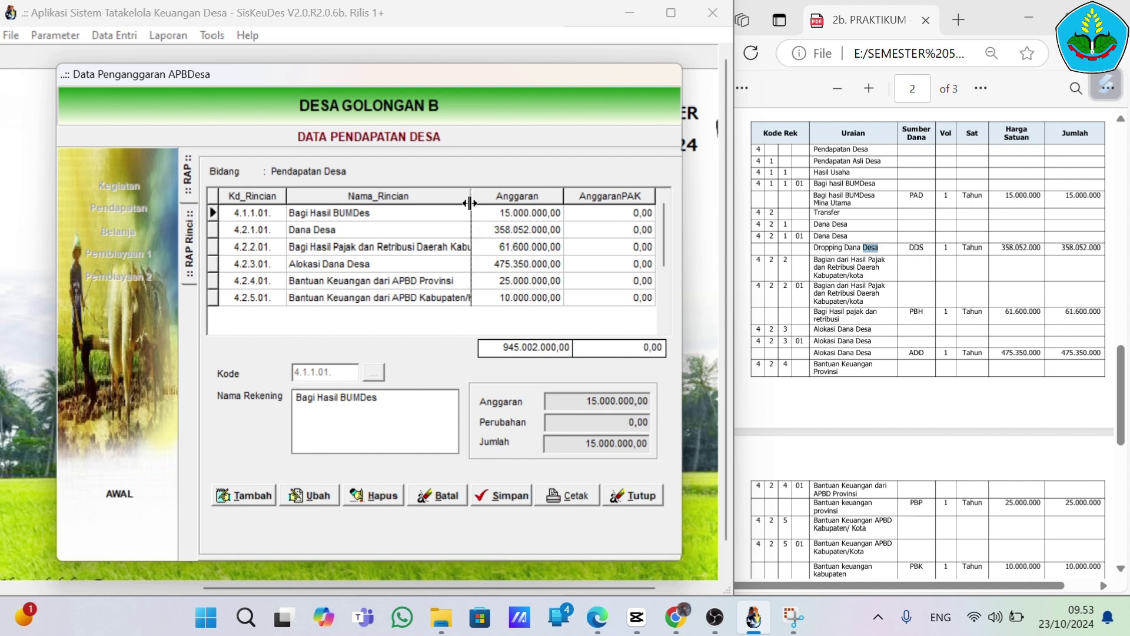
Widen the Nama_Rincian column, abandon a trial new revenue row, and close the budget form
{"action": "left_click_drag", "start_coordinate": [471, 204], "coordinate": [489, 204]}
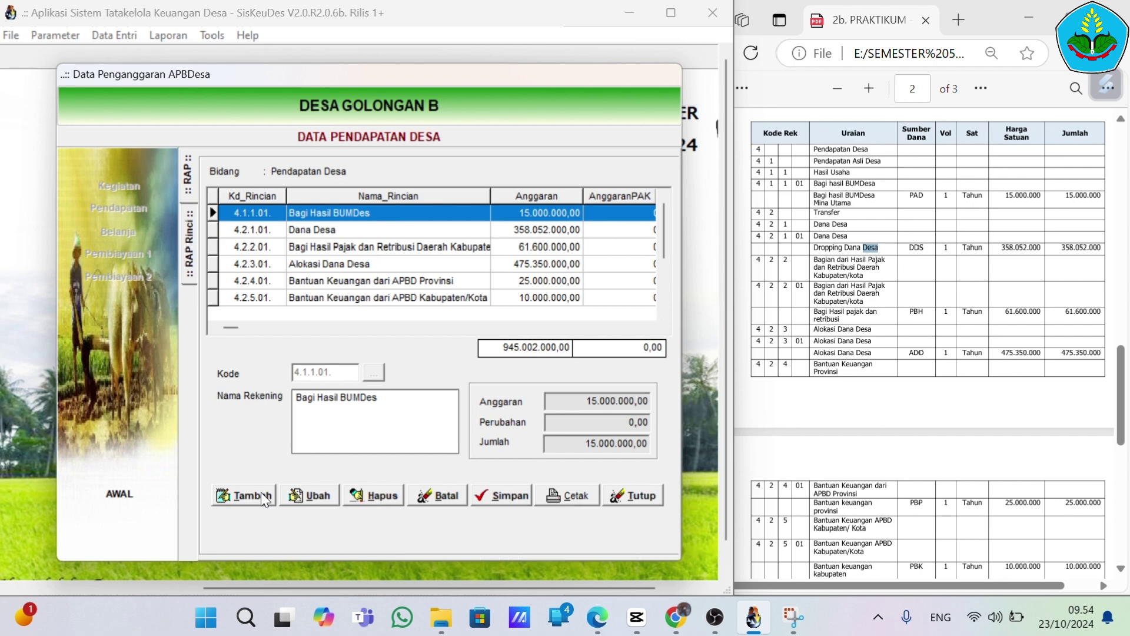
{"action": "left_click", "coordinate": [260, 492]}
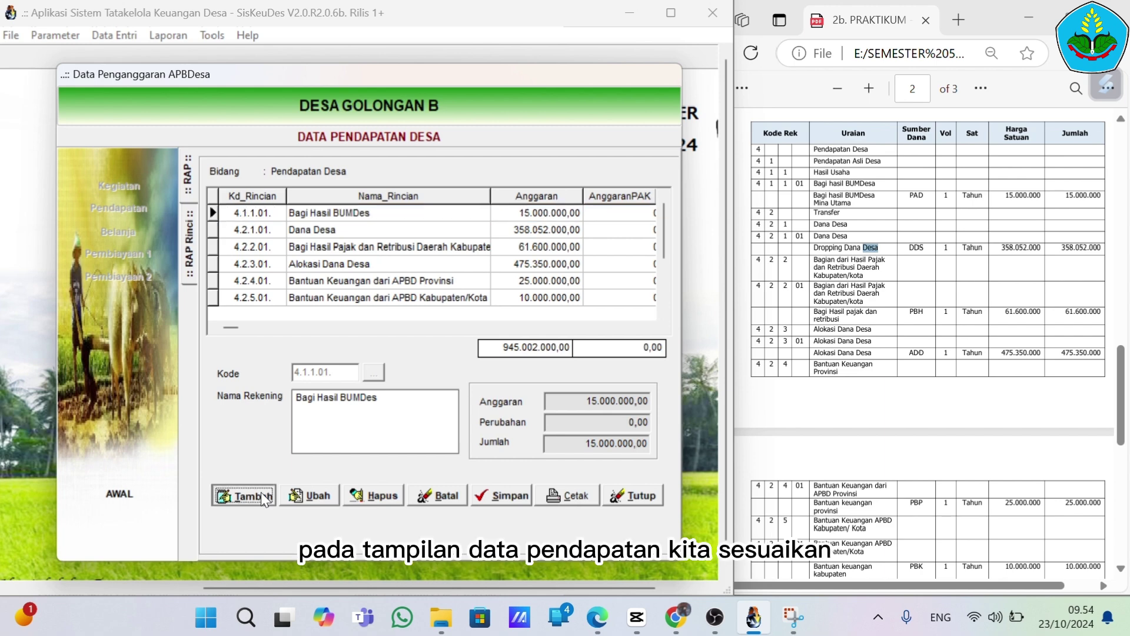
{"action": "left_click", "coordinate": [373, 372]}
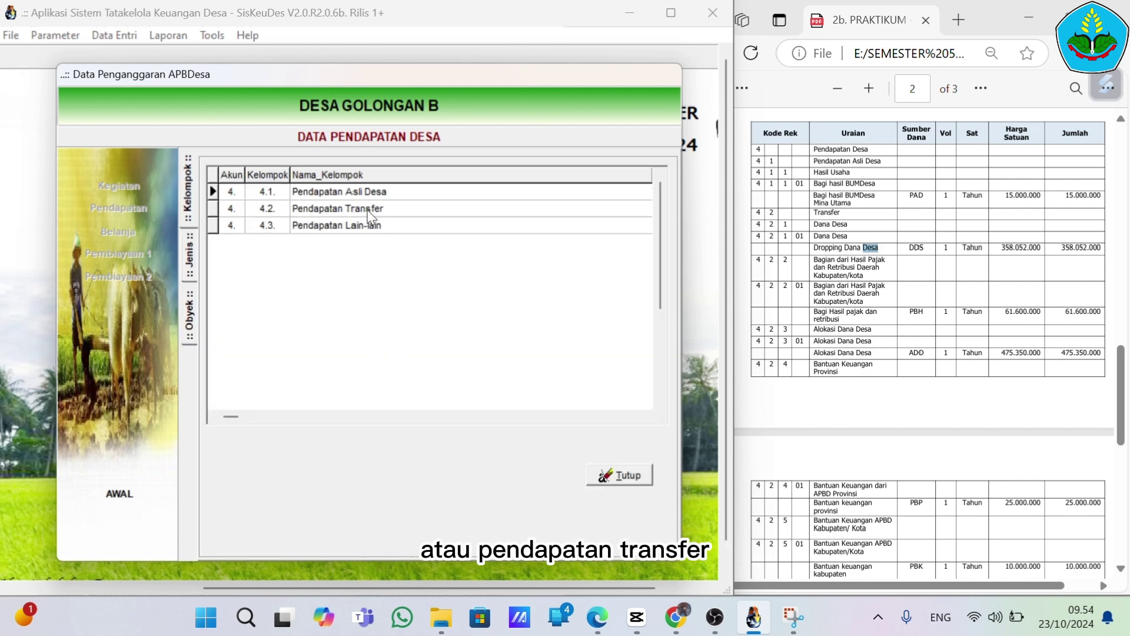
{"action": "left_click", "coordinate": [619, 476]}
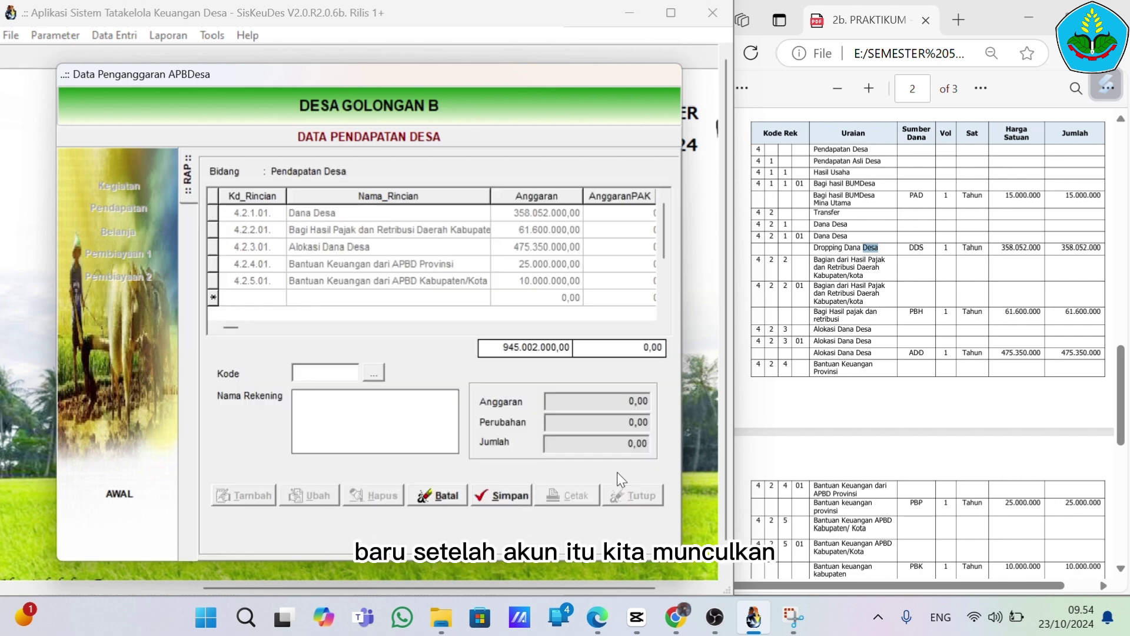
{"action": "left_click", "coordinate": [464, 493]}
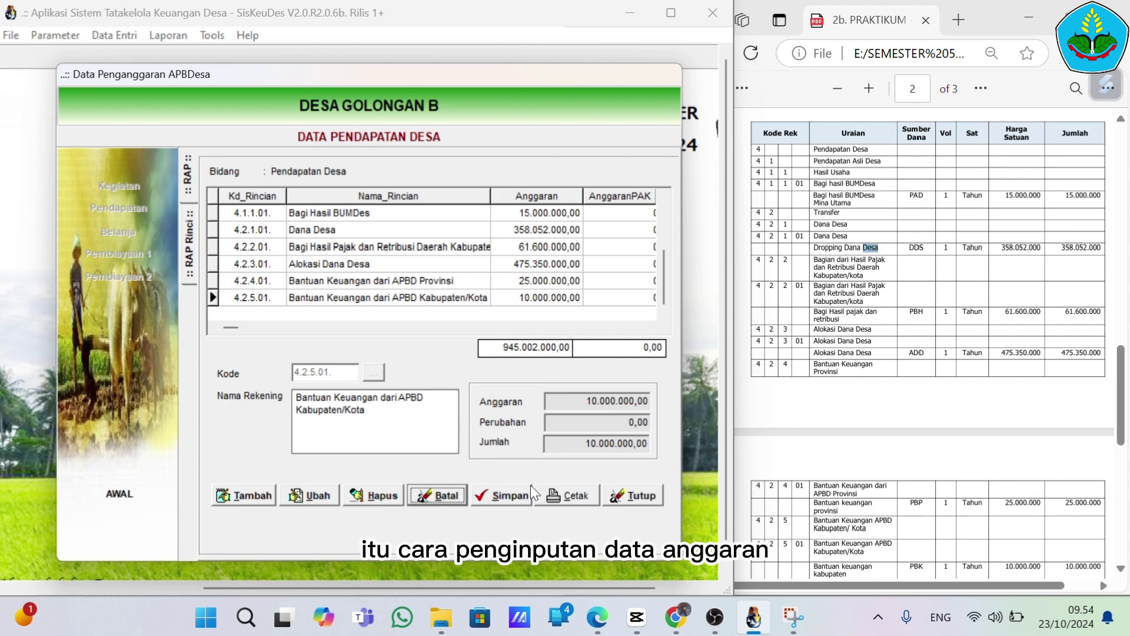
{"action": "left_click", "coordinate": [645, 501]}
{"action": "left_click", "coordinate": [645, 497]}
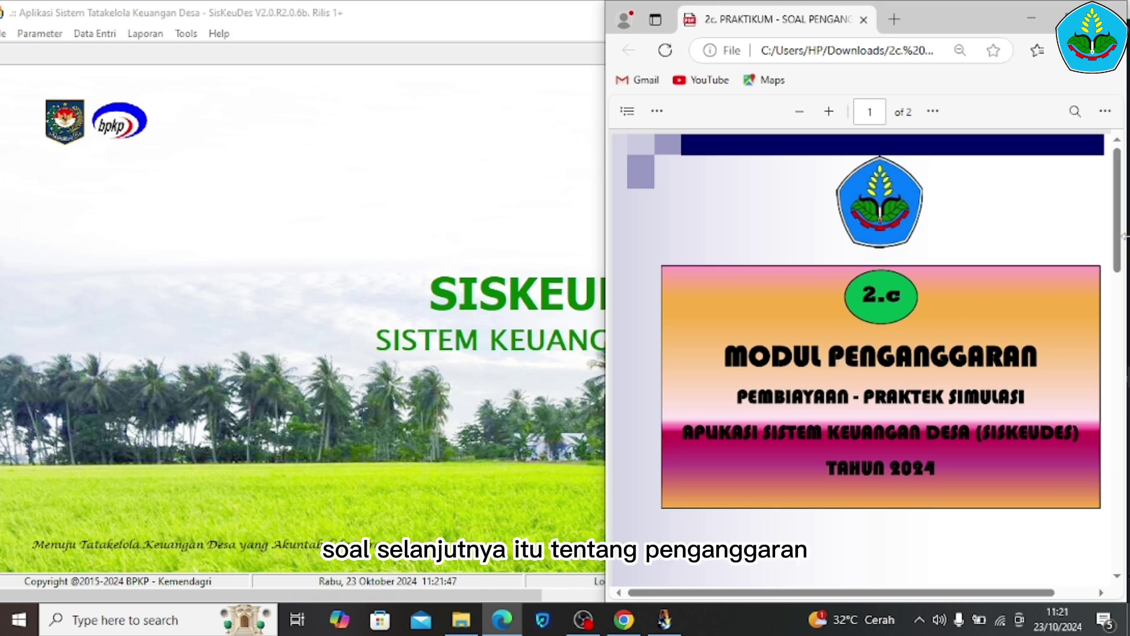
Show page 2's Pembiayaan 1 SILPA table (80.130.000) in the PDF and highlight instruction step 1
{"action": "left_click_drag", "start_coordinate": [1121, 242], "coordinate": [1121, 393]}
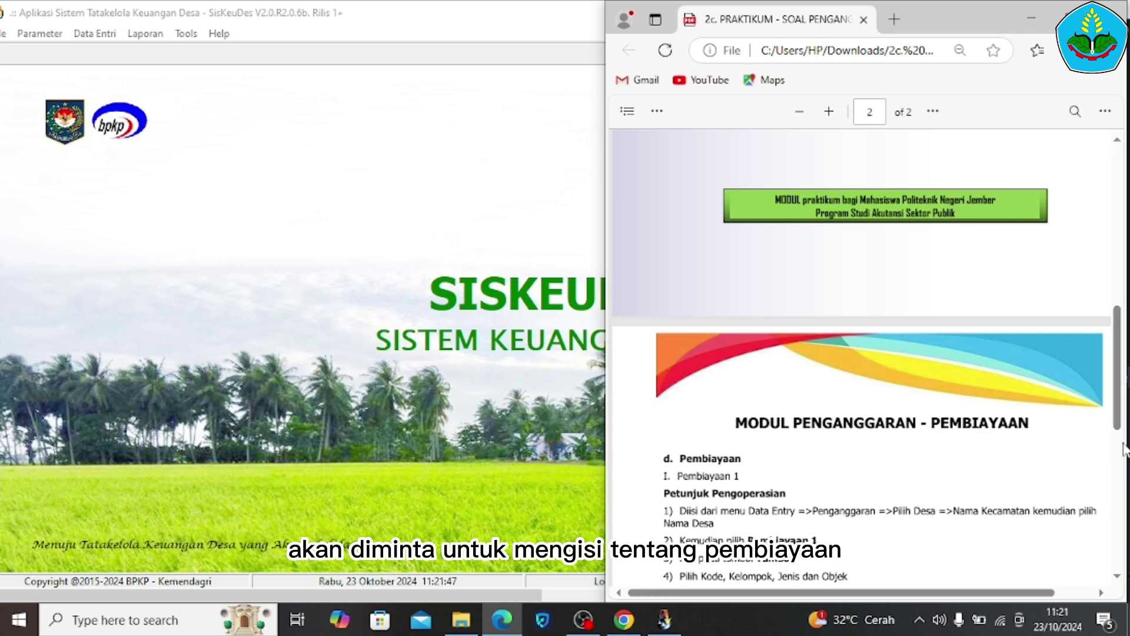
{"action": "scroll", "coordinate": [1120, 435], "scroll_direction": "down", "scroll_amount": 5}
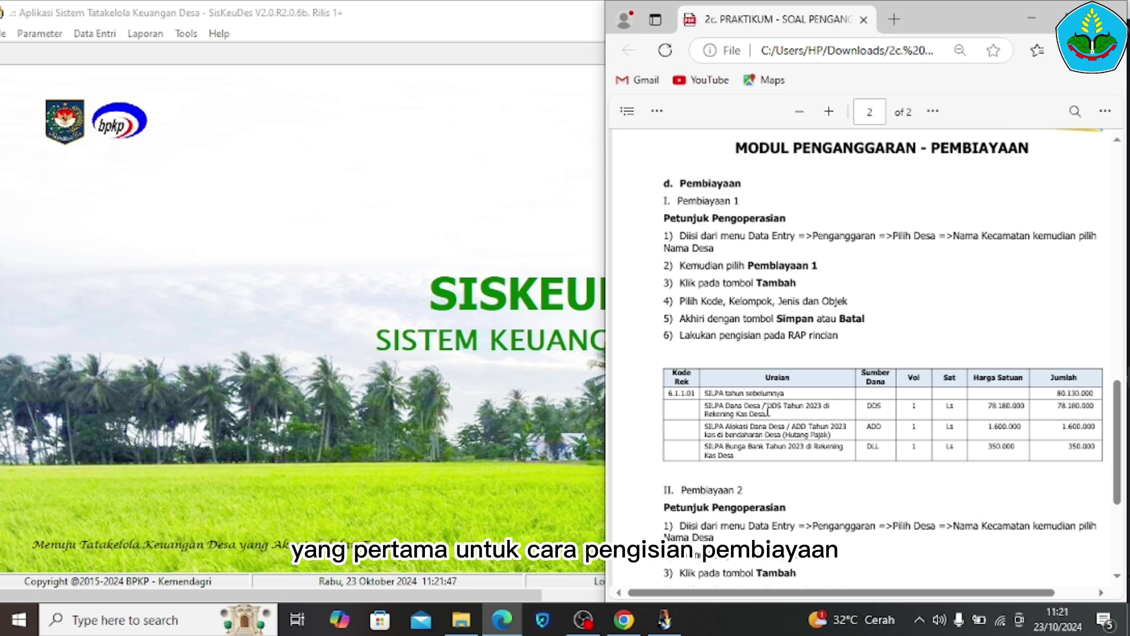
{"action": "left_click", "coordinate": [313, 315]}
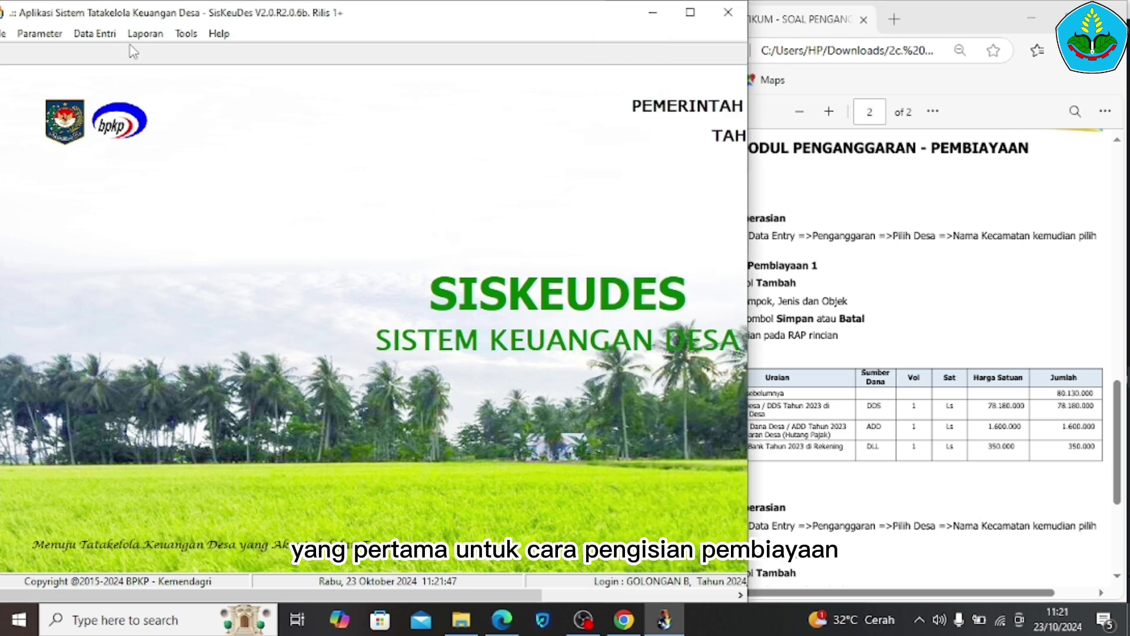
{"action": "left_click", "coordinate": [112, 37]}
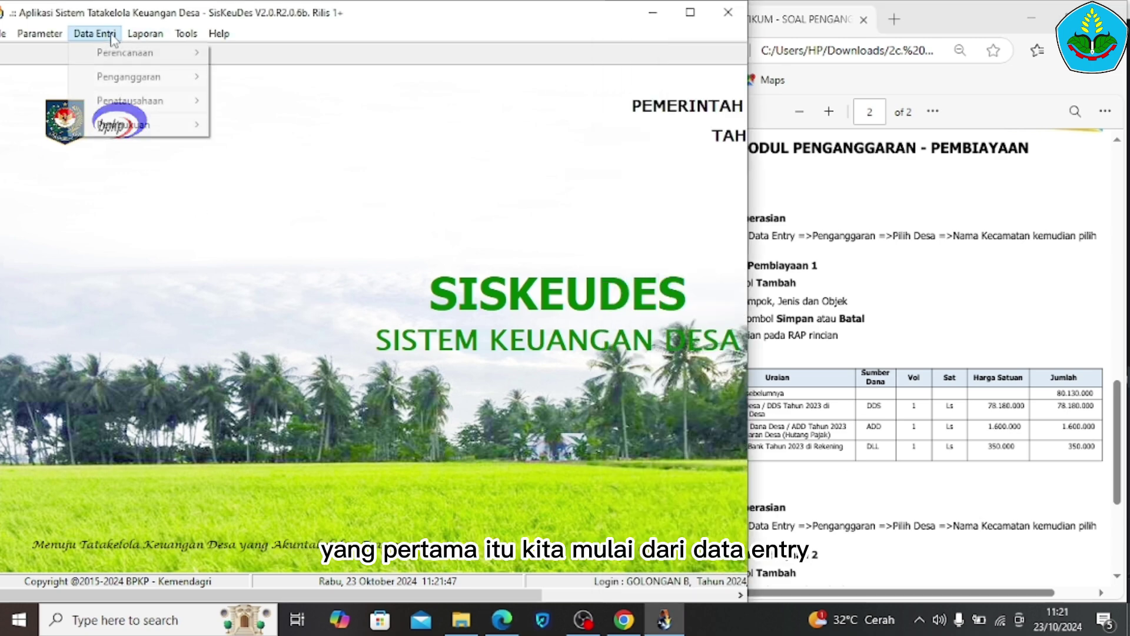
{"action": "left_click", "coordinate": [112, 36]}
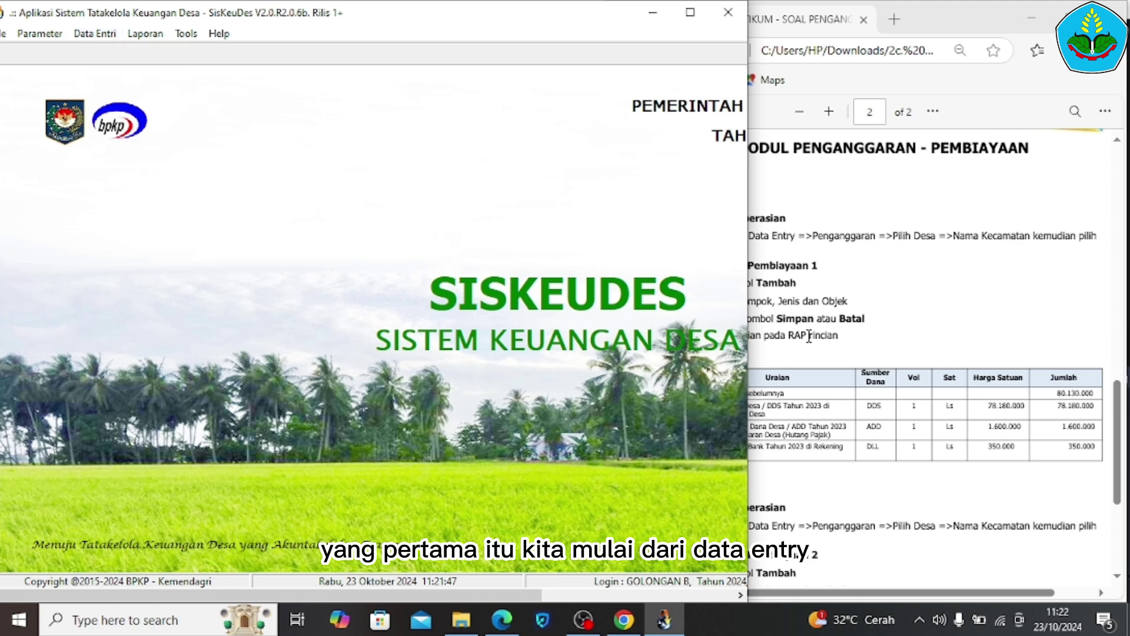
{"action": "left_click", "coordinate": [922, 319]}
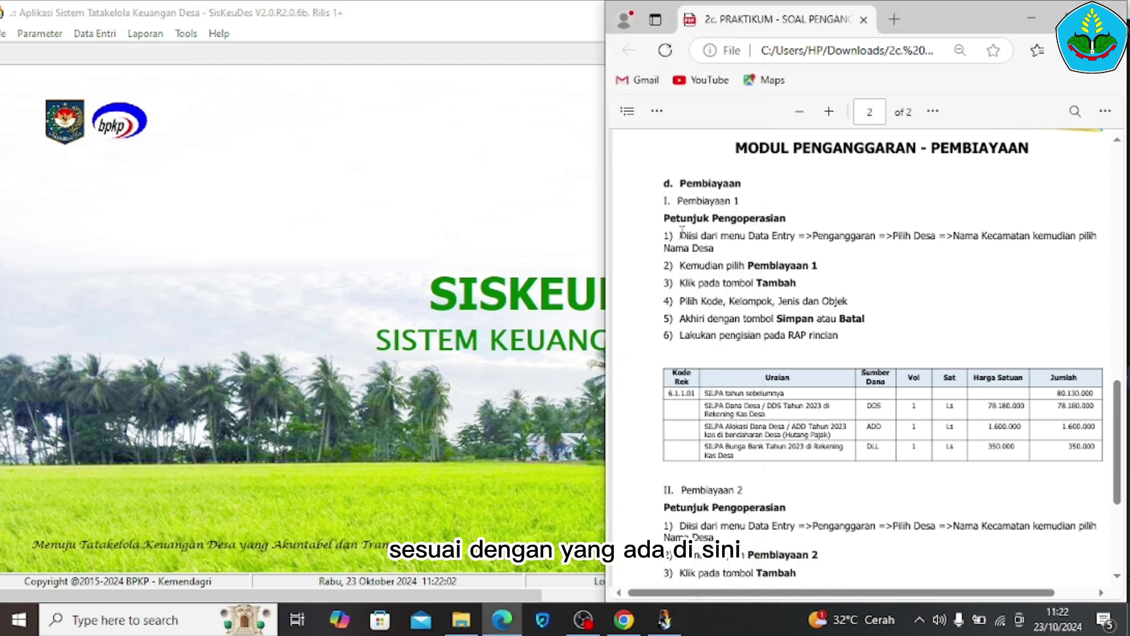
{"action": "left_click_drag", "start_coordinate": [680, 236], "coordinate": [734, 247]}
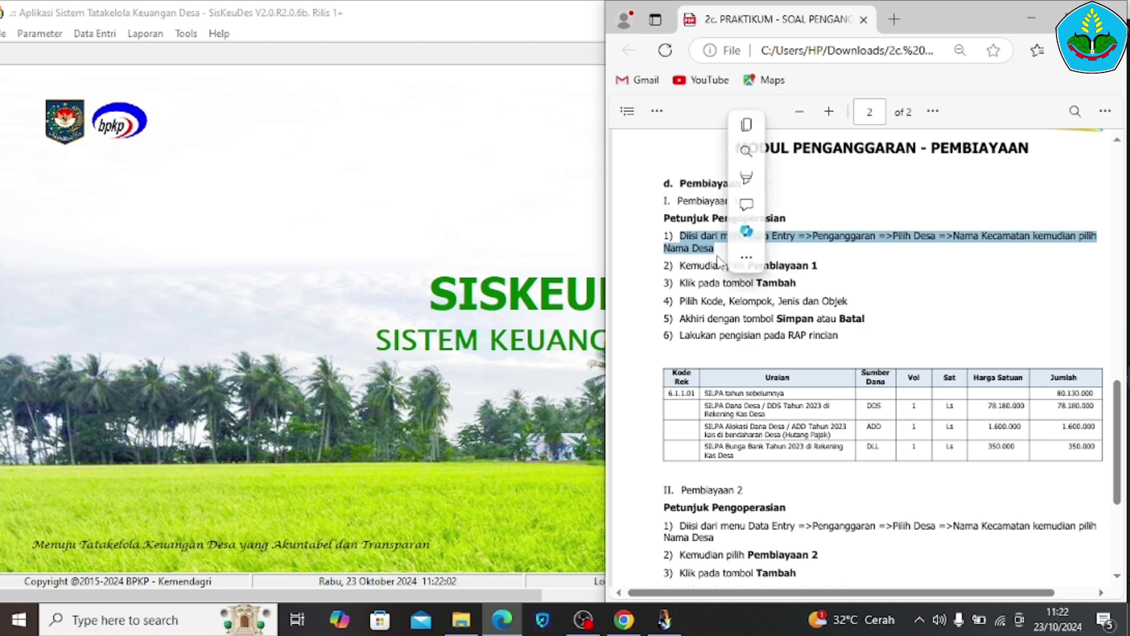
Open Isian Data Anggaran's Pembiayaan 1 form showing SILPA Tahun Sebelumnya at 80.130.000,00
{"action": "left_click", "coordinate": [97, 34]}
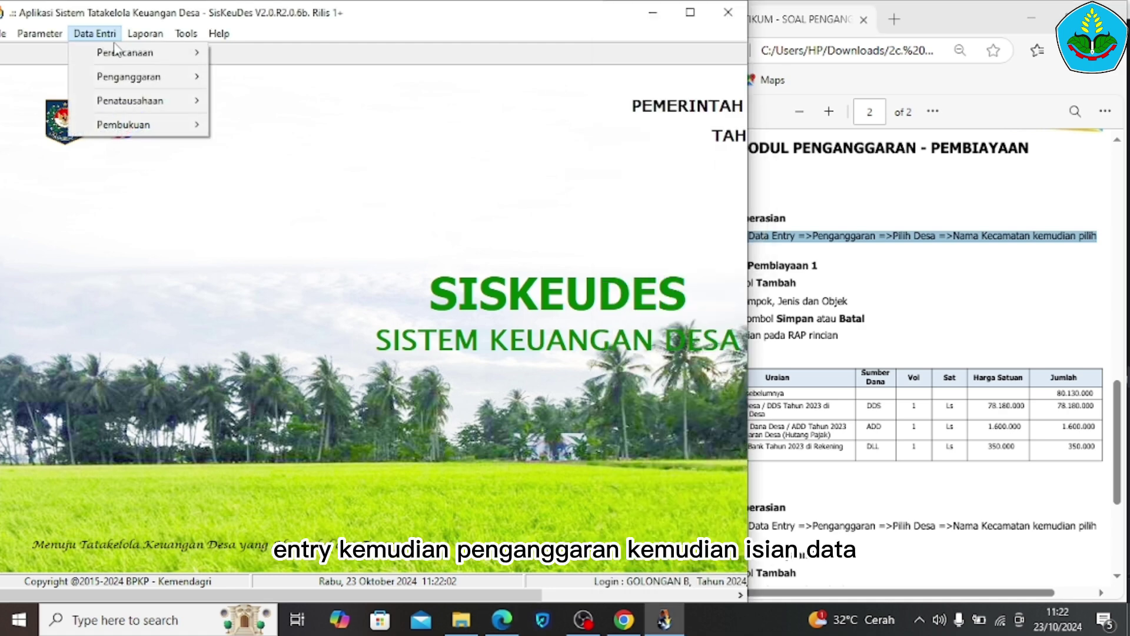
{"action": "mouse_move", "coordinate": [130, 78]}
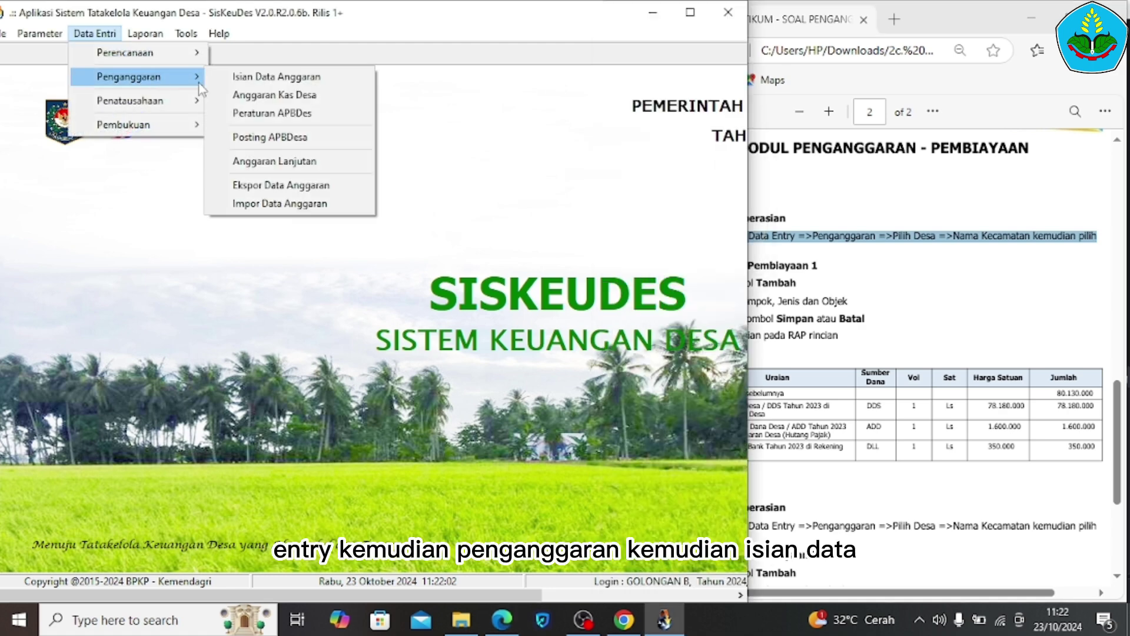
{"action": "left_click", "coordinate": [255, 77]}
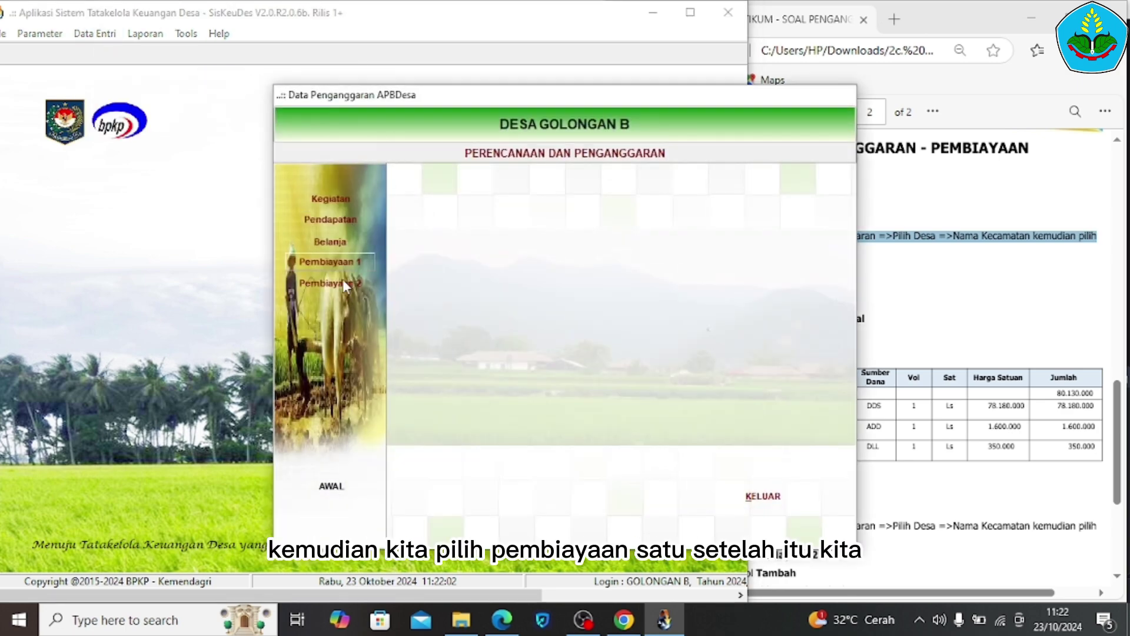
{"action": "left_click", "coordinate": [356, 264]}
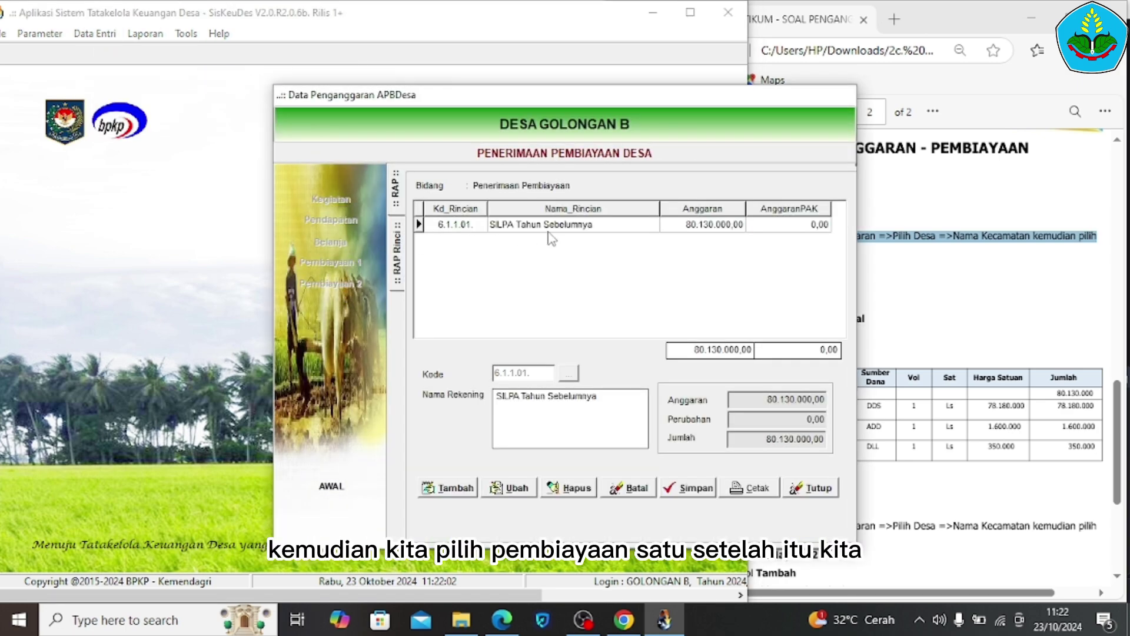
Start a new financing row, browse Penerimaan Pembiayaan > SILPA codes, then cancel it
{"action": "left_click", "coordinate": [464, 488]}
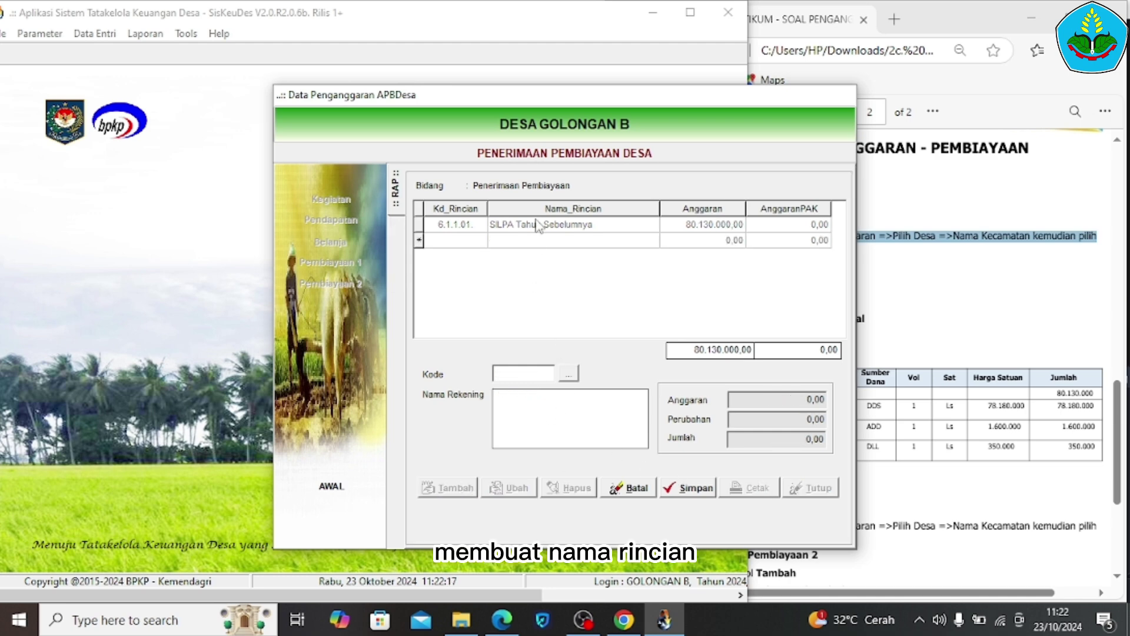
{"action": "left_click", "coordinate": [570, 376]}
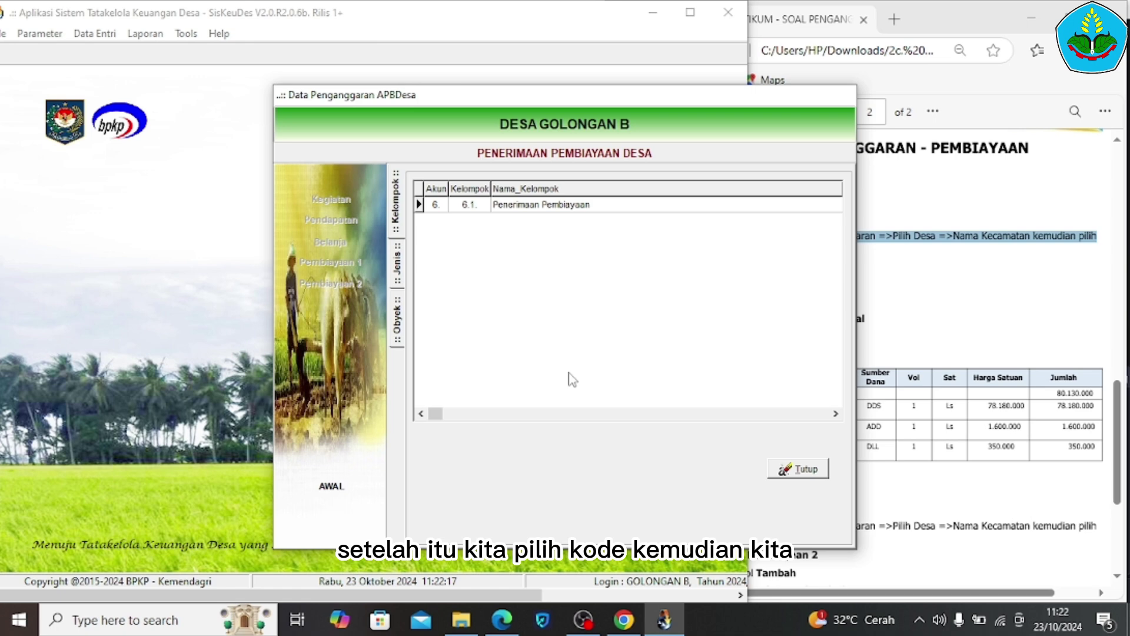
{"action": "double_click", "coordinate": [594, 211]}
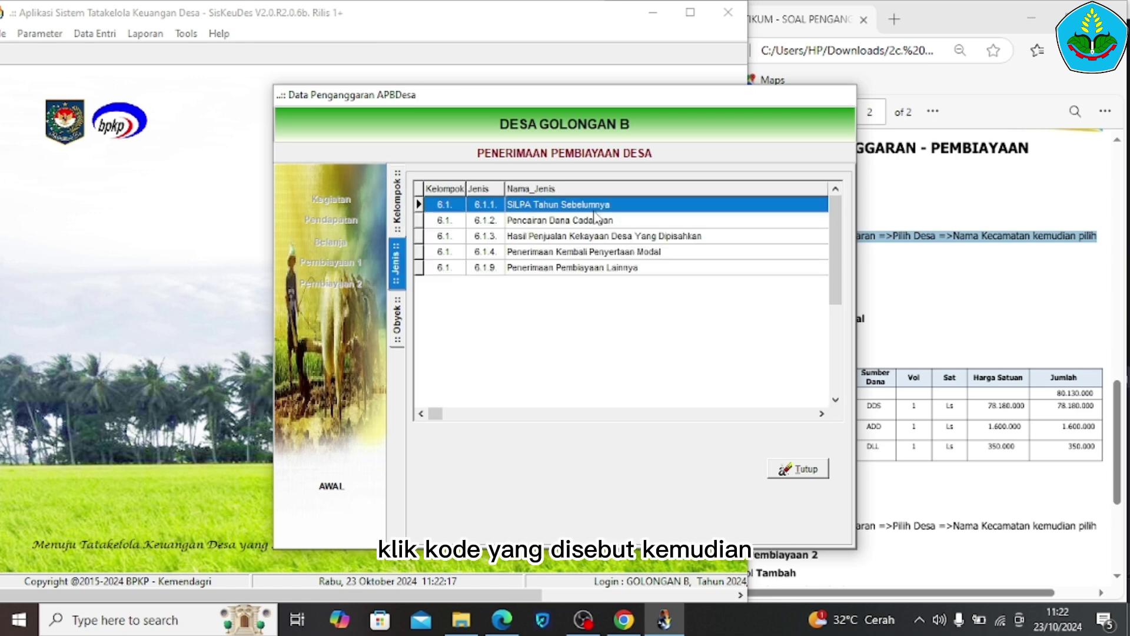
{"action": "double_click", "coordinate": [594, 210]}
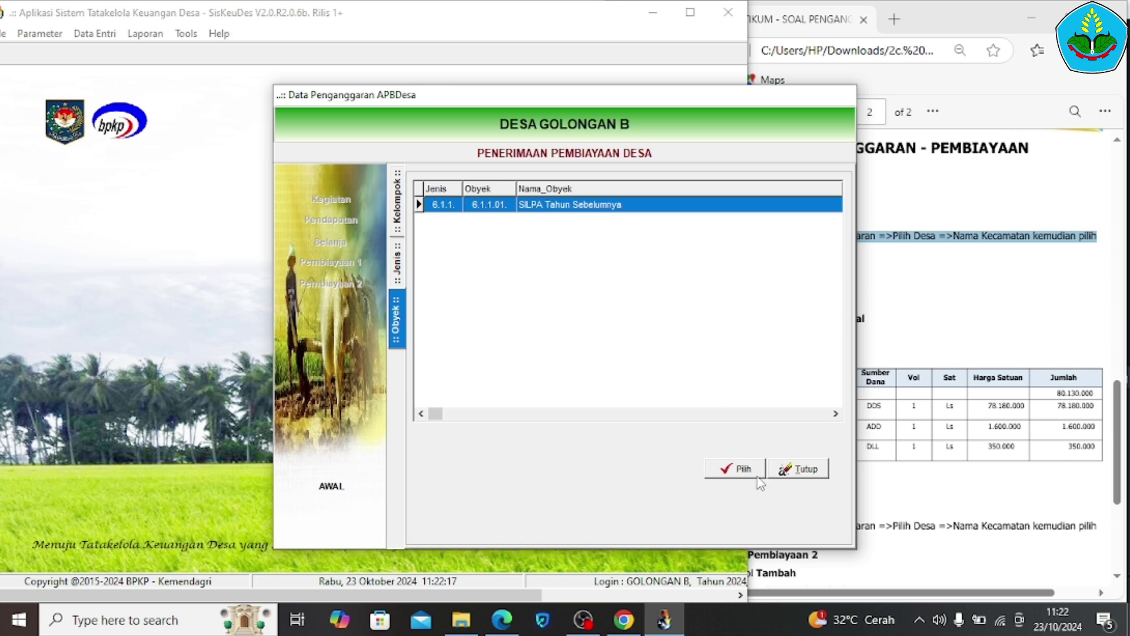
{"action": "left_click", "coordinate": [787, 473]}
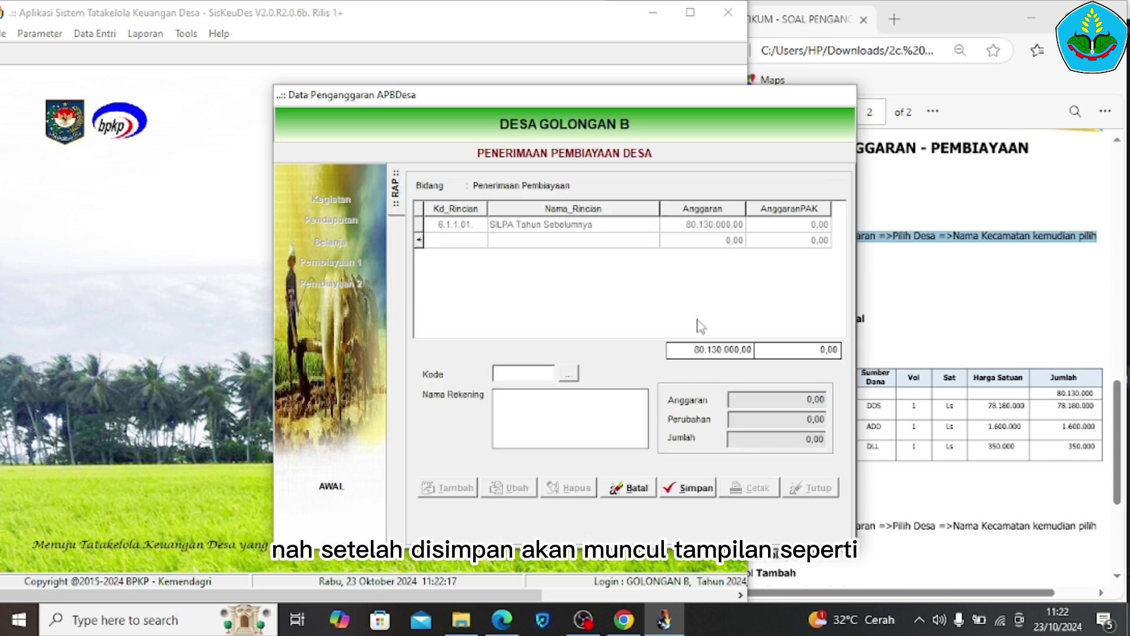
{"action": "left_click", "coordinate": [631, 487]}
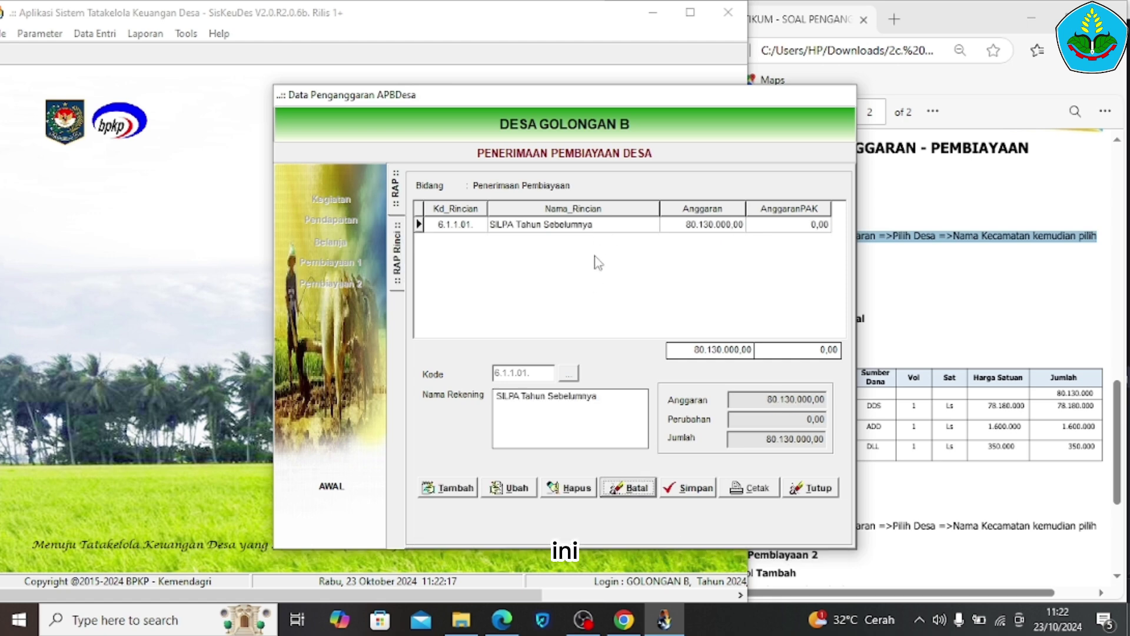
Open SILPA's details (Dana Desa 78.180.000, ADD 1.600.000, Bunga Bank 350.000) and copy its PDF description
{"action": "double_click", "coordinate": [563, 227]}
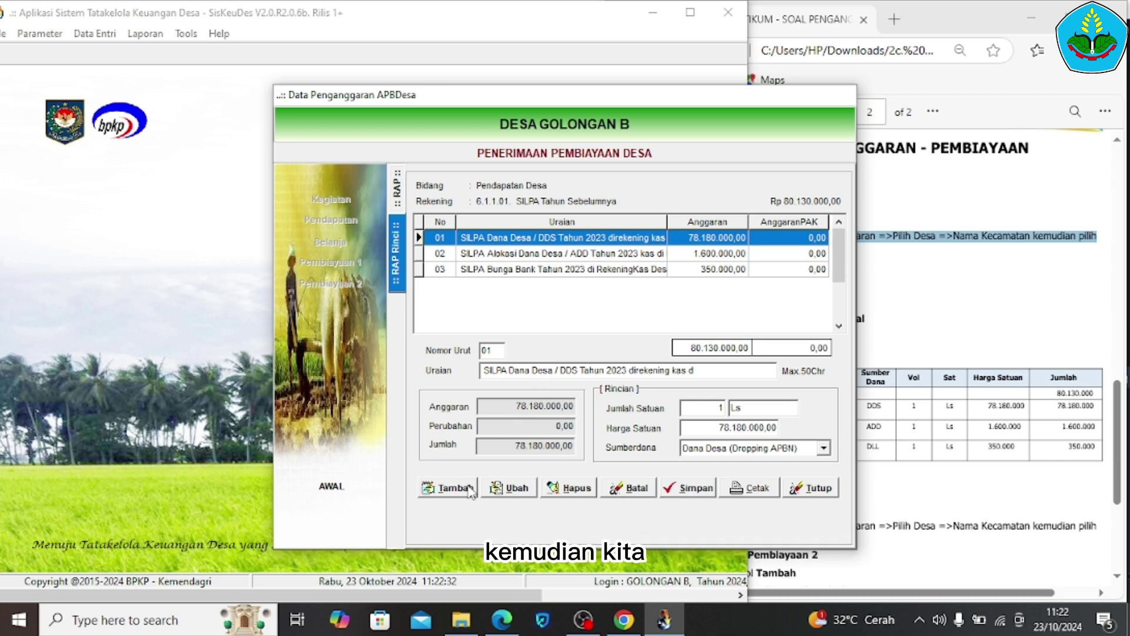
{"action": "left_click", "coordinate": [970, 457]}
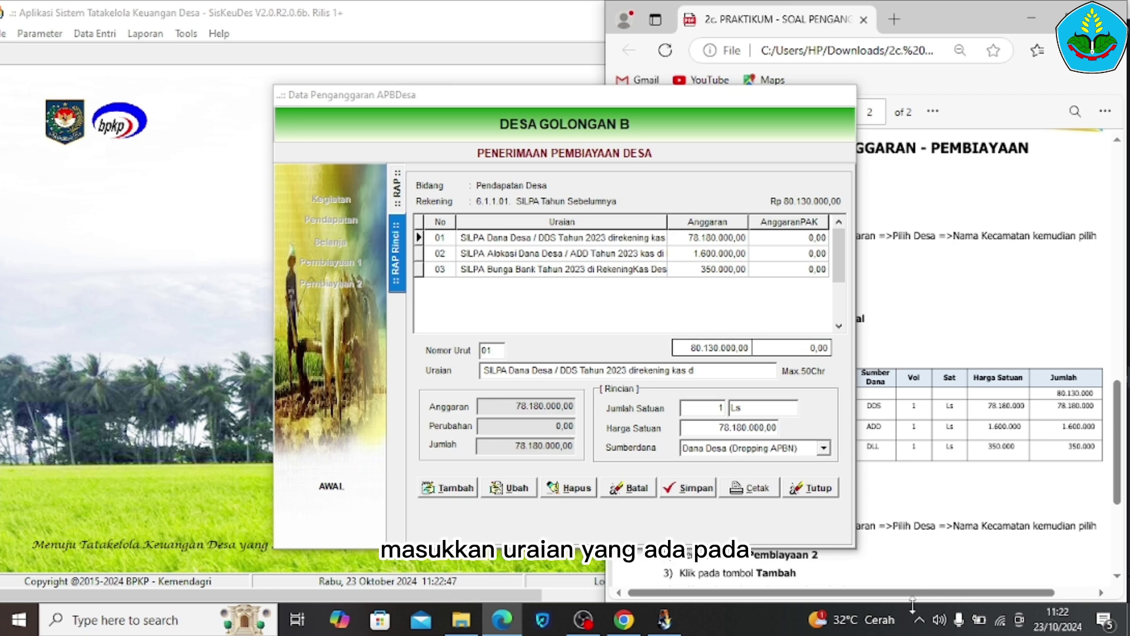
{"action": "left_click_drag", "start_coordinate": [913, 592], "coordinate": [877, 598]}
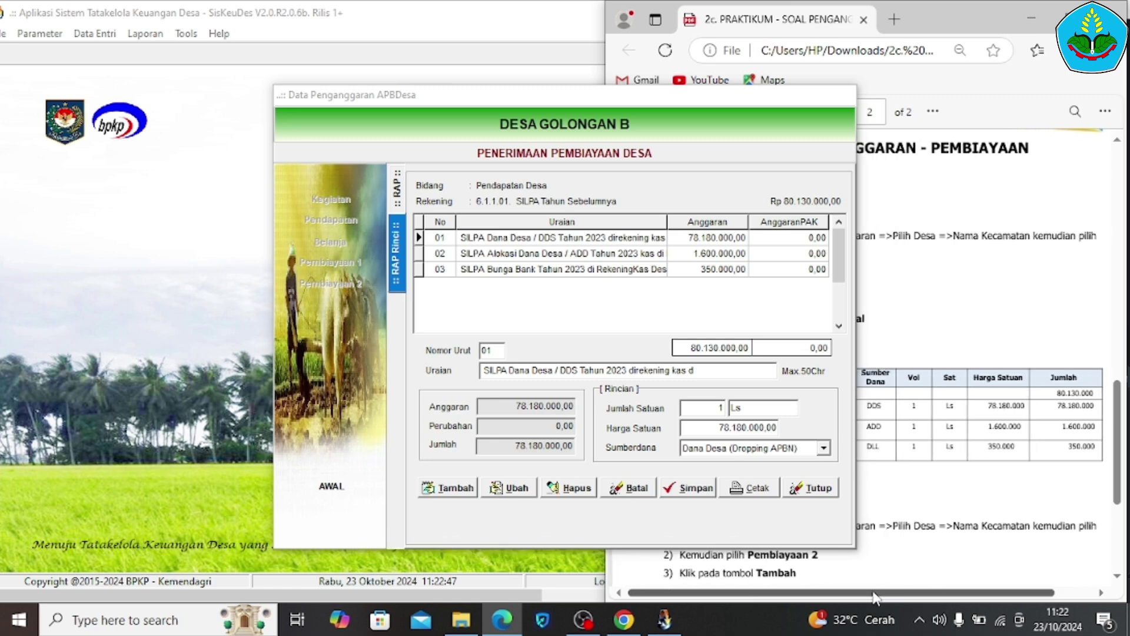
{"action": "left_click_drag", "start_coordinate": [1116, 447], "coordinate": [1098, 397]}
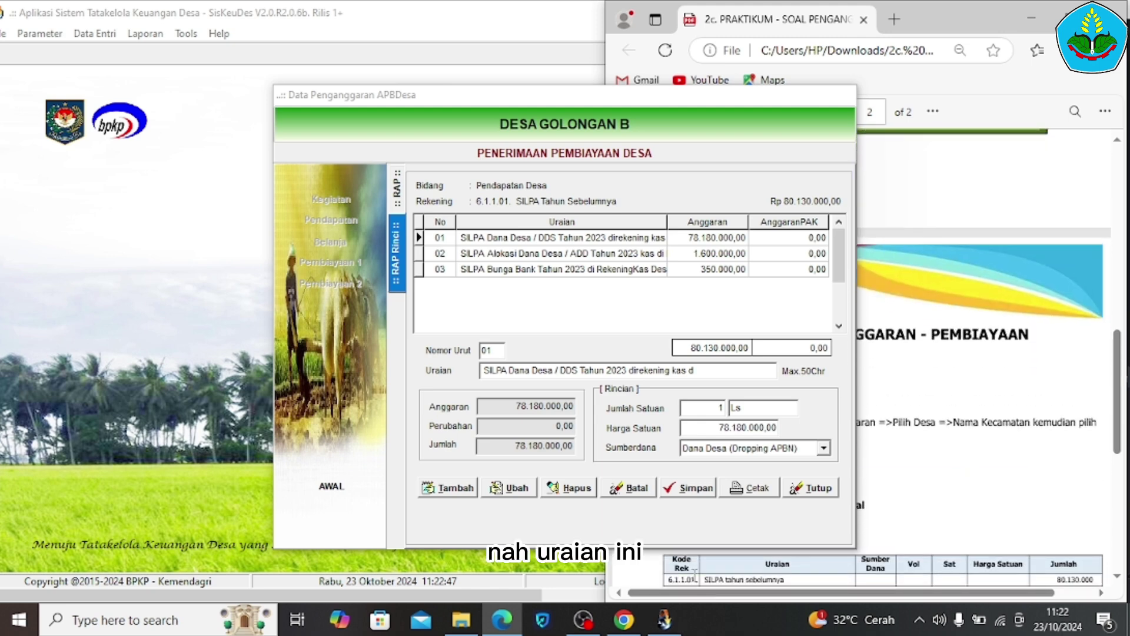
{"action": "left_click_drag", "start_coordinate": [704, 580], "coordinate": [784, 573]}
{"action": "right_click", "coordinate": [785, 573]}
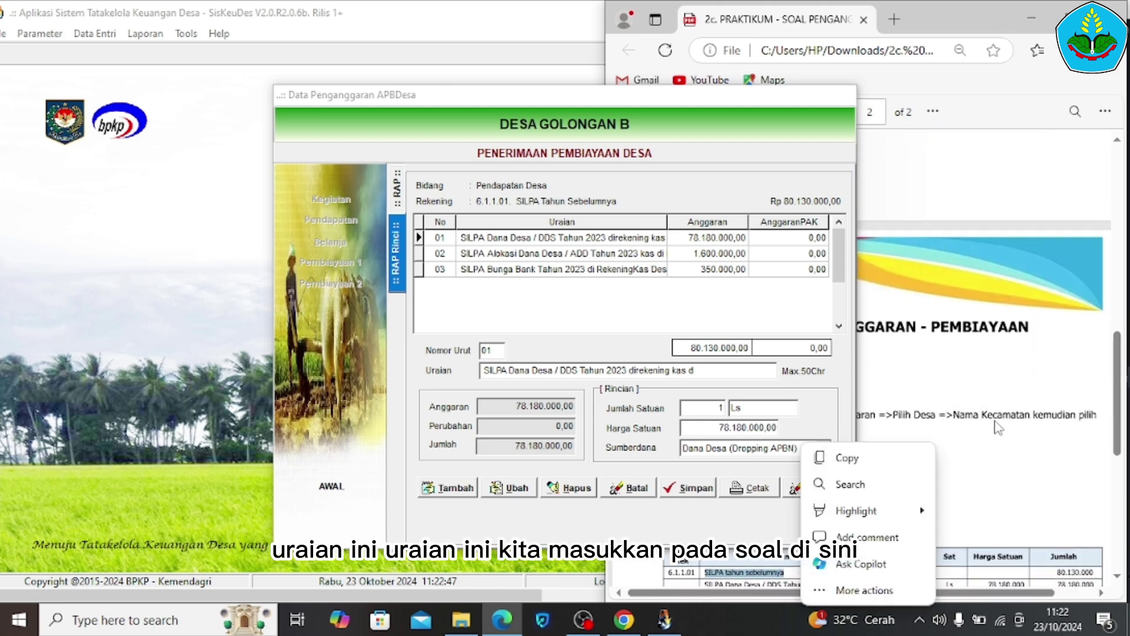
{"action": "left_click", "coordinate": [835, 457]}
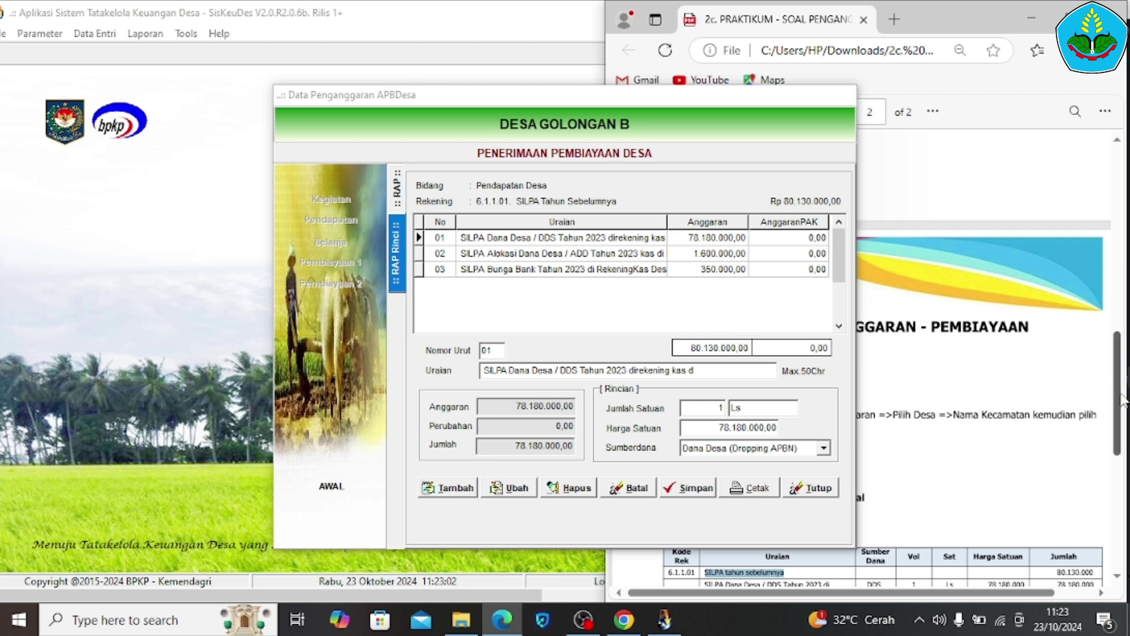
Save the SILPA detail entries, check them against the PDF's DLL row, and close the form
{"action": "scroll", "coordinate": [1121, 400], "scroll_direction": "down", "scroll_amount": 4}
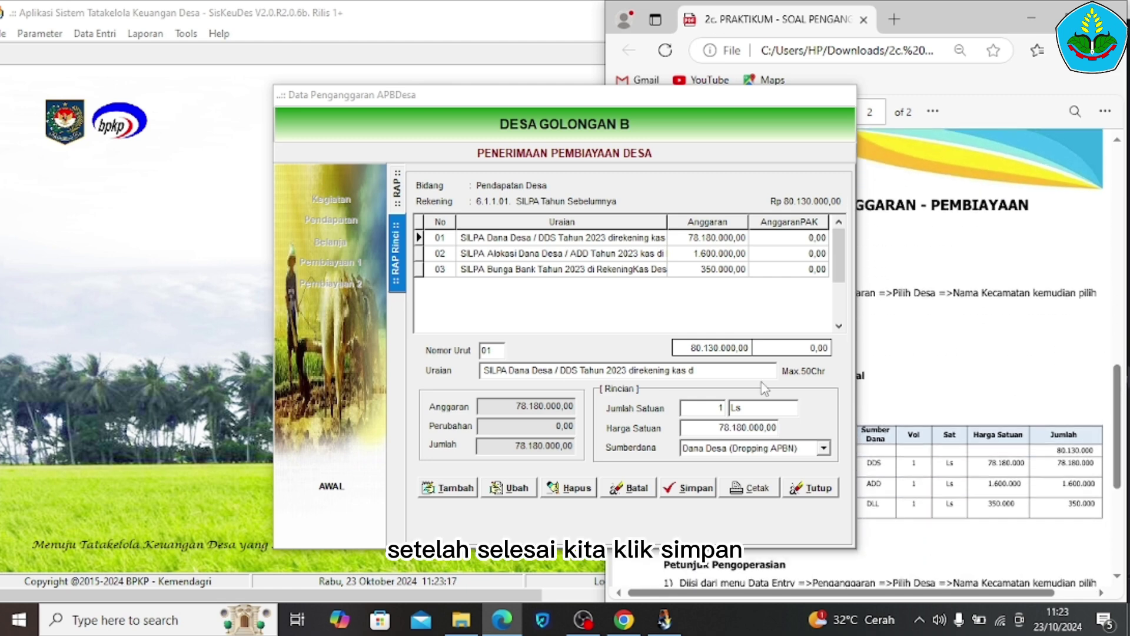
{"action": "left_click", "coordinate": [702, 489]}
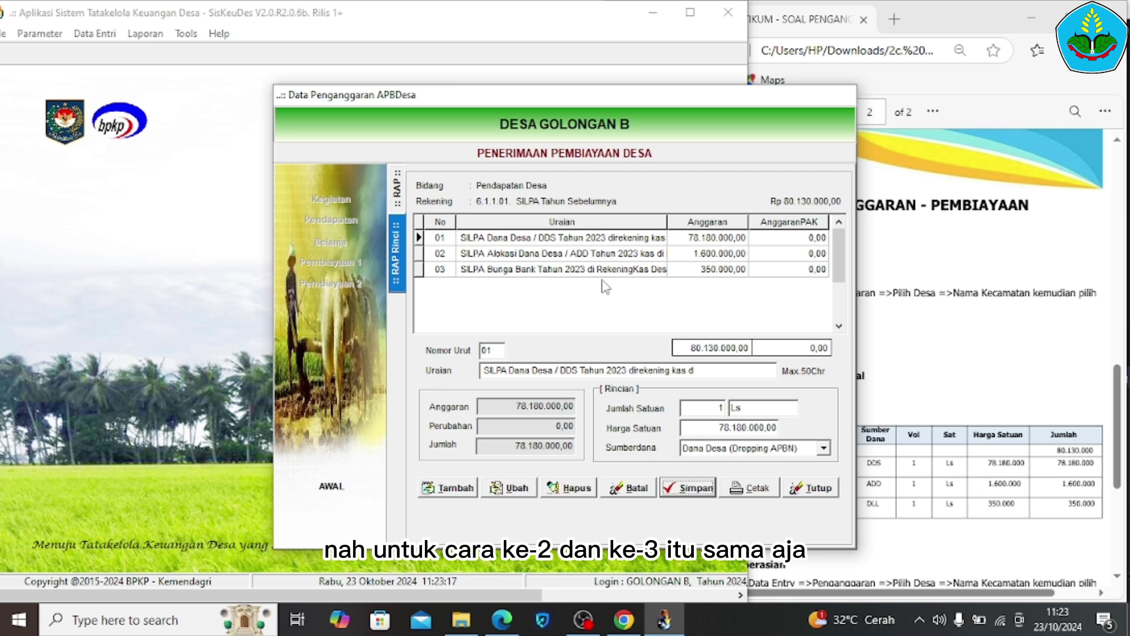
{"action": "left_click", "coordinate": [966, 448]}
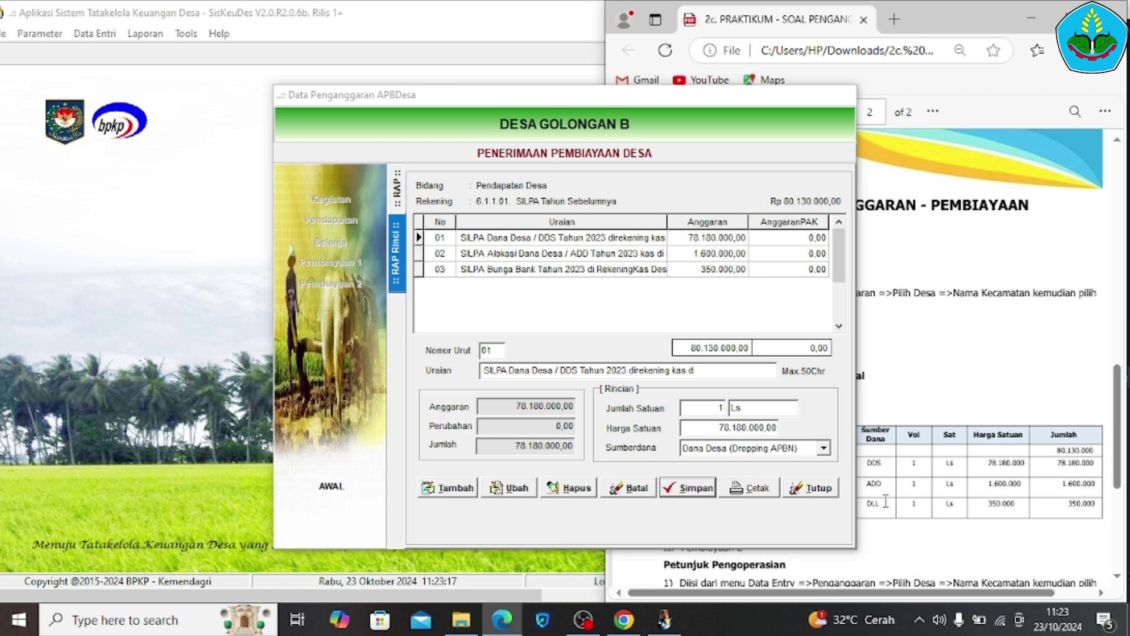
{"action": "left_click_drag", "start_coordinate": [885, 503], "coordinate": [953, 505]}
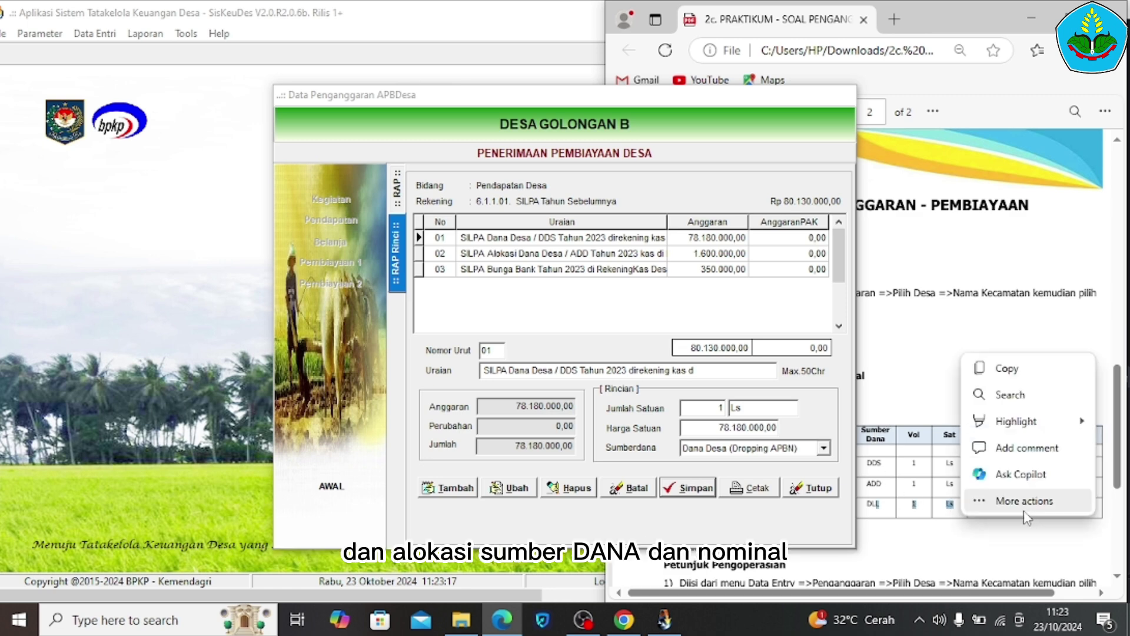
{"action": "left_click", "coordinate": [983, 527]}
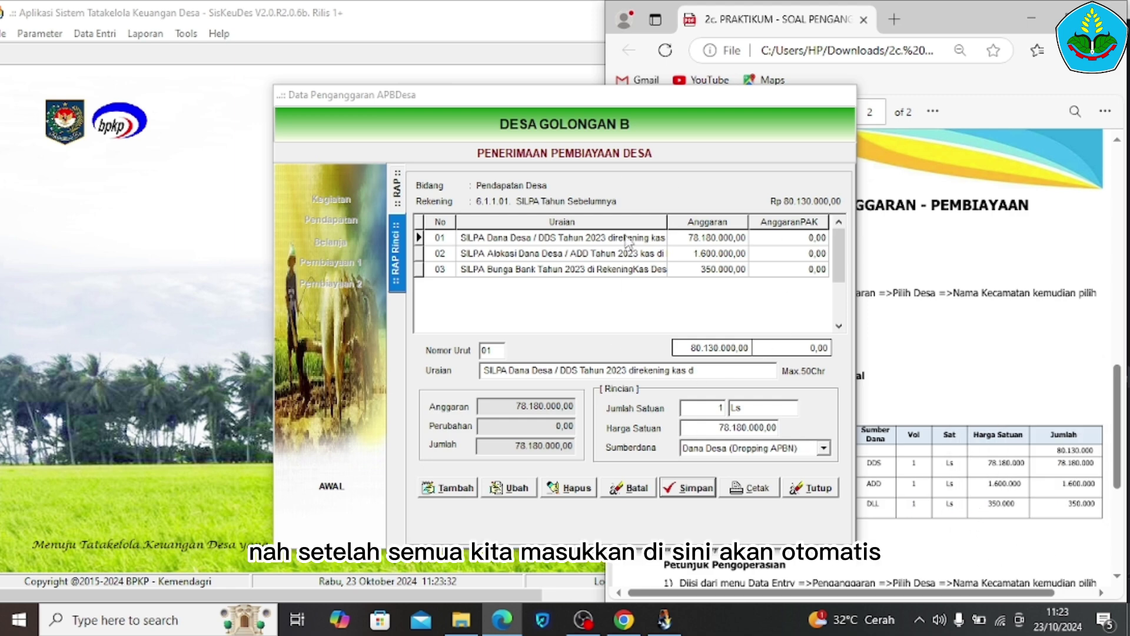
{"action": "left_click", "coordinate": [717, 347]}
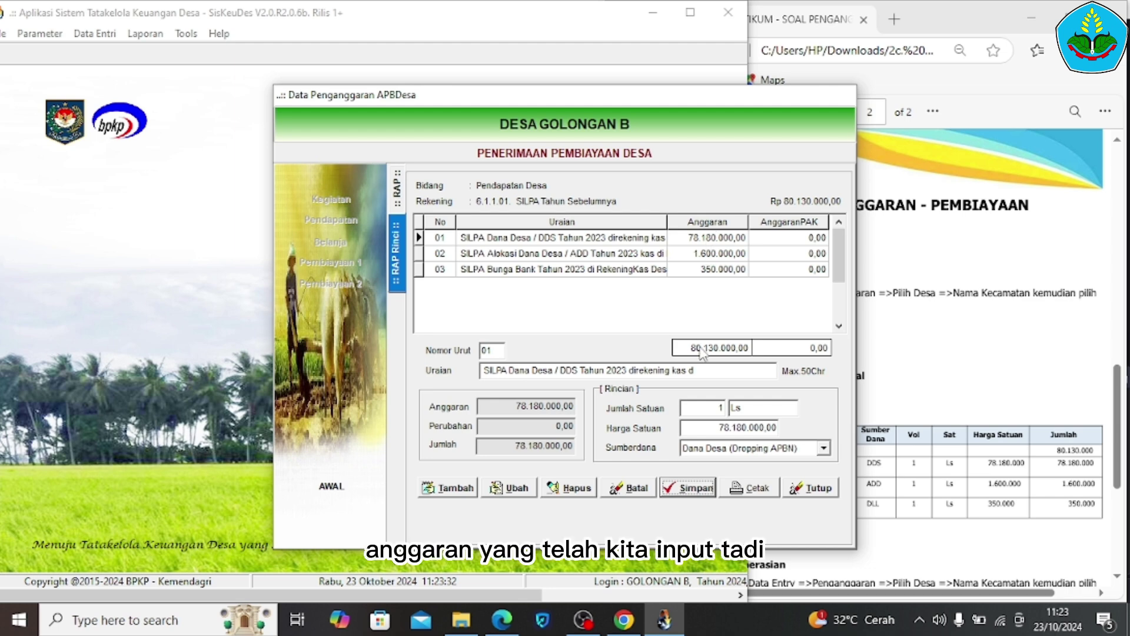
{"action": "left_click", "coordinate": [807, 490]}
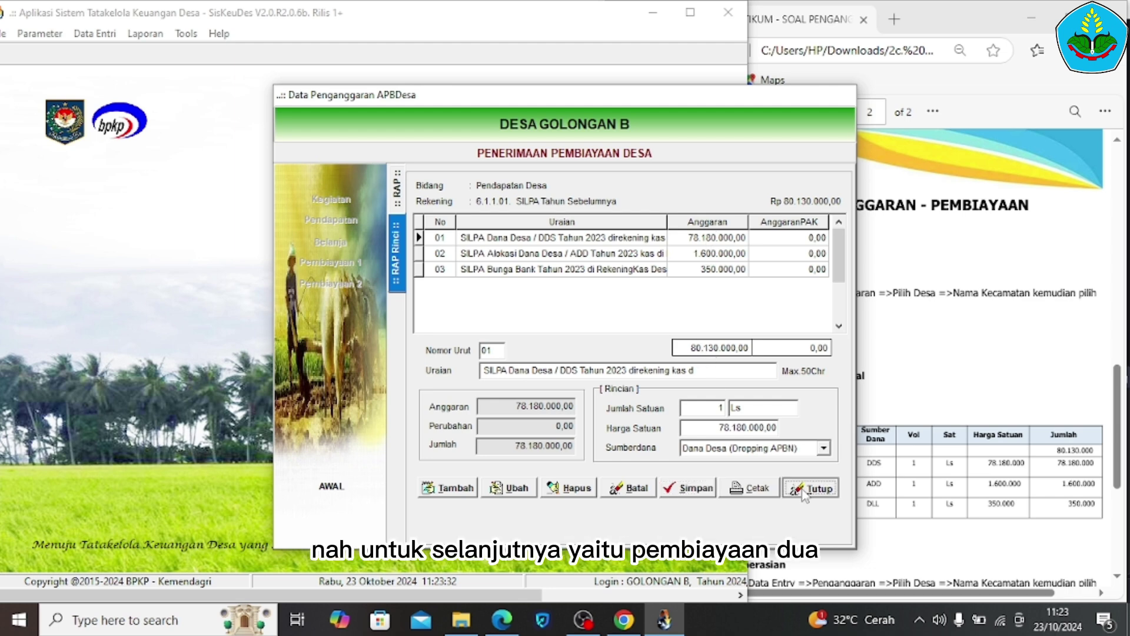
Open Pembiayaan 2 and show the 6.2.2.01 Penyertaan Modal Desa detail: BUMDesa Mina Utama, 40.000.000,00
{"action": "left_click", "coordinate": [330, 283]}
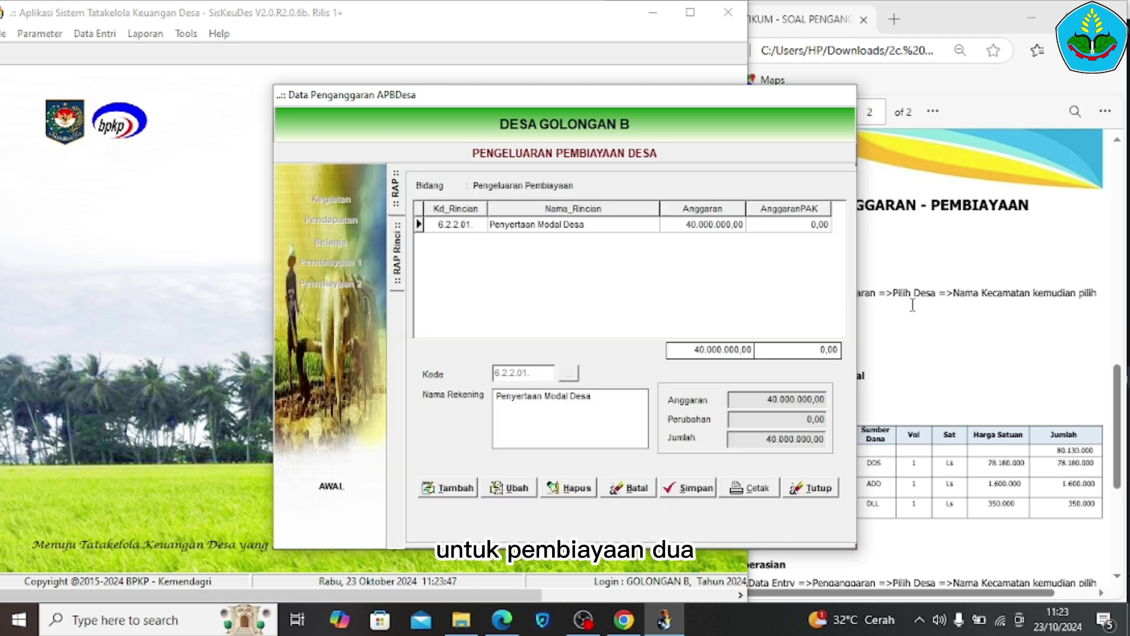
{"action": "left_click", "coordinate": [912, 304]}
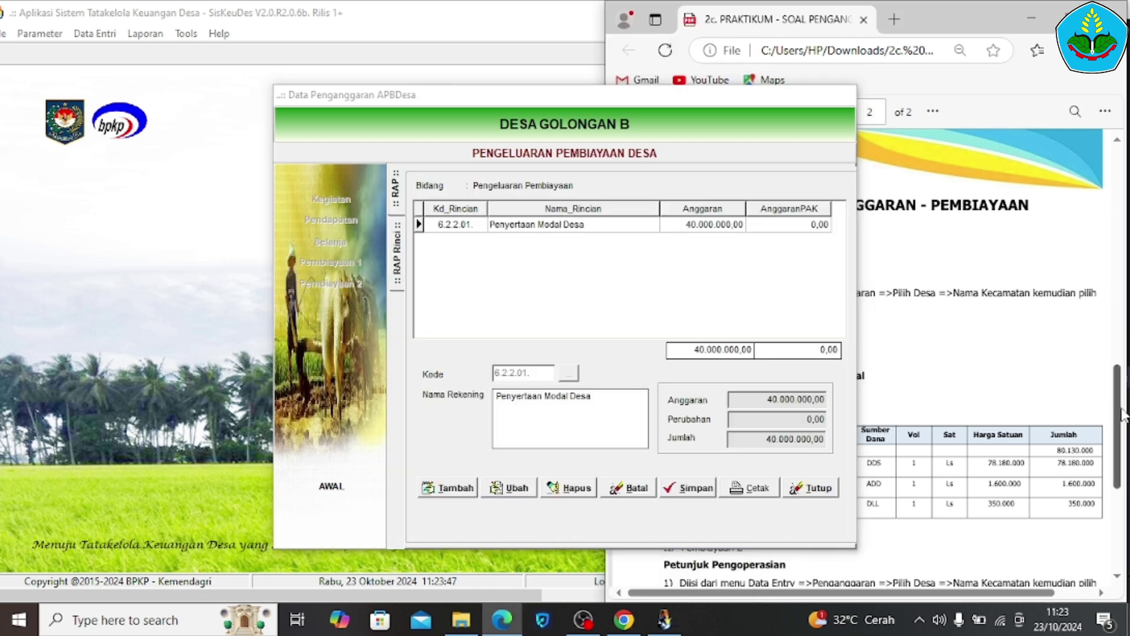
{"action": "scroll", "coordinate": [1121, 414], "scroll_direction": "down", "scroll_amount": 2}
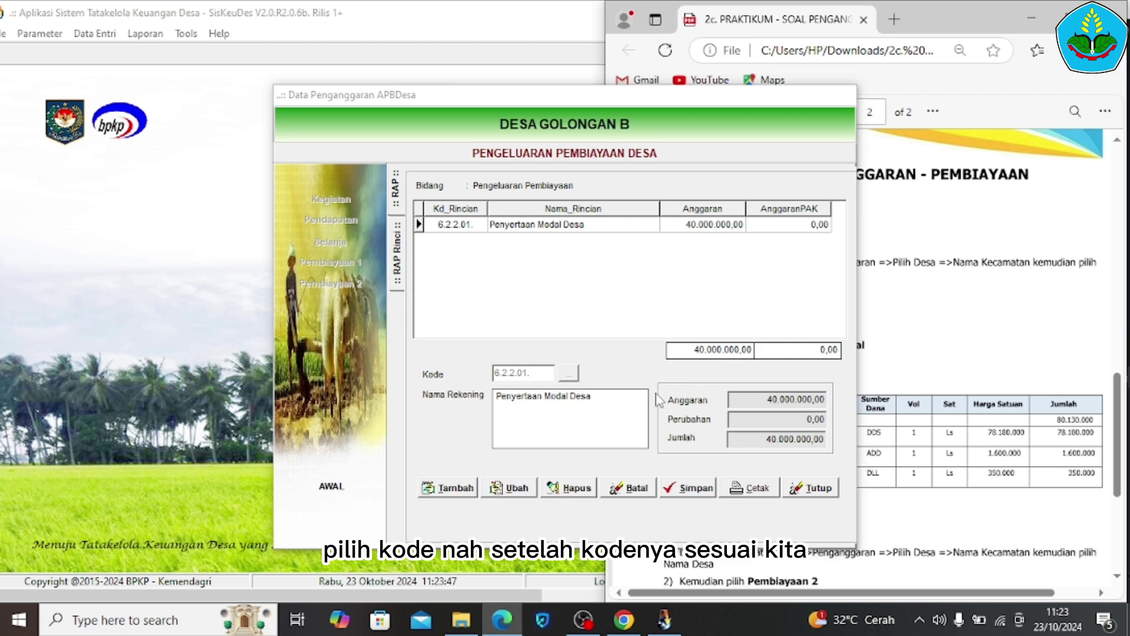
{"action": "double_click", "coordinate": [599, 223]}
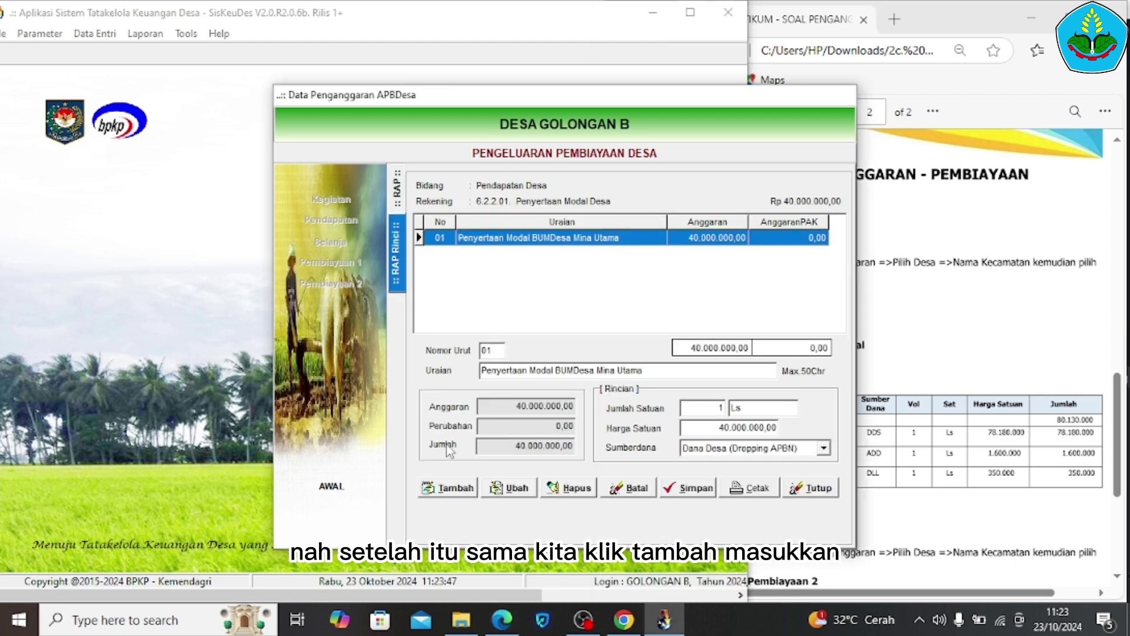
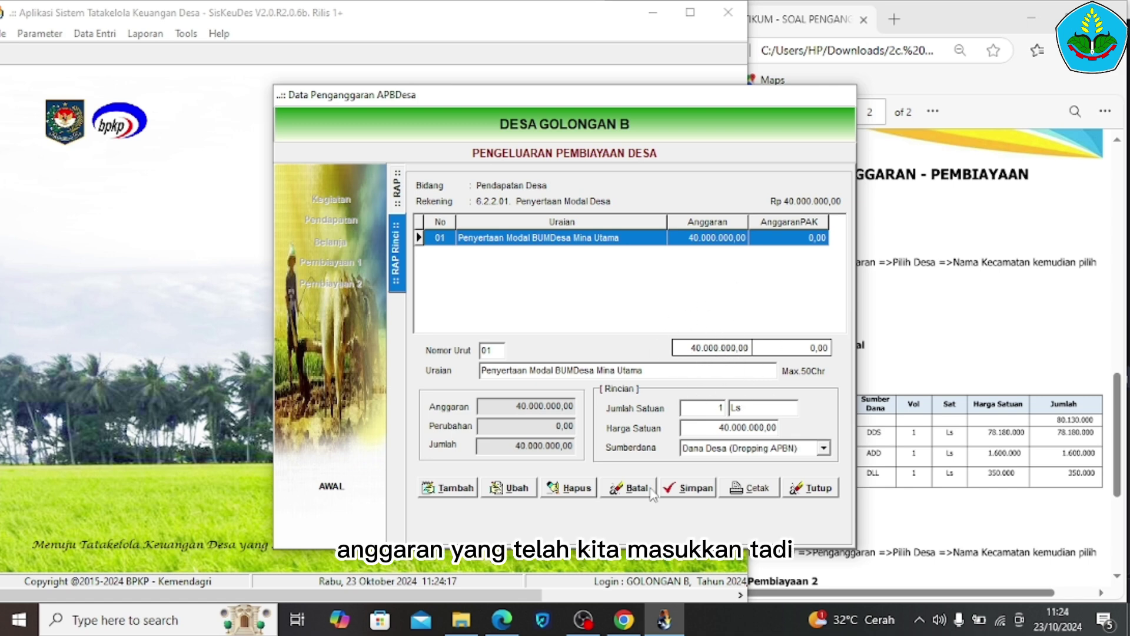
Save the 40.000.000,00 BUMDesa Mina Utama capital participation and close the budget data form
{"action": "left_click", "coordinate": [688, 488]}
{"action": "left_click", "coordinate": [806, 493]}
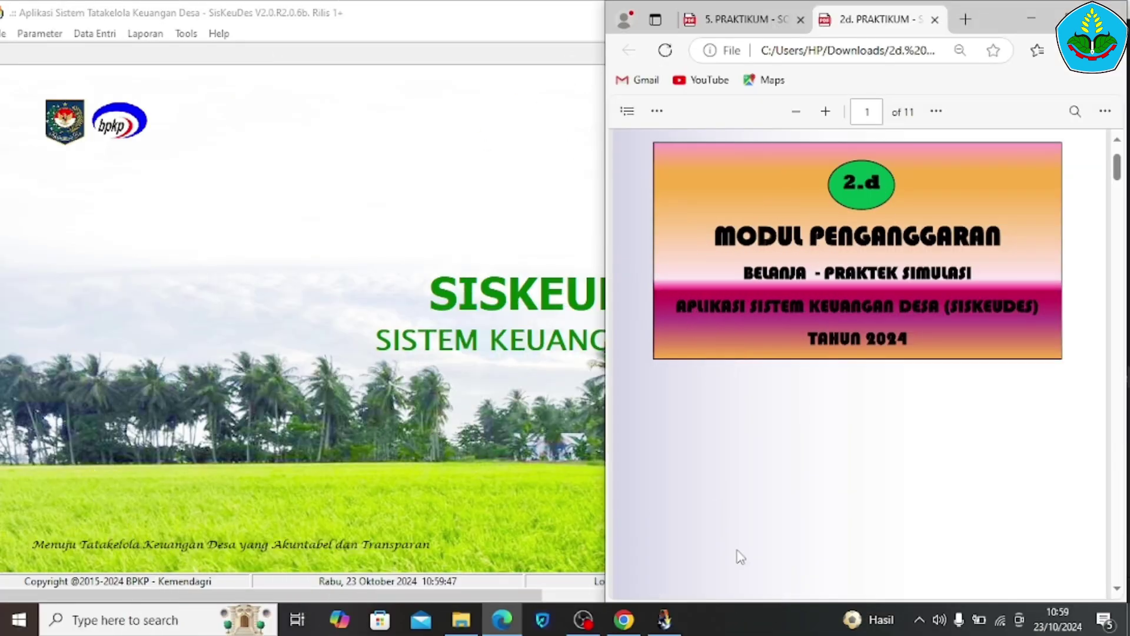
Highlight step 1 of the page-2 Petunjuk Pengoperasian in the guide, then return to SisKeuDes
{"action": "scroll", "coordinate": [758, 442], "scroll_direction": "down", "scroll_amount": 10}
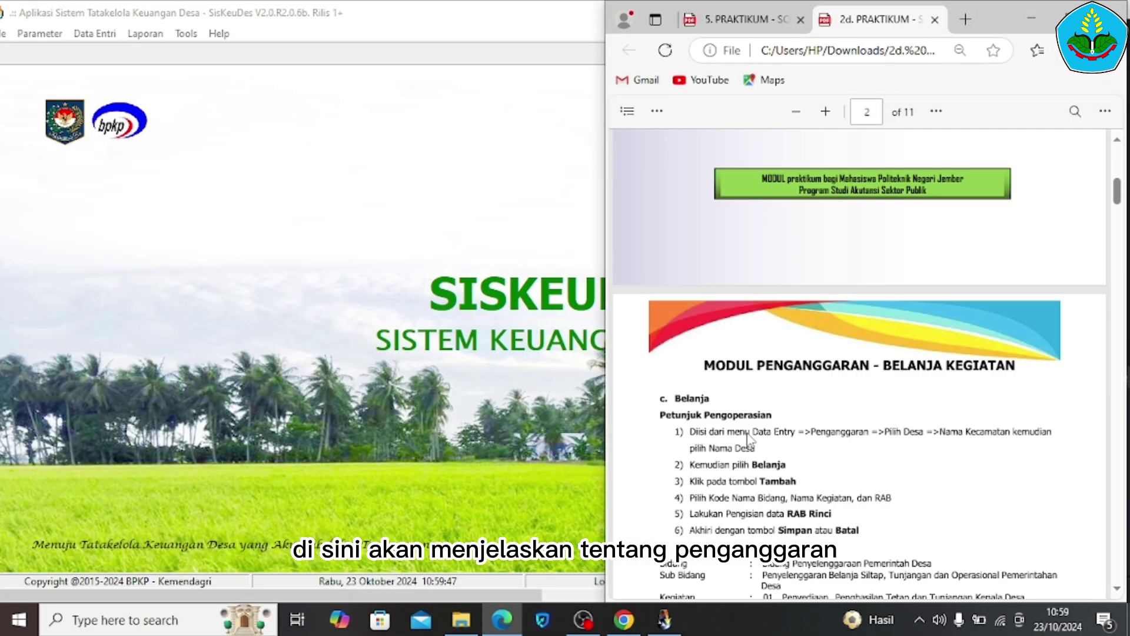
{"action": "scroll", "coordinate": [751, 441], "scroll_direction": "up", "scroll_amount": 1}
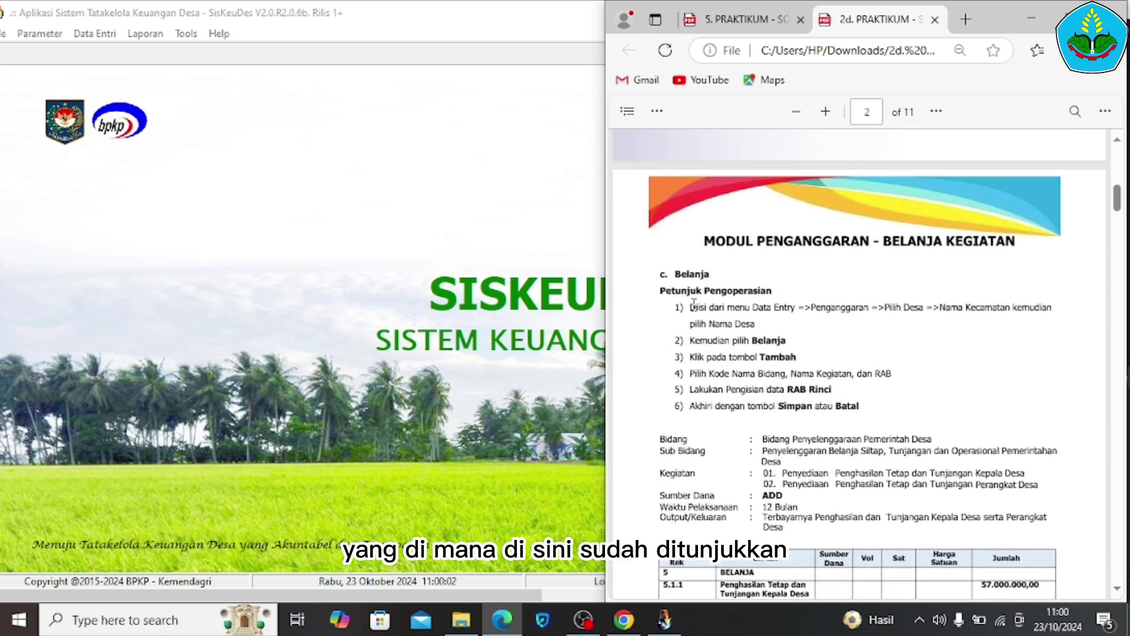
{"action": "left_click_drag", "start_coordinate": [688, 307], "coordinate": [756, 317]}
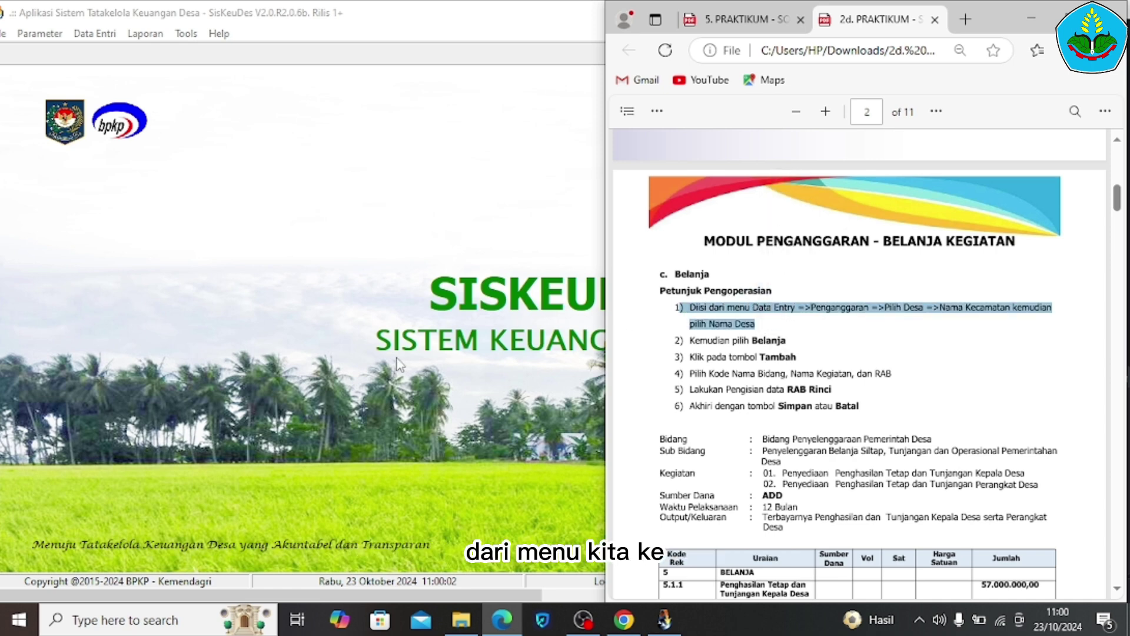
{"action": "left_click", "coordinate": [336, 336]}
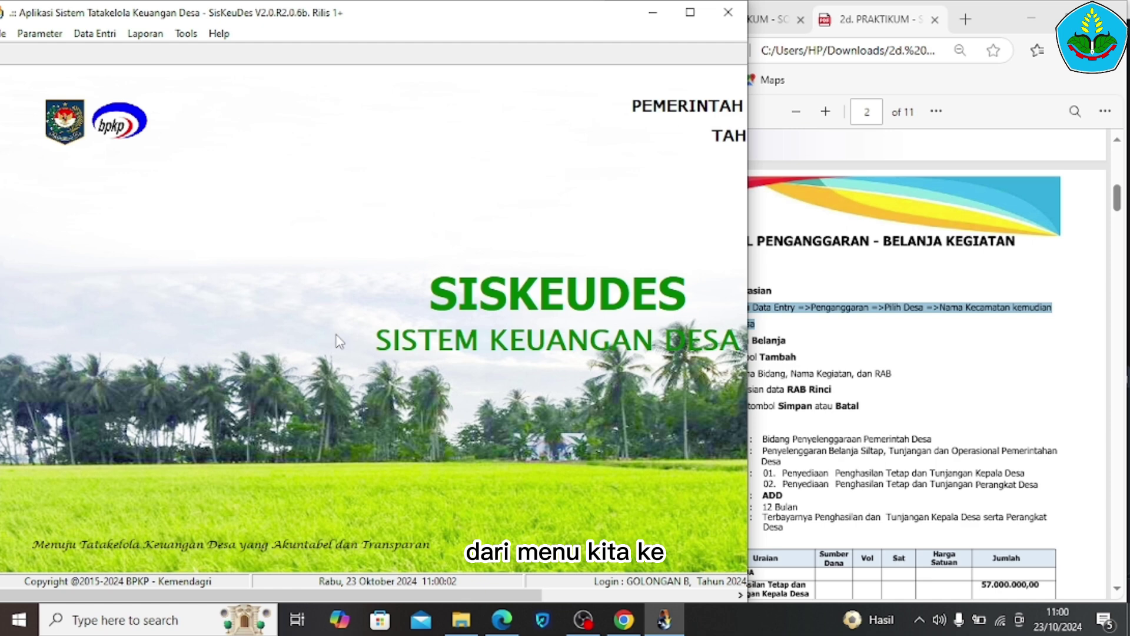
Open Isian Data Anggaran from Data Entri > Penganggaran and switch to Belanja
{"action": "left_click", "coordinate": [96, 36]}
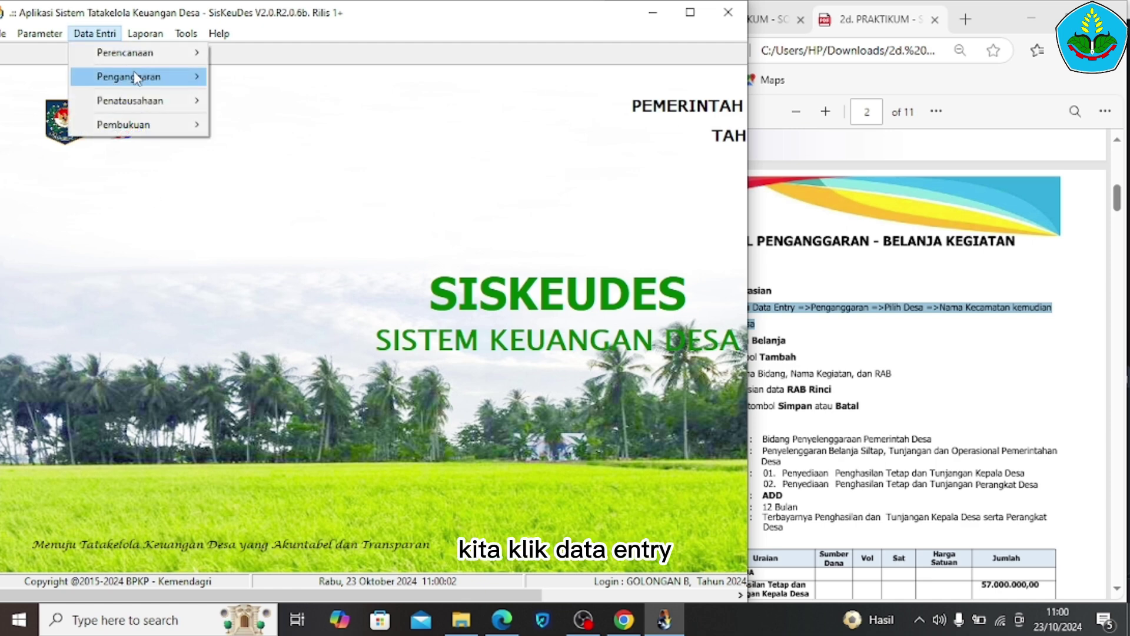
{"action": "mouse_move", "coordinate": [143, 79]}
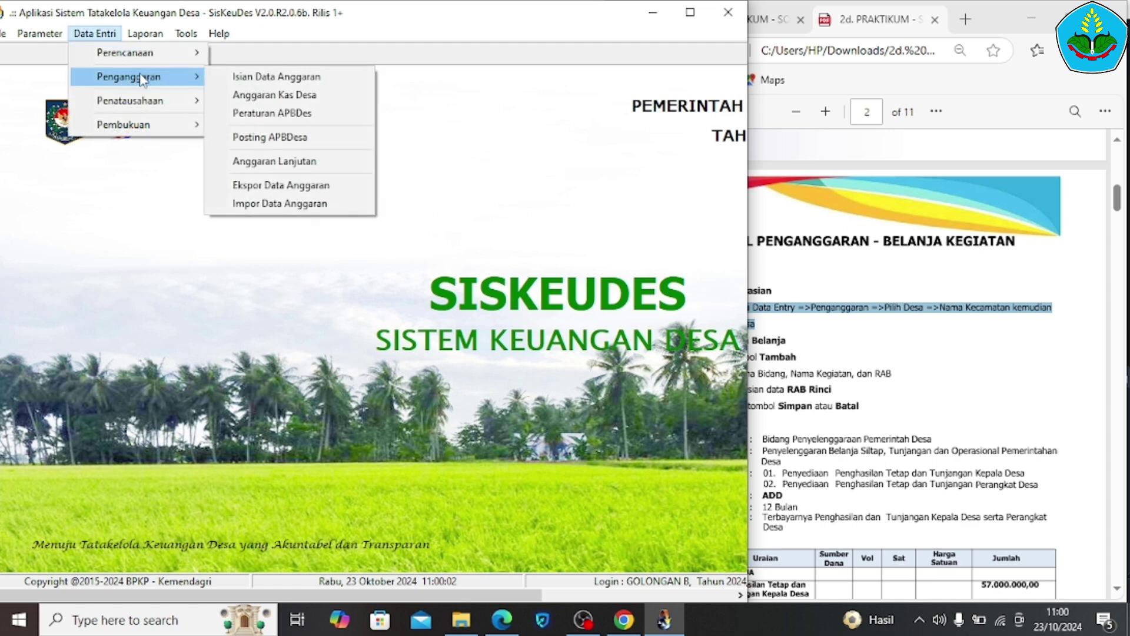
{"action": "left_click", "coordinate": [231, 77]}
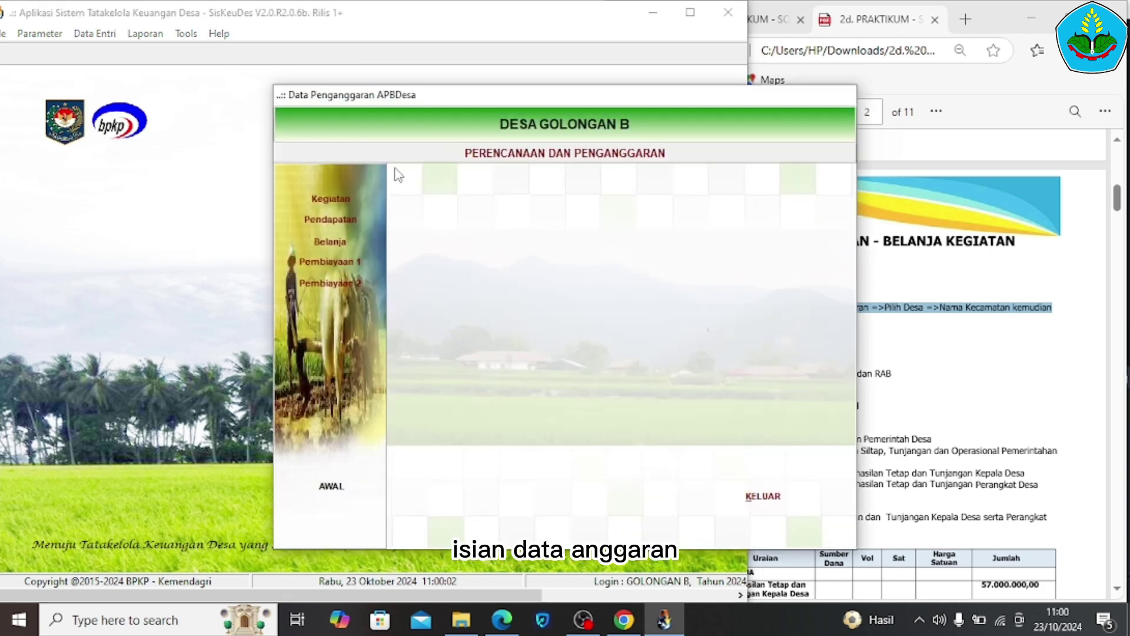
{"action": "left_click", "coordinate": [334, 242]}
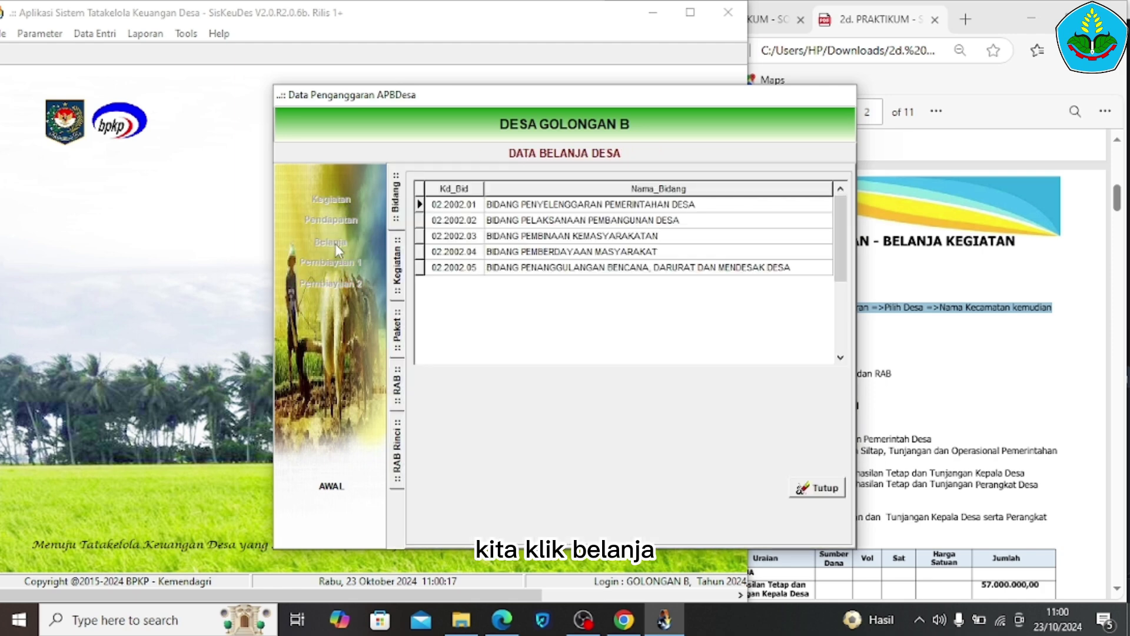
Check the required Bidang in the guide, then list Bidang Penyelenggaraan Pemerintahan Desa's activities
{"action": "left_click", "coordinate": [1034, 219]}
{"action": "left_click", "coordinate": [1034, 219]}
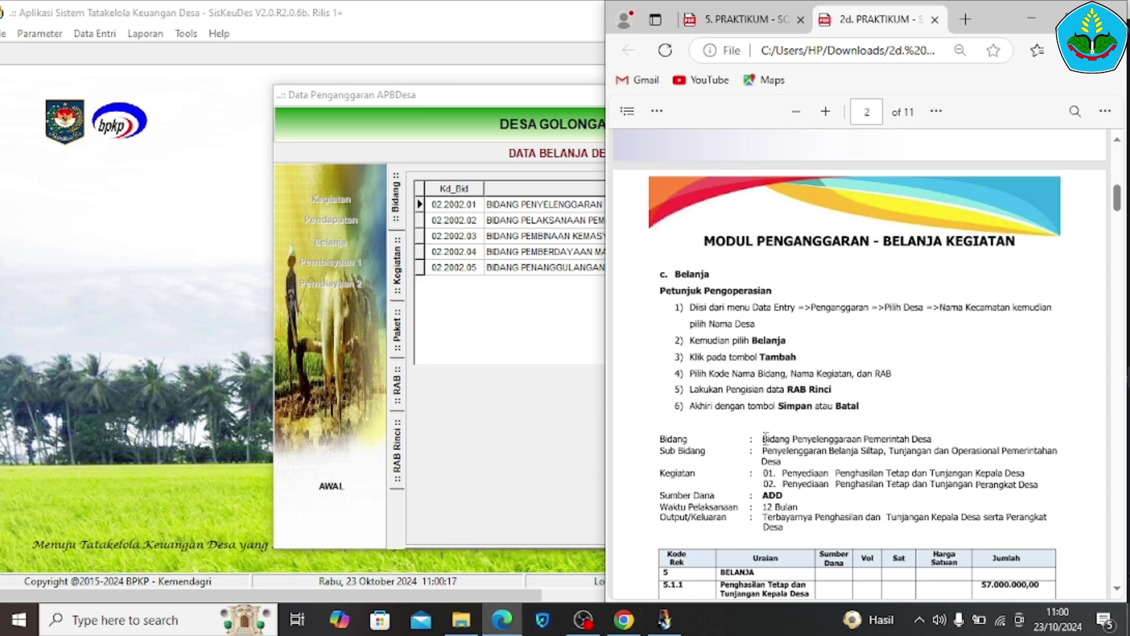
{"action": "left_click_drag", "start_coordinate": [763, 438], "coordinate": [935, 434]}
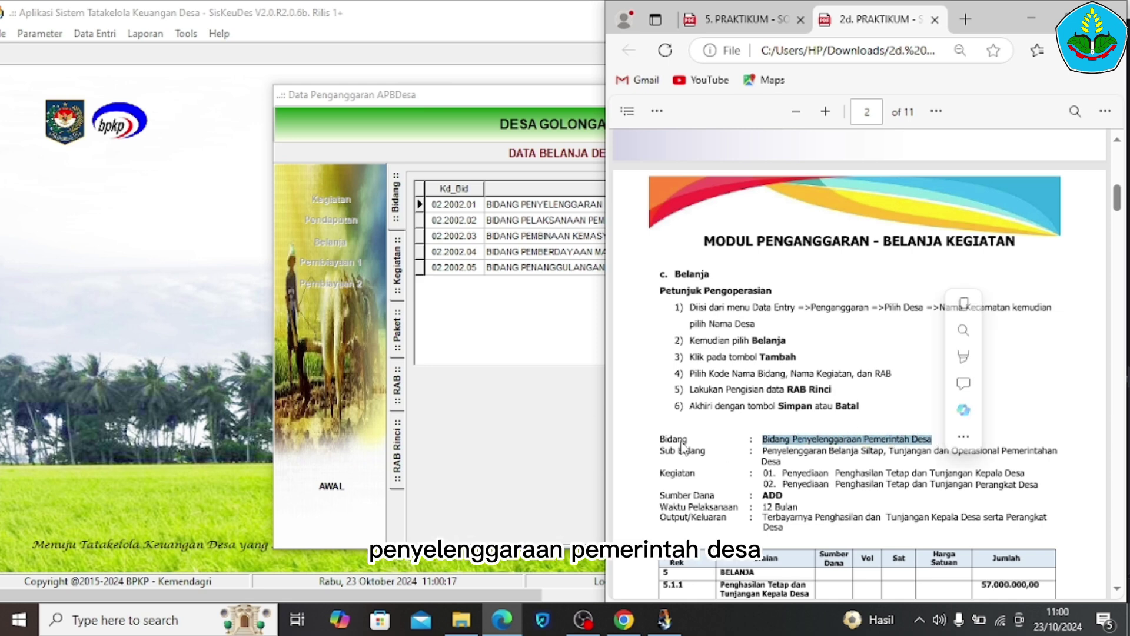
{"action": "left_click", "coordinate": [515, 439]}
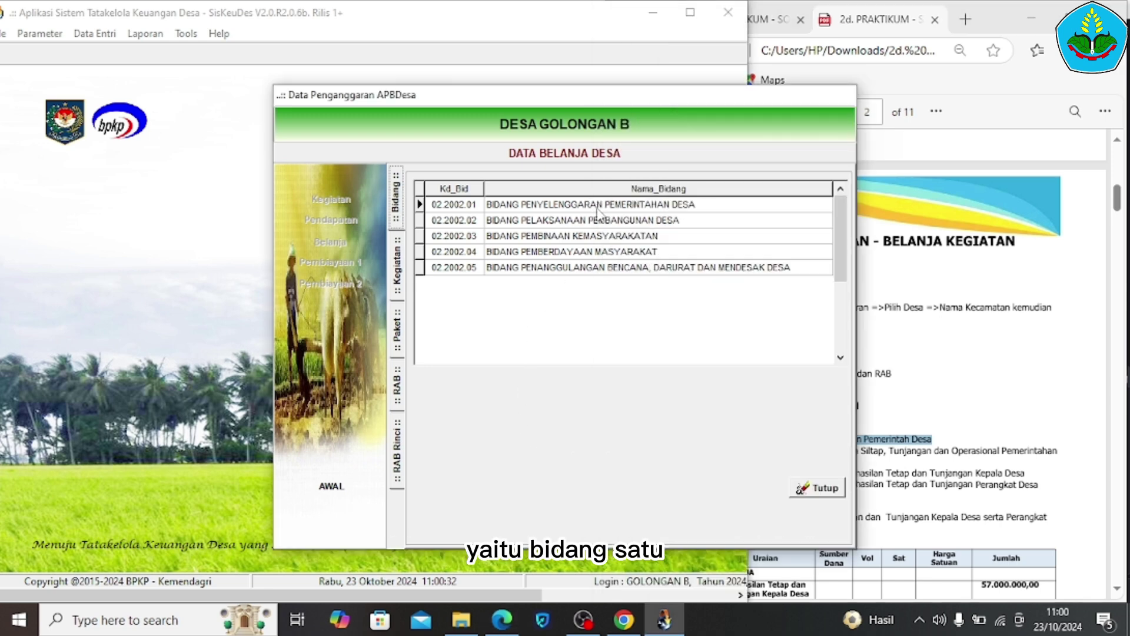
{"action": "double_click", "coordinate": [595, 210]}
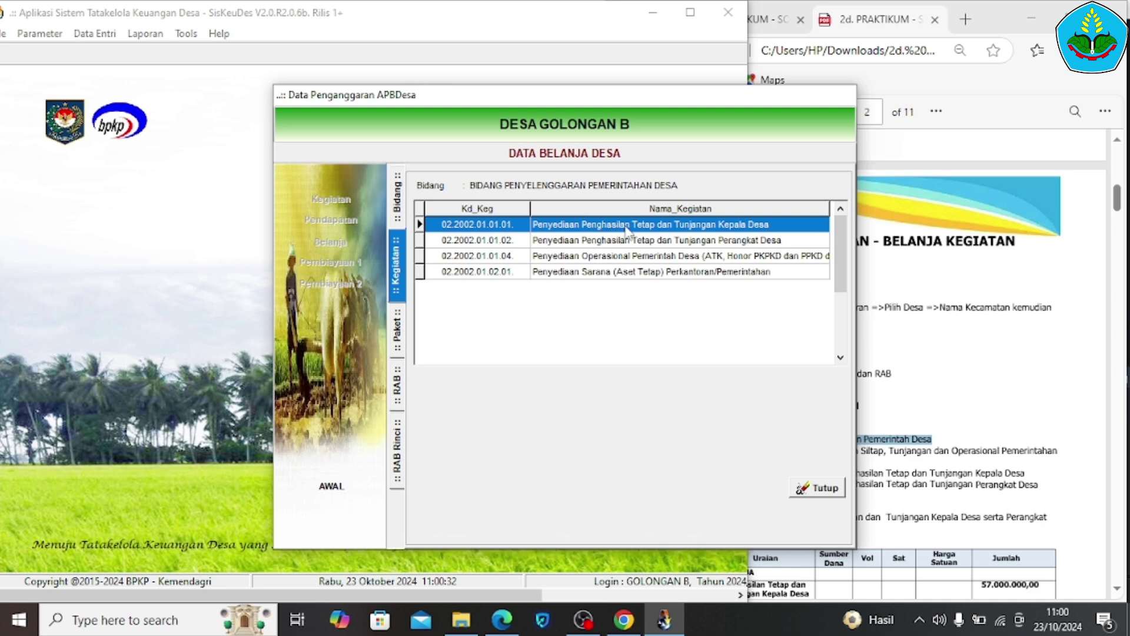
Open package 01 Penghasilan Tetap dan Tunjangan Kepala Desa and compare its 57.000.000,00 with the guide's RAB table
{"action": "double_click", "coordinate": [627, 226]}
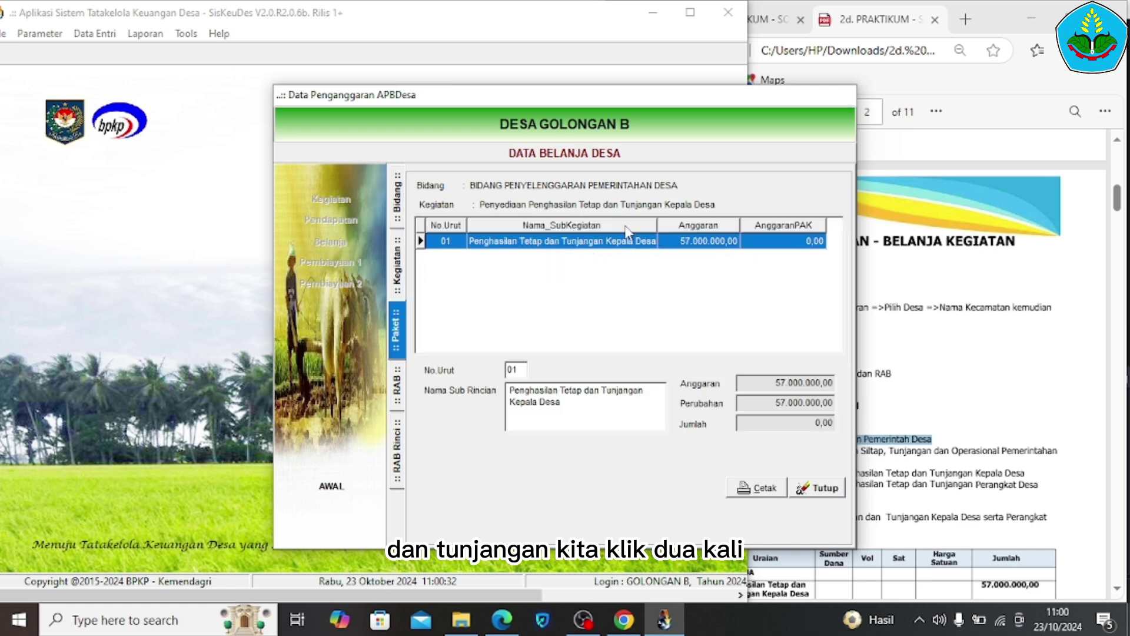
{"action": "left_click", "coordinate": [1042, 297]}
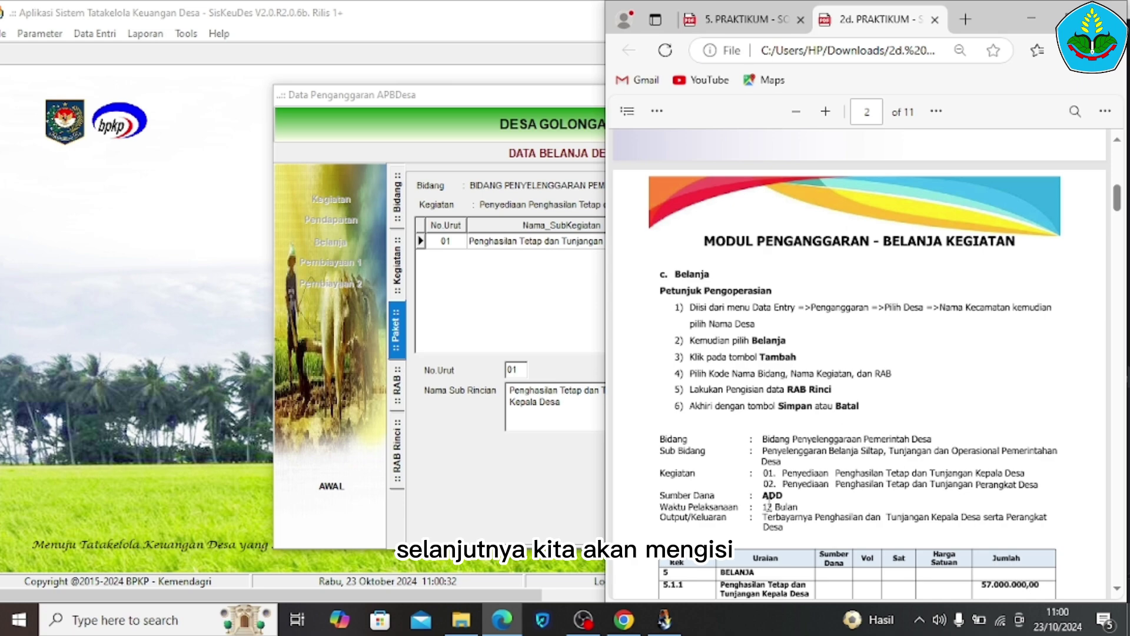
{"action": "scroll", "coordinate": [768, 506], "scroll_direction": "down", "scroll_amount": 3}
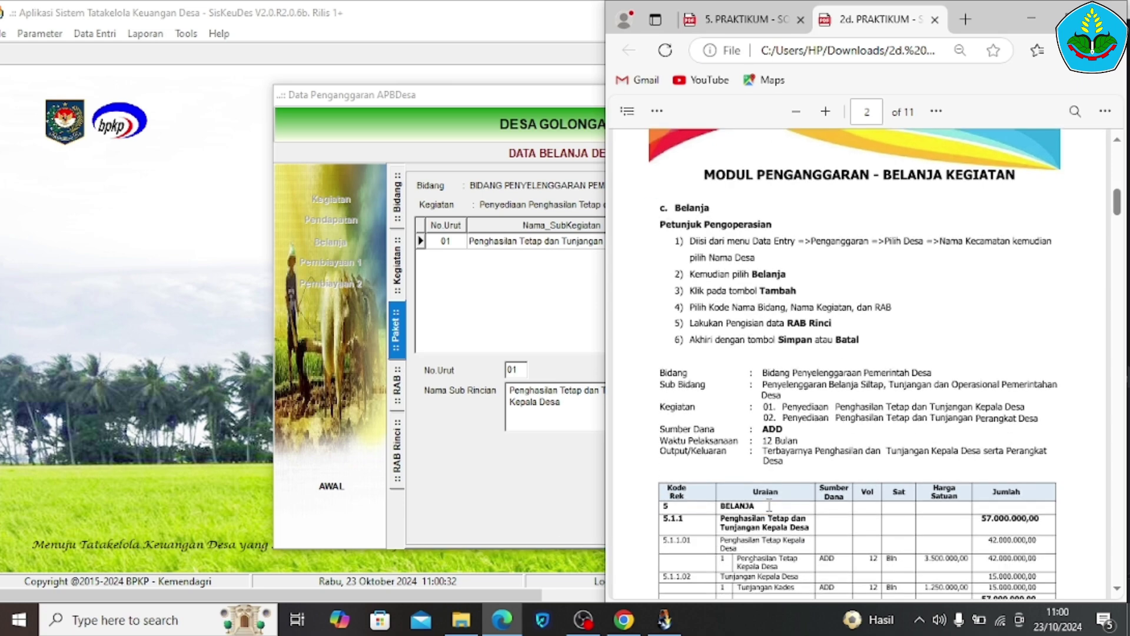
{"action": "scroll", "coordinate": [769, 505], "scroll_direction": "down", "scroll_amount": 1}
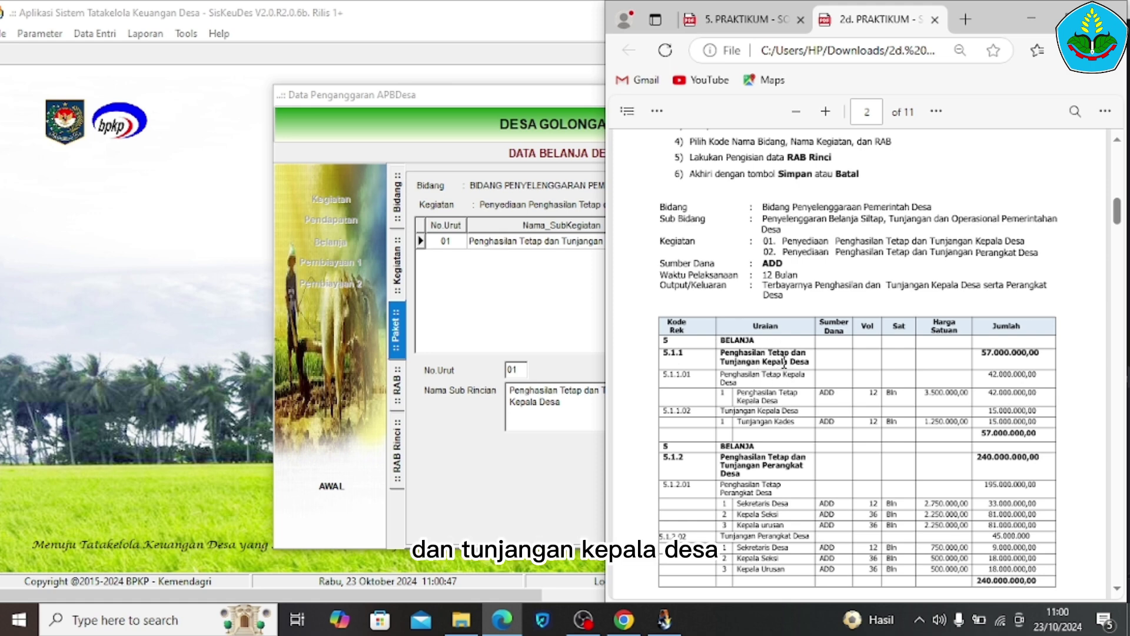
{"action": "left_click", "coordinate": [475, 291]}
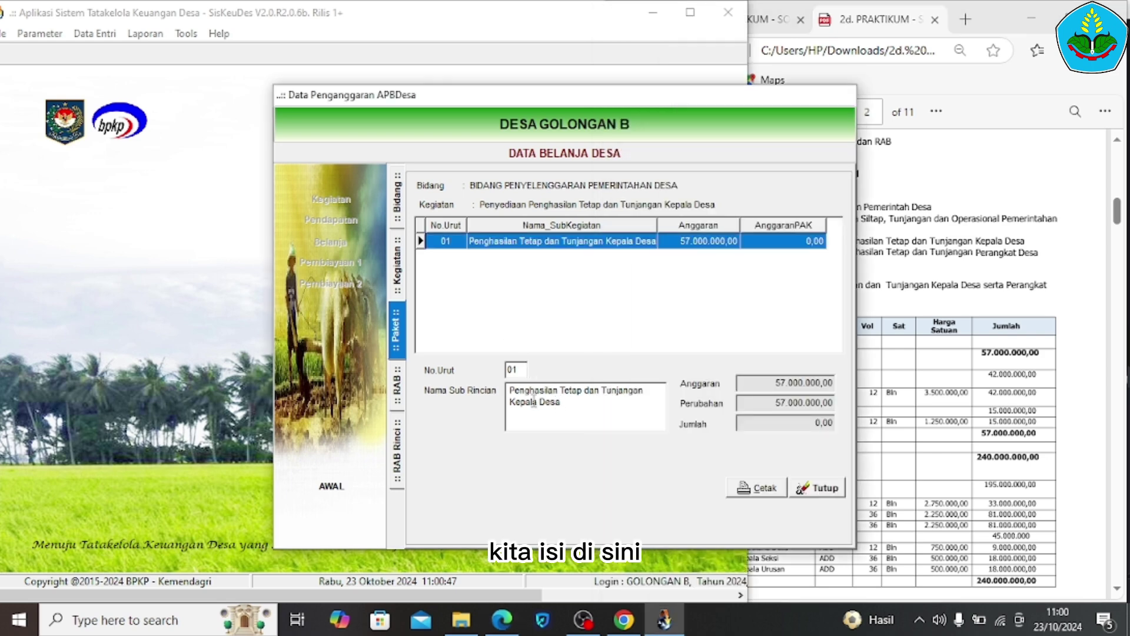
{"action": "left_click_drag", "start_coordinate": [515, 393], "coordinate": [558, 403]}
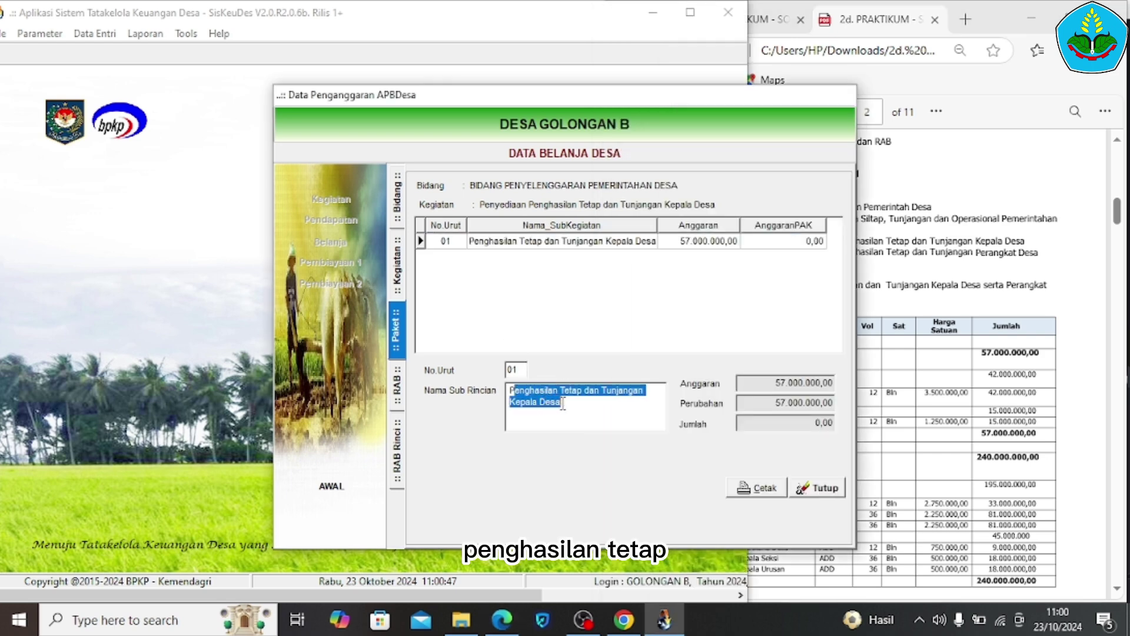
{"action": "left_click", "coordinate": [588, 411]}
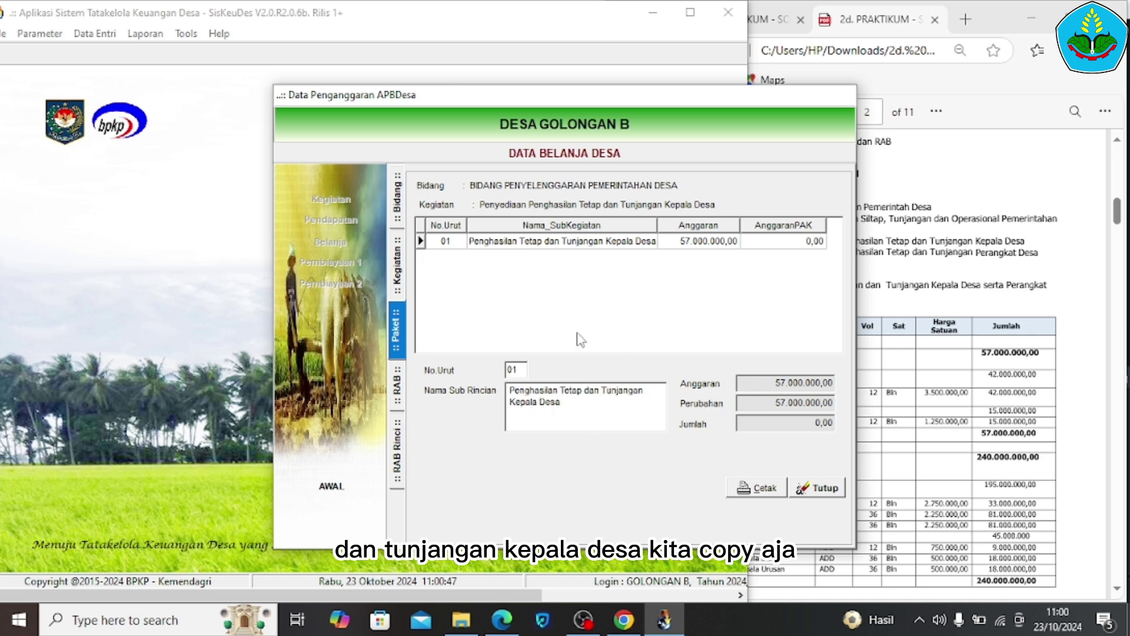
Open the sub-activity's RAB accounts and find the Penghasilan Tetap Kepala Desa row in the guide
{"action": "double_click", "coordinate": [589, 241]}
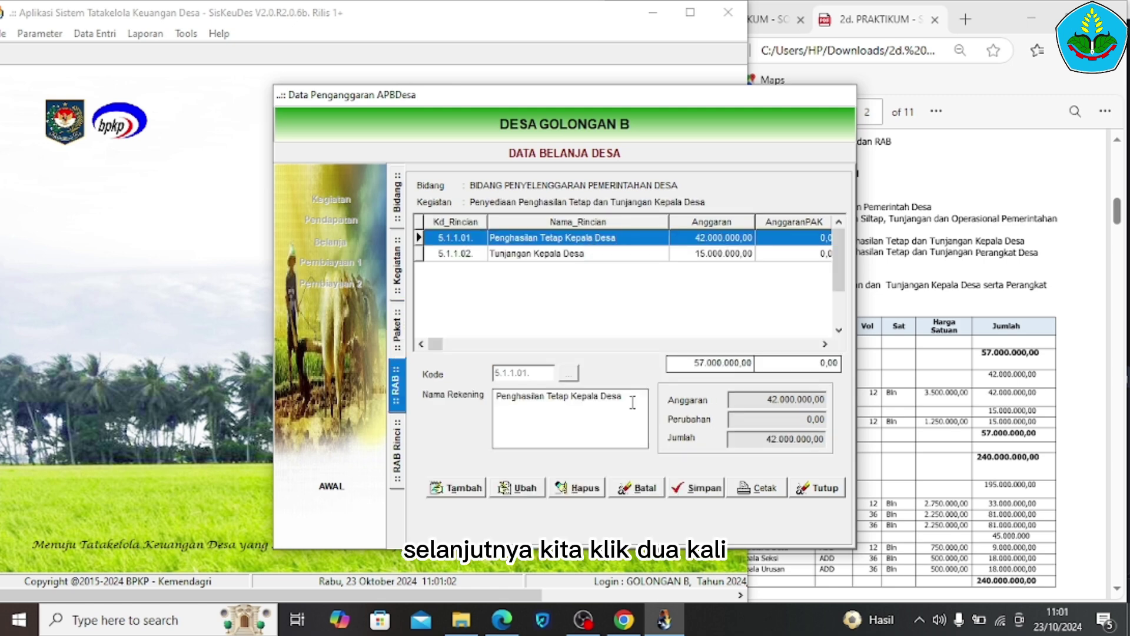
{"action": "left_click", "coordinate": [934, 397]}
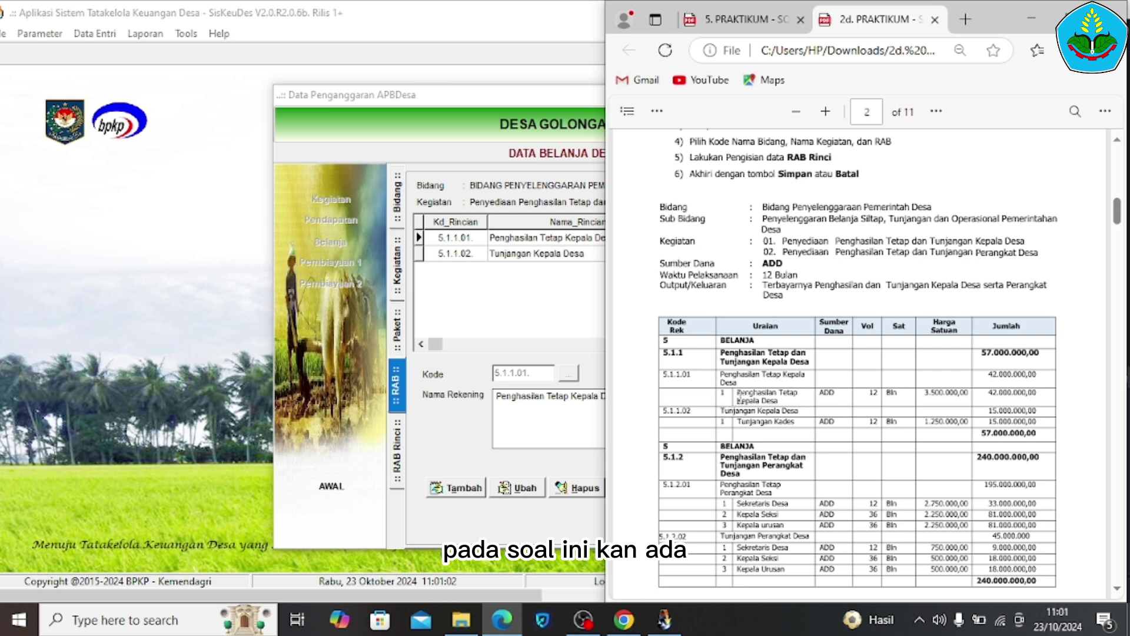
{"action": "left_click_drag", "start_coordinate": [738, 393], "coordinate": [776, 403]}
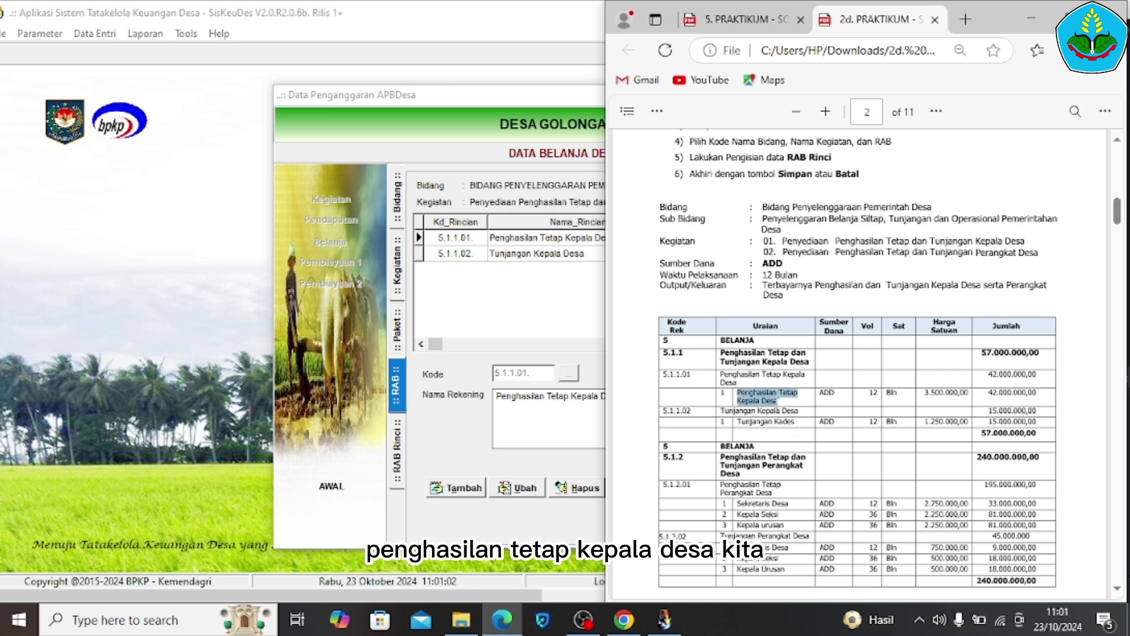
{"action": "left_click", "coordinate": [469, 431]}
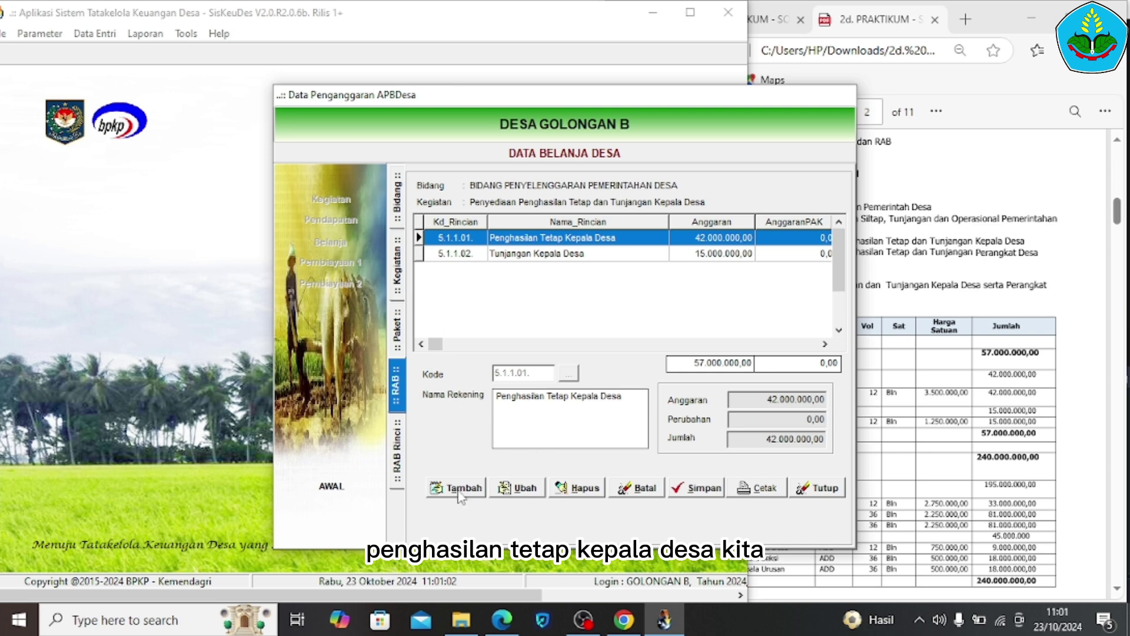
Cancel the accidental empty RAB row, leaving only accounts 5.1.1.01 and 5.1.1.02
{"action": "left_click", "coordinate": [520, 491]}
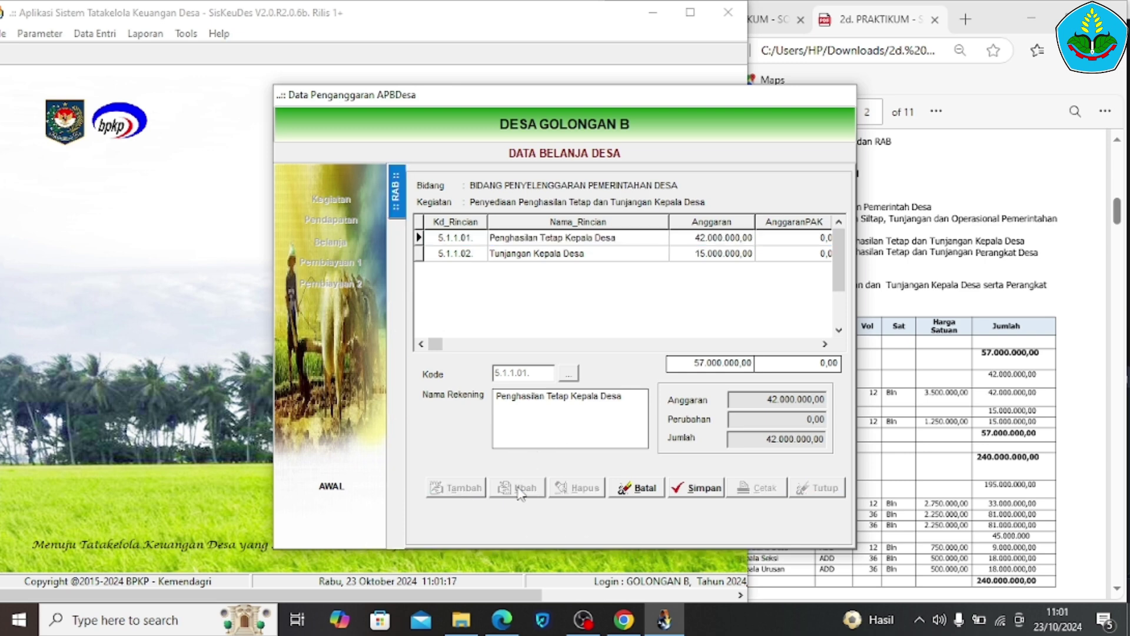
{"action": "left_click", "coordinate": [570, 374]}
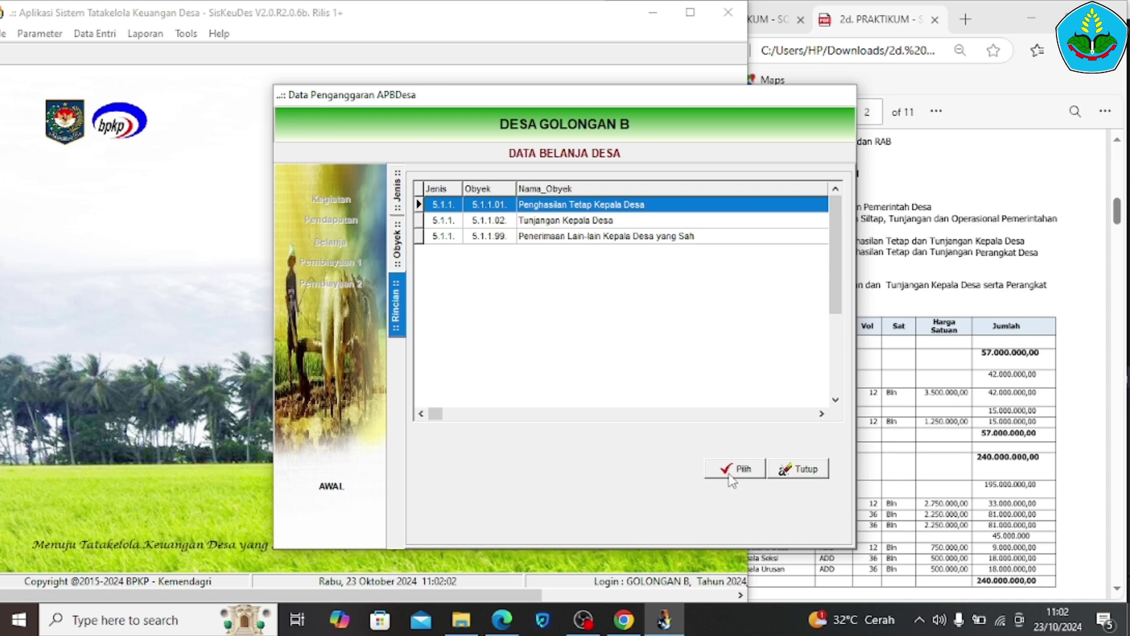
{"action": "left_click", "coordinate": [794, 471]}
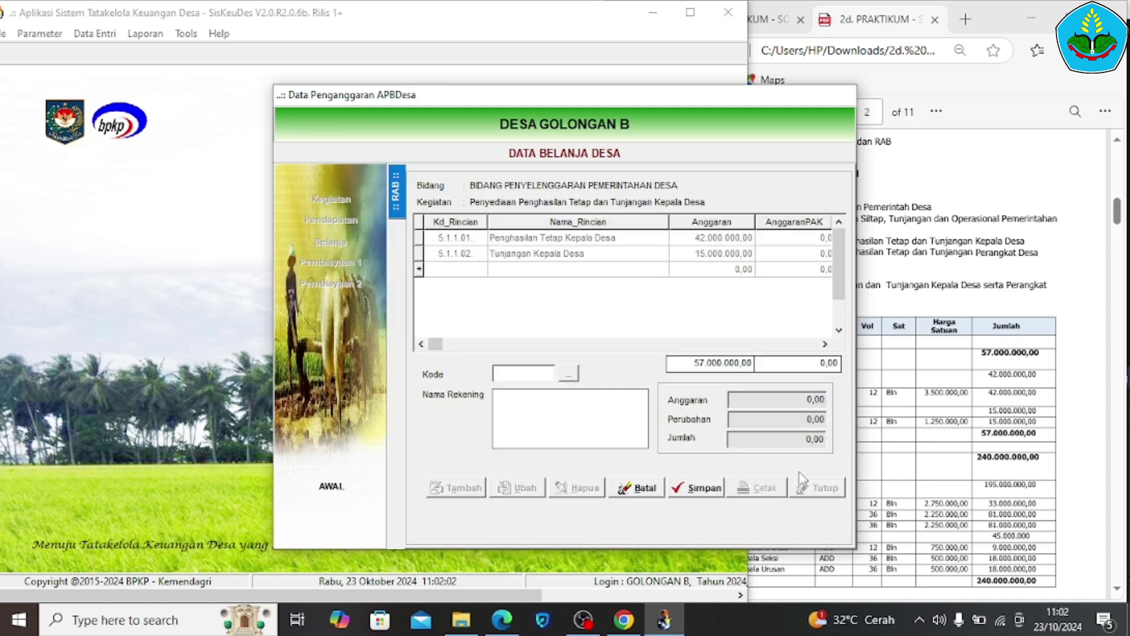
{"action": "left_click", "coordinate": [625, 492]}
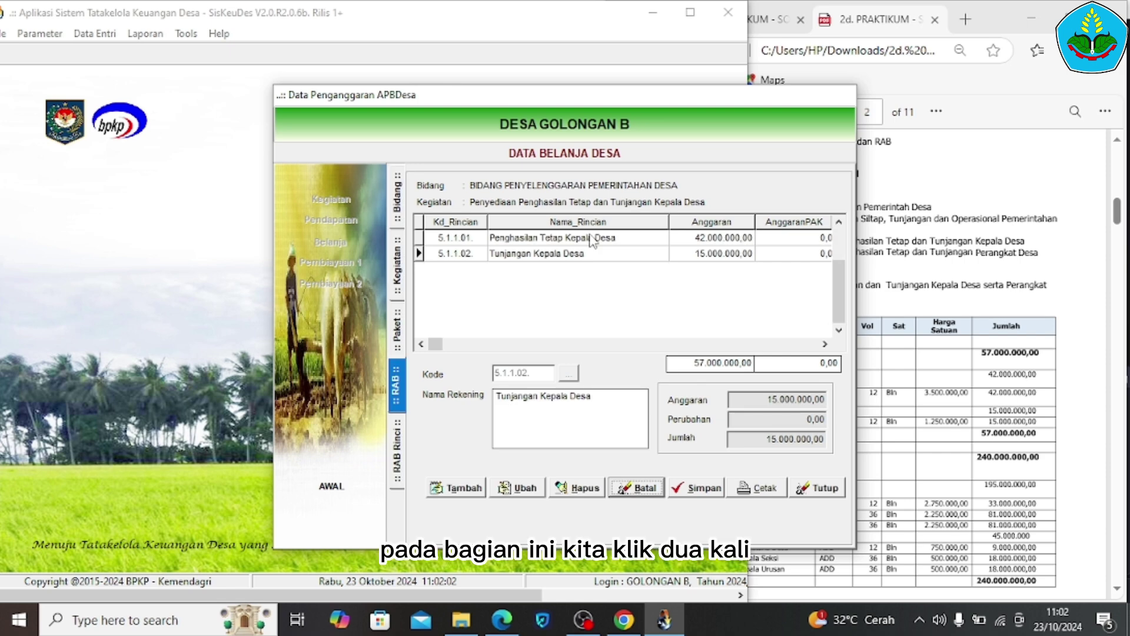
Open 5.1.1.01's RAB Rinci and check its description and 12 Bulan quantity against the guide
{"action": "double_click", "coordinate": [593, 238]}
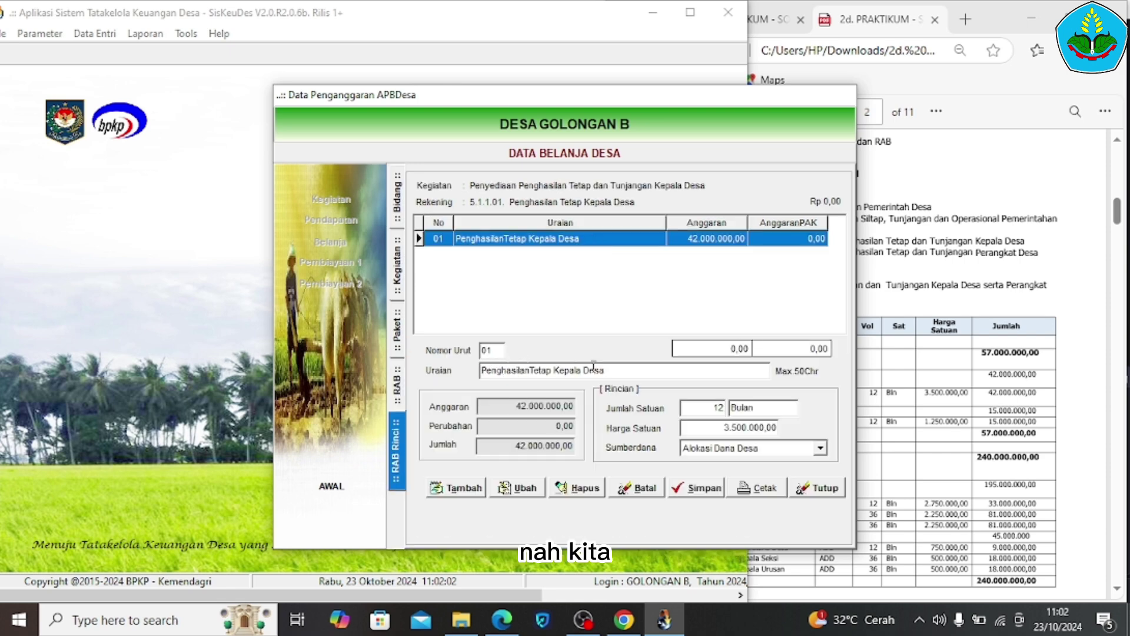
{"action": "left_click_drag", "start_coordinate": [614, 371], "coordinate": [479, 388]}
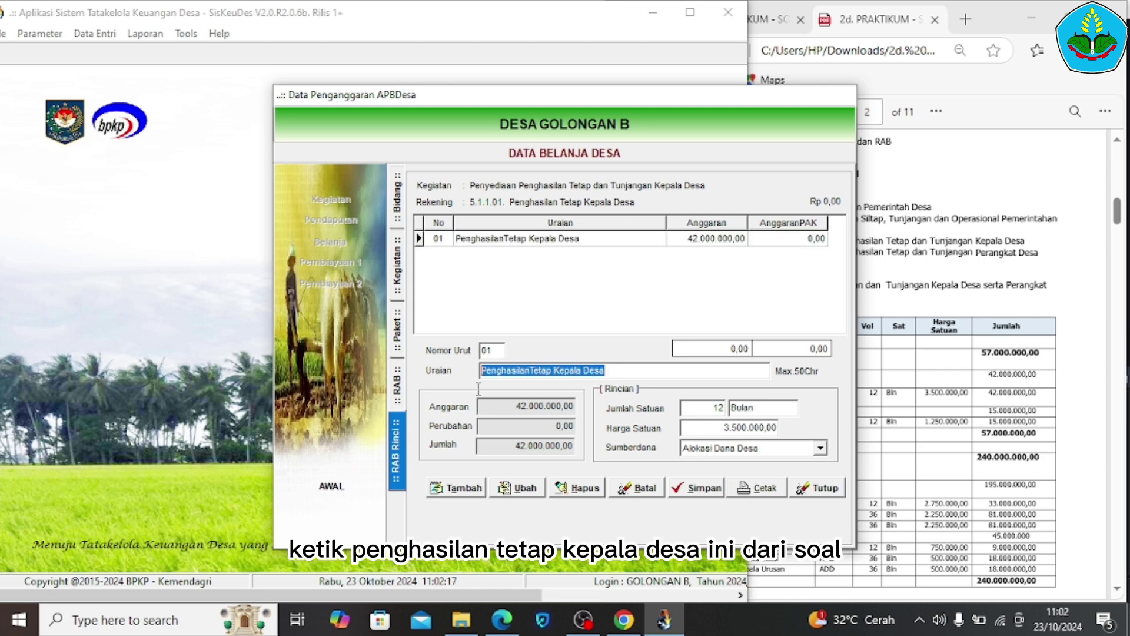
{"action": "left_click", "coordinate": [922, 371]}
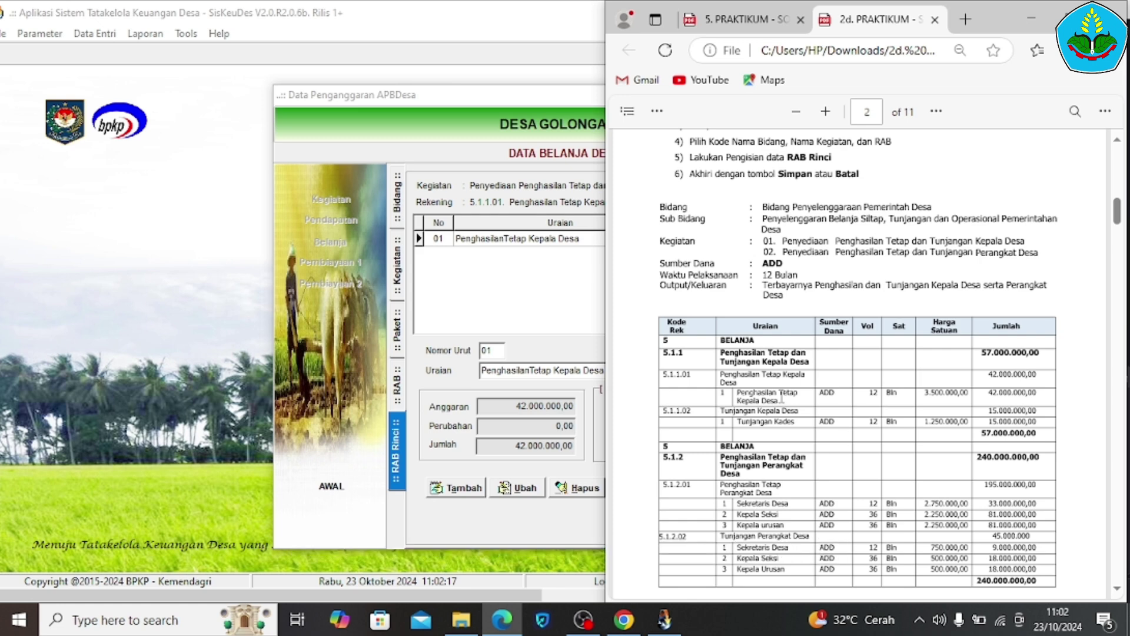
{"action": "mouse_move", "coordinate": [780, 395]}
{"action": "left_mouse_down"}
{"action": "mouse_move", "coordinate": [735, 406]}
{"action": "mouse_move", "coordinate": [741, 394]}
{"action": "mouse_move", "coordinate": [781, 398]}
{"action": "left_mouse_up"}
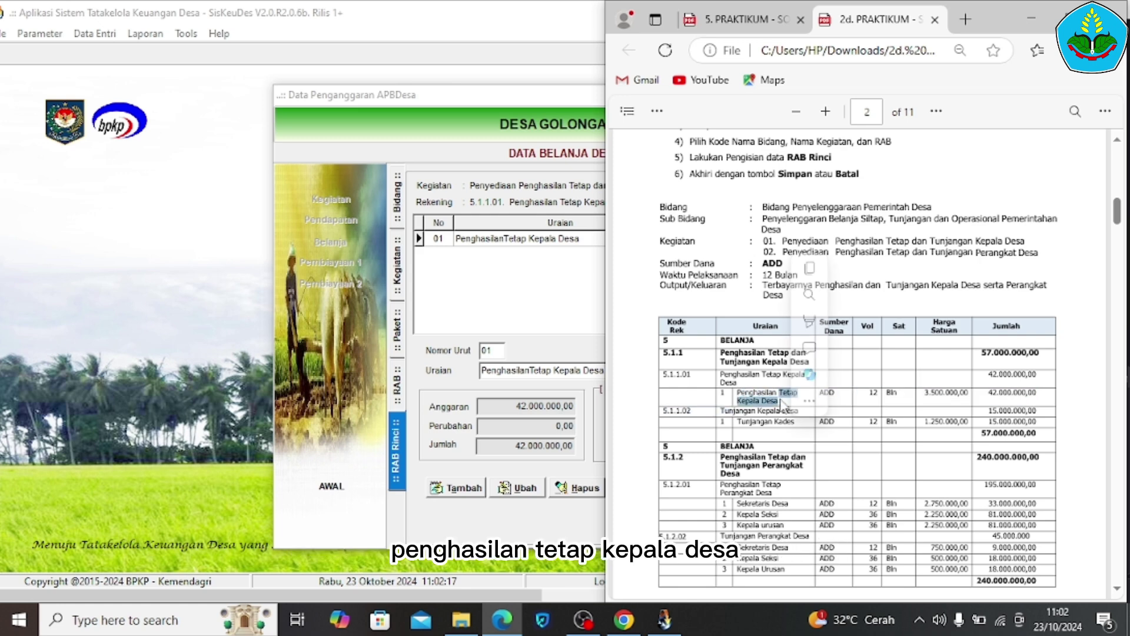
{"action": "left_click", "coordinate": [524, 396]}
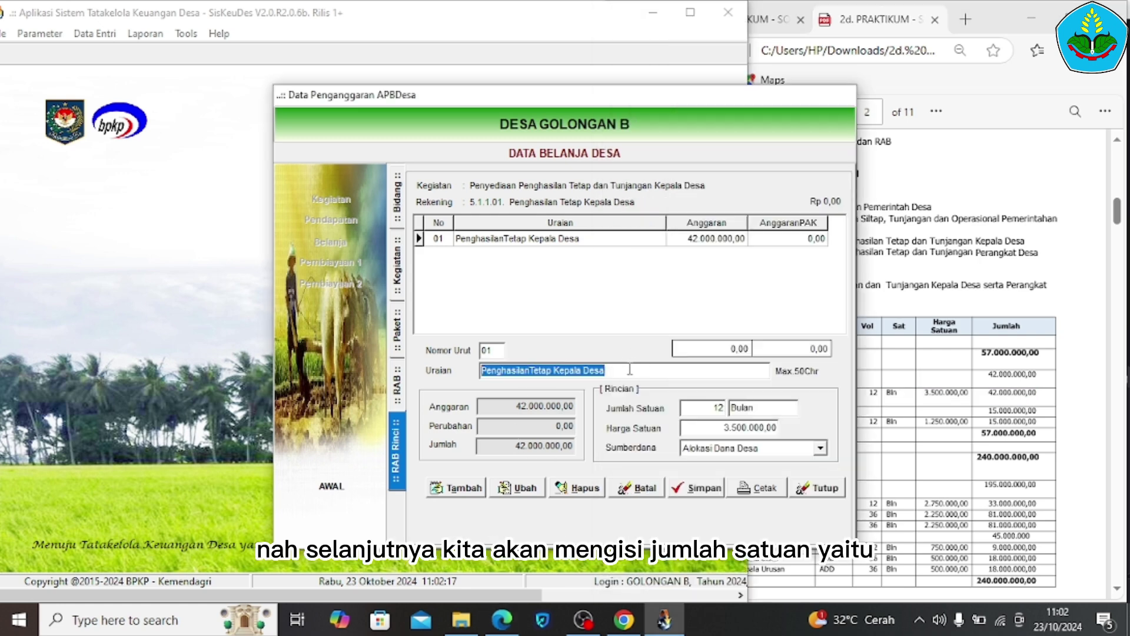
{"action": "left_click", "coordinate": [703, 408]}
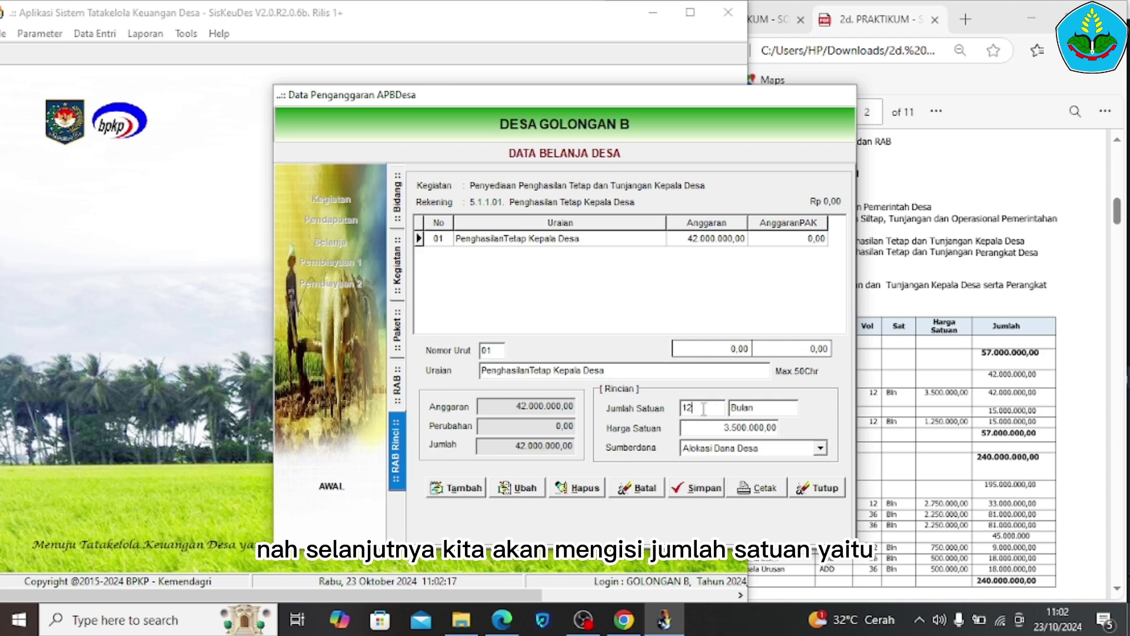
{"action": "left_click", "coordinate": [927, 399]}
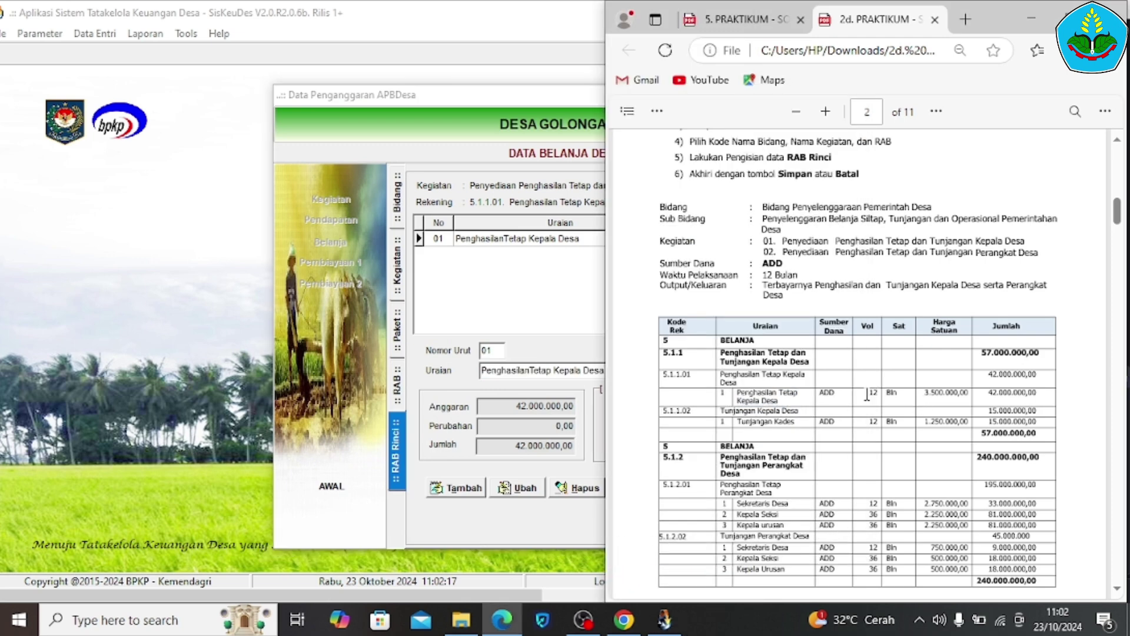
{"action": "left_click_drag", "start_coordinate": [866, 395], "coordinate": [897, 393]}
{"action": "left_click", "coordinate": [483, 489]}
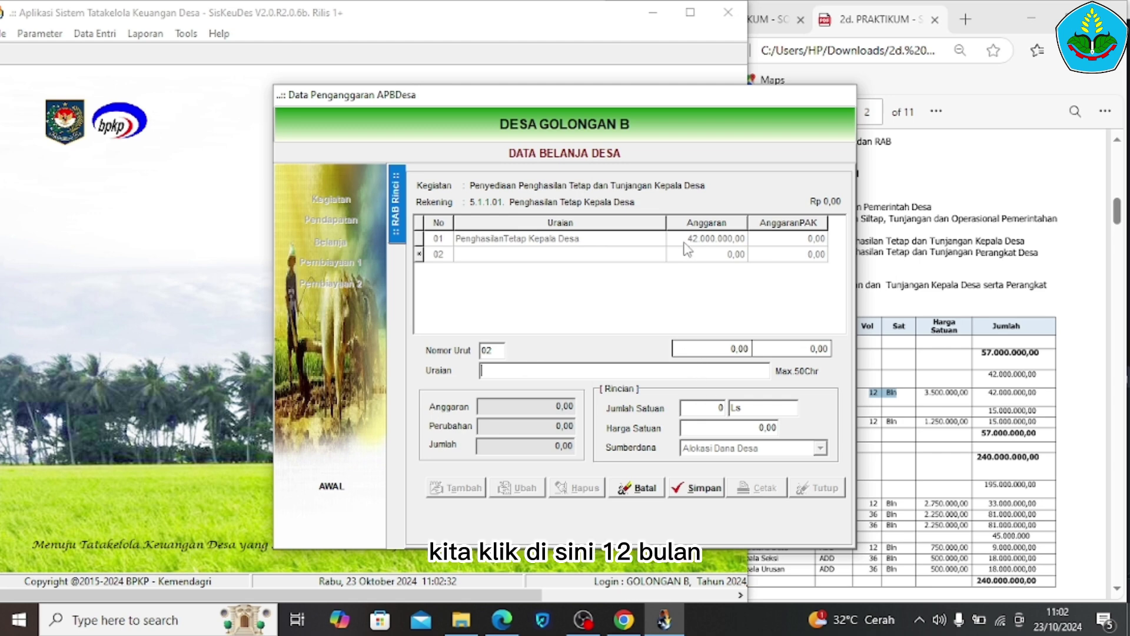
{"action": "left_click", "coordinate": [648, 488]}
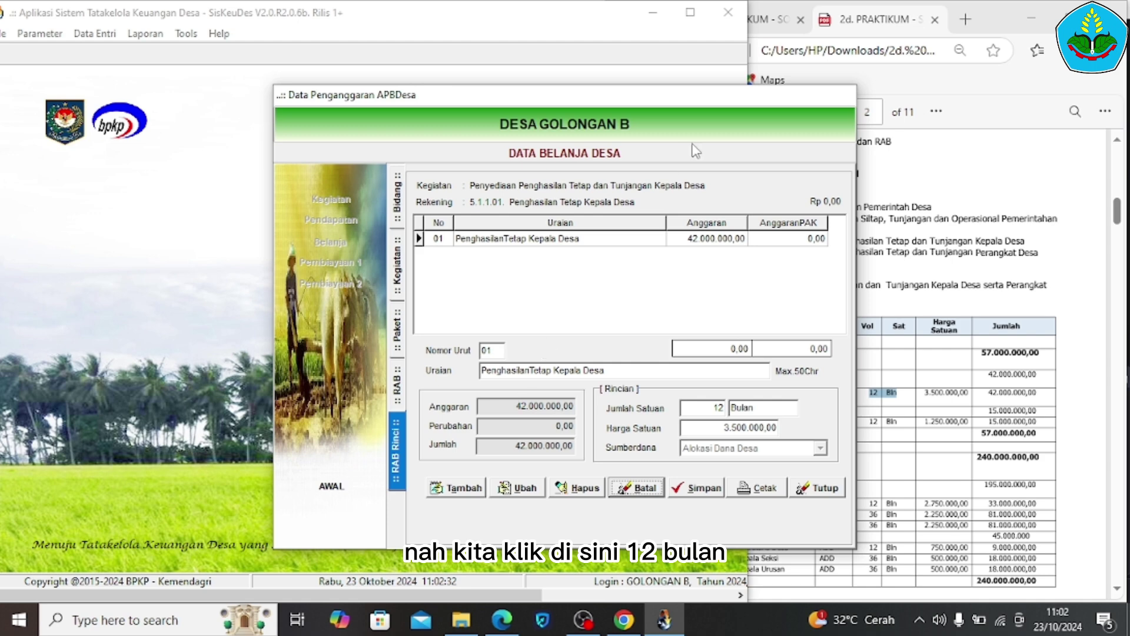
Re-enter and confirm the 3.500.000,00 unit price, giving a 42.000.000,00 total
{"action": "left_click", "coordinate": [724, 408]}
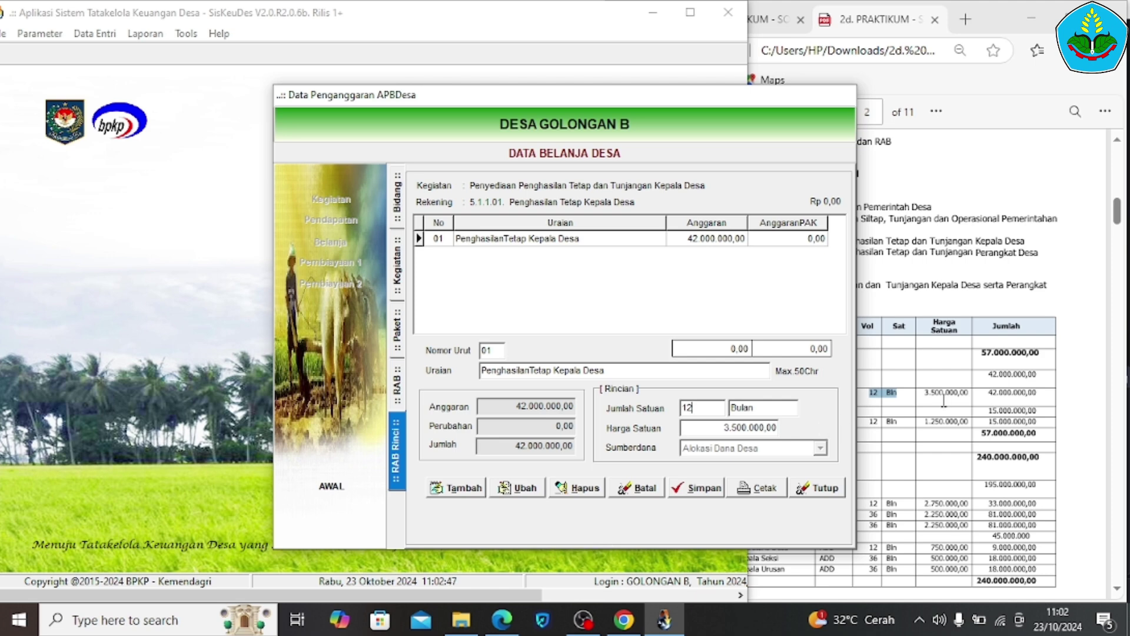
{"action": "left_click", "coordinate": [944, 401]}
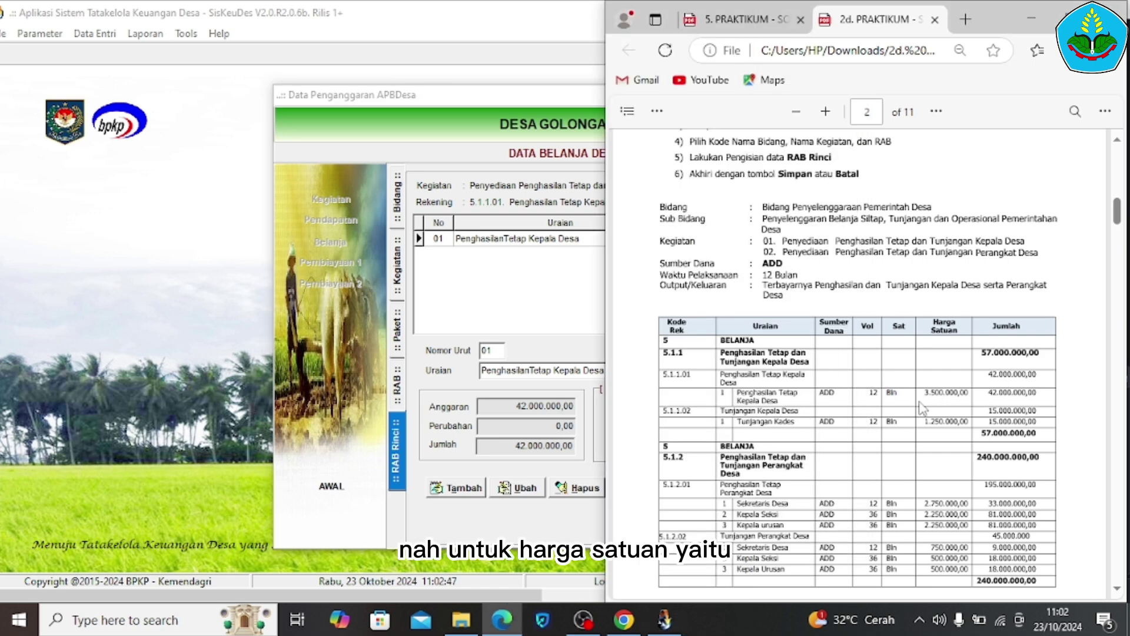
{"action": "left_click_drag", "start_coordinate": [921, 392], "coordinate": [961, 398]}
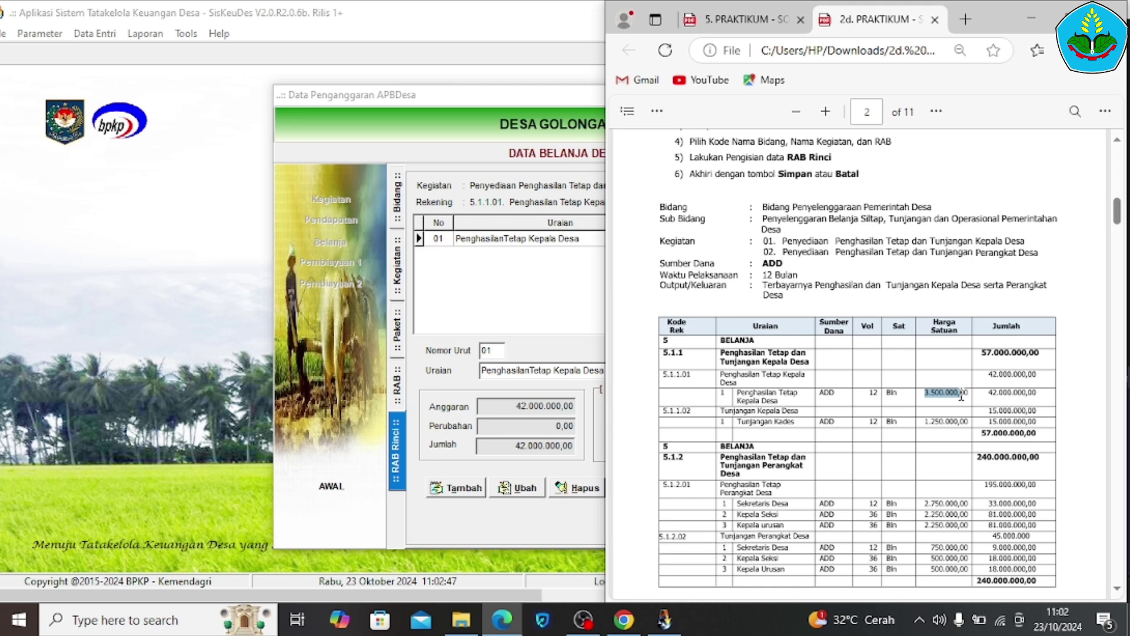
{"action": "key", "text": "alt+Tab"}
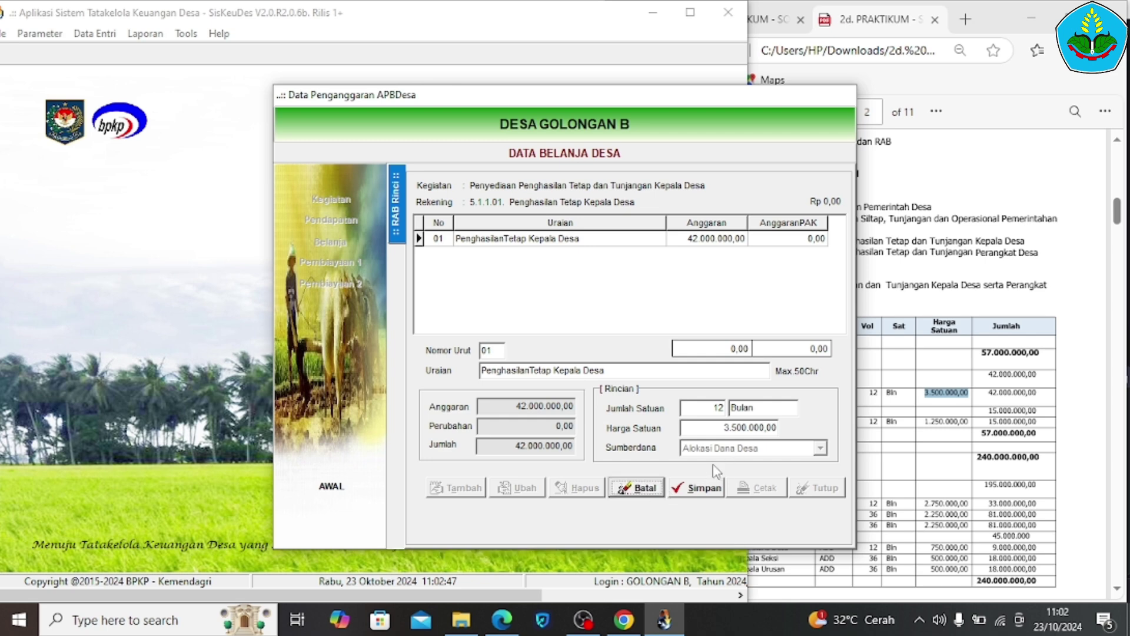
{"action": "left_click", "coordinate": [637, 490]}
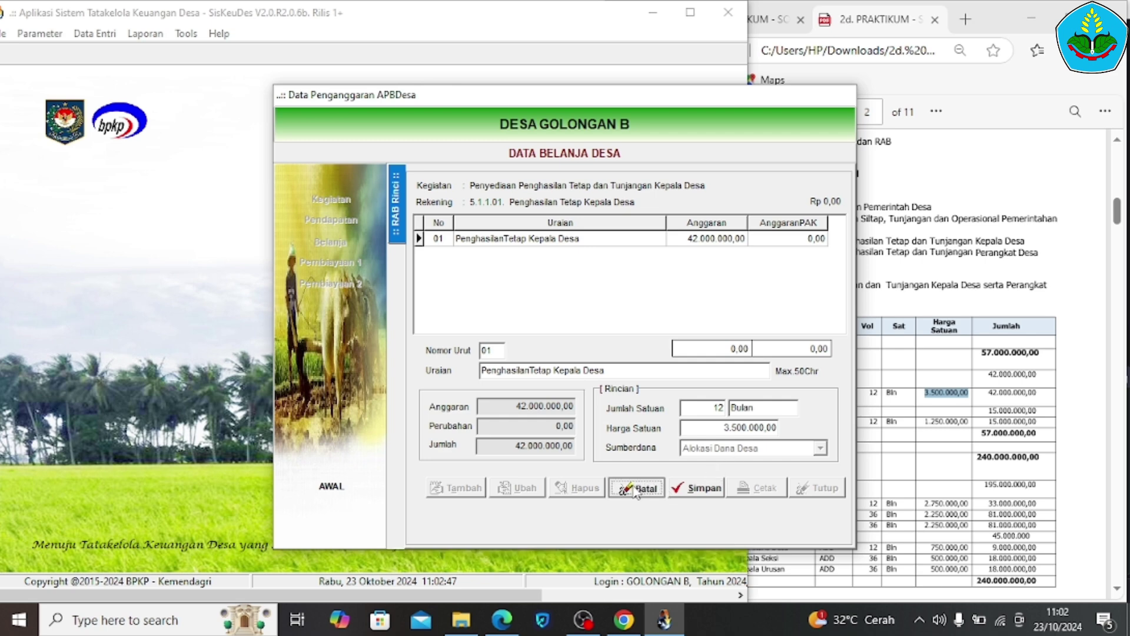
{"action": "left_click", "coordinate": [730, 428]}
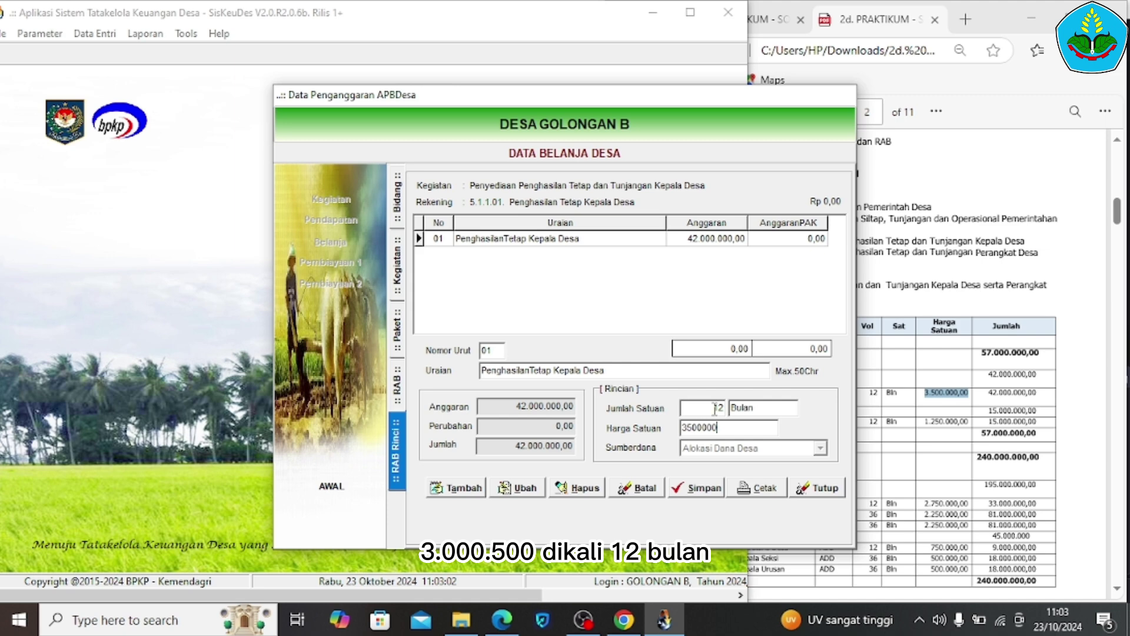
{"action": "left_click", "coordinate": [705, 412]}
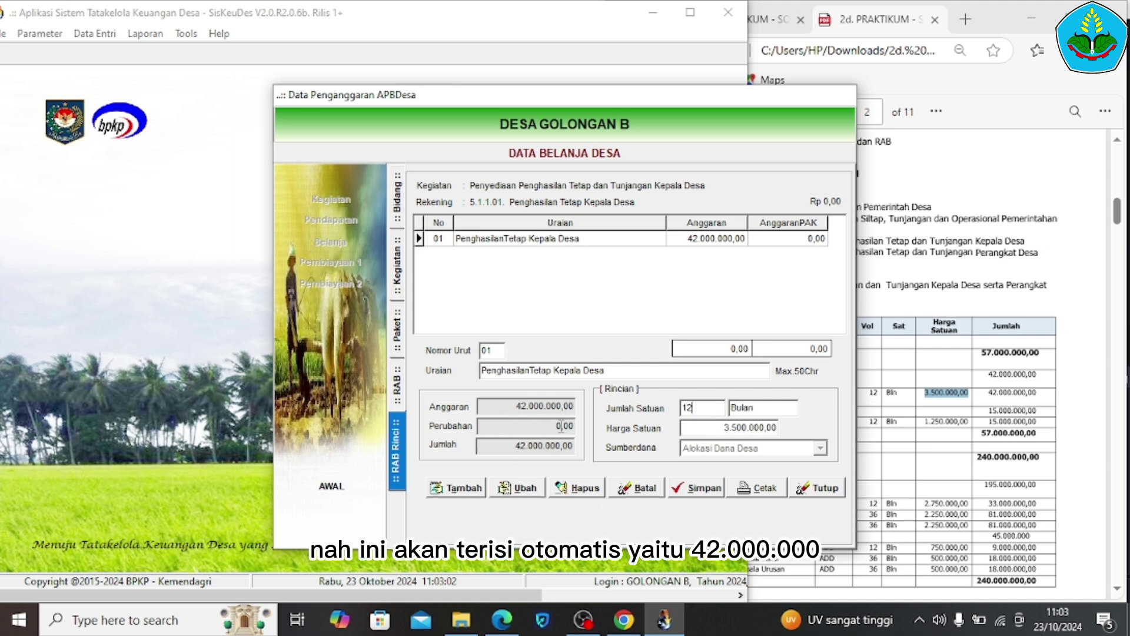
{"action": "left_click", "coordinate": [991, 424]}
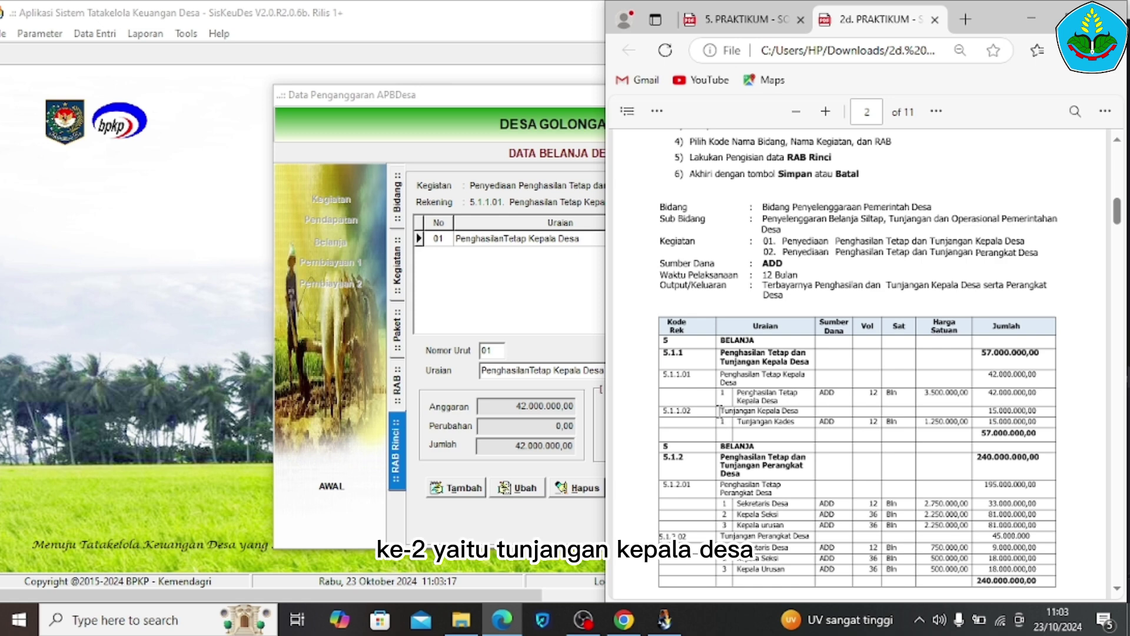
{"action": "left_click", "coordinate": [556, 292]}
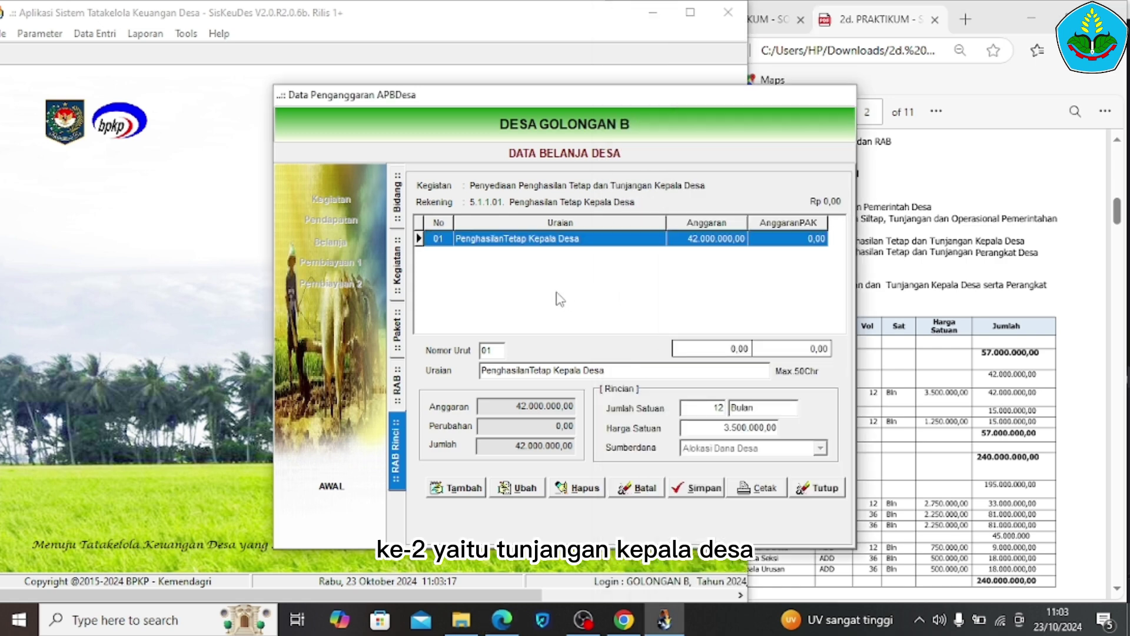
Open 5.1.1.02's Tunjangan Kades detail and compare its name and 15.000.000,00 total with the guide
{"action": "left_click", "coordinate": [399, 386]}
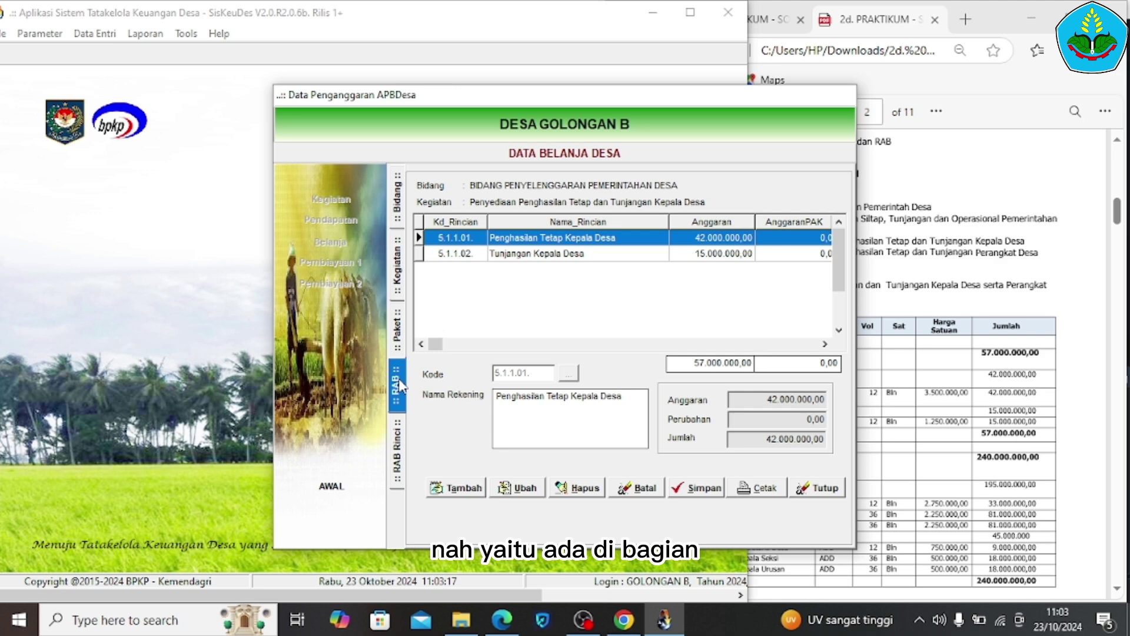
{"action": "double_click", "coordinate": [520, 255]}
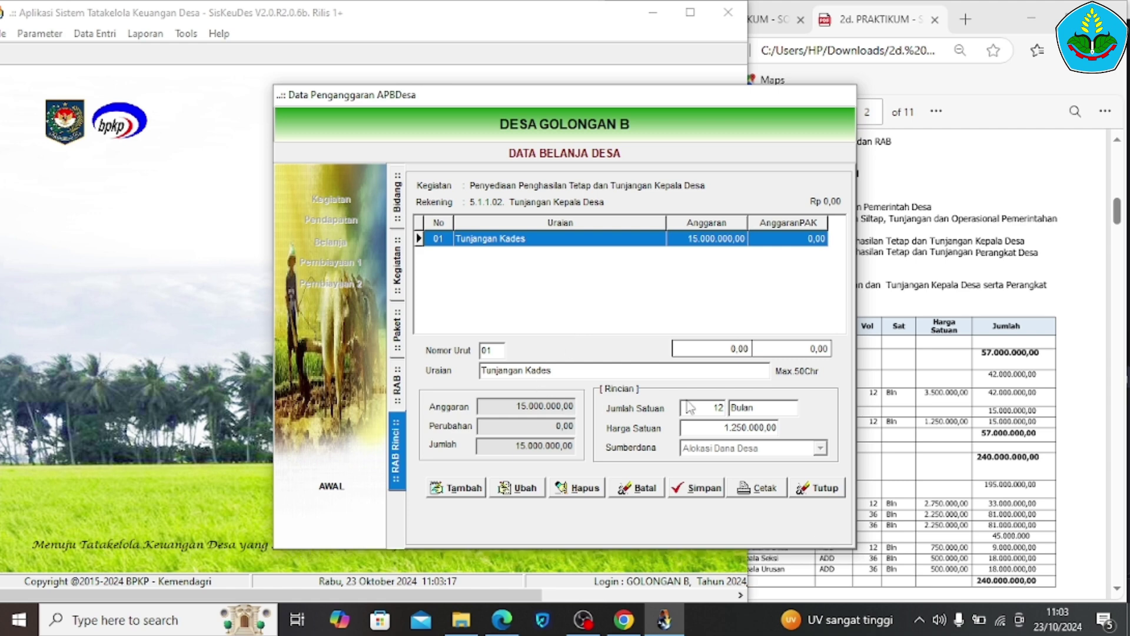
{"action": "left_click", "coordinate": [974, 441]}
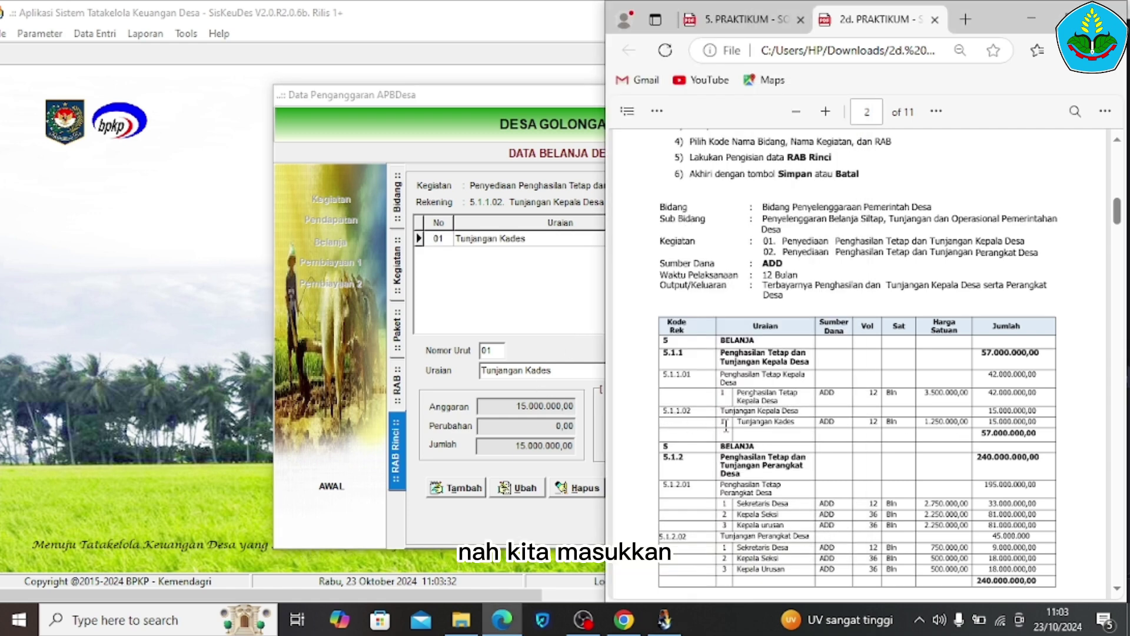
{"action": "left_click_drag", "start_coordinate": [736, 421], "coordinate": [792, 424]}
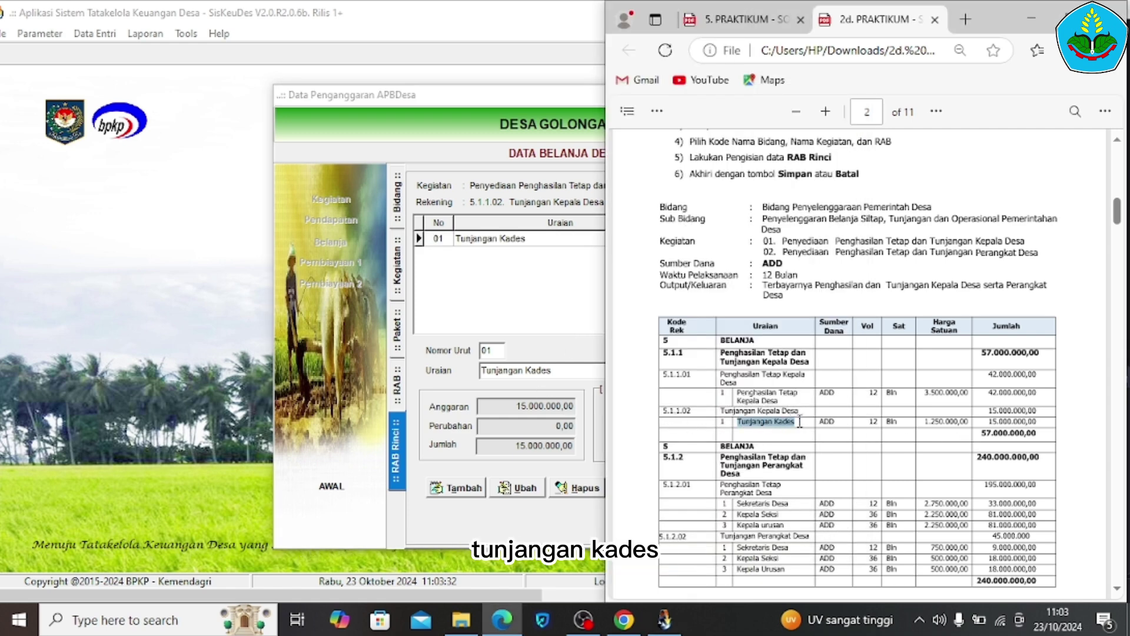
{"action": "right_click", "coordinate": [799, 421]}
{"action": "left_click", "coordinate": [882, 448]}
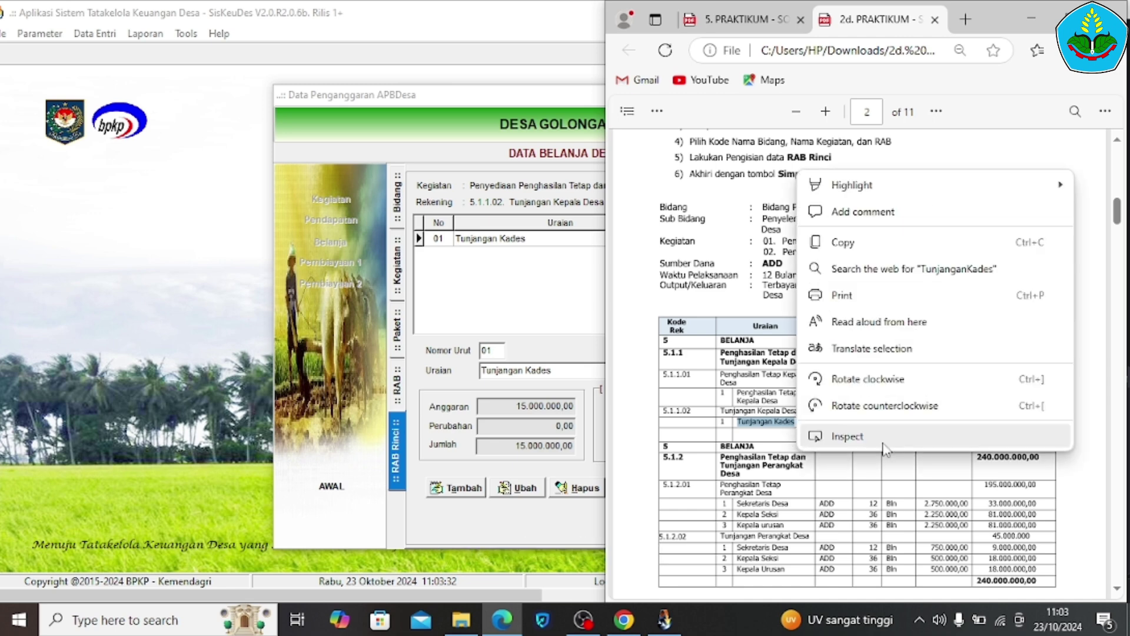
{"action": "left_click", "coordinate": [867, 459]}
{"action": "left_click_drag", "start_coordinate": [478, 445], "coordinate": [464, 380]}
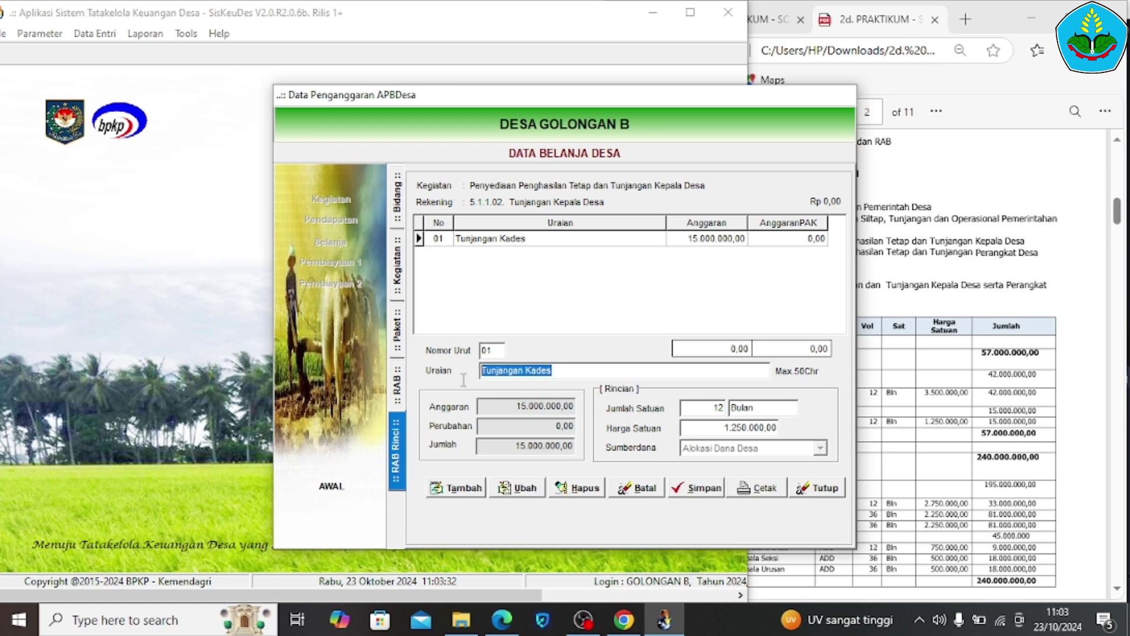
Verify 12 Bulan at 1.250.000,00 against the guide, then bring up the delete prompt
{"action": "left_click", "coordinate": [739, 407]}
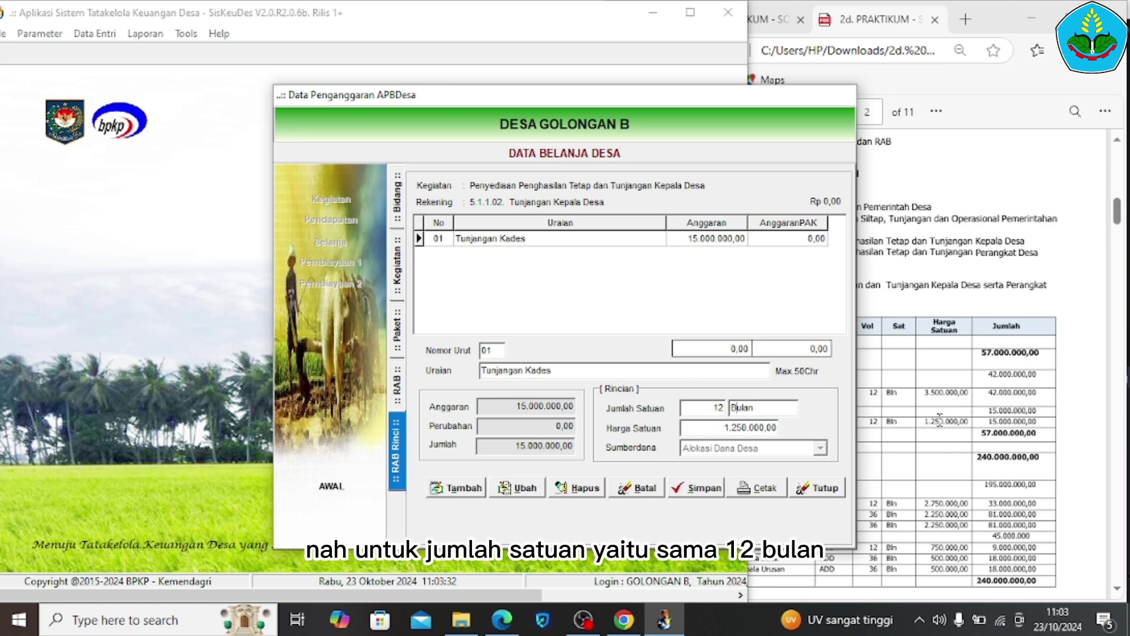
{"action": "left_click", "coordinate": [912, 441]}
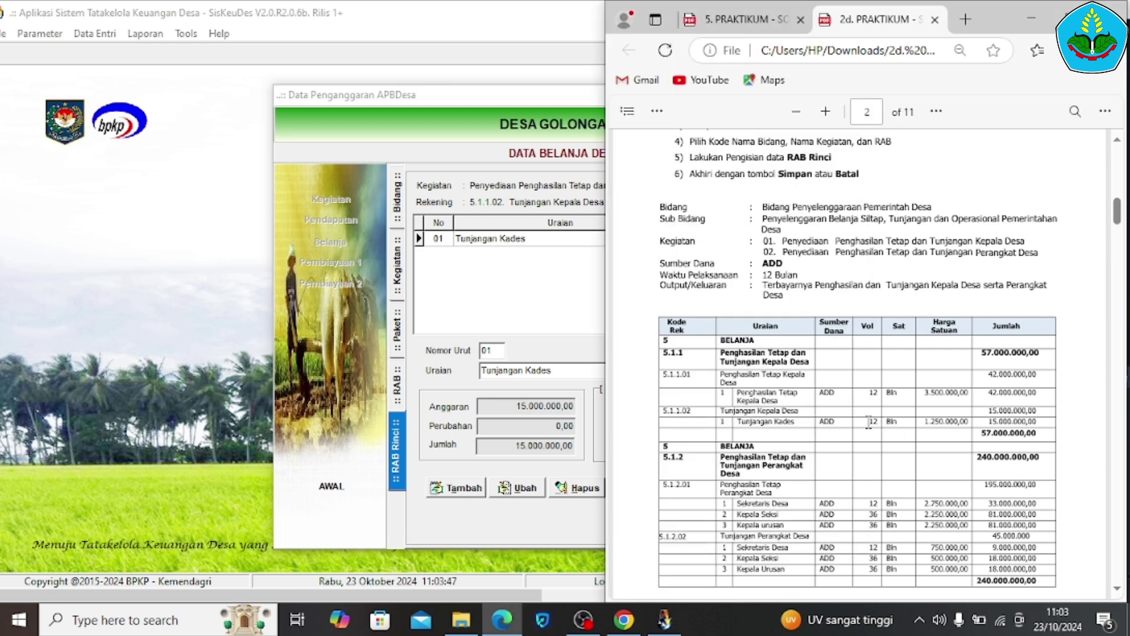
{"action": "left_click_drag", "start_coordinate": [868, 422], "coordinate": [896, 422]}
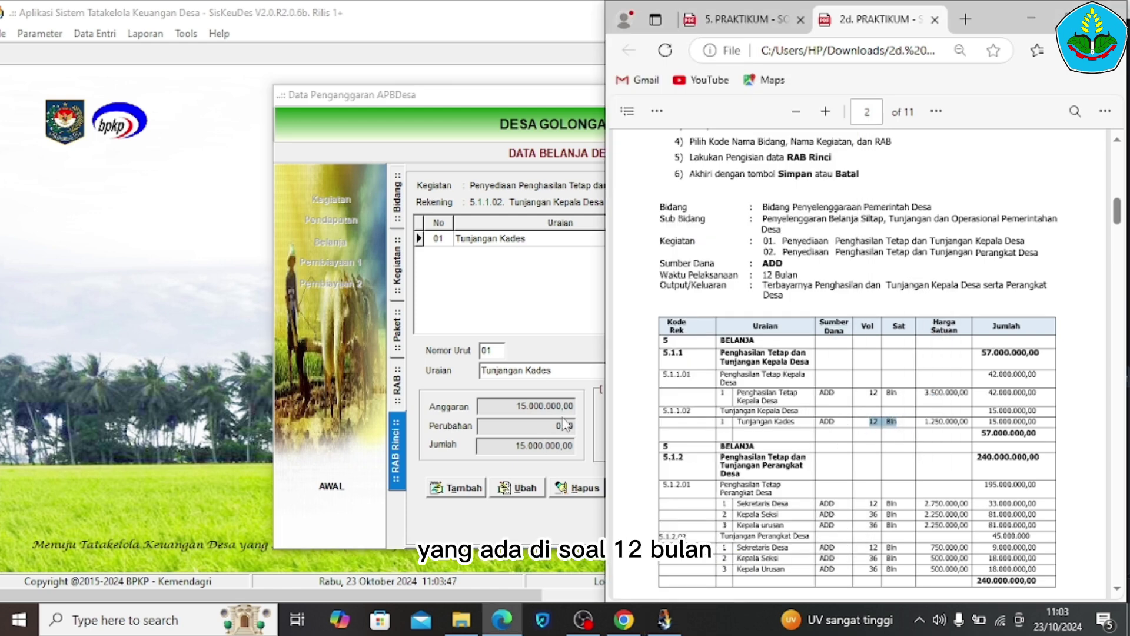
{"action": "left_click", "coordinate": [582, 362]}
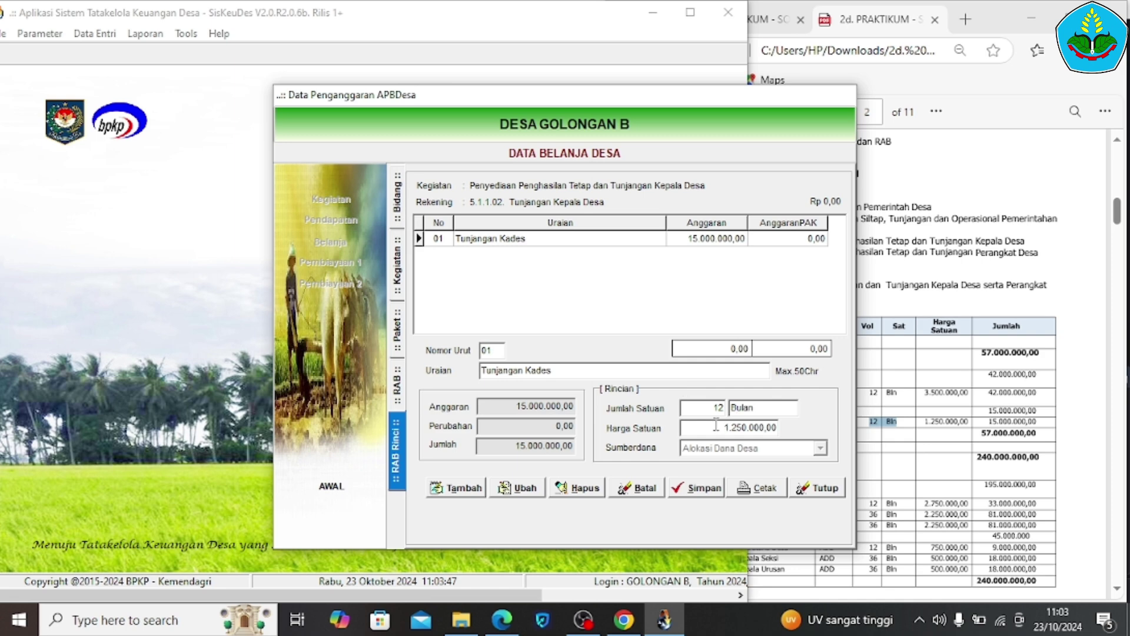
{"action": "left_click", "coordinate": [718, 427]}
{"action": "left_click_drag", "start_coordinate": [729, 427], "coordinate": [677, 434]}
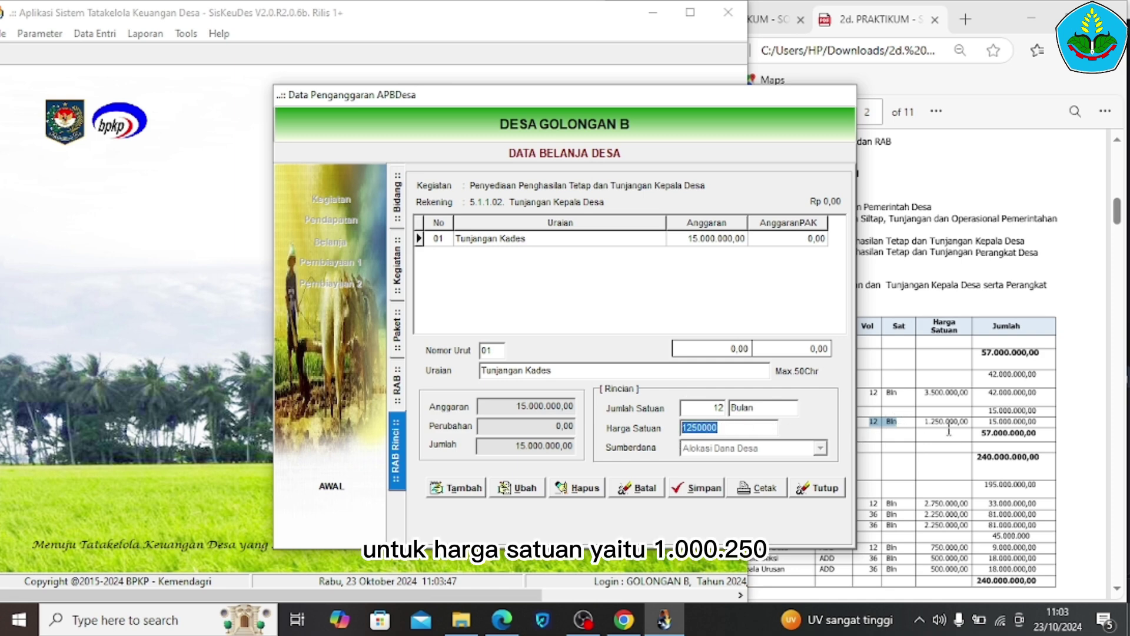
{"action": "left_click", "coordinate": [948, 429]}
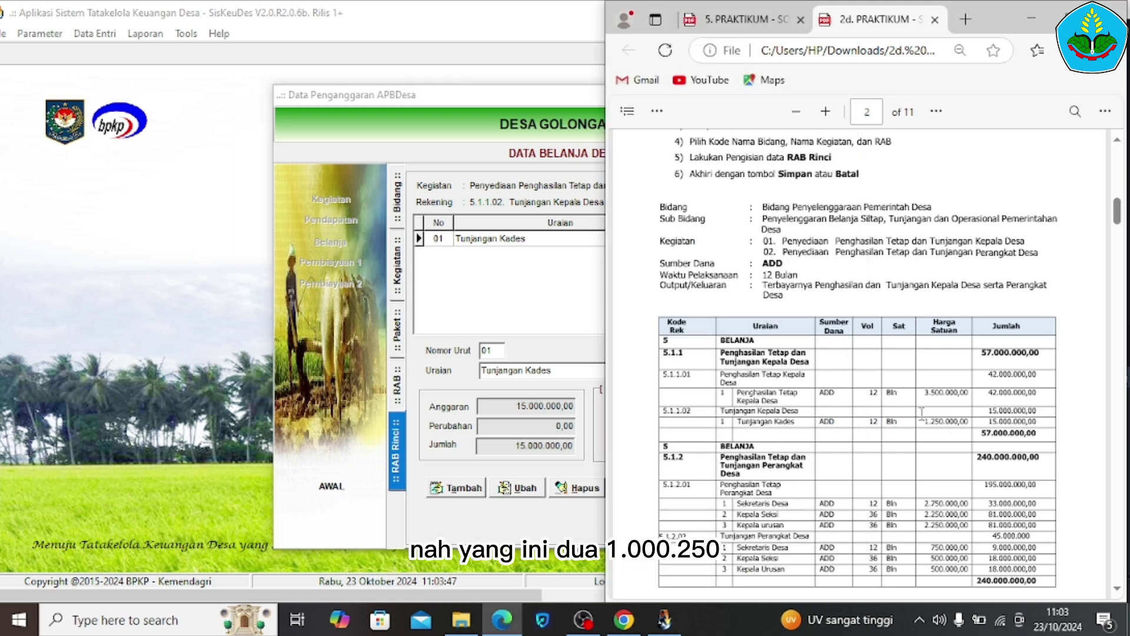
{"action": "left_click_drag", "start_coordinate": [923, 414], "coordinate": [965, 412]}
{"action": "left_click", "coordinate": [551, 493]}
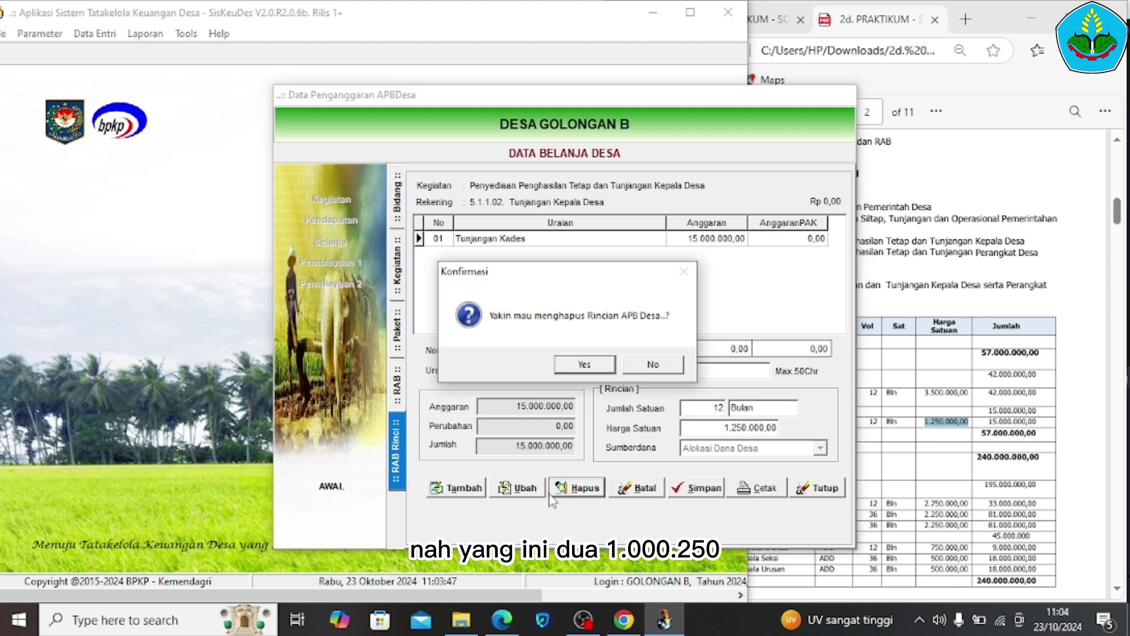
Decline deleting the Tunjangan Kades line, keeping its 12 Bulan, 15.000.000,00 detail
{"action": "left_click", "coordinate": [716, 443]}
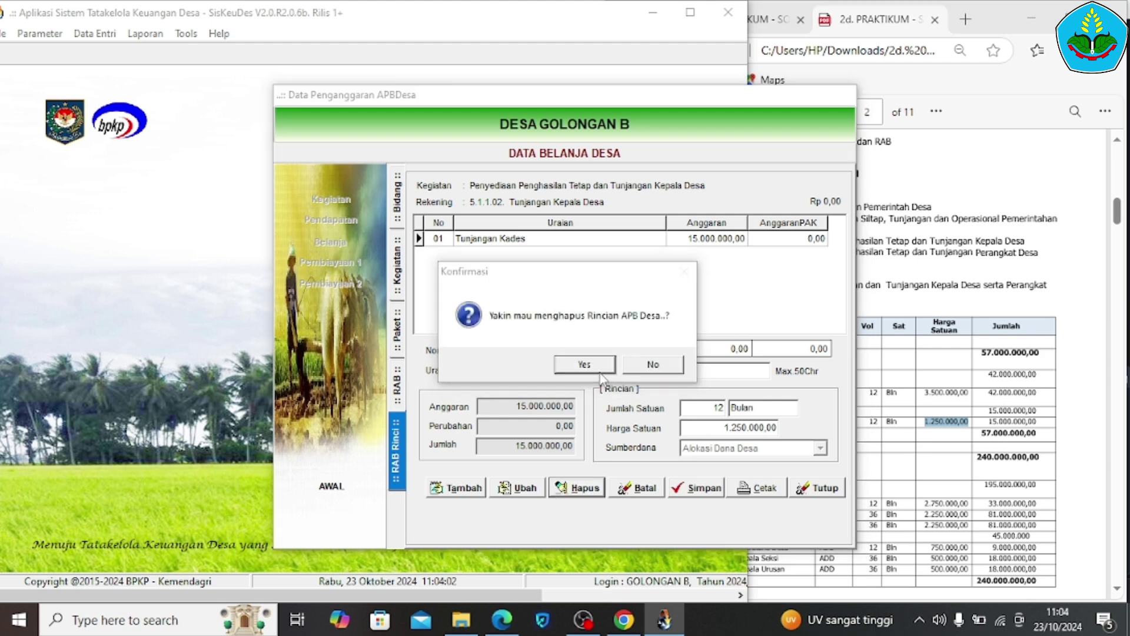
{"action": "left_click", "coordinate": [654, 365]}
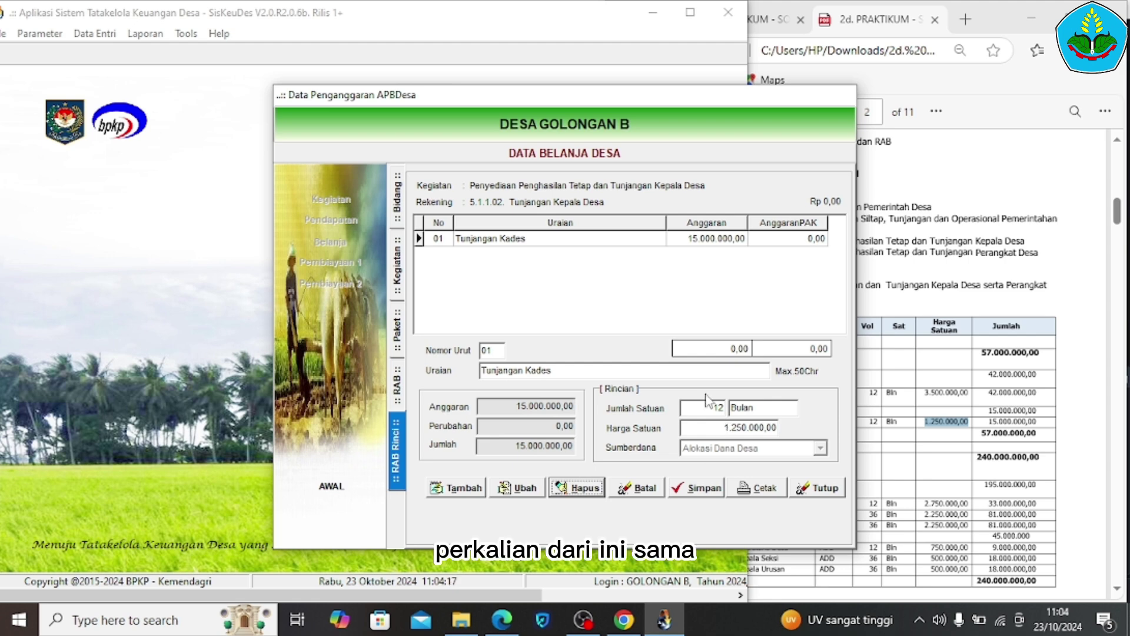
{"action": "left_click", "coordinate": [710, 403]}
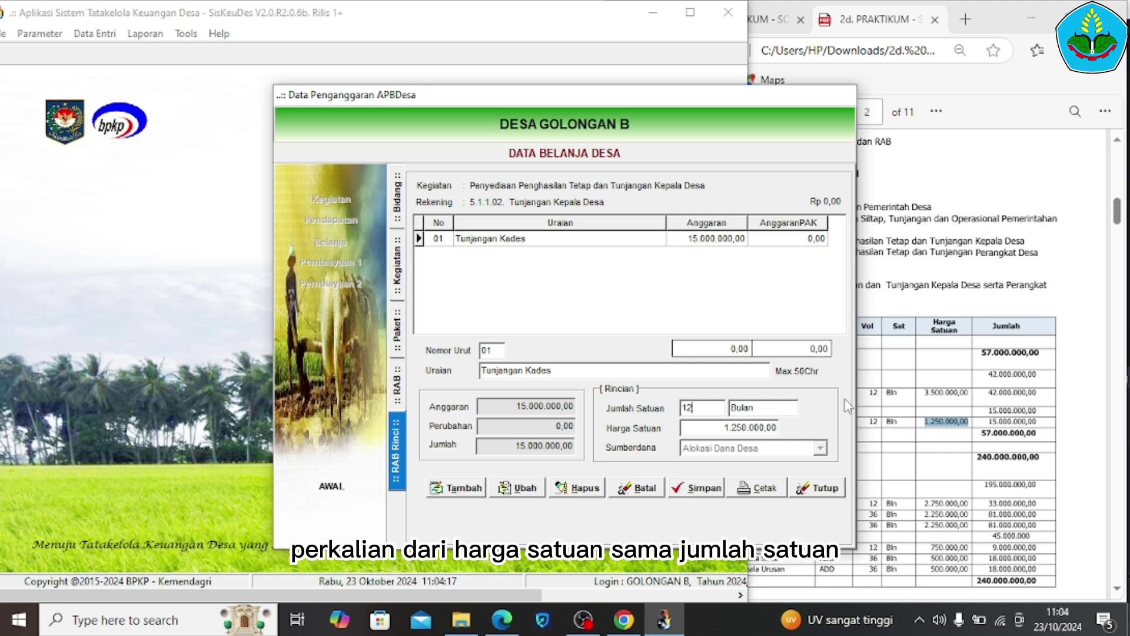
{"action": "left_click", "coordinate": [893, 430]}
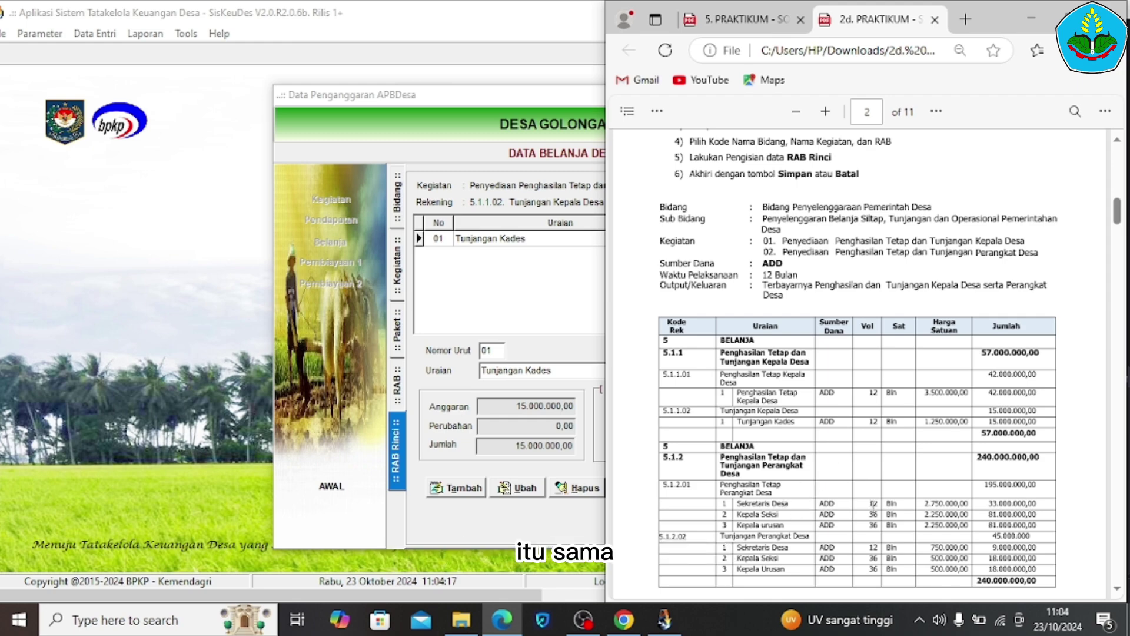
{"action": "scroll", "coordinate": [873, 505], "scroll_direction": "down", "scroll_amount": 5}
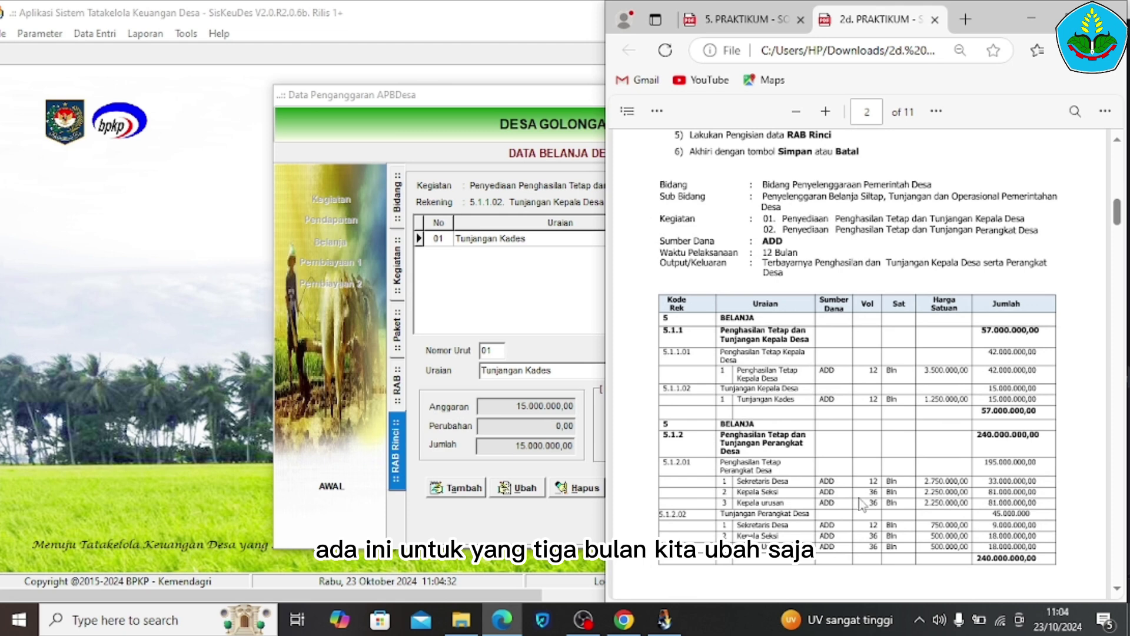
{"action": "left_click", "coordinate": [576, 487]}
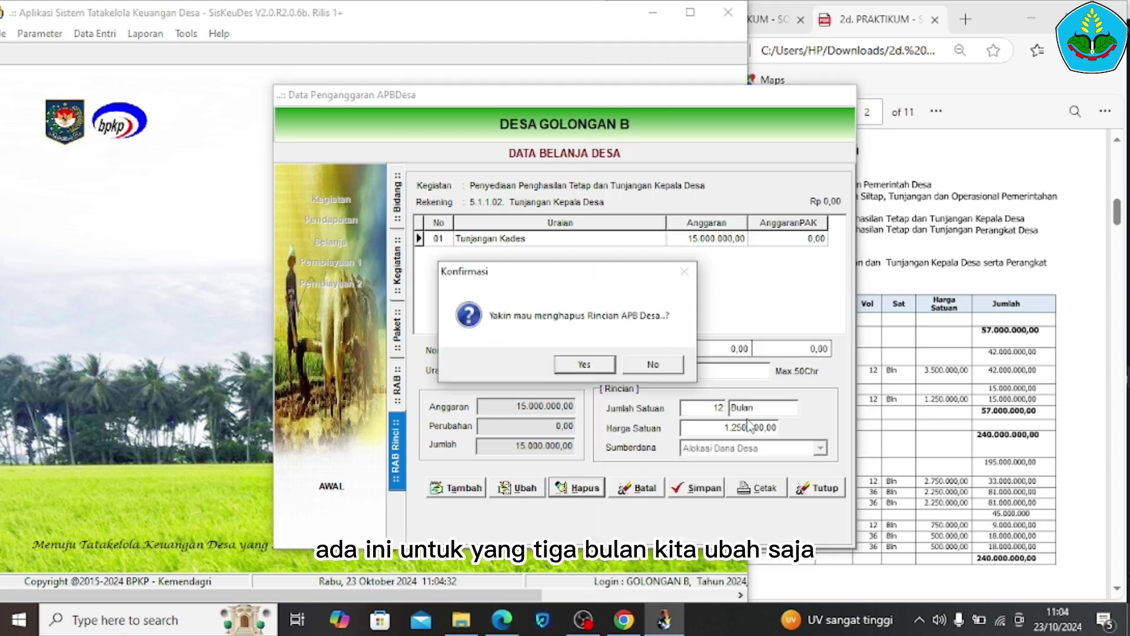
{"action": "left_click", "coordinate": [642, 368]}
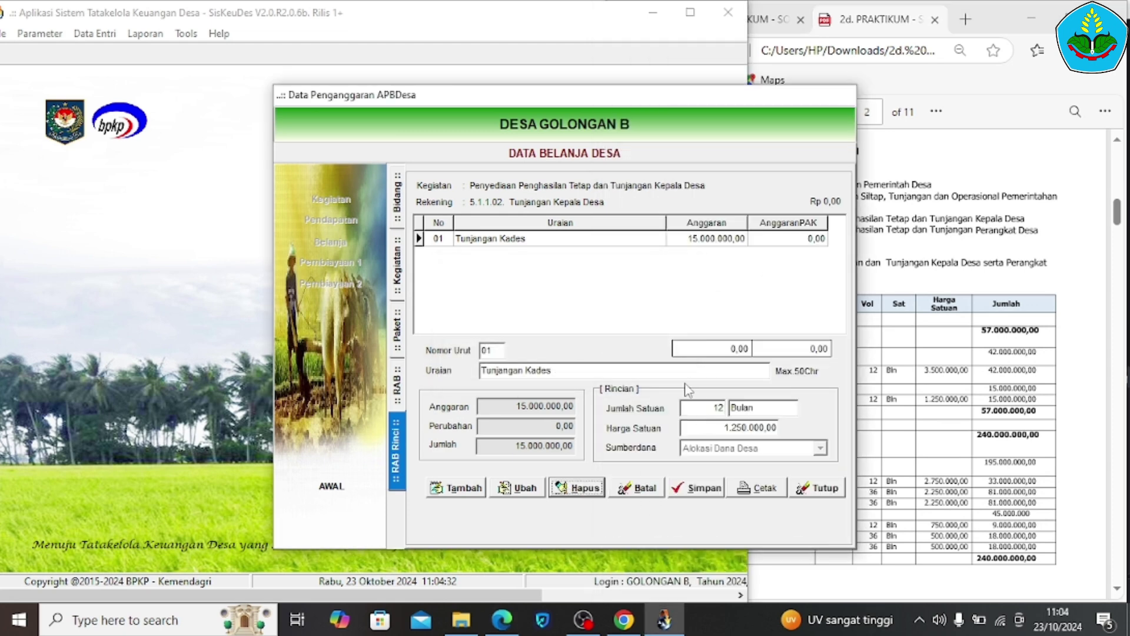
Scroll the guide to the e. Penganggaran Kas (Anggaran Kas Desa) instructions, then return to SisKeuDes
{"action": "left_click", "coordinate": [887, 425]}
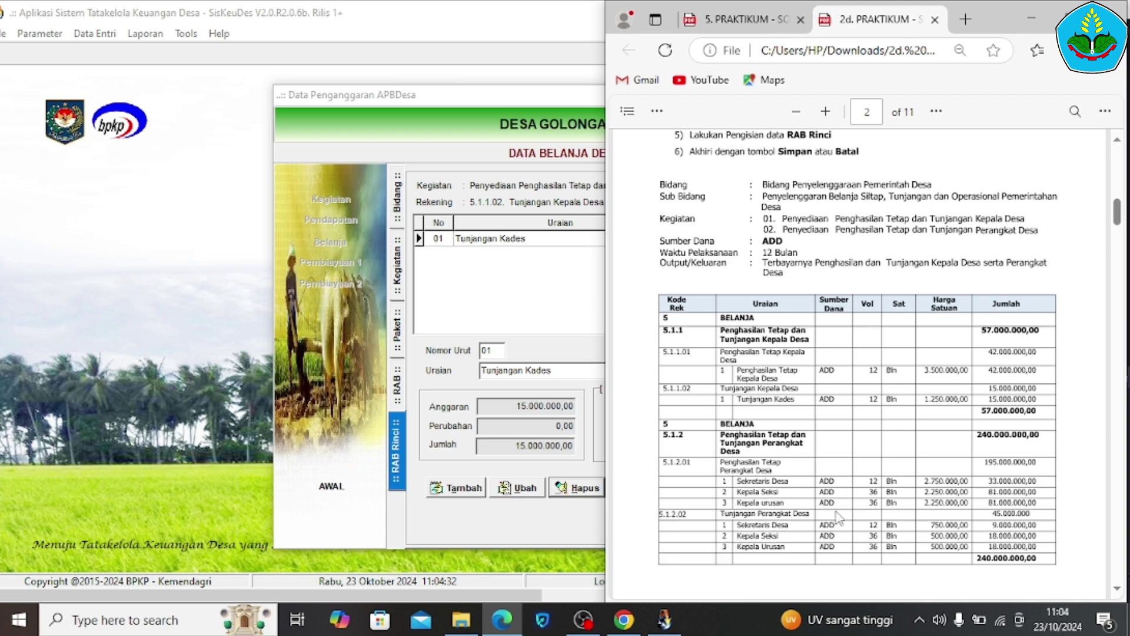
{"action": "scroll", "coordinate": [826, 516], "scroll_direction": "down", "scroll_amount": 7}
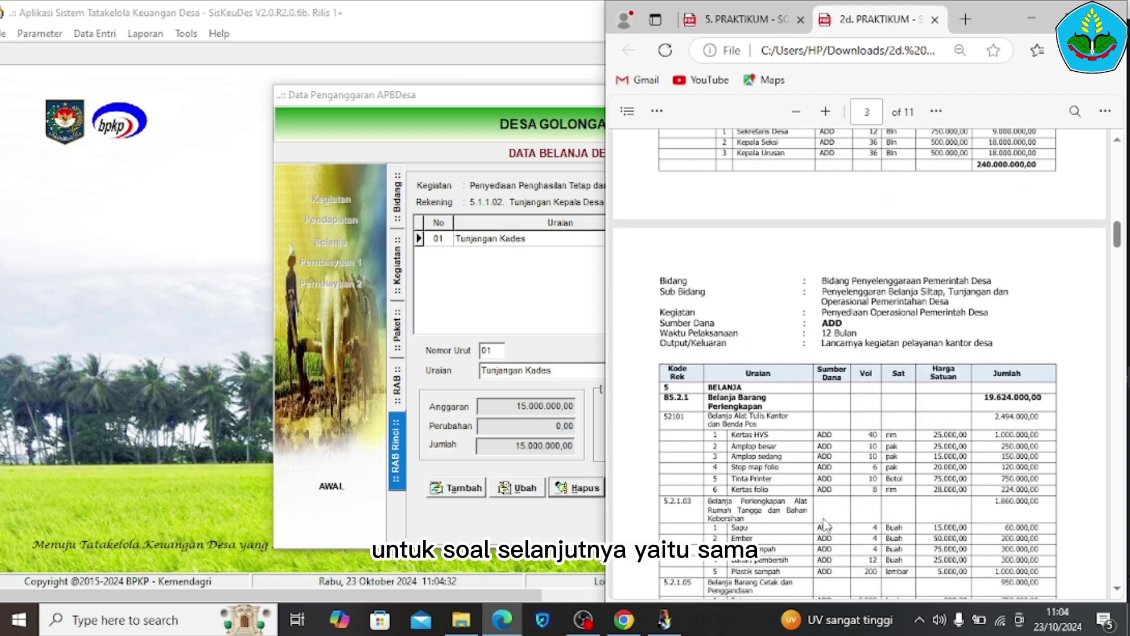
{"action": "scroll", "coordinate": [826, 524], "scroll_direction": "up", "scroll_amount": 5}
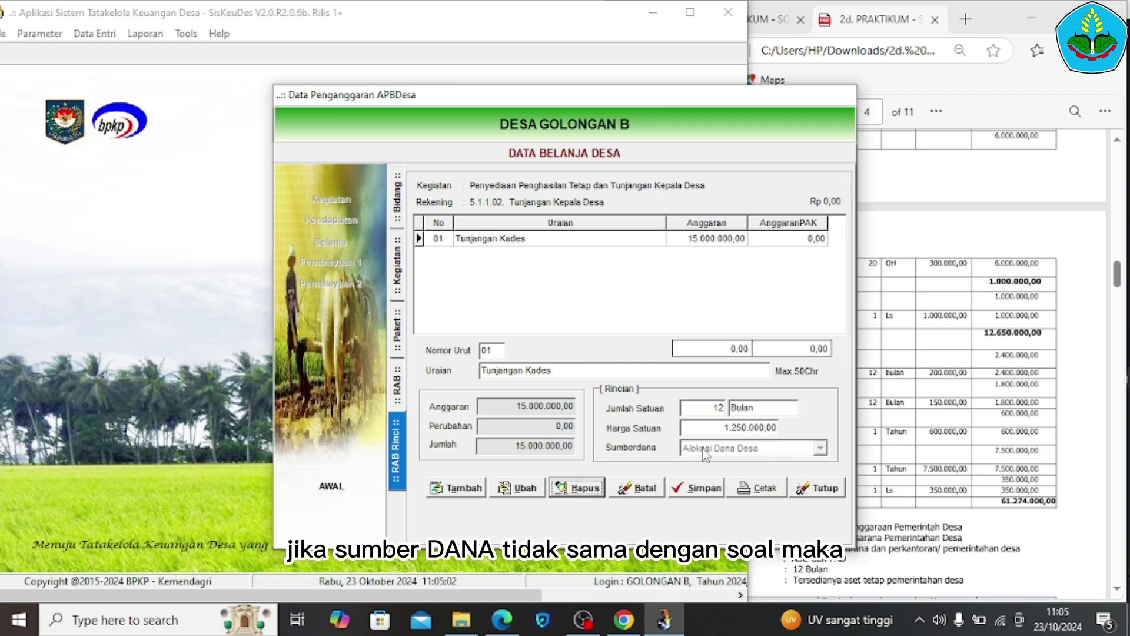
{"action": "left_click", "coordinate": [893, 458]}
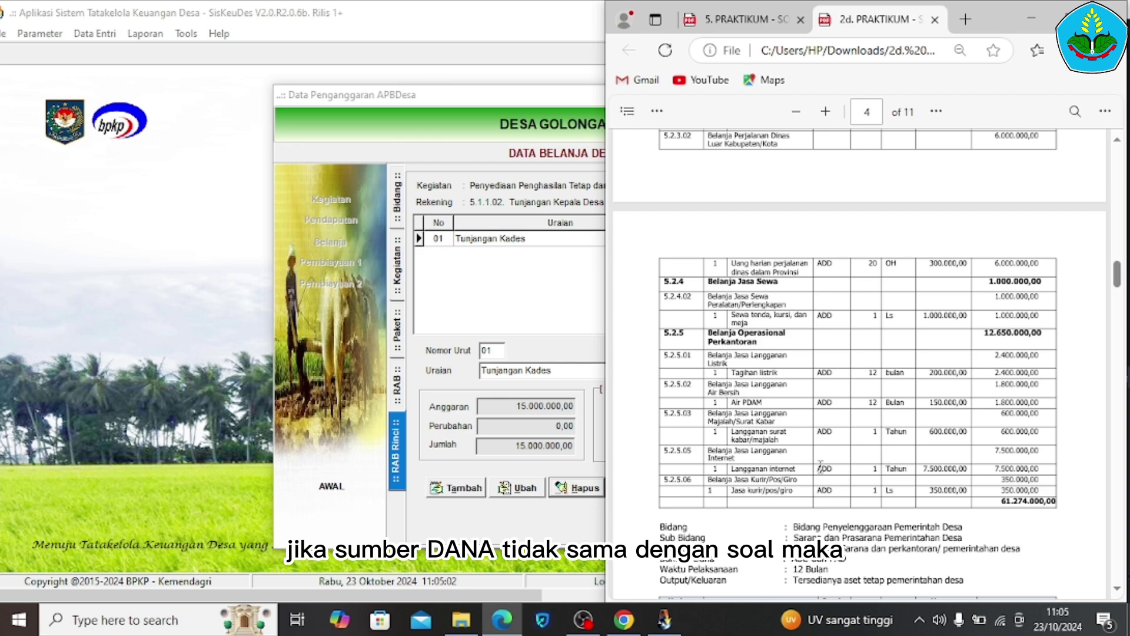
{"action": "scroll", "coordinate": [820, 467], "scroll_direction": "down", "scroll_amount": 10}
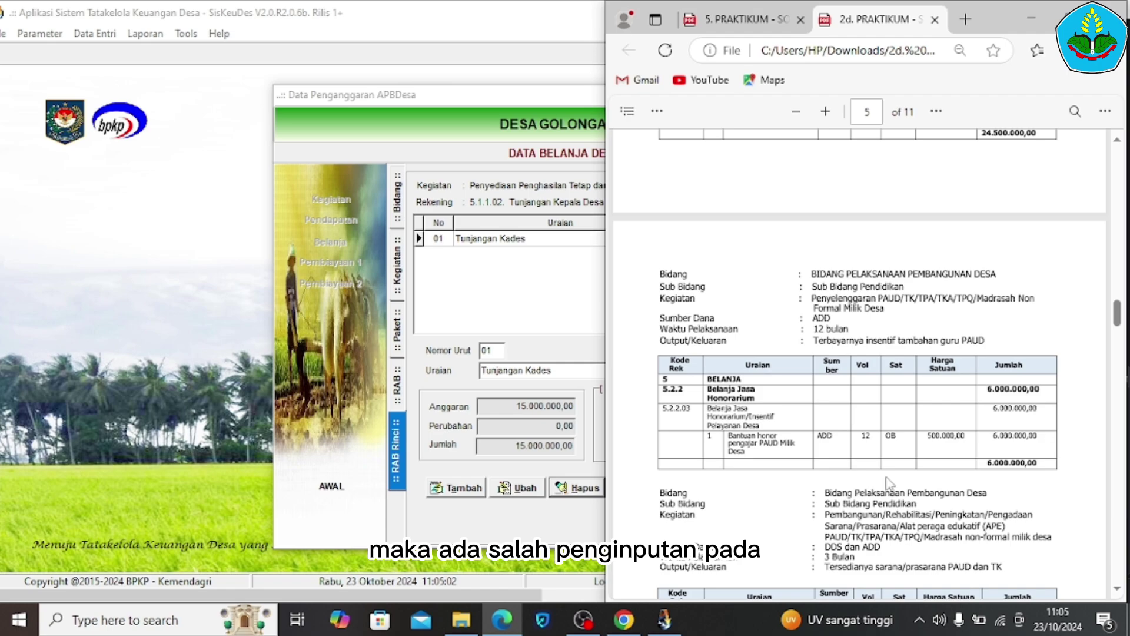
{"action": "scroll", "coordinate": [889, 498], "scroll_direction": "down", "scroll_amount": 15}
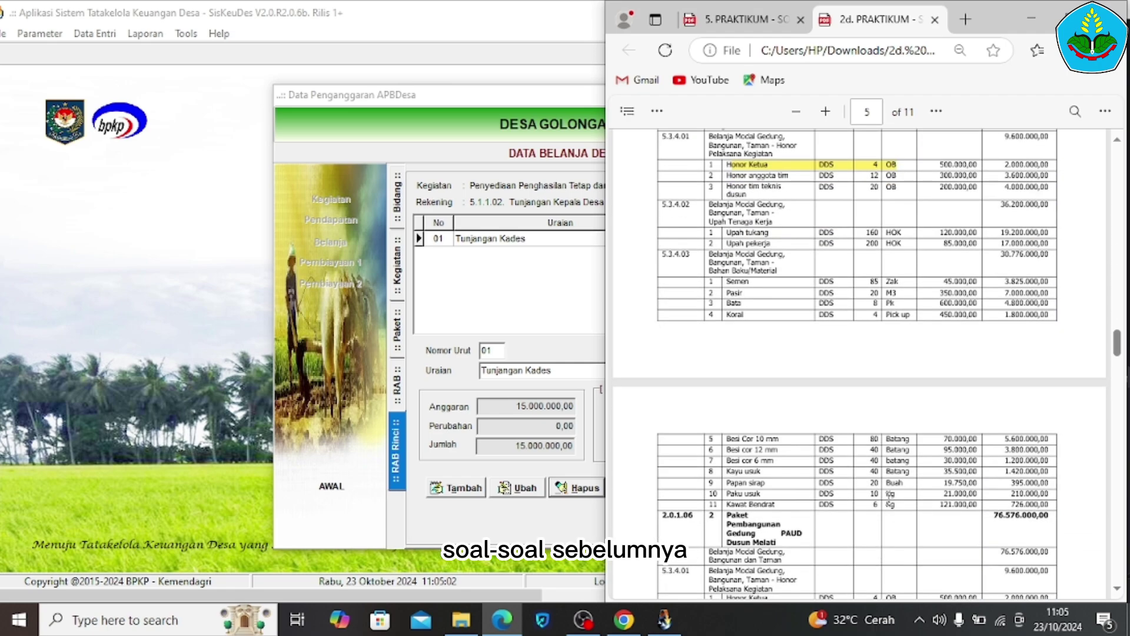
{"action": "scroll", "coordinate": [888, 498], "scroll_direction": "down", "scroll_amount": 20}
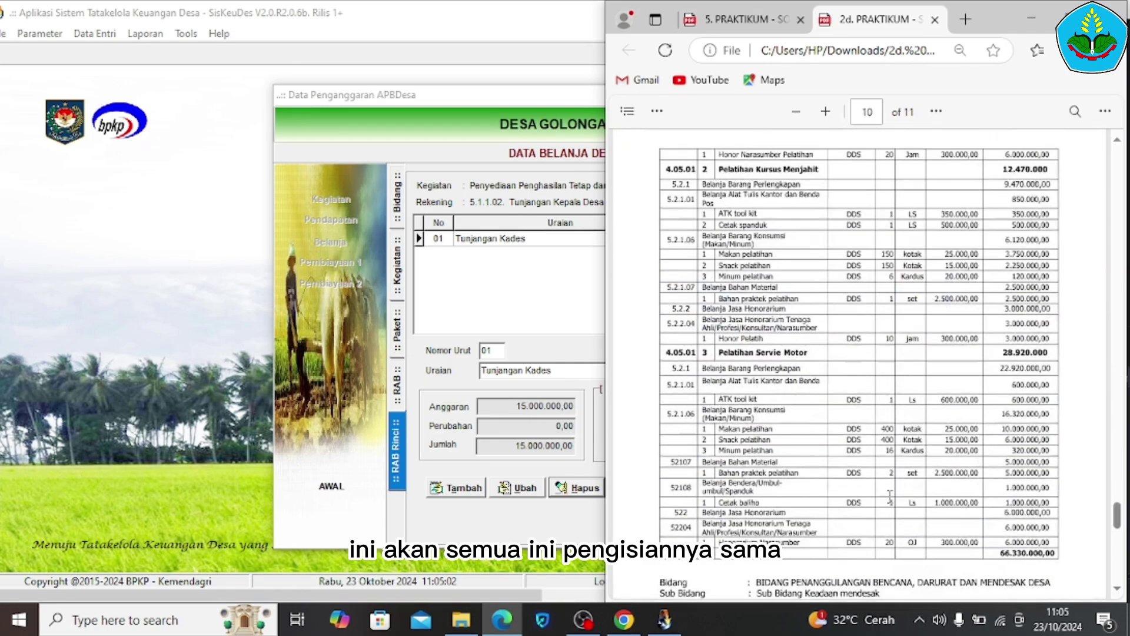
{"action": "scroll", "coordinate": [890, 497], "scroll_direction": "up", "scroll_amount": 20}
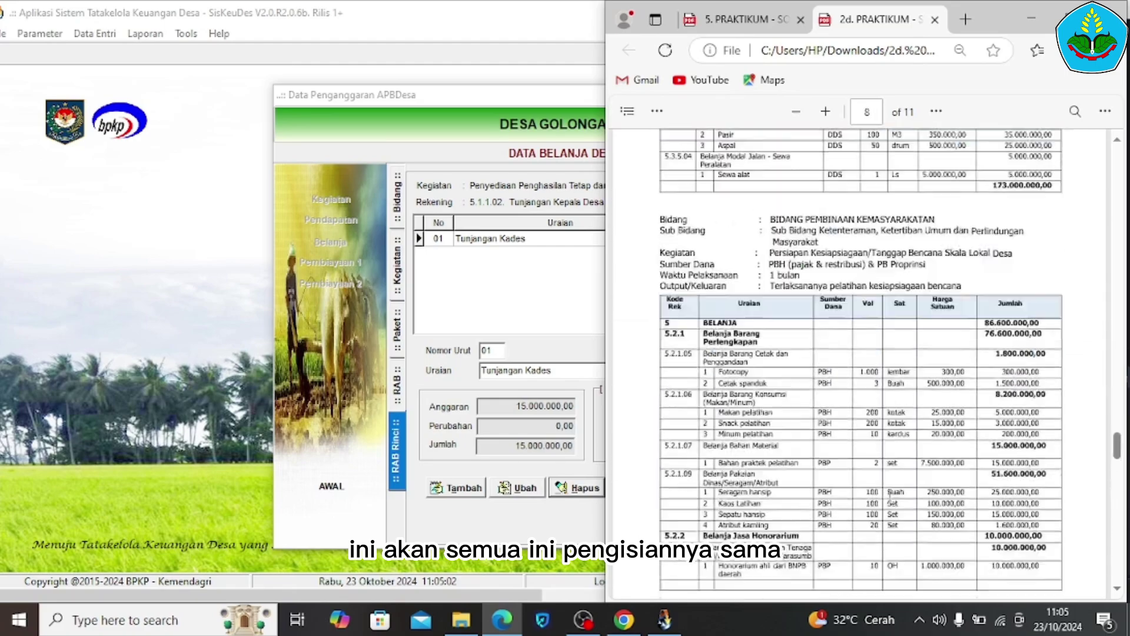
{"action": "scroll", "coordinate": [890, 497], "scroll_direction": "up", "scroll_amount": 20}
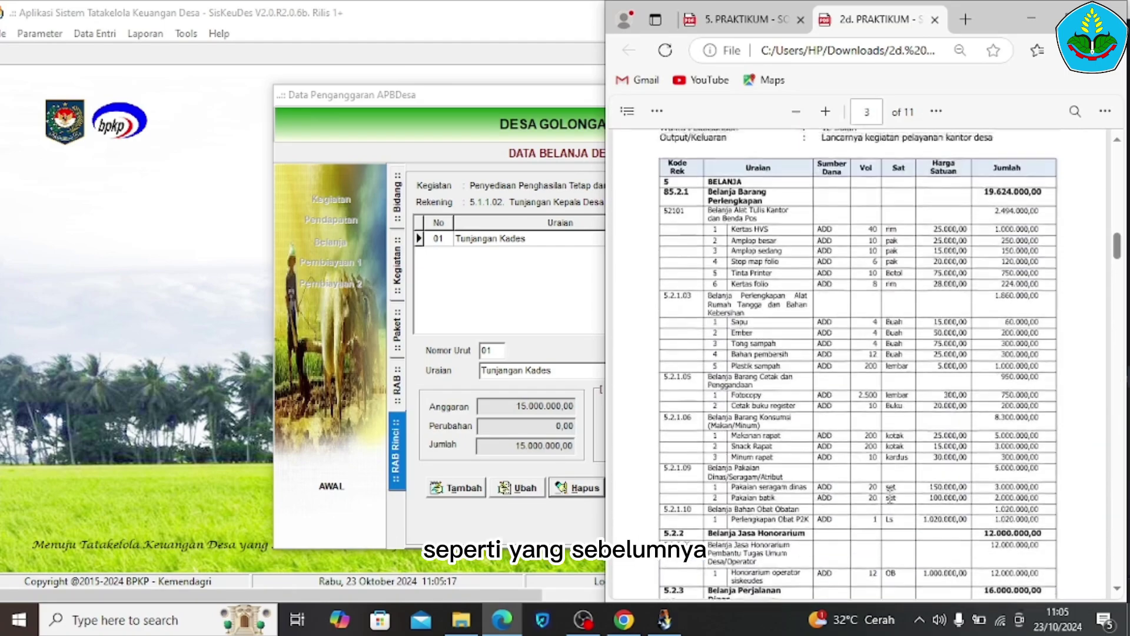
{"action": "scroll", "coordinate": [890, 496], "scroll_direction": "down", "scroll_amount": 20}
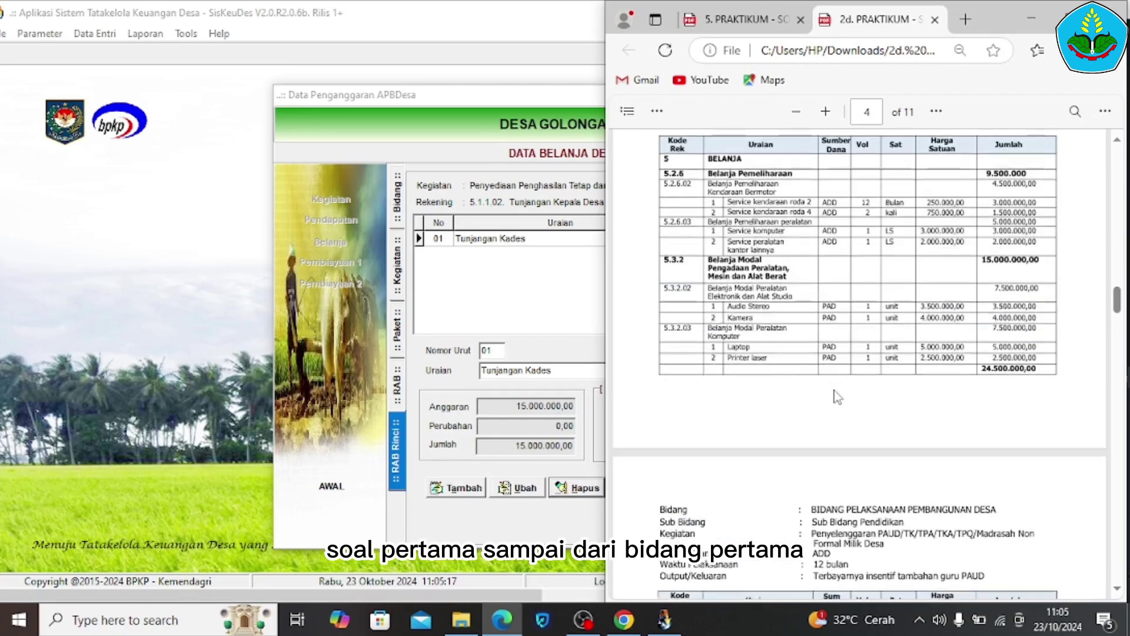
{"action": "scroll", "coordinate": [835, 396], "scroll_direction": "up", "scroll_amount": 20}
{"action": "scroll", "coordinate": [835, 396], "scroll_direction": "down", "scroll_amount": 20}
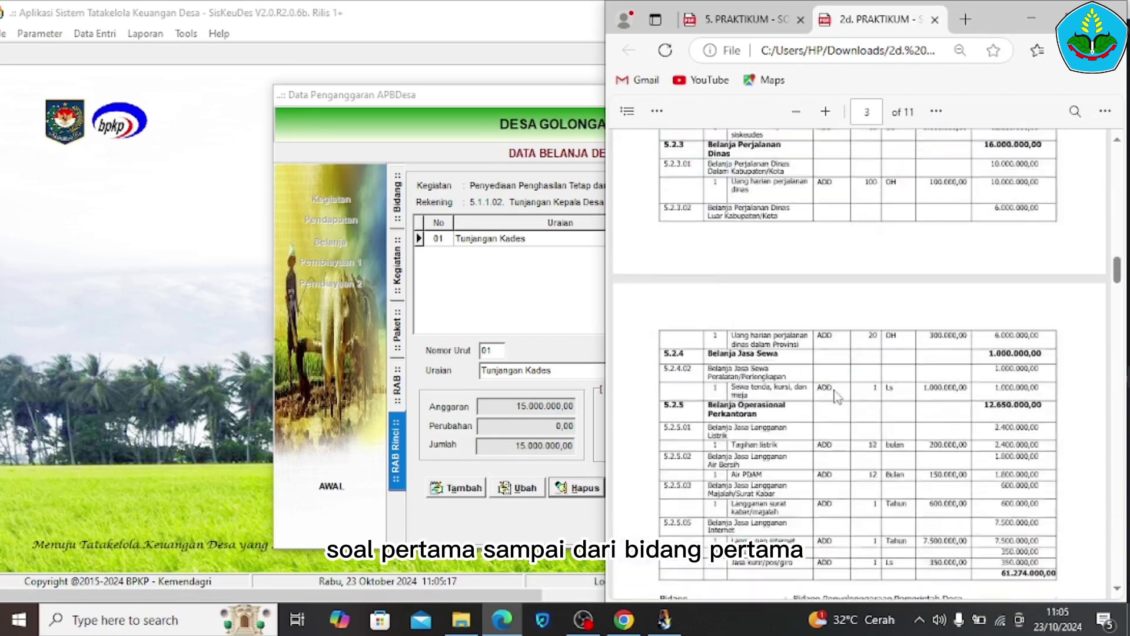
{"action": "scroll", "coordinate": [837, 397], "scroll_direction": "down", "scroll_amount": 20}
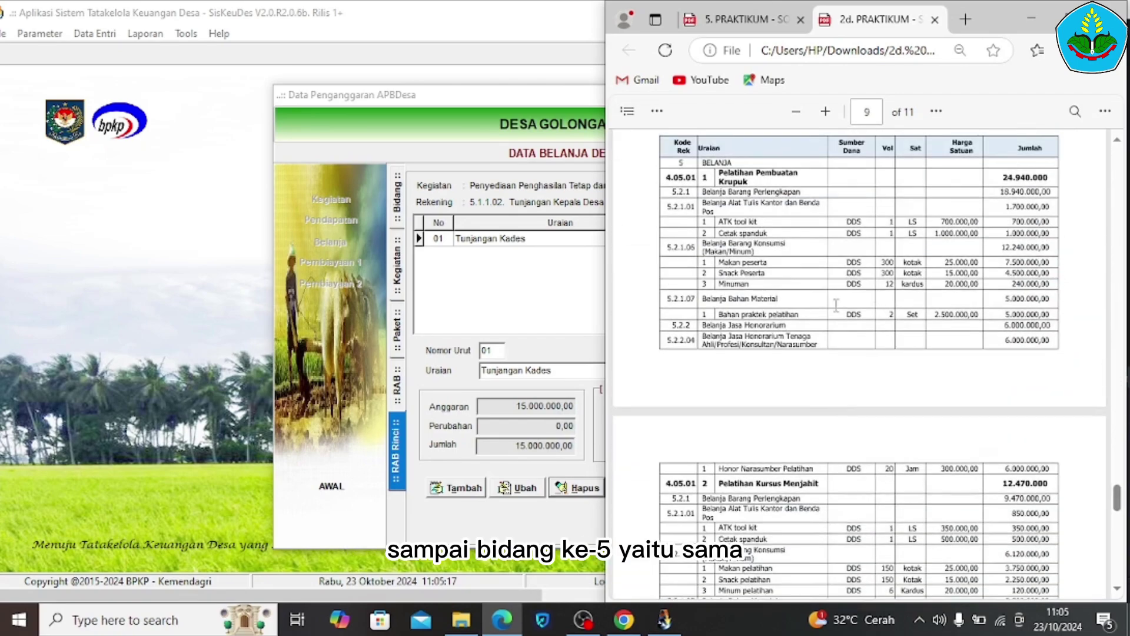
{"action": "left_click", "coordinate": [372, 483]}
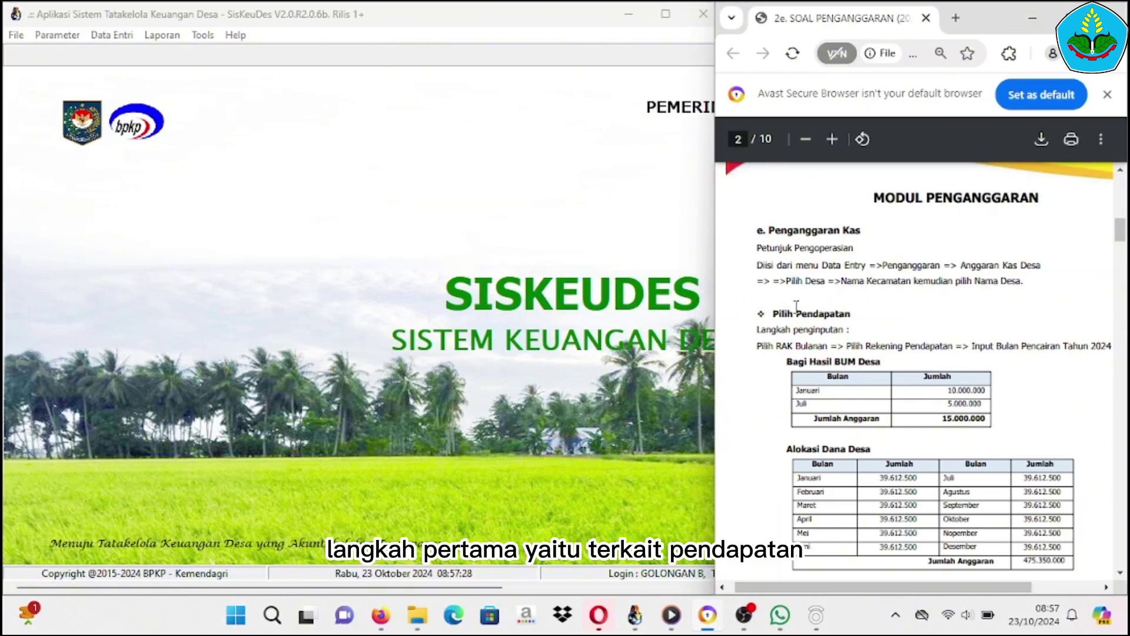
Open Anggaran Kas Desa from Data Entri > Penganggaran, shift it left, and show Pendapatan's RAK Bulanan
{"action": "left_click", "coordinate": [113, 36]}
{"action": "mouse_move", "coordinate": [130, 79]}
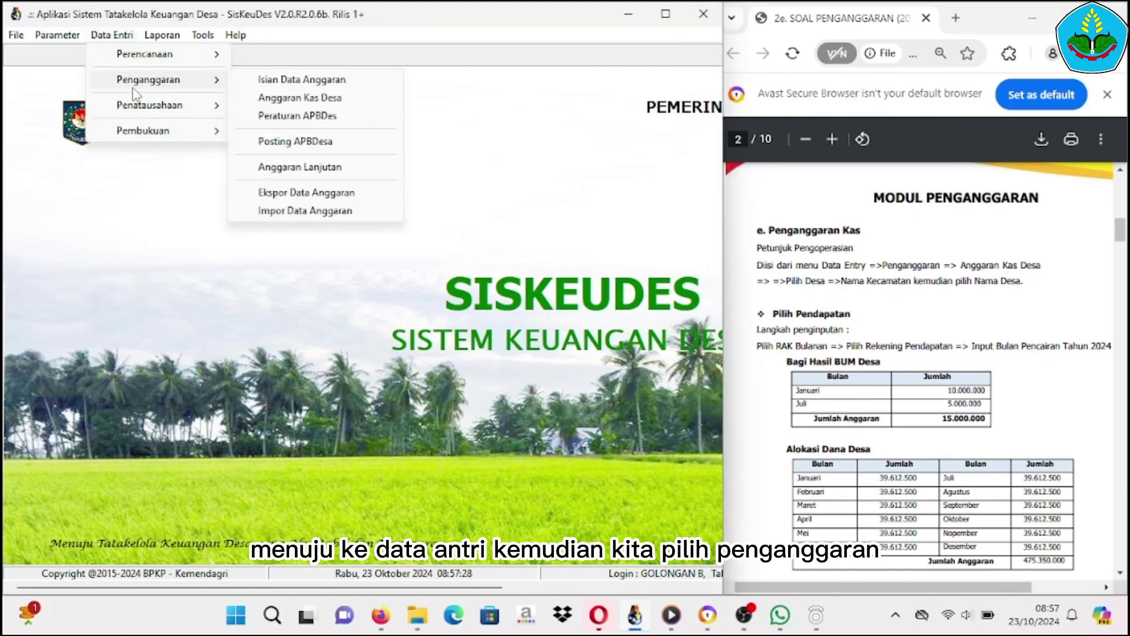
{"action": "left_click", "coordinate": [272, 97]}
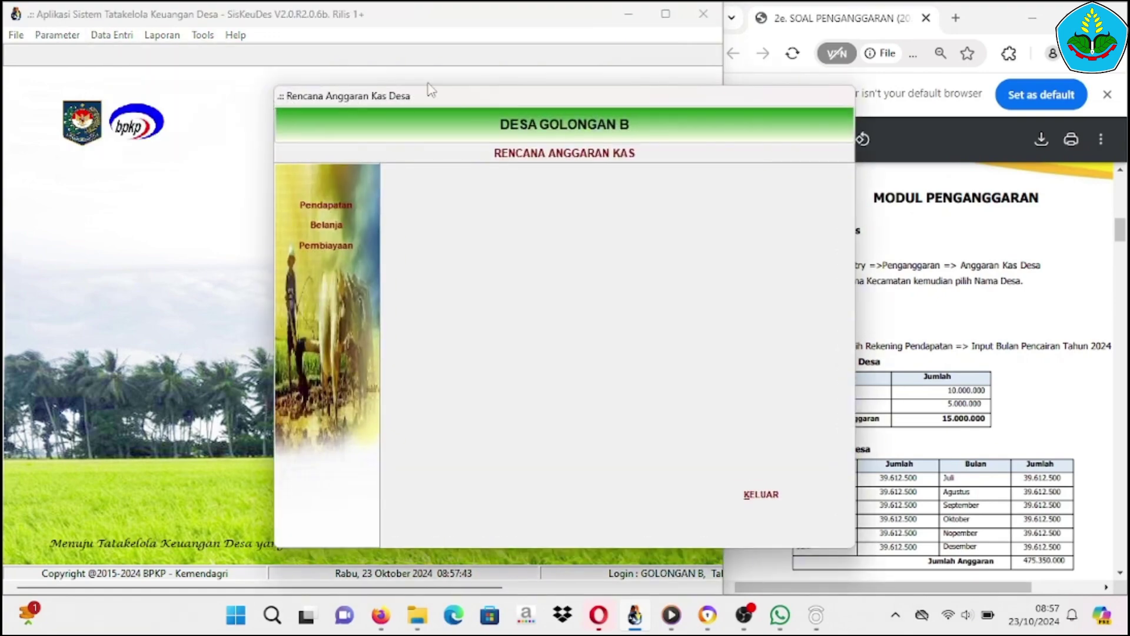
{"action": "left_click_drag", "start_coordinate": [462, 101], "coordinate": [285, 87]}
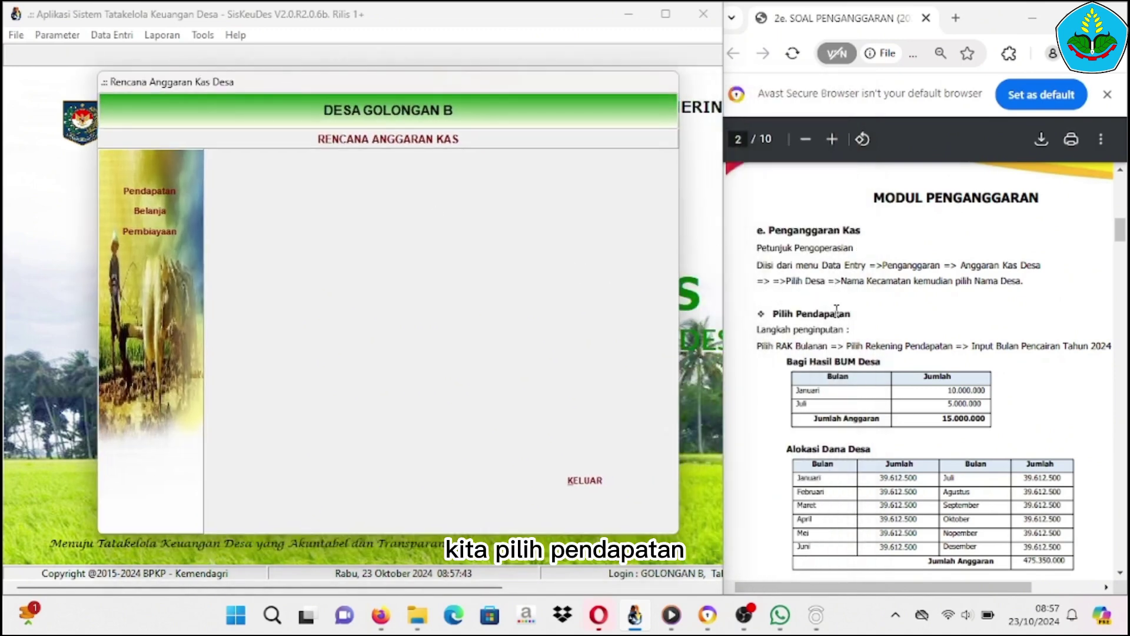
{"action": "left_click", "coordinate": [150, 191]}
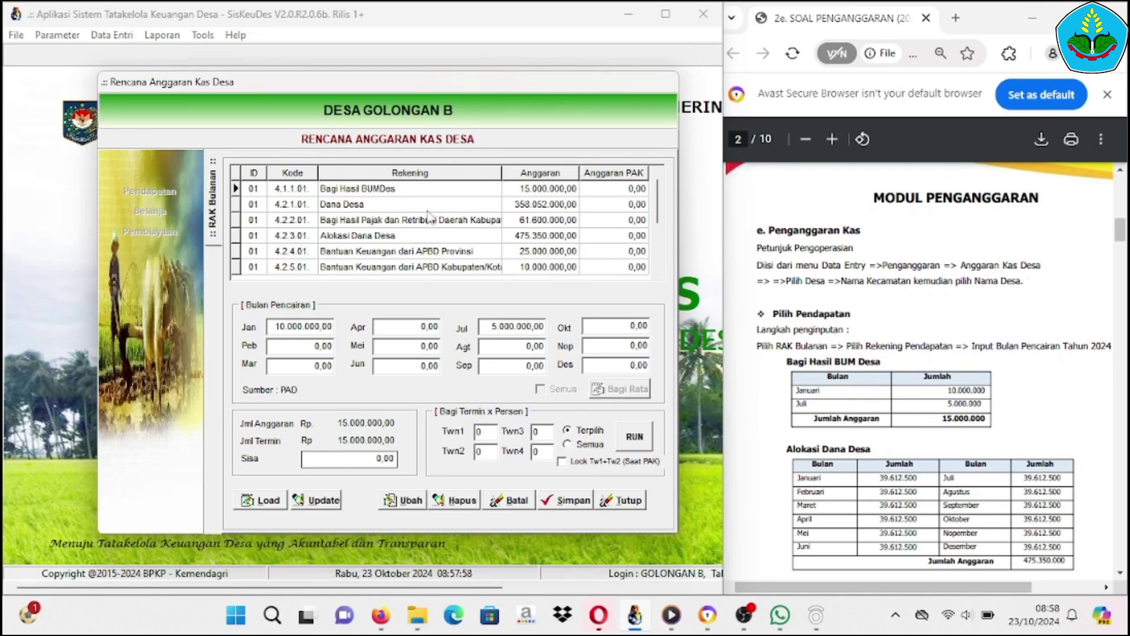
Check Bagi Hasil BUMDes, then Alokasi Dana Desa's 39.612.000 monthly split (December 39.618.000)
{"action": "left_click", "coordinate": [369, 191]}
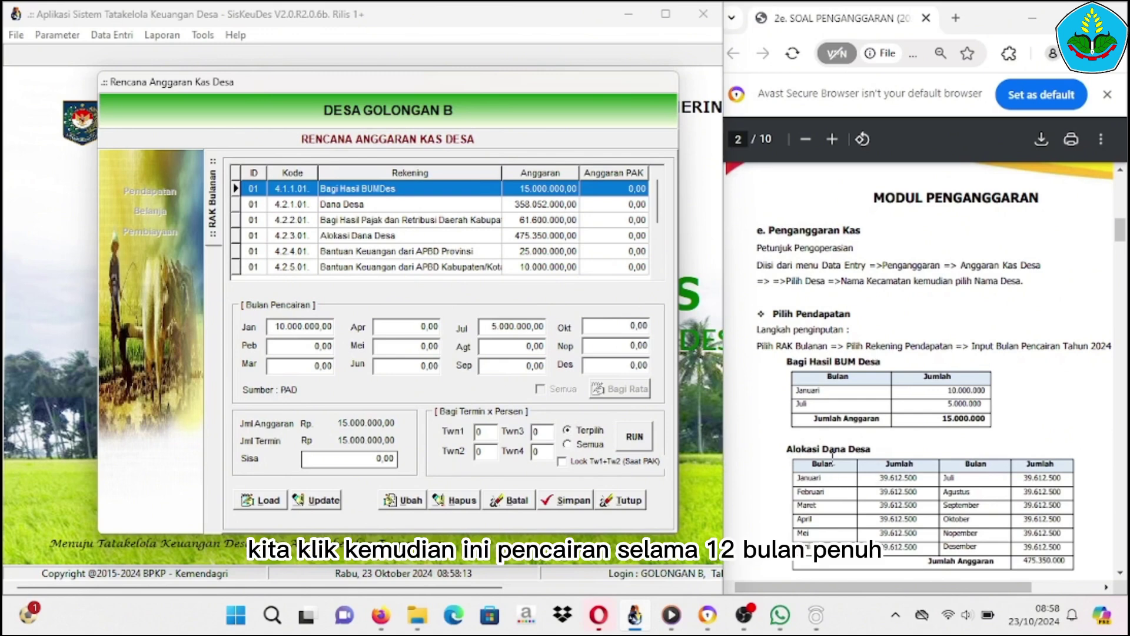
{"action": "left_click", "coordinate": [319, 236]}
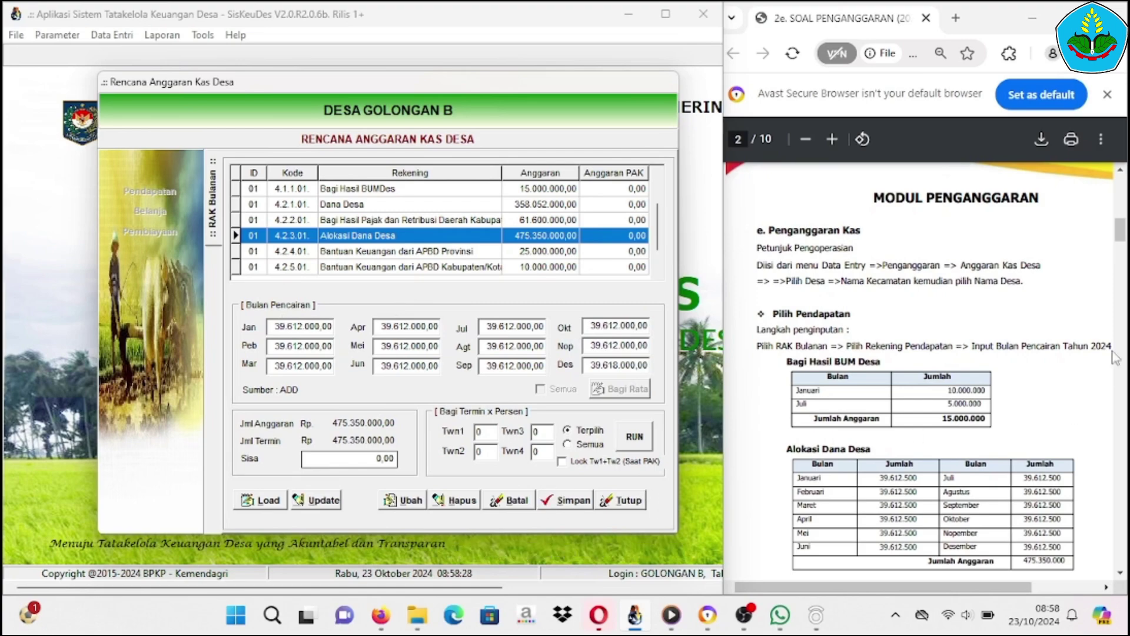
{"action": "mouse_move", "coordinate": [1121, 236]}
{"action": "left_mouse_down"}
{"action": "mouse_move", "coordinate": [1124, 285]}
{"action": "mouse_move", "coordinate": [1108, 225]}
{"action": "mouse_move", "coordinate": [1112, 239]}
{"action": "left_mouse_up"}
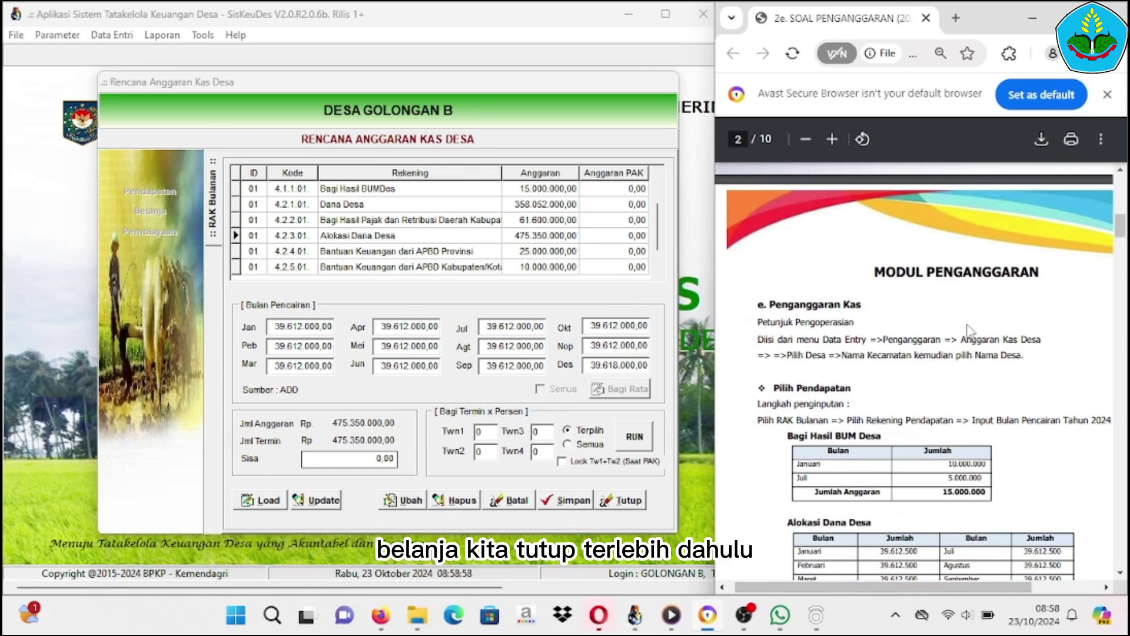
Close the income RAK Bulanan panel and scroll the guide PDF to page 4's Belanja tables
{"action": "left_click", "coordinate": [627, 504]}
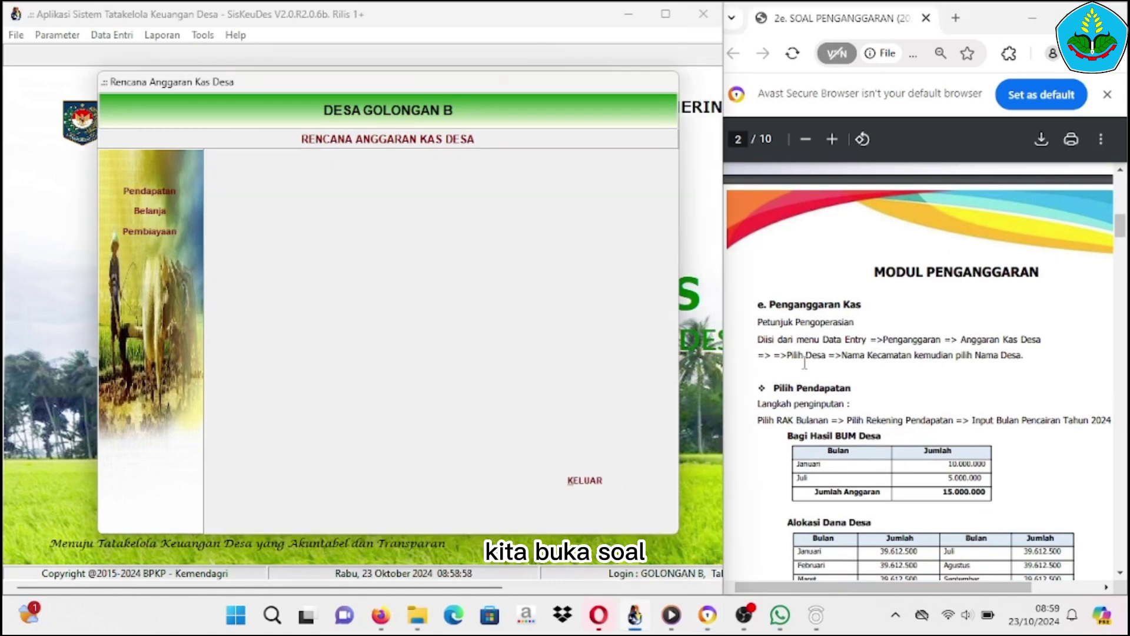
{"action": "left_click", "coordinate": [1122, 233]}
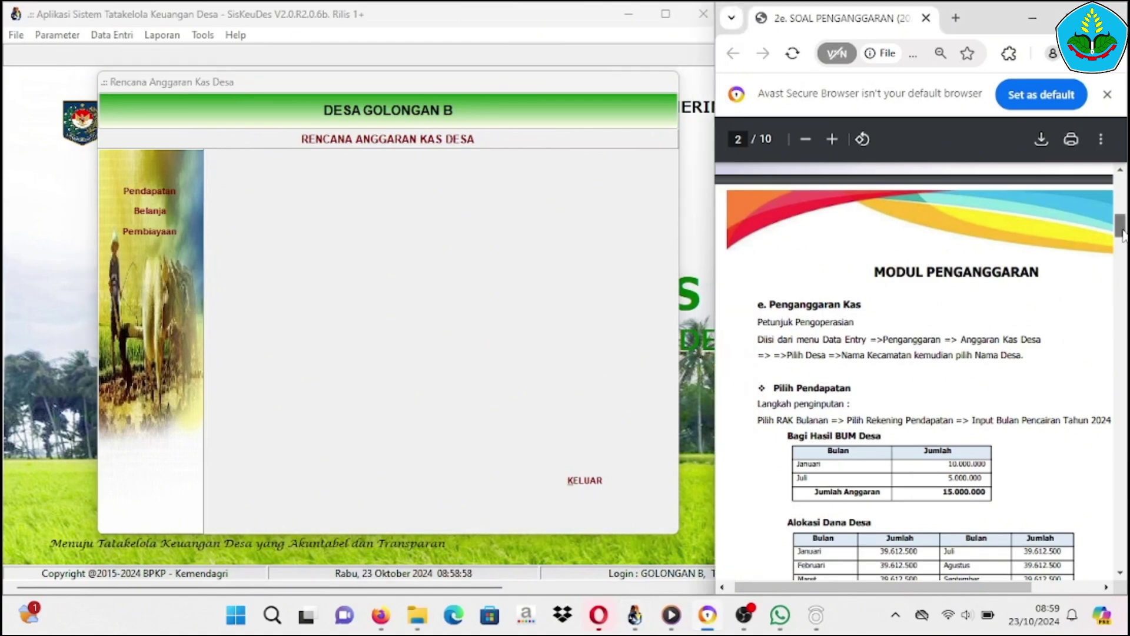
{"action": "left_click_drag", "start_coordinate": [1122, 233], "coordinate": [1122, 316]}
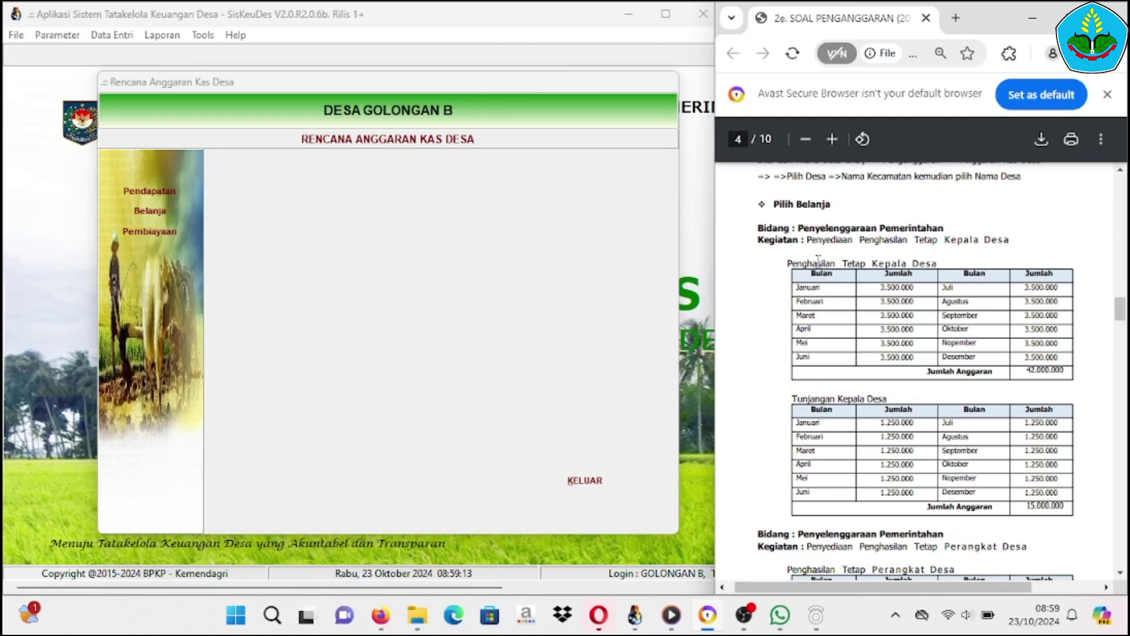
{"action": "left_click", "coordinate": [149, 212]}
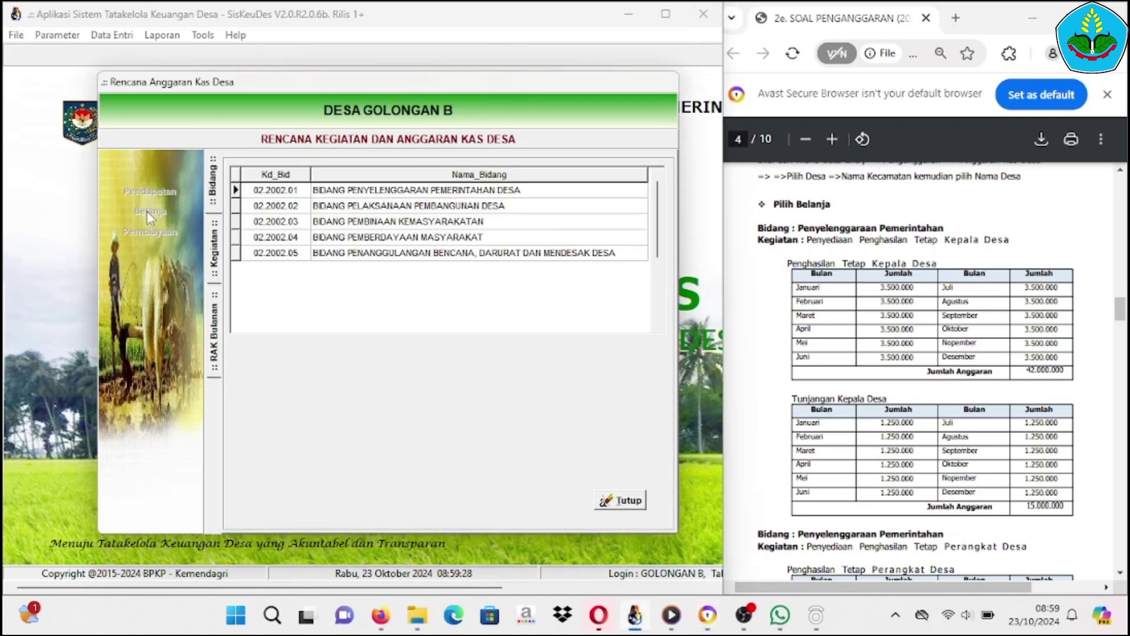
{"action": "left_click", "coordinate": [369, 196]}
{"action": "double_click", "coordinate": [369, 196]}
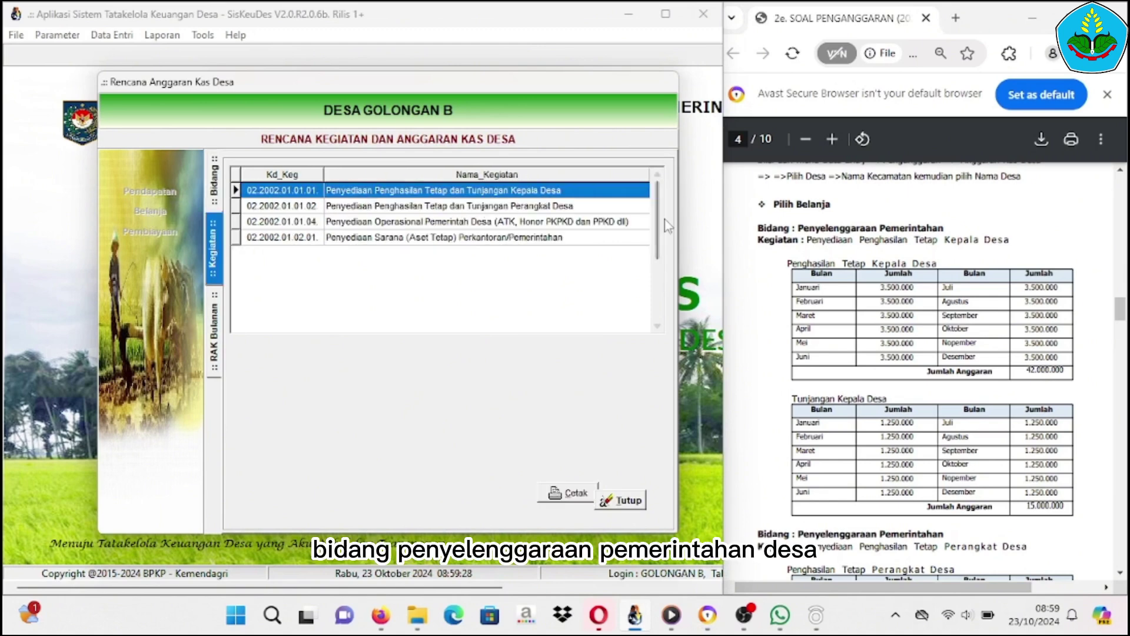
{"action": "double_click", "coordinate": [456, 198]}
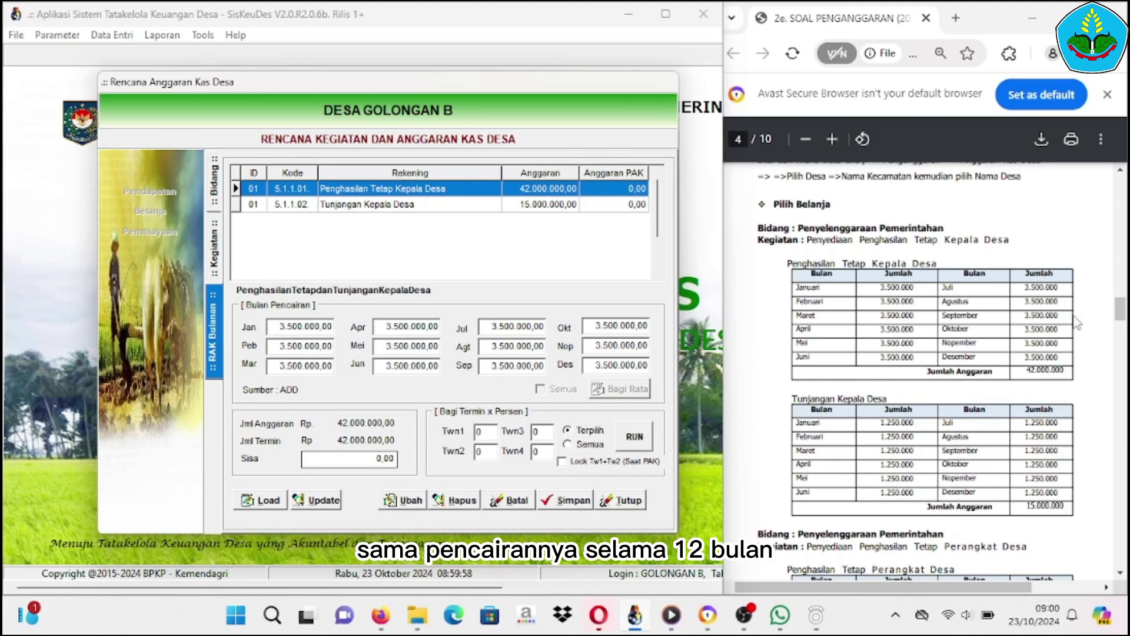
{"action": "left_click_drag", "start_coordinate": [1122, 309], "coordinate": [1122, 318]}
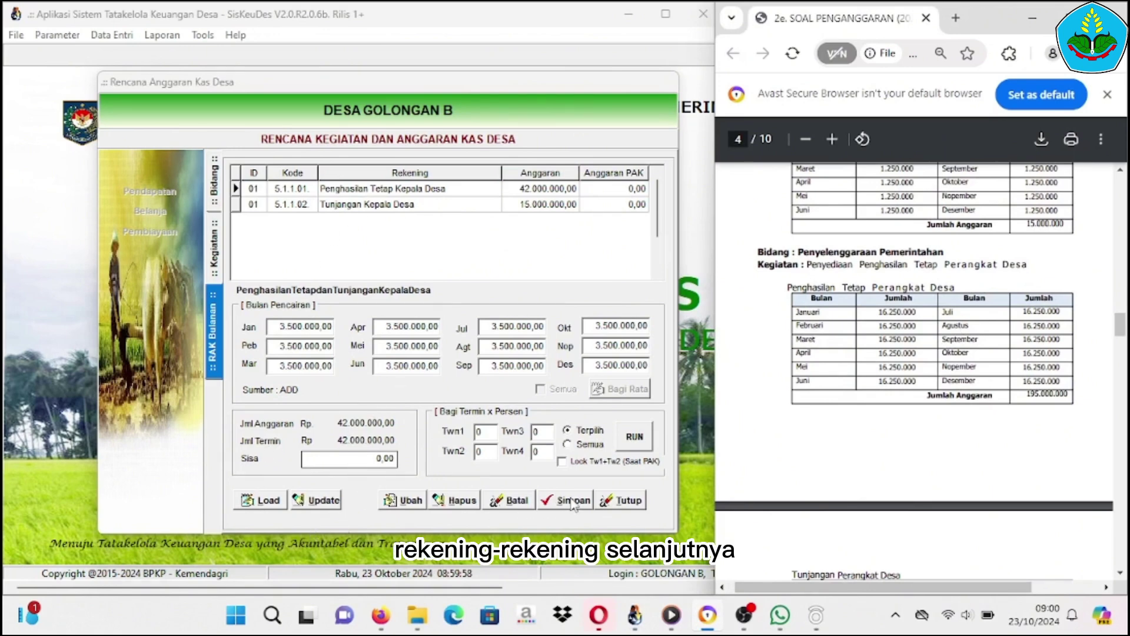
{"action": "left_click", "coordinate": [608, 506]}
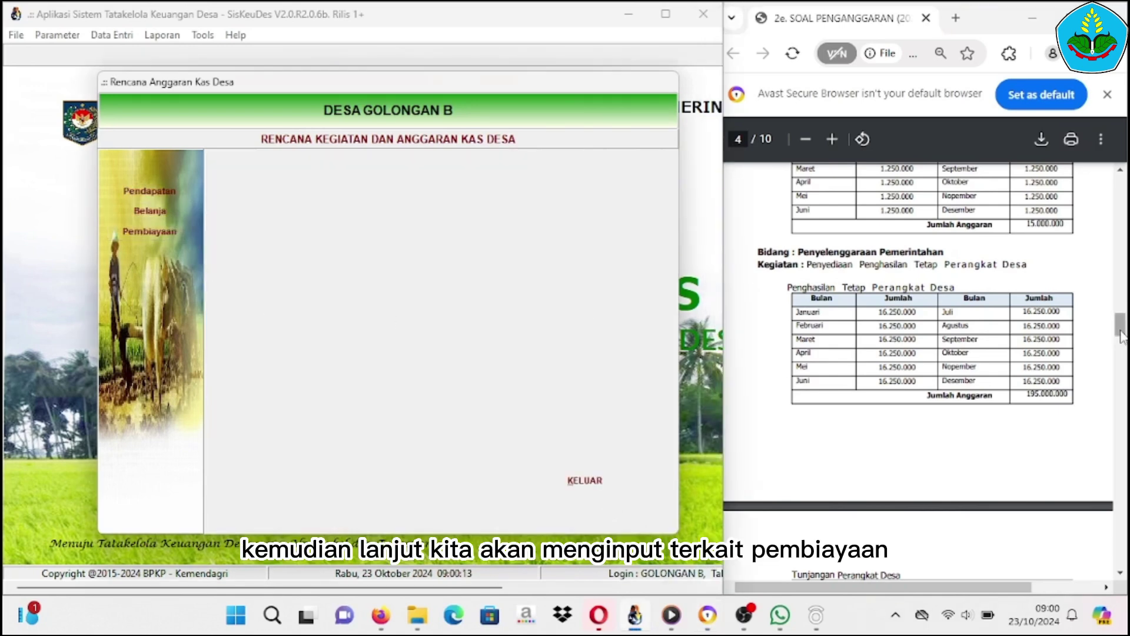
{"action": "left_click_drag", "start_coordinate": [1120, 328], "coordinate": [1120, 547]}
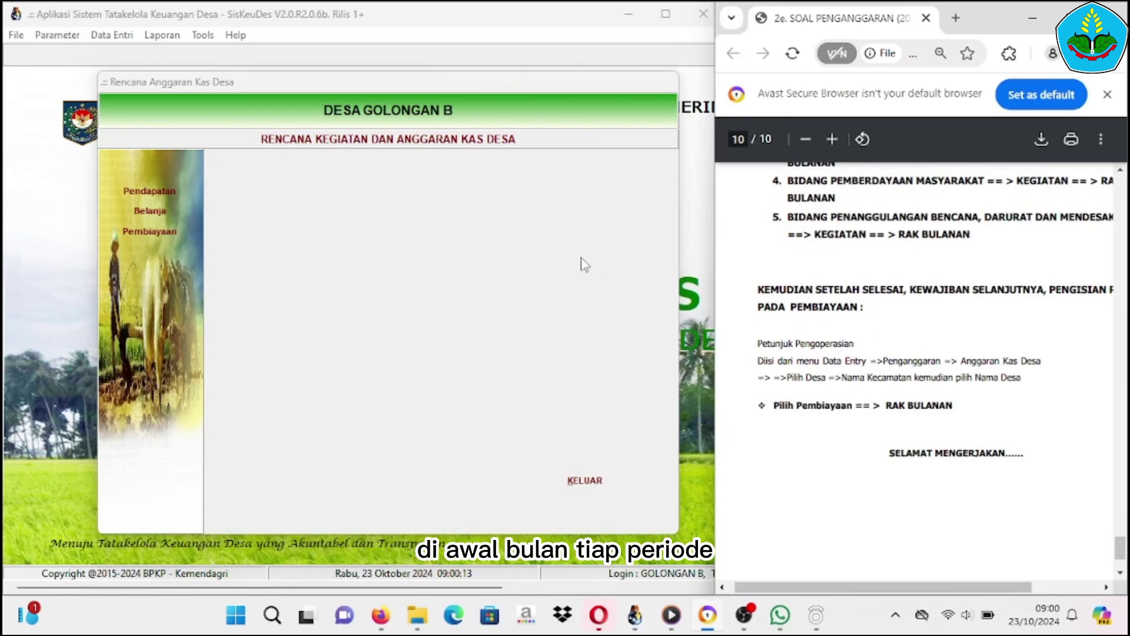
{"action": "left_click", "coordinate": [144, 240]}
{"action": "left_click", "coordinate": [144, 238]}
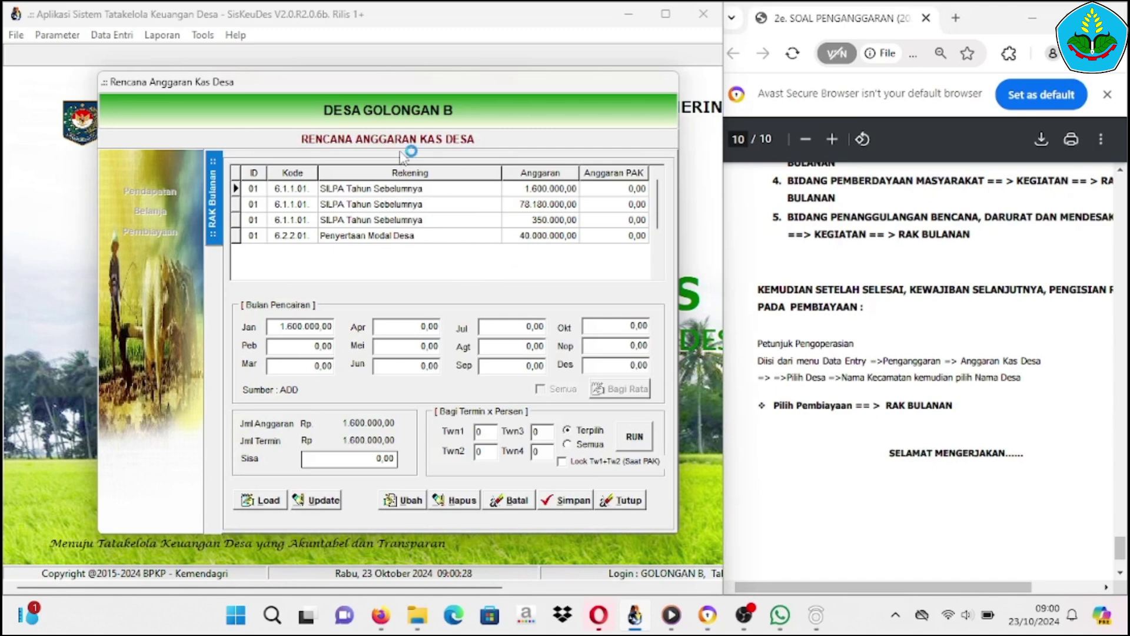
{"action": "left_click", "coordinate": [342, 190]}
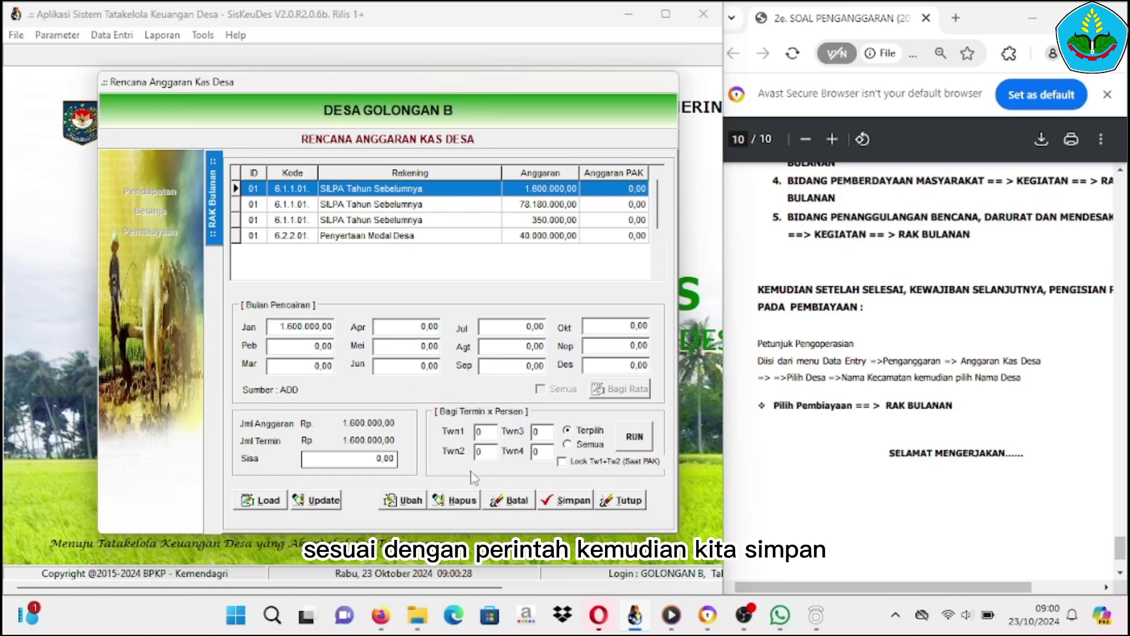
{"action": "left_click", "coordinate": [321, 204]}
{"action": "left_click", "coordinate": [340, 222]}
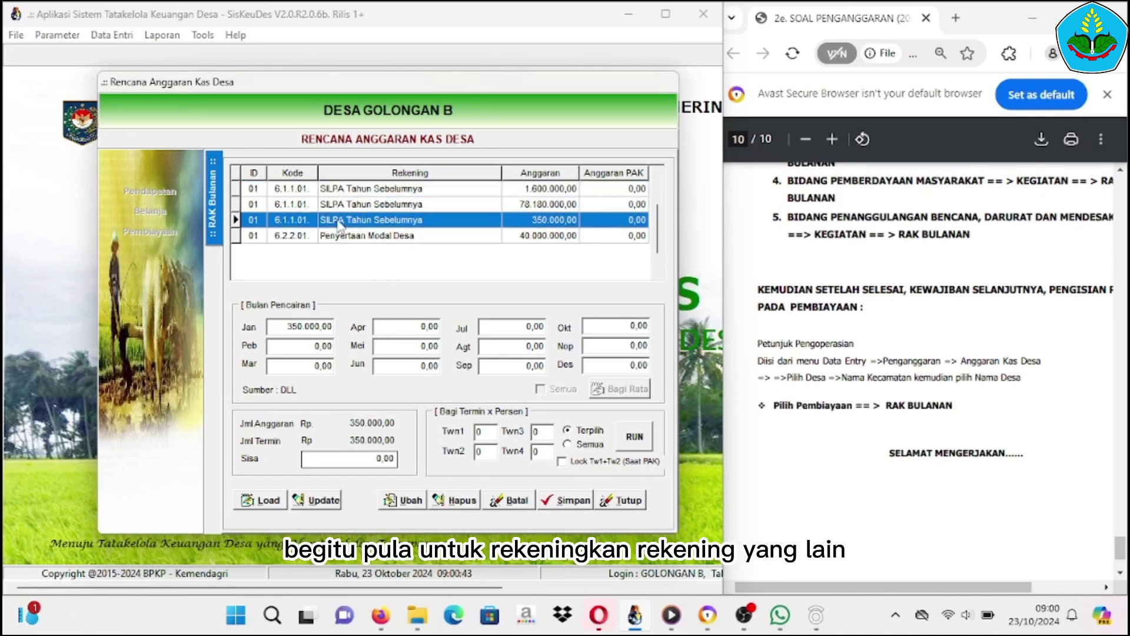
{"action": "left_click", "coordinate": [334, 238]}
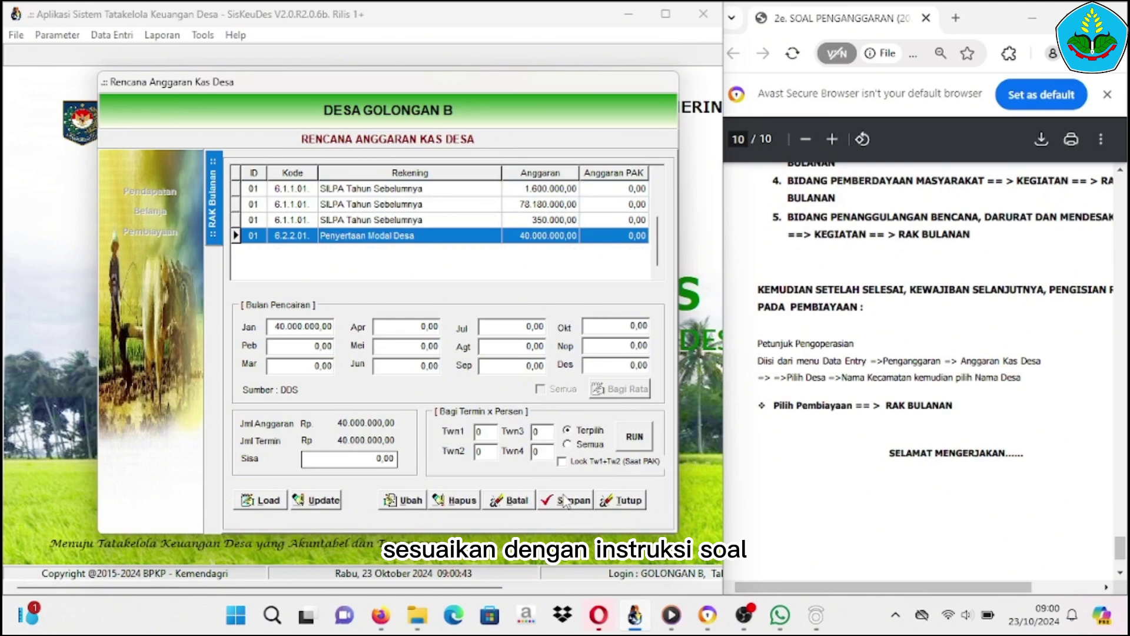
{"action": "left_click", "coordinate": [616, 505]}
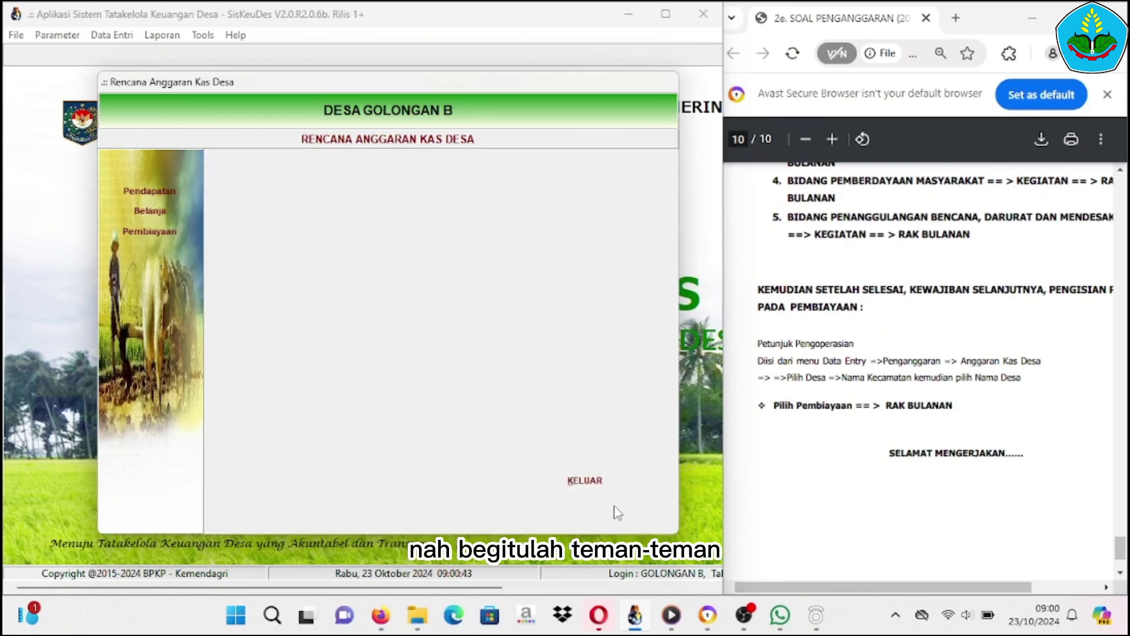